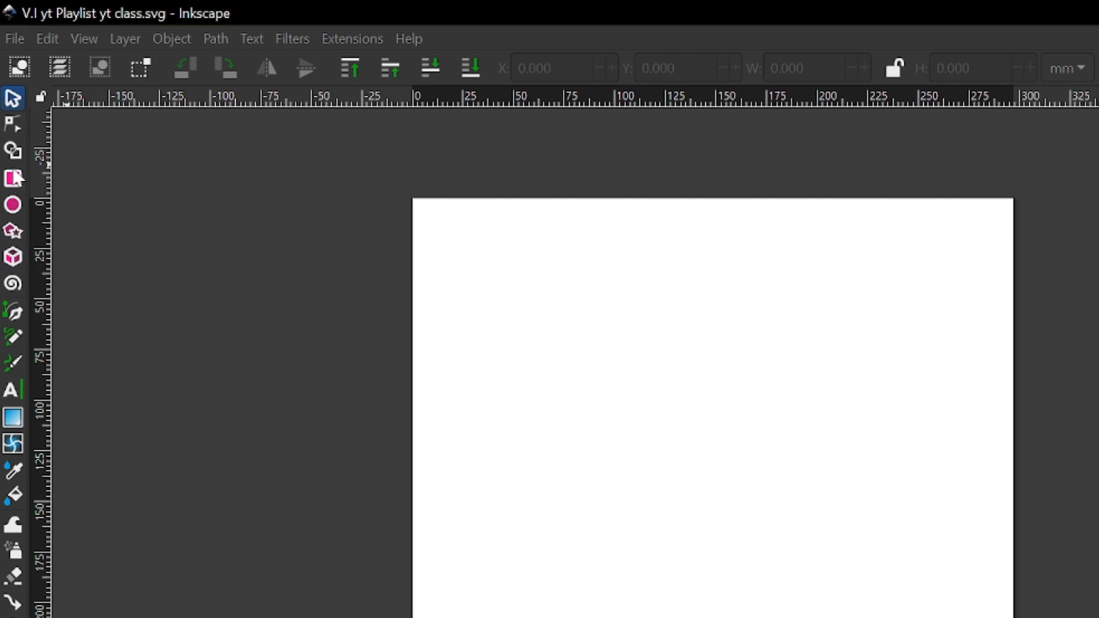
# Draw an unfilled square about 113 mm wide over the upper part of the page and select it as an object
pyautogui.click(16, 178)
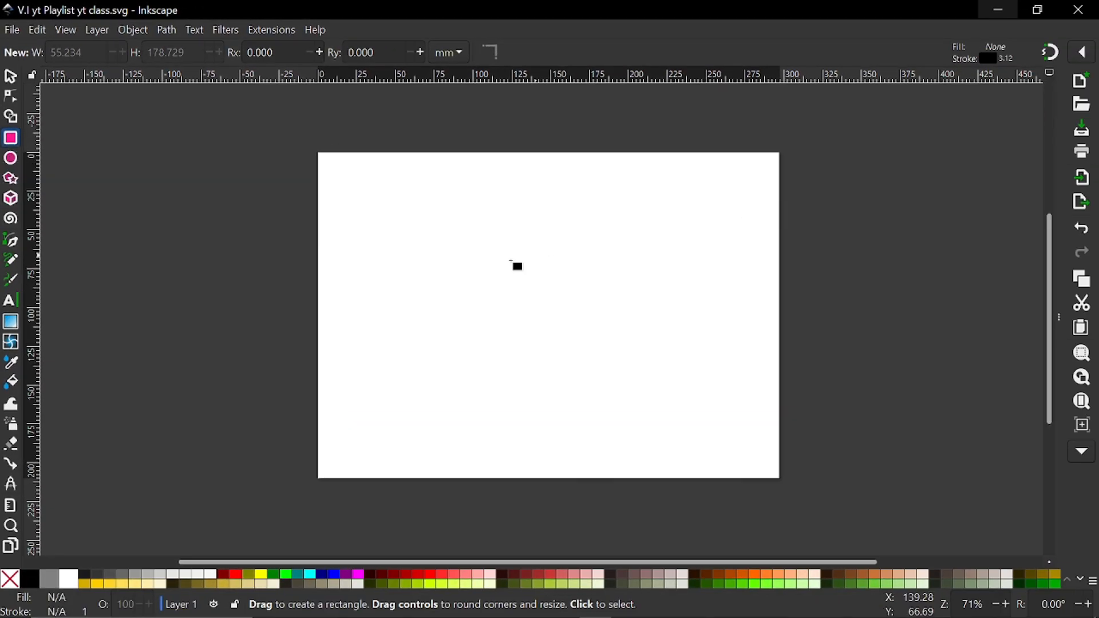
pyautogui.moveTo(491, 234)
pyautogui.mouseDown()
pyautogui.moveTo(674, 343)
pyautogui.moveTo(687, 366)
pyautogui.moveTo(588, 333)
pyautogui.moveTo(636, 338)
pyautogui.moveTo(591, 330)
pyautogui.moveTo(583, 318)
pyautogui.moveTo(637, 376)
pyautogui.moveTo(631, 313)
pyautogui.moveTo(547, 283)
pyautogui.moveTo(572, 337)
pyautogui.moveTo(585, 322)
pyautogui.mouseUp()
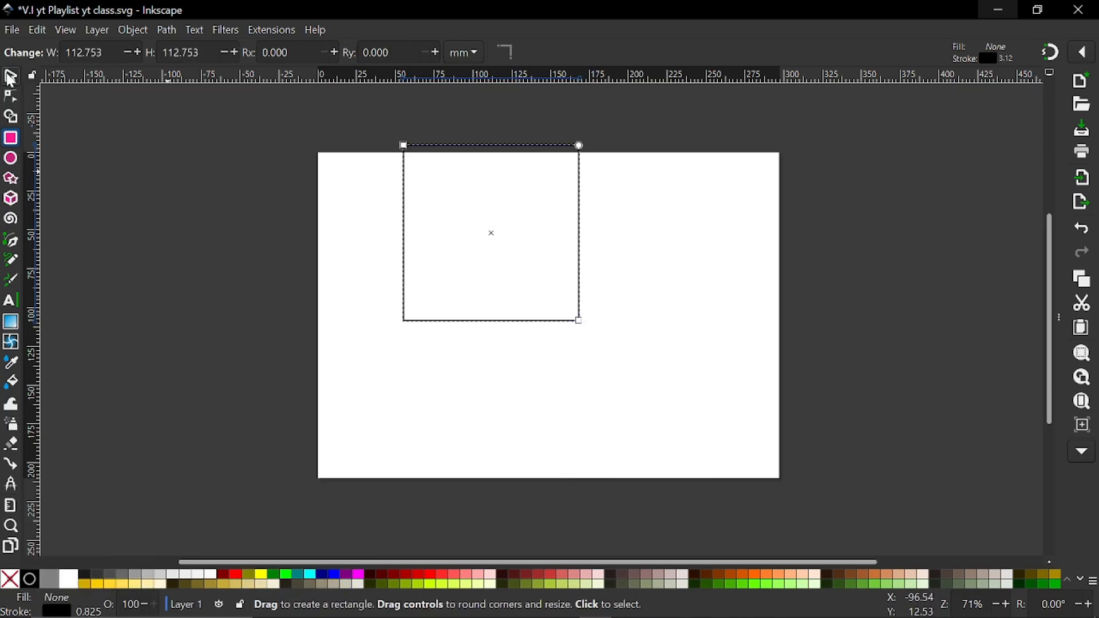
pyautogui.press('s')
pyautogui.moveTo(495, 237); pyautogui.dragTo(558, 320)
pyautogui.click(504, 322)
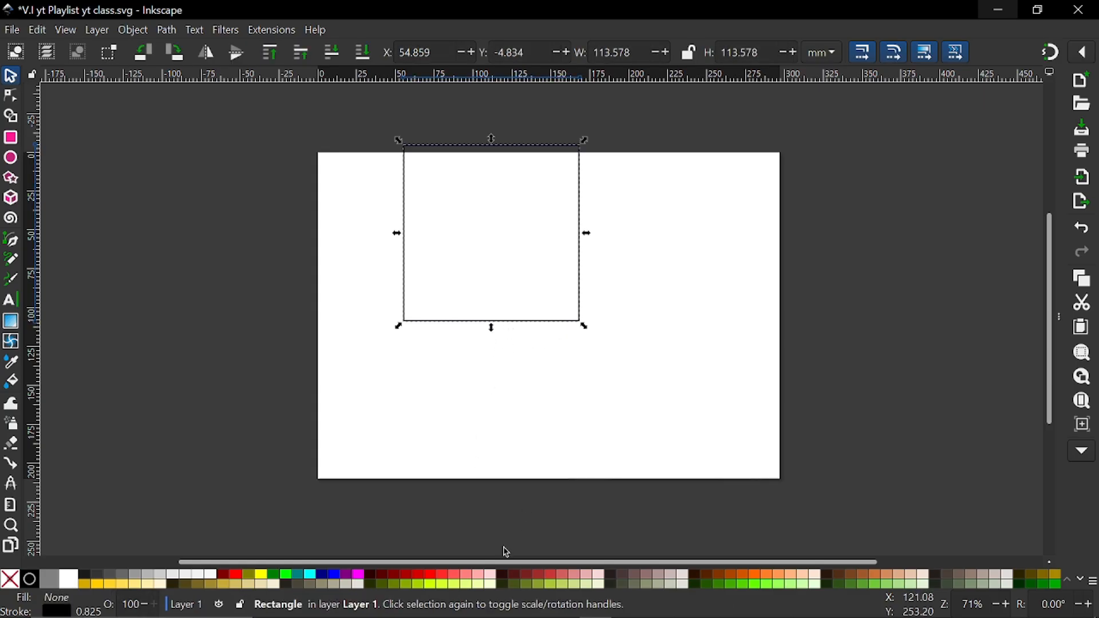
# Fill the square with light pink and move it down to the middle of the page
pyautogui.click(483, 579)
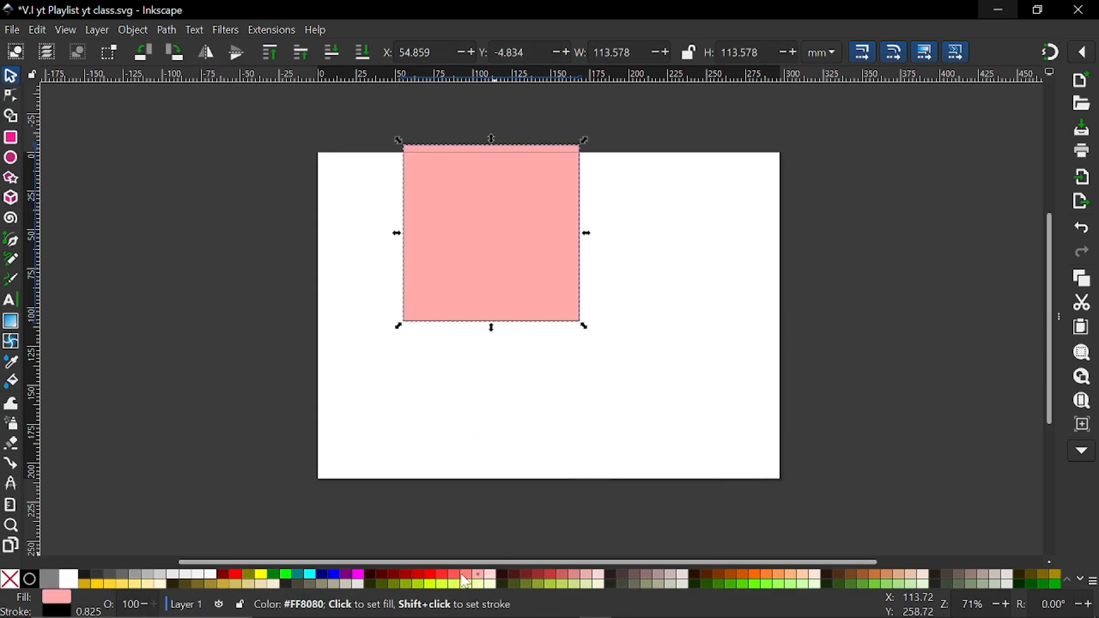
pyautogui.moveTo(488, 205); pyautogui.dragTo(533, 308)
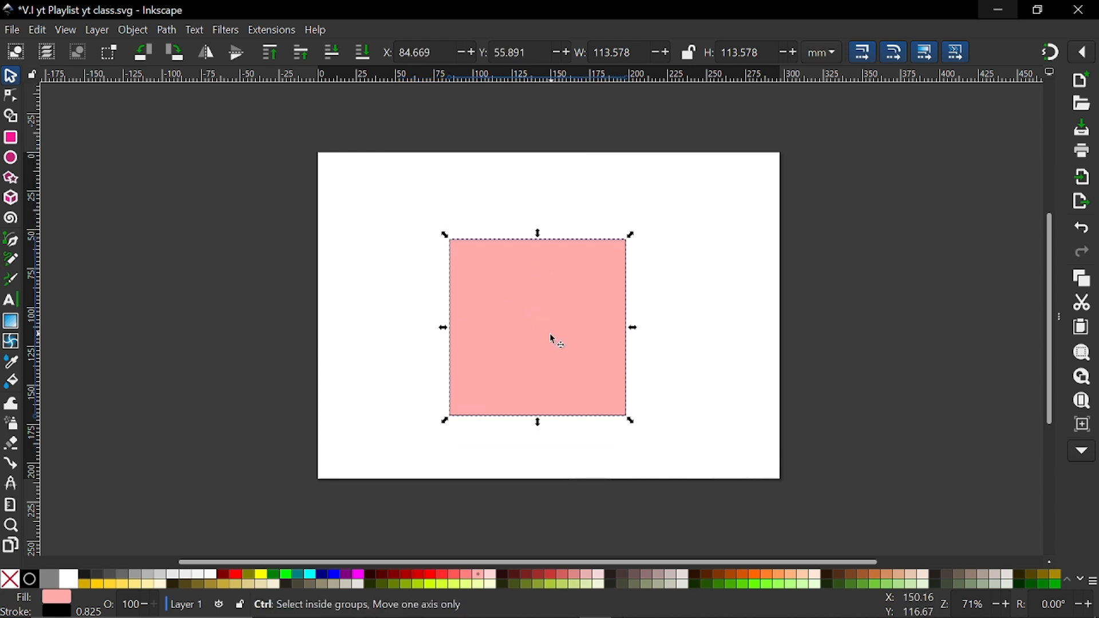
pyautogui.keyDown('ctrl'); pyautogui.scroll(2, 551, 336); pyautogui.keyUp('ctrl')
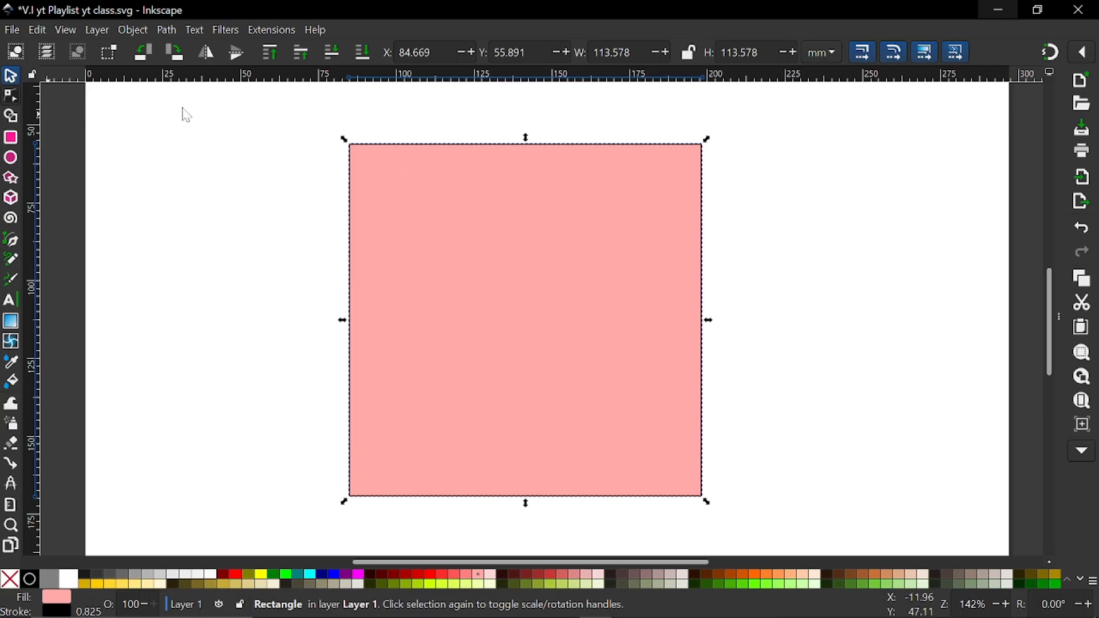
# Remove the square's fill so that only its black outline is kept
pyautogui.press('n')
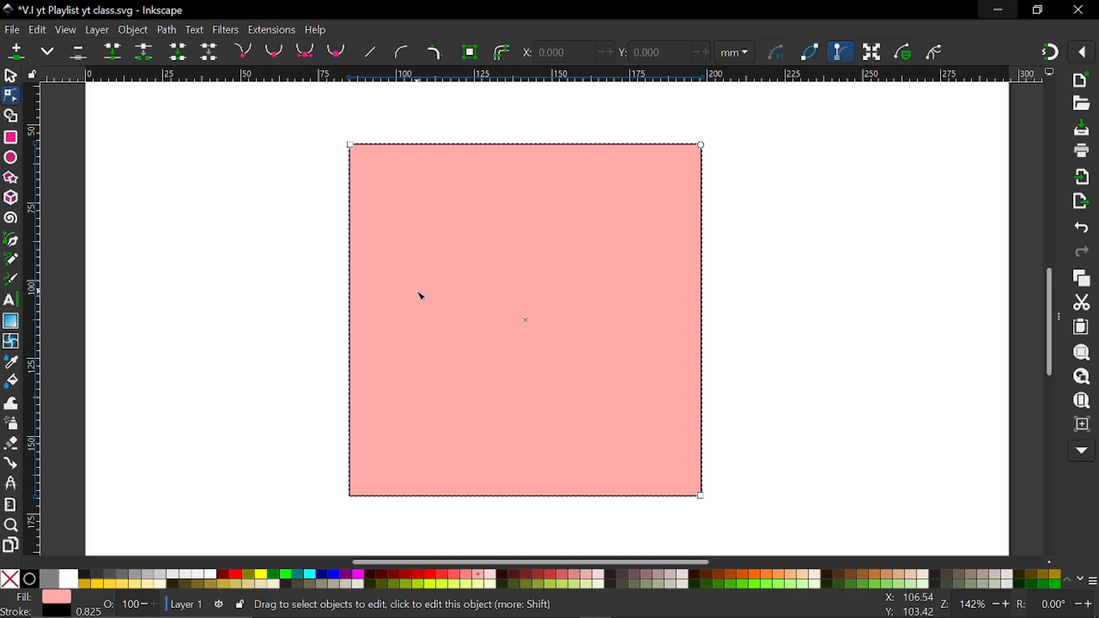
pyautogui.scroll(-2, 421, 296)
pyautogui.hscroll(6, 422, 298)
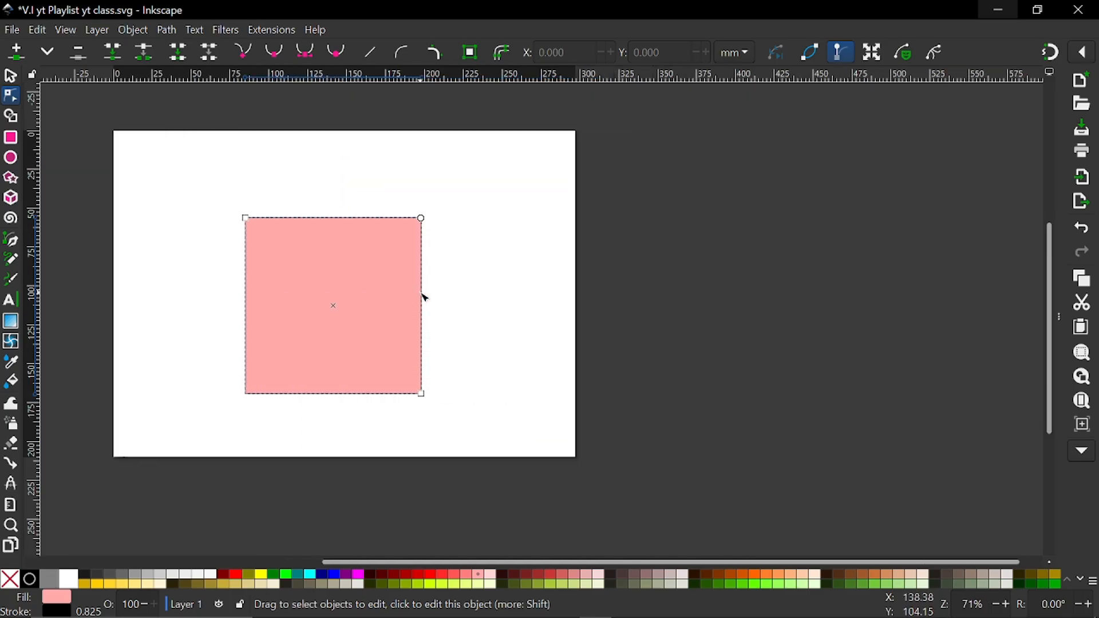
pyautogui.click(15, 78)
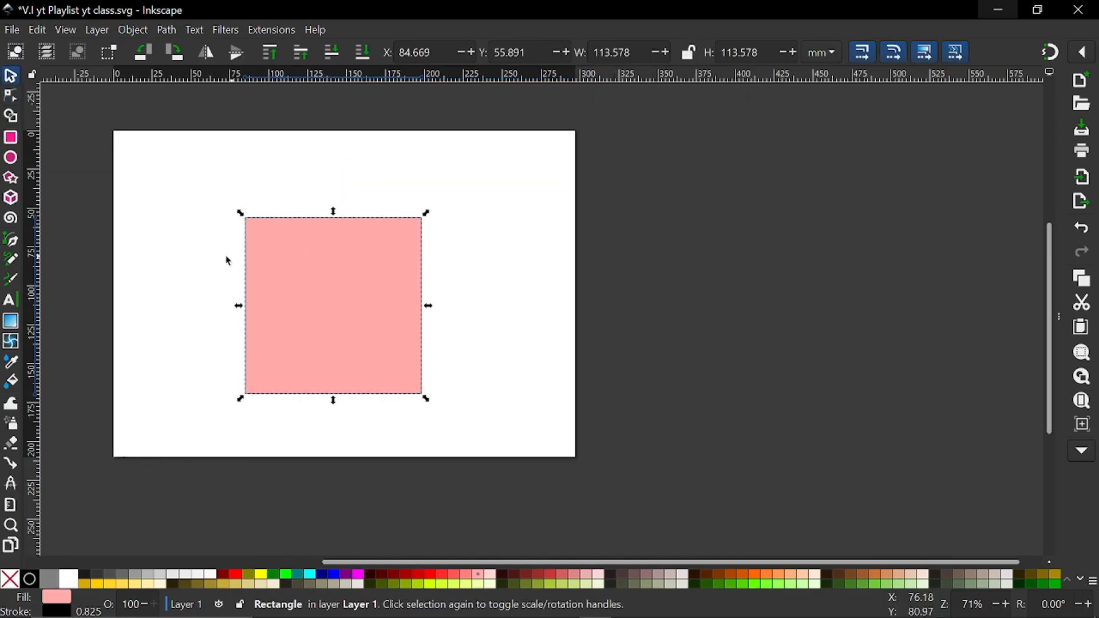
pyautogui.click(11, 581)
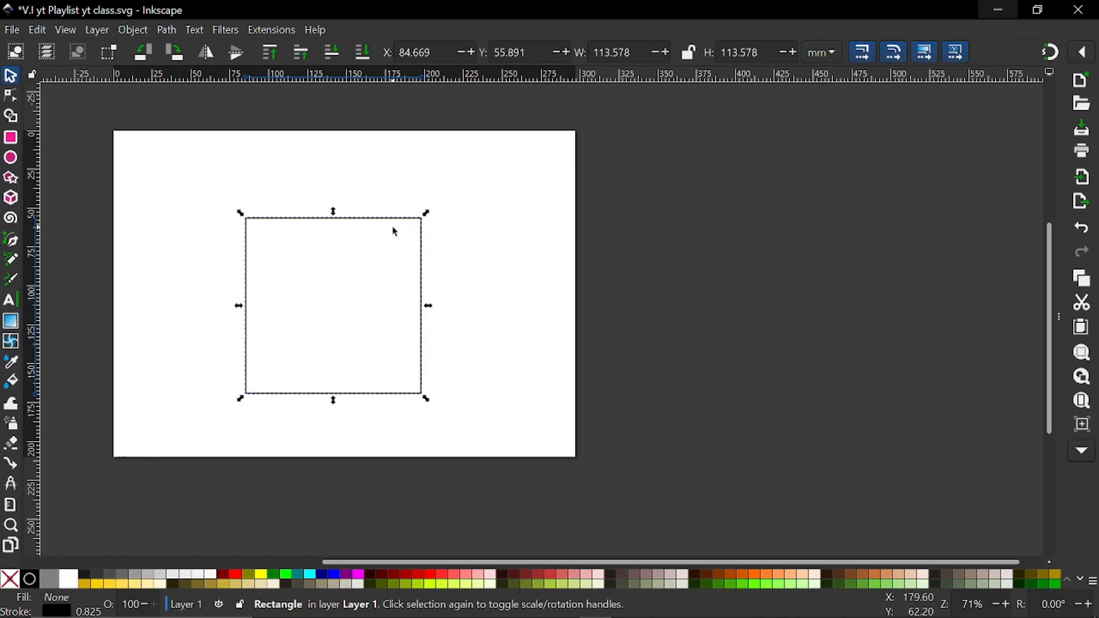
# Move the square slightly upward and scale it down around its centre to about 31.9 mm wide
pyautogui.scroll(2, 236, 274)
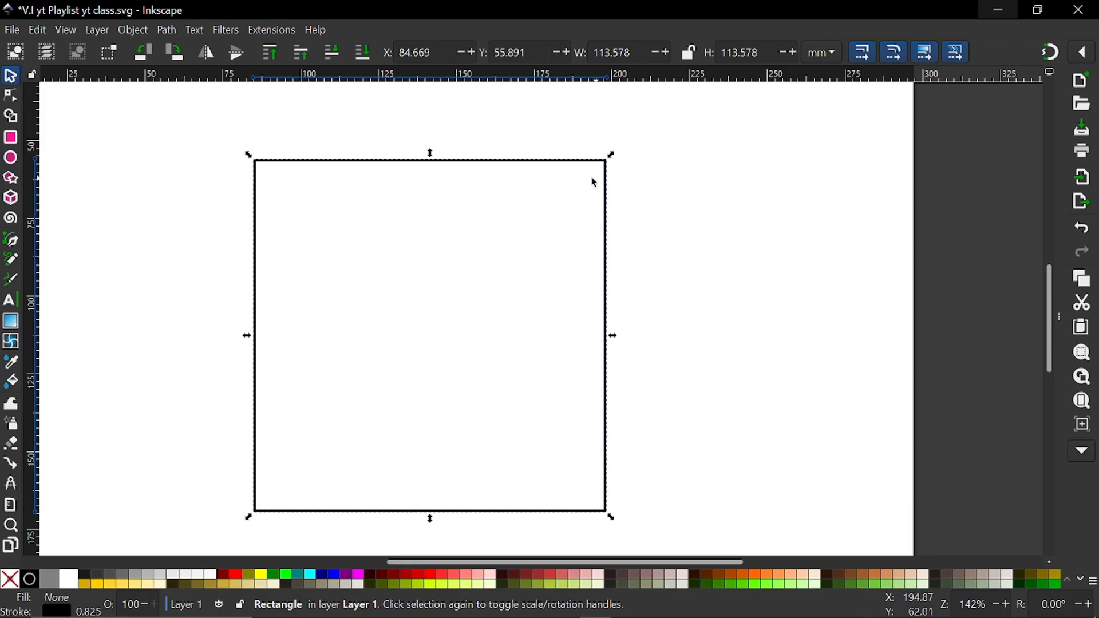
pyautogui.scroll(-2, 553, 223)
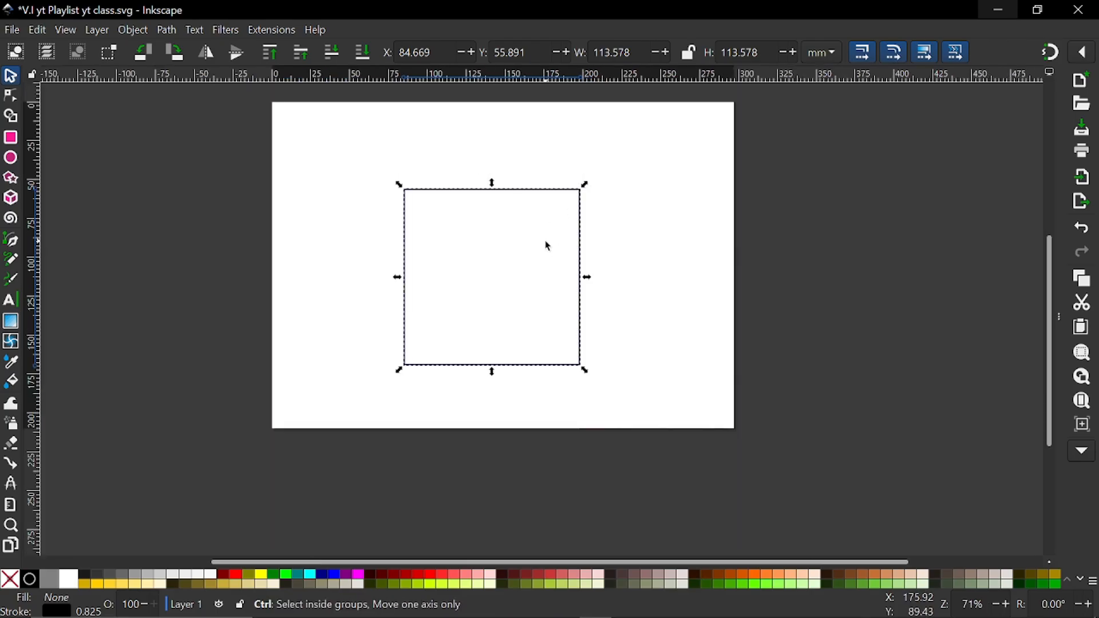
pyautogui.scroll(1, 551, 245)
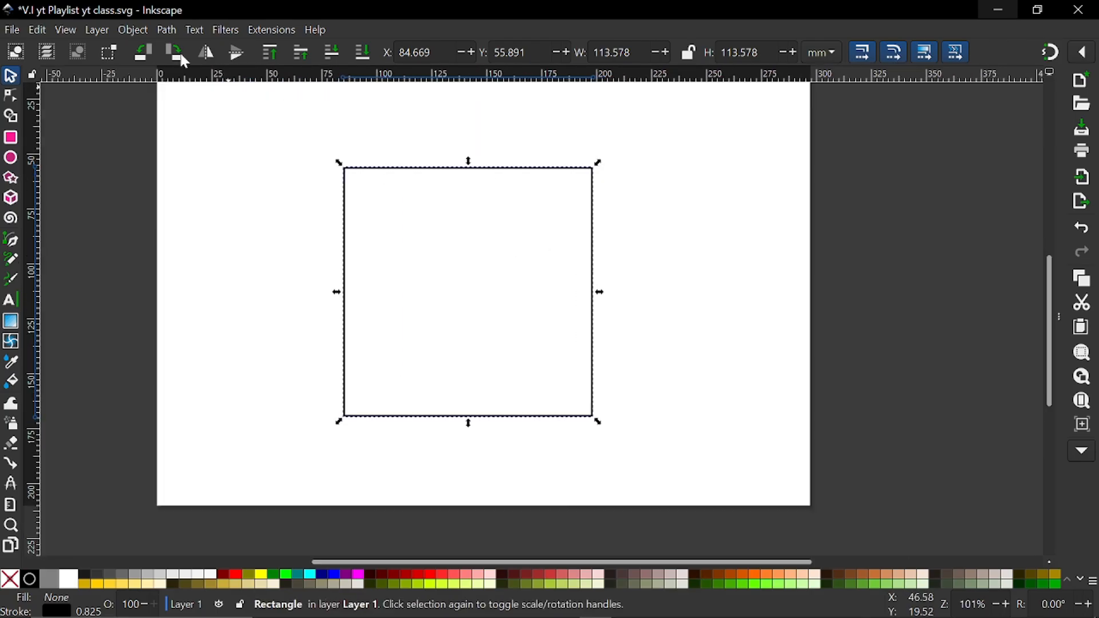
pyautogui.click(13, 98)
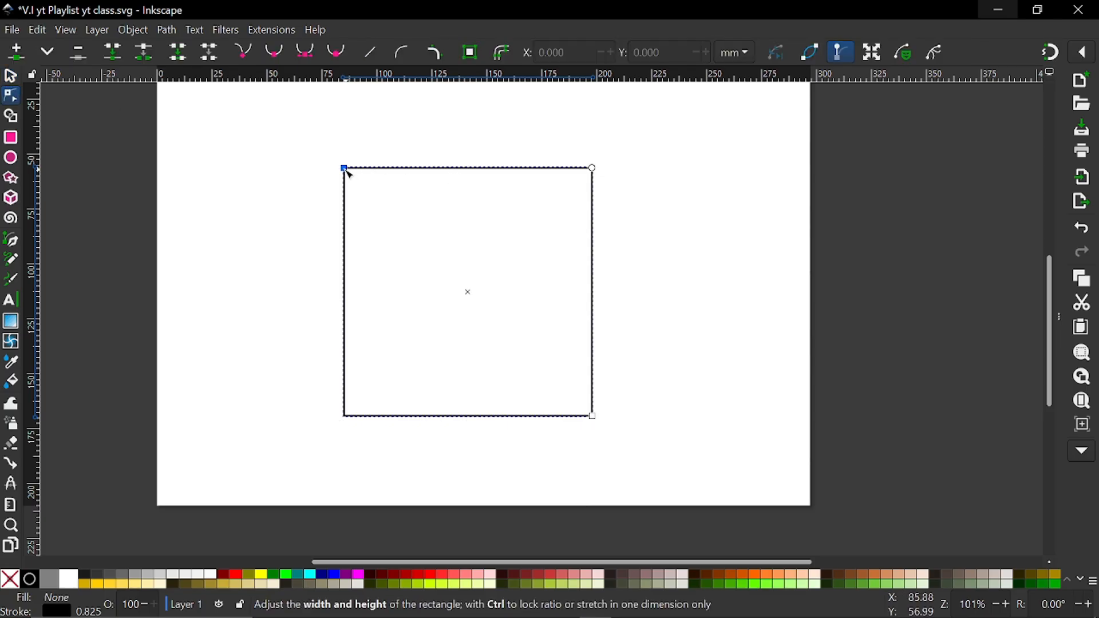
pyautogui.click(10, 75)
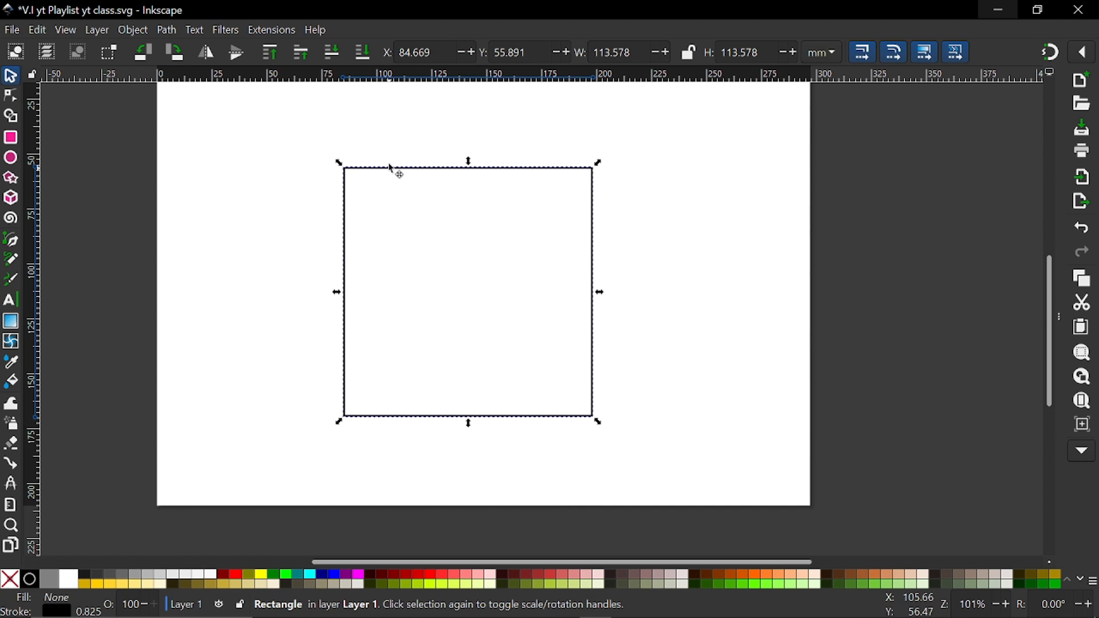
pyautogui.moveTo(388, 166); pyautogui.dragTo(383, 144)
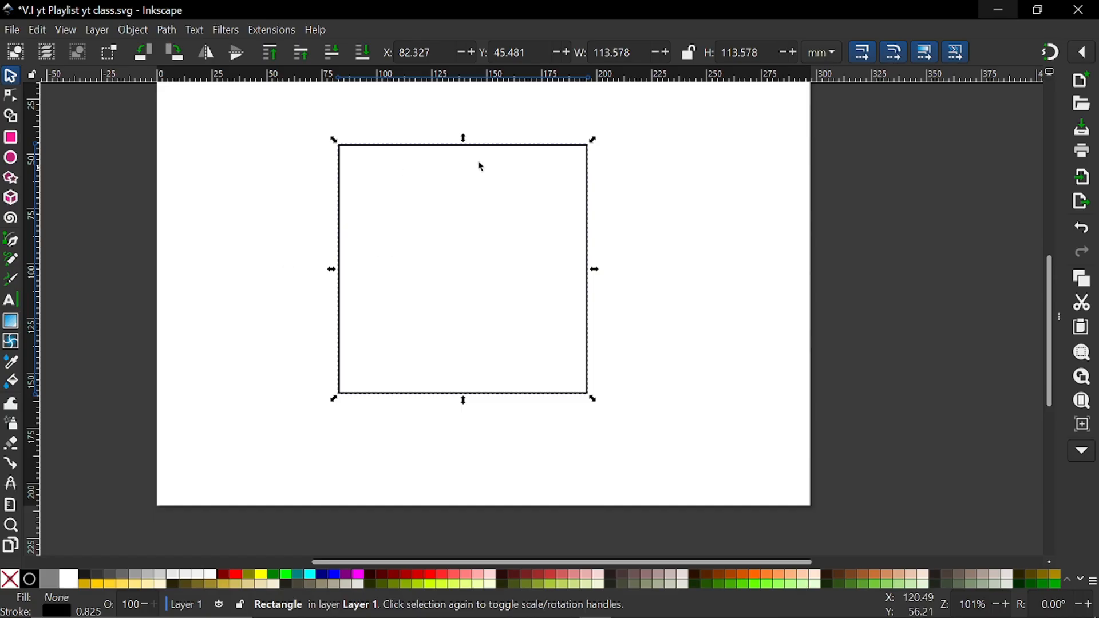
pyautogui.moveTo(602, 144); pyautogui.dragTo(530, 229)
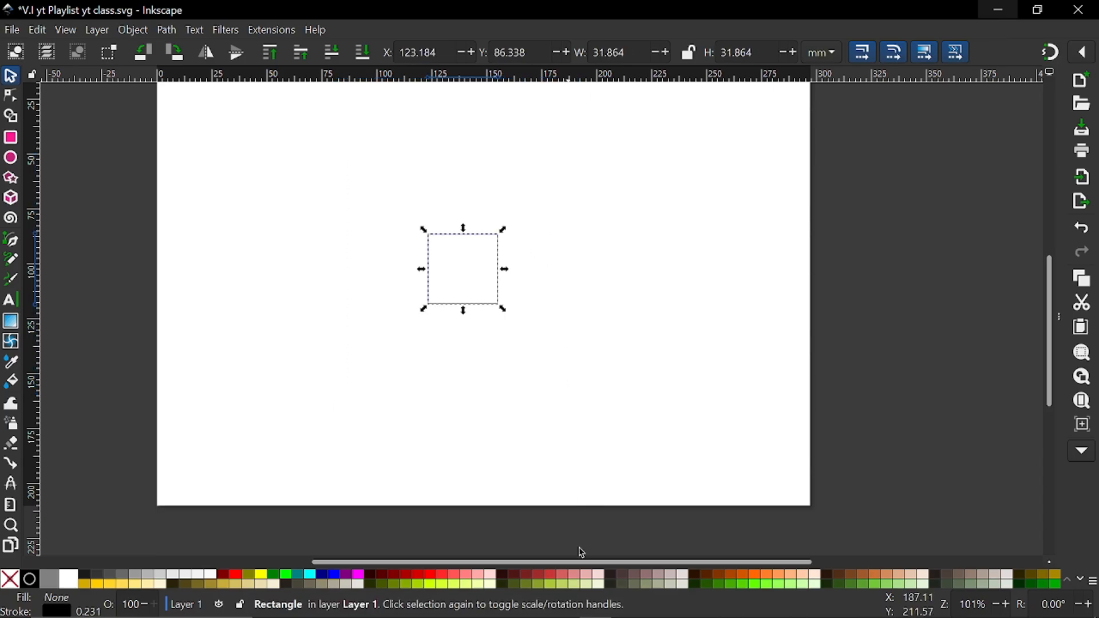
# Try a pale cream fill on the small square and undo it
pyautogui.click(603, 584)
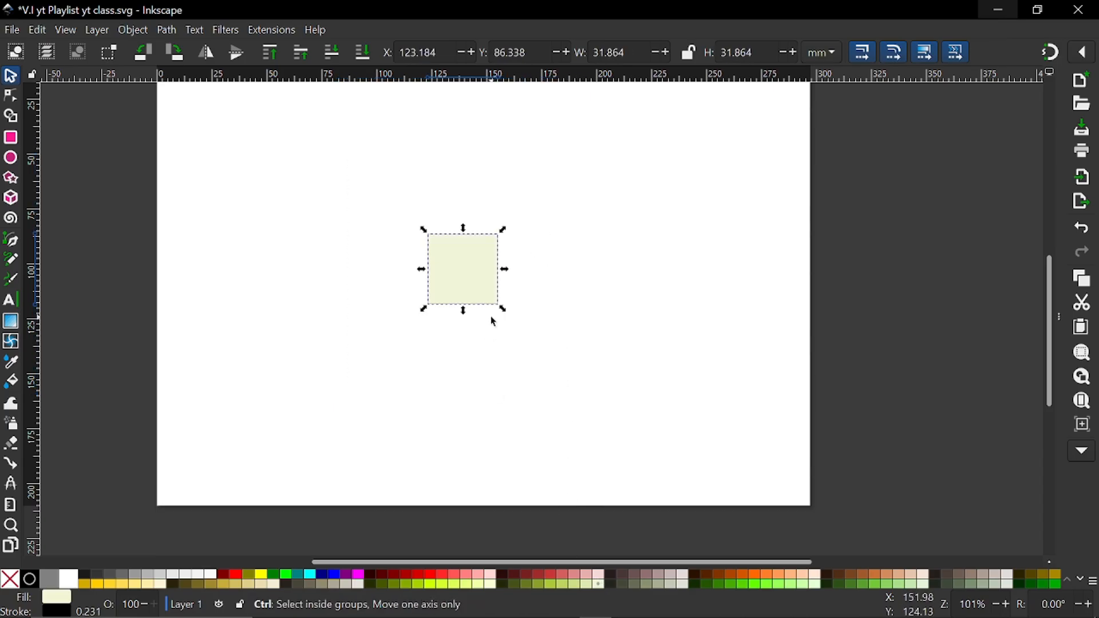
pyautogui.hotkey('ctrl', 'z')
# Convert the small square from a rectangle object to a path with Object to Path
pyautogui.scroll(2, 455, 280)
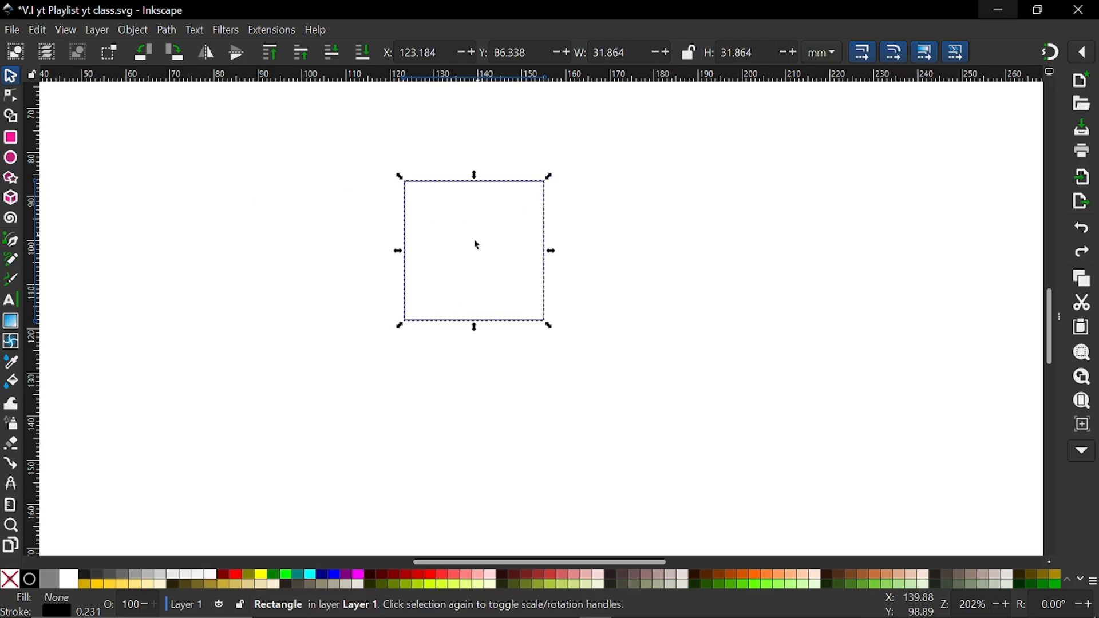
pyautogui.scroll(-1, 476, 261)
pyautogui.scroll(-1, 473, 256)
pyautogui.scroll(4, 473, 257)
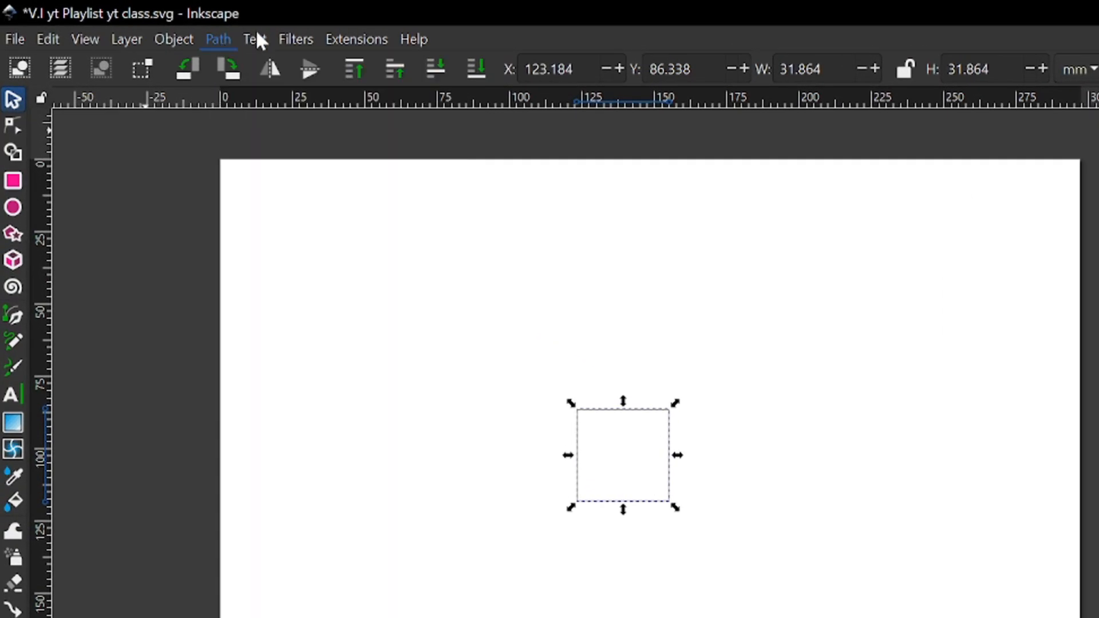
pyautogui.click(210, 37)
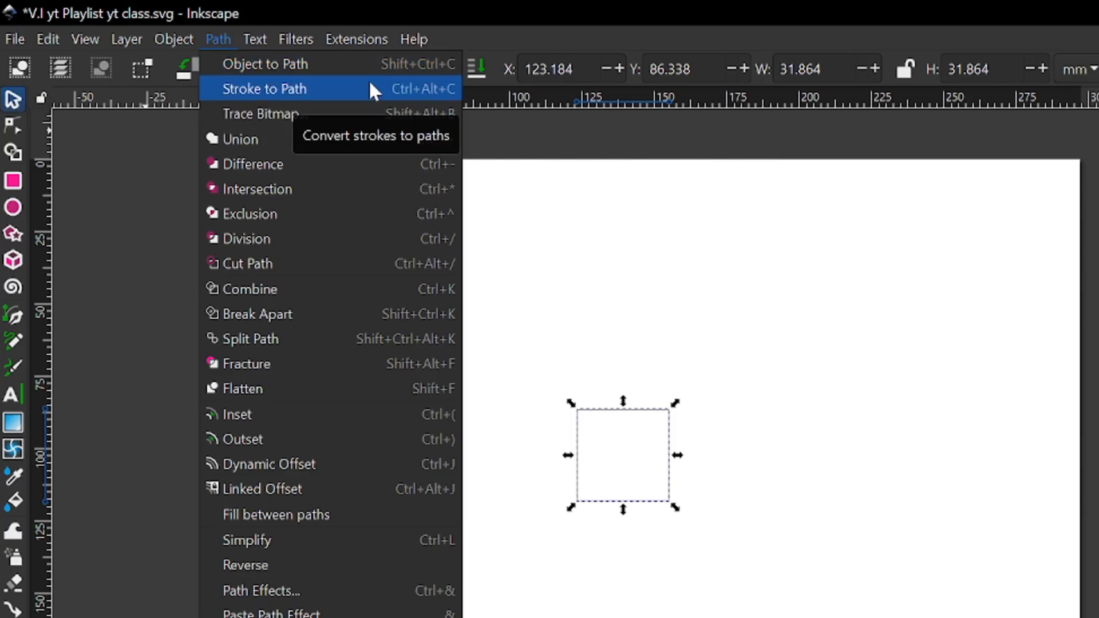
pyautogui.click(240, 64)
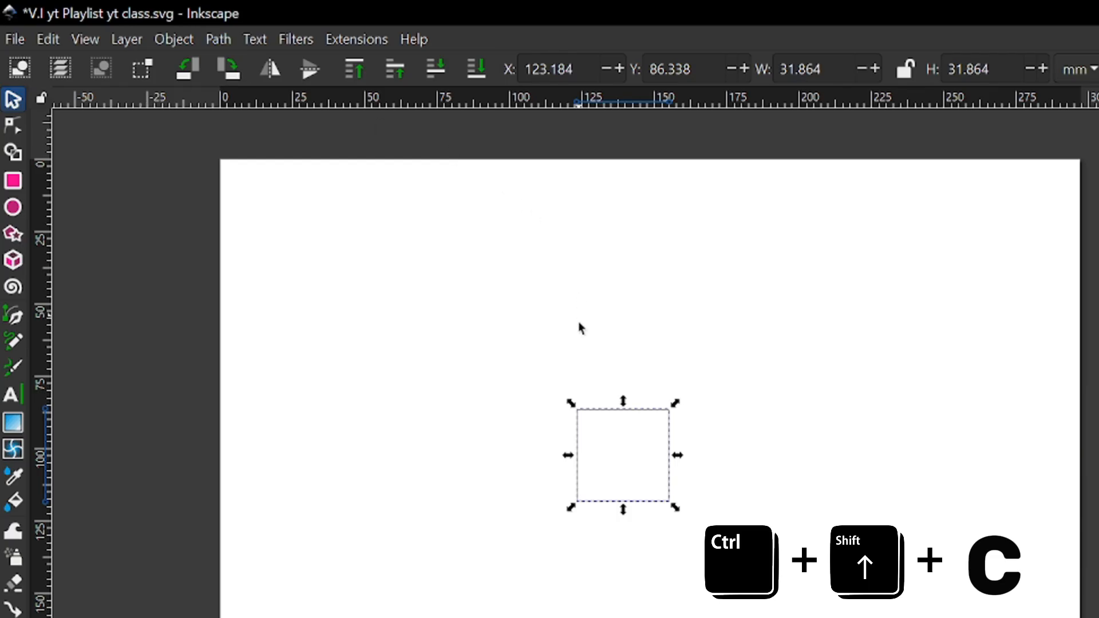
pyautogui.scroll(2, 620, 483)
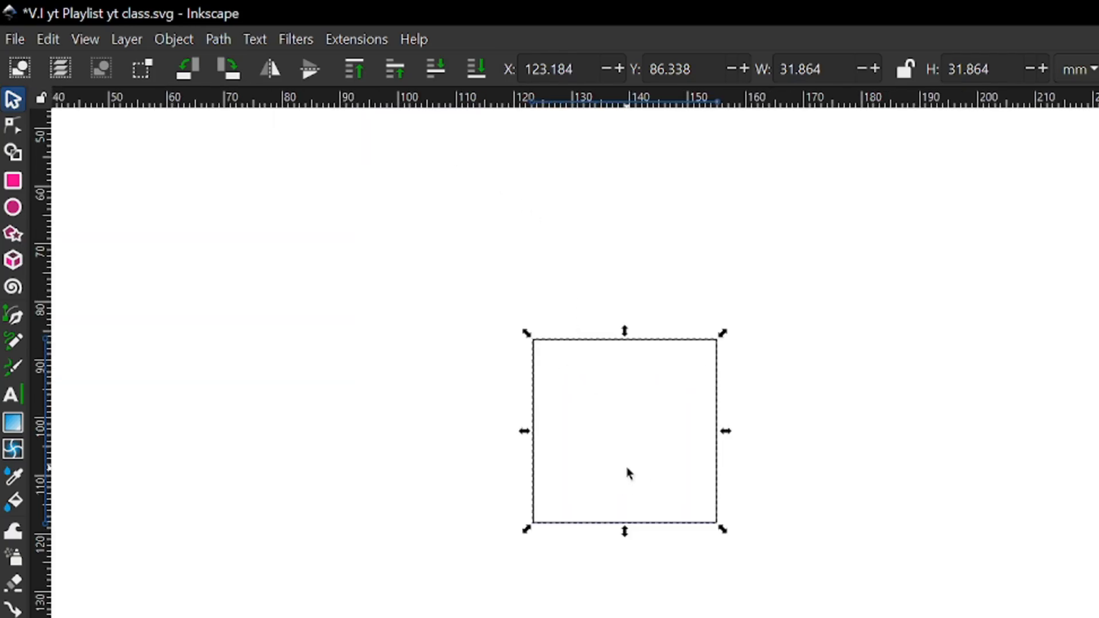
pyautogui.scroll(-4, 627, 468)
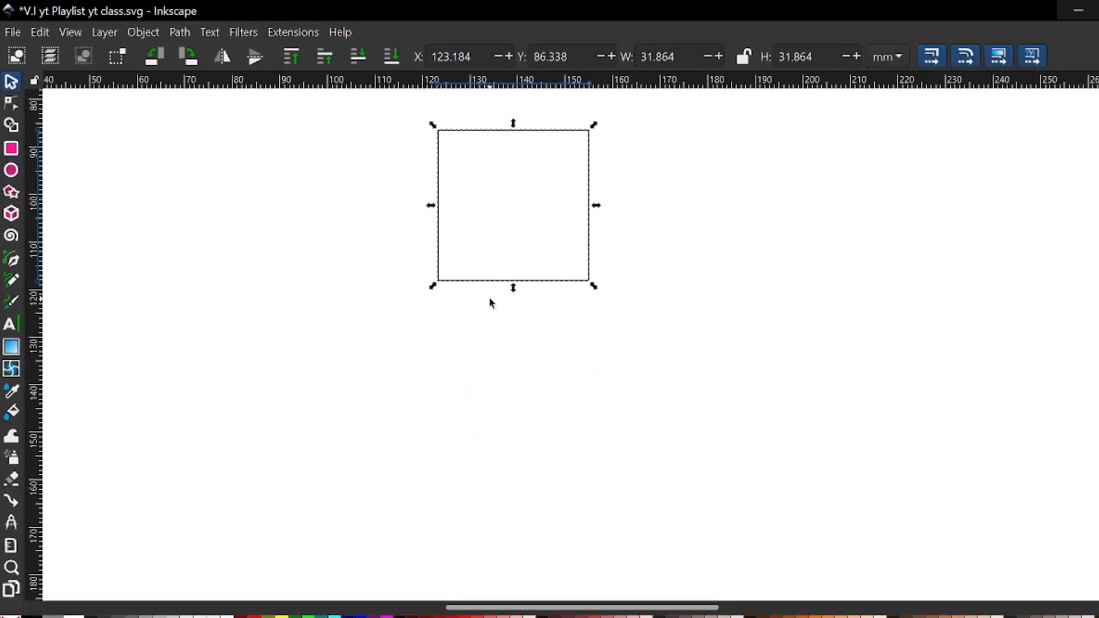
pyautogui.scroll(-3, 594, 364)
pyautogui.scroll(2, 468, 250)
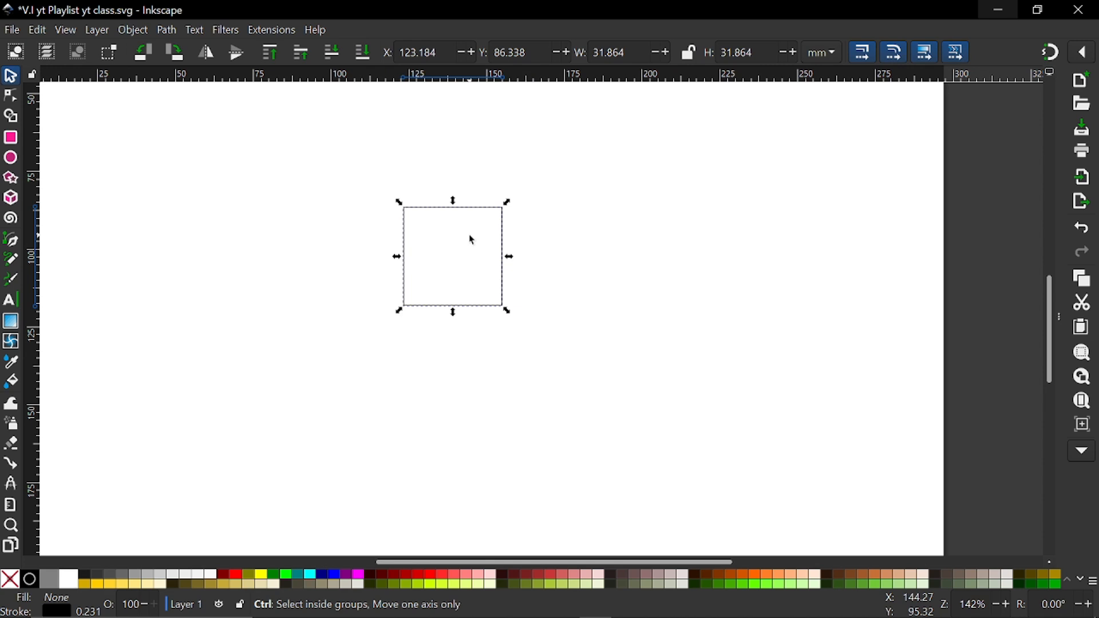
# Show the square path's nodes for editing, select the two nodes of its top edge, and clear that selection
pyautogui.scroll(1, 473, 239)
pyautogui.click(10, 96)
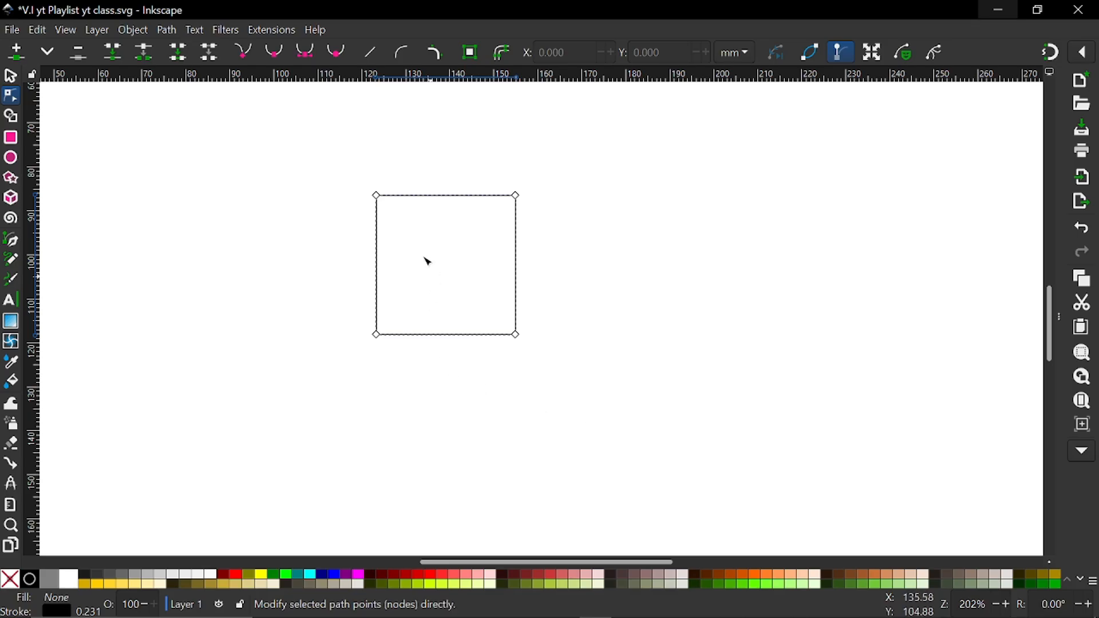
pyautogui.scroll(1, 428, 261)
pyautogui.scroll(2, 428, 252)
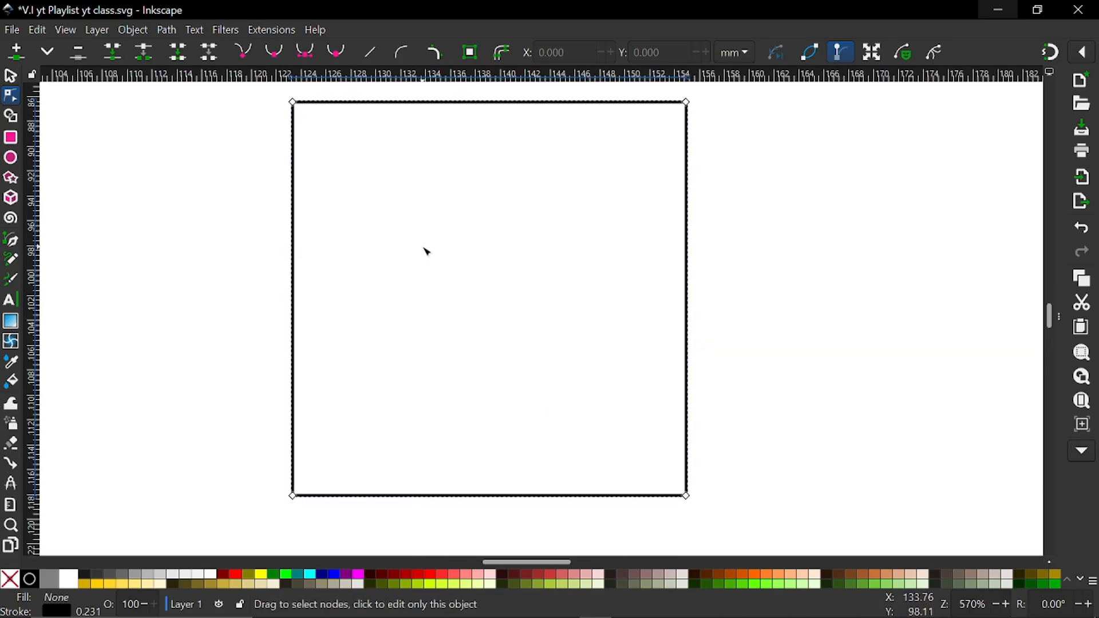
pyautogui.click(328, 103)
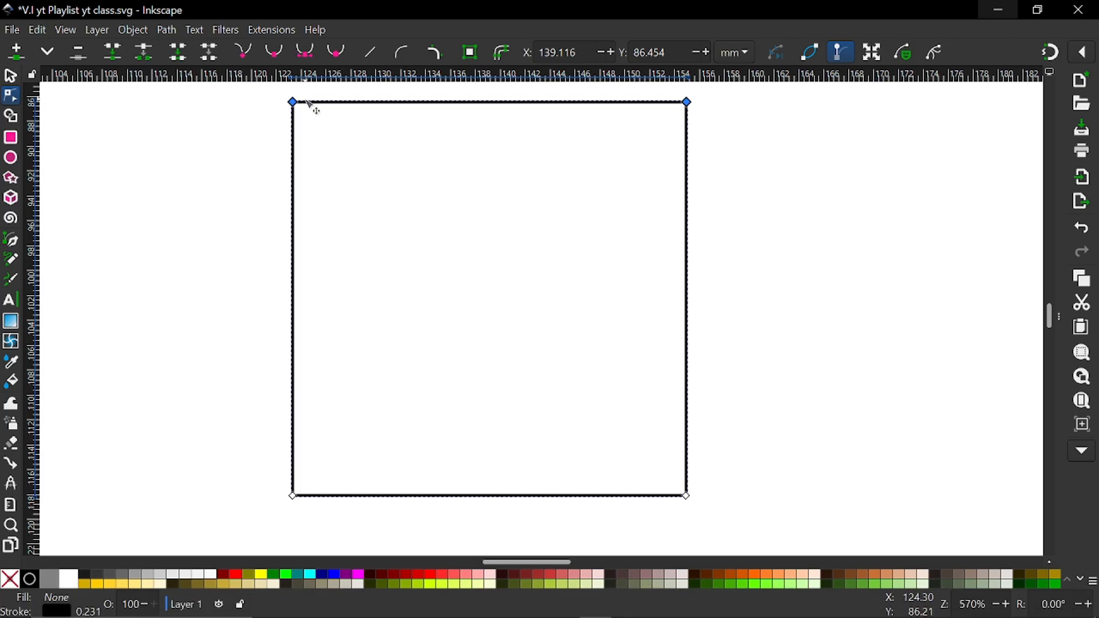
pyautogui.click(304, 155)
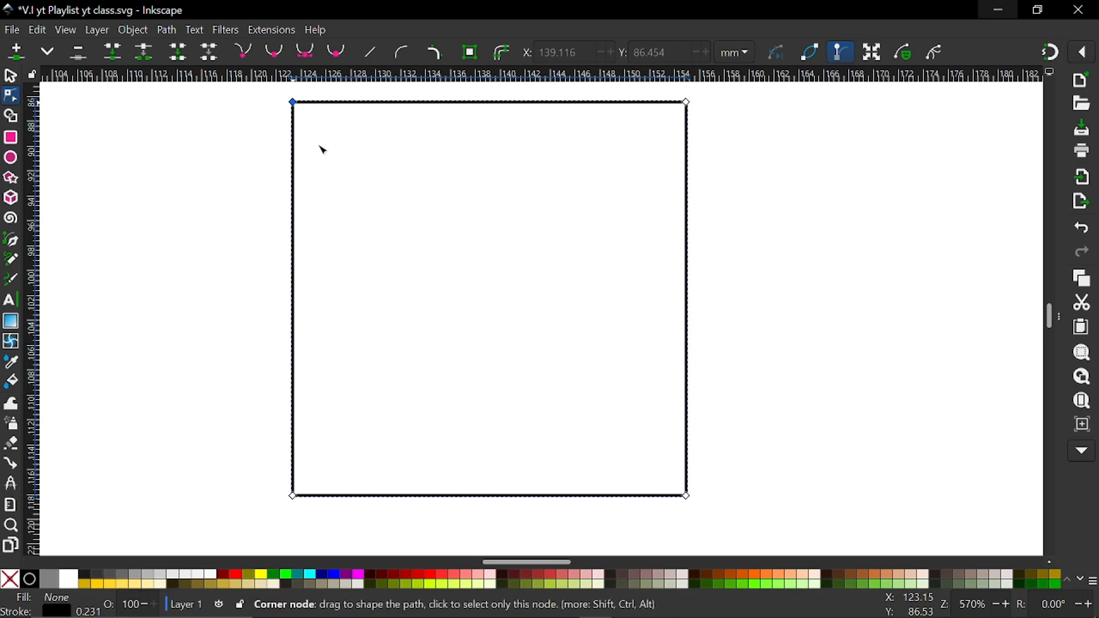
# Try moving the square's top-left, bottom-right and top-right corner nodes inward, undoing these moves
pyautogui.moveTo(293, 102); pyautogui.dragTo(372, 326)
pyautogui.hotkey('ctrl', 'z')
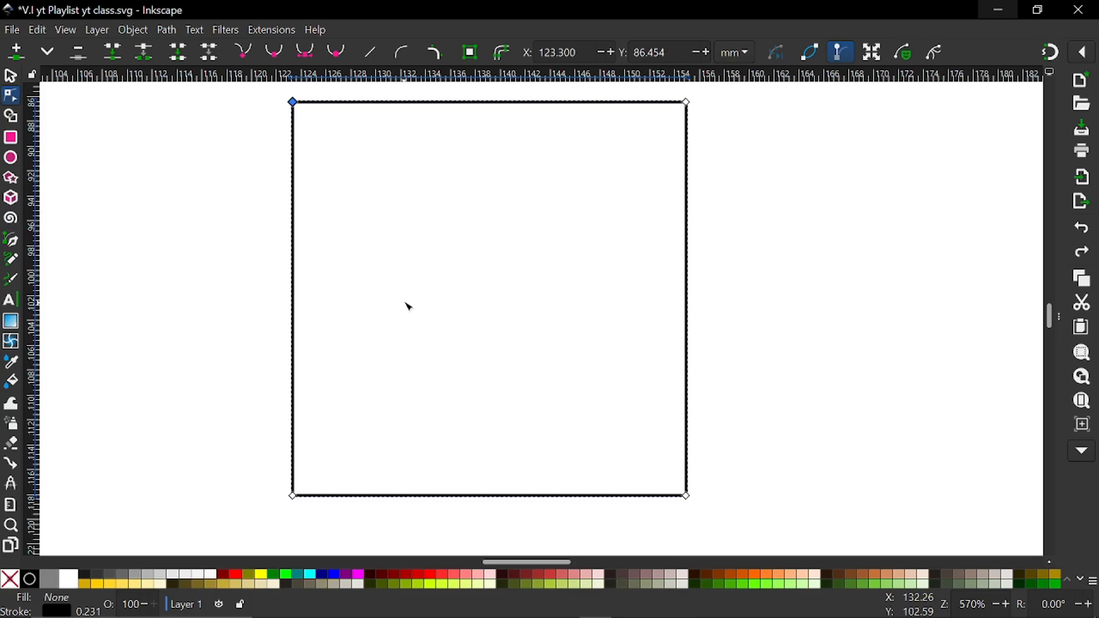
pyautogui.scroll(-3, 409, 306)
pyautogui.moveTo(504, 370); pyautogui.dragTo(413, 295)
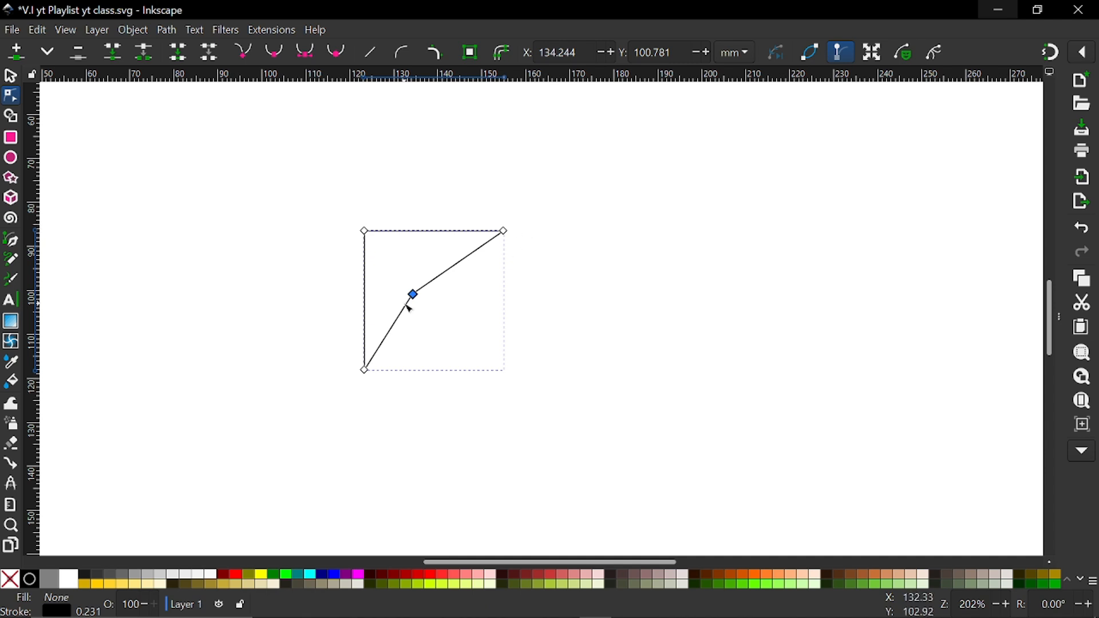
pyautogui.moveTo(503, 231); pyautogui.dragTo(443, 251)
pyautogui.hotkey('ctrl', 'z')
pyautogui.hotkey('ctrl', 'z')
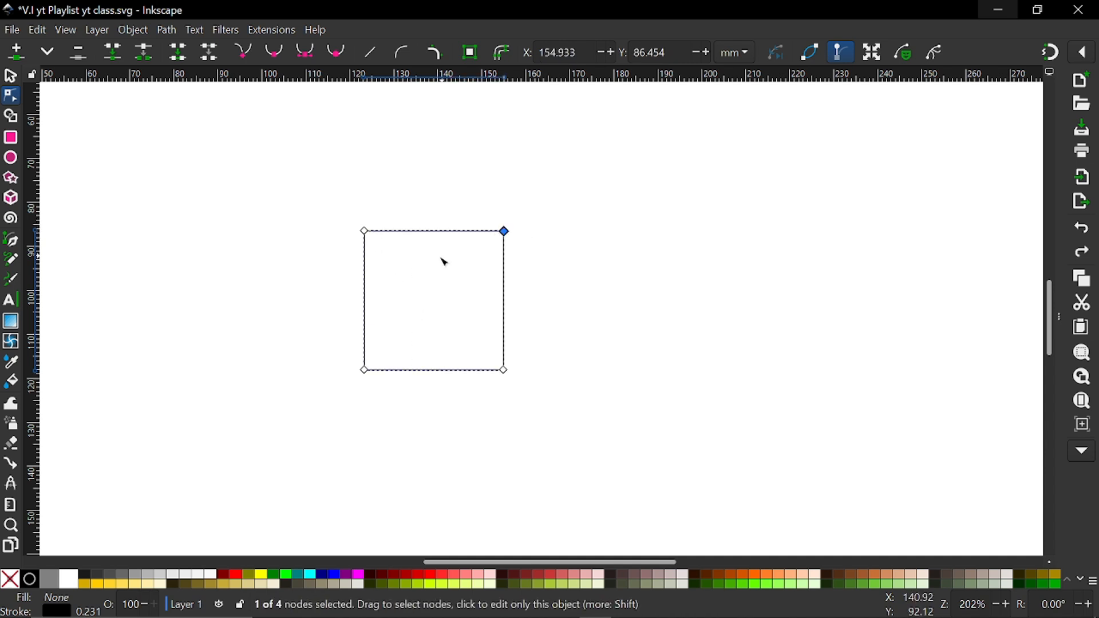
# Delete the square path's top-right node to turn the shape into a right triangle
pyautogui.scroll(2, 465, 279)
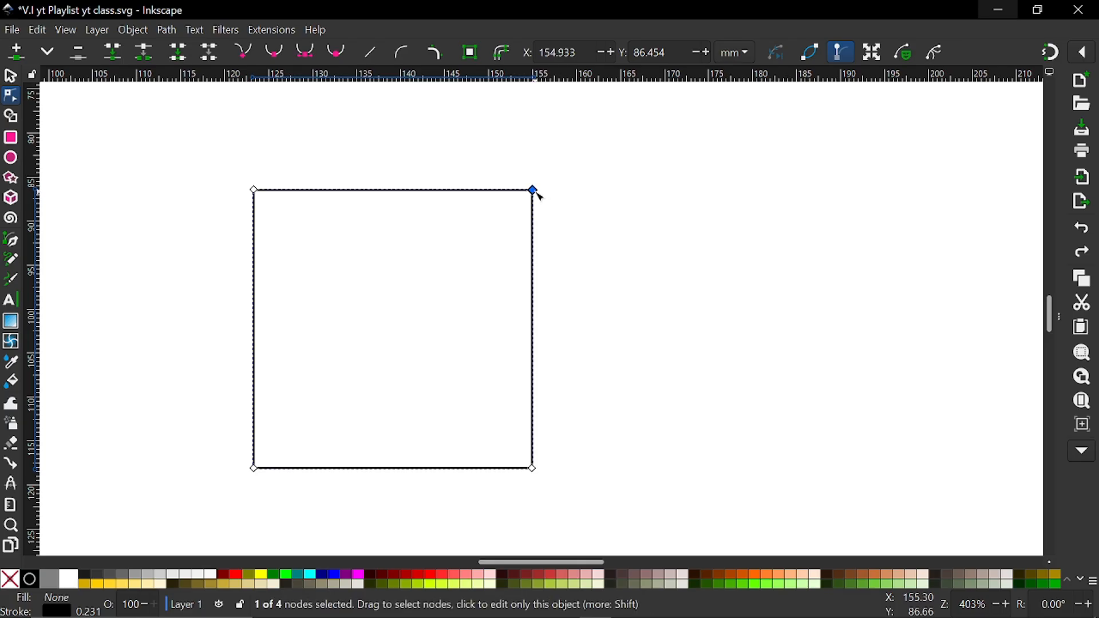
pyautogui.press('Delete')
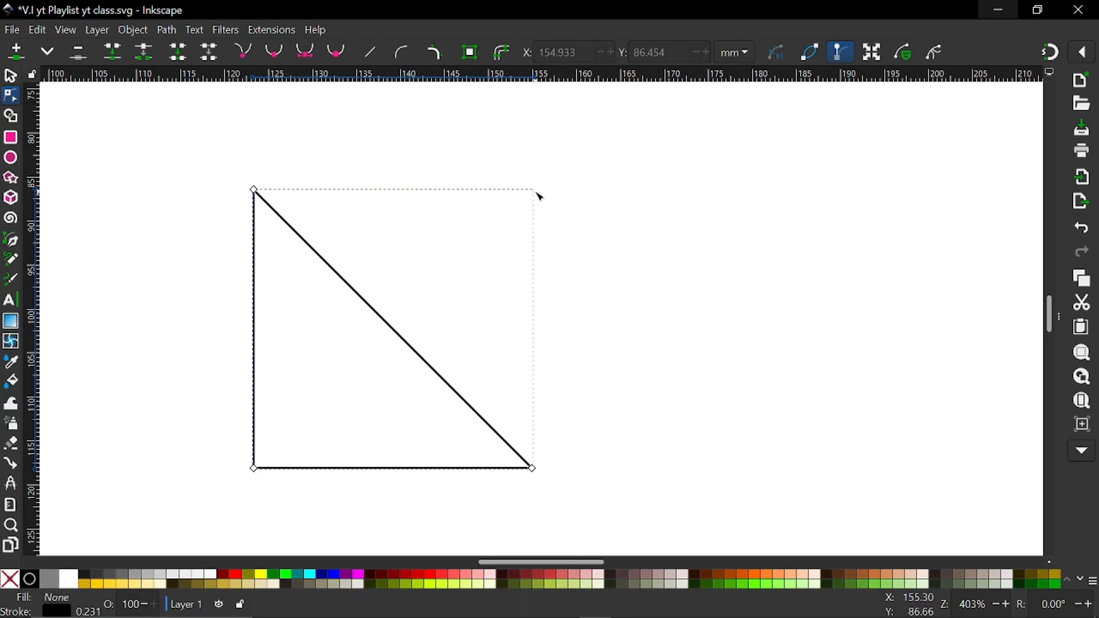
pyautogui.scroll(-2, 358, 275)
pyautogui.hscroll(-3, 378, 363)
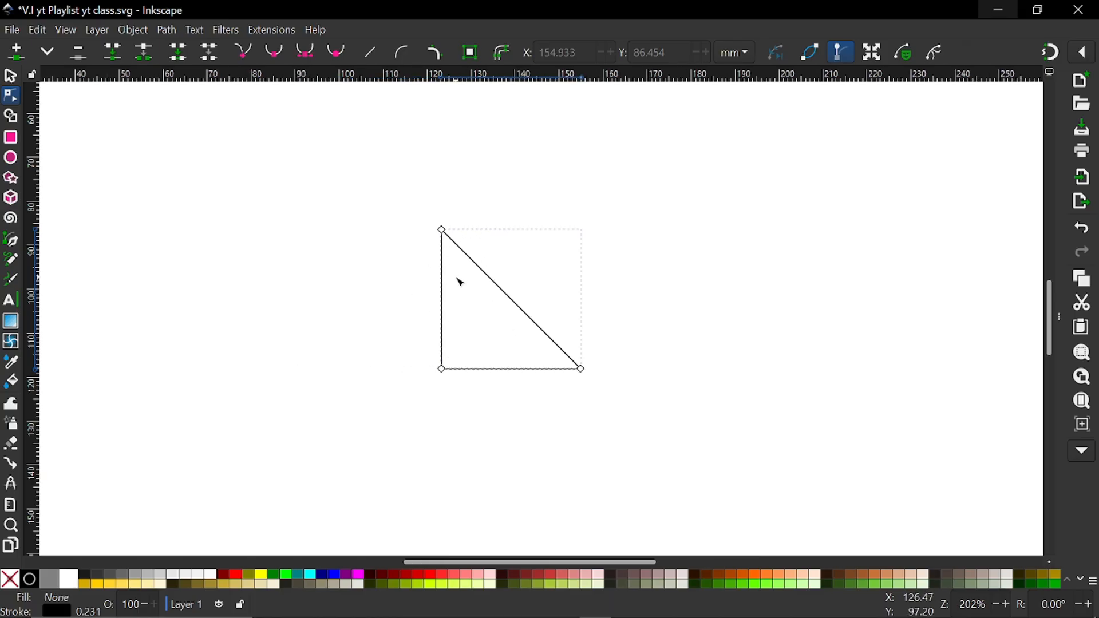
# Insert a node near the middle of the triangle's hypotenuse, try moving it outward to the upper right, and undo the move
pyautogui.scroll(2, 454, 292)
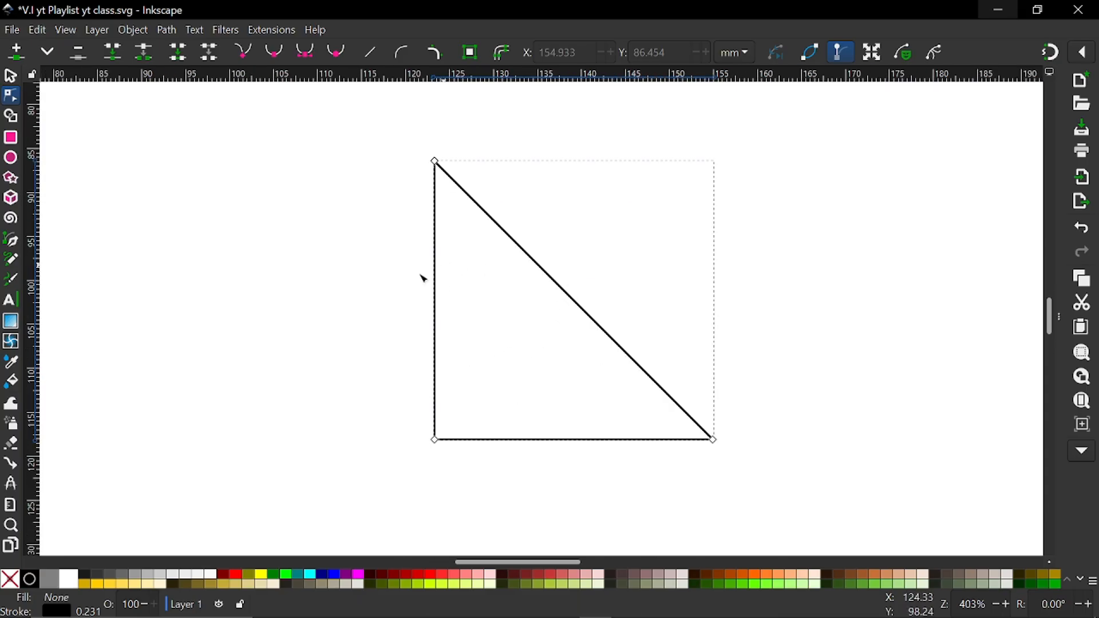
pyautogui.doubleClick(568, 294)
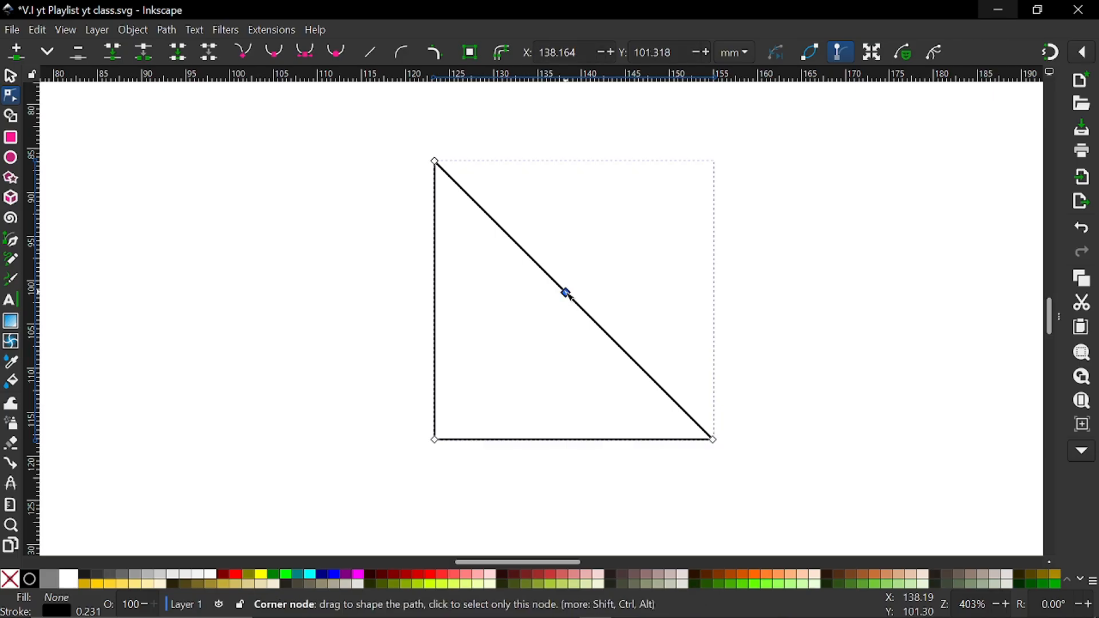
pyautogui.moveTo(568, 294); pyautogui.dragTo(714, 194)
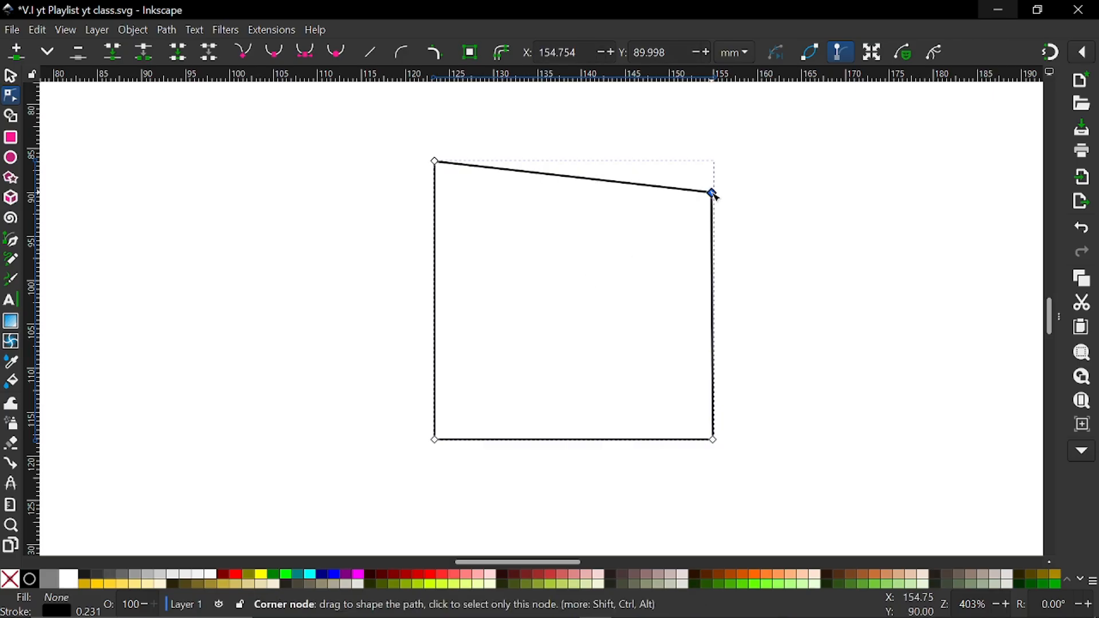
pyautogui.hotkey('ctrl', 'z')
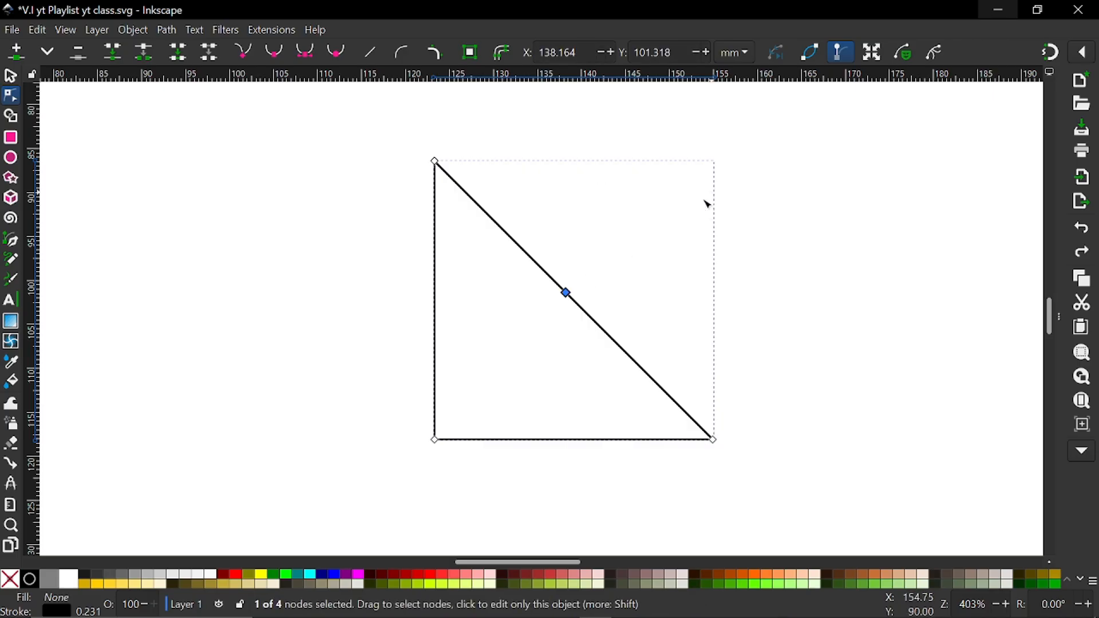
# Insert one node on the triangle's vertical edge and another on its bottom edge
pyautogui.click(440, 370)
pyautogui.doubleClick(441, 369)
pyautogui.click(598, 442)
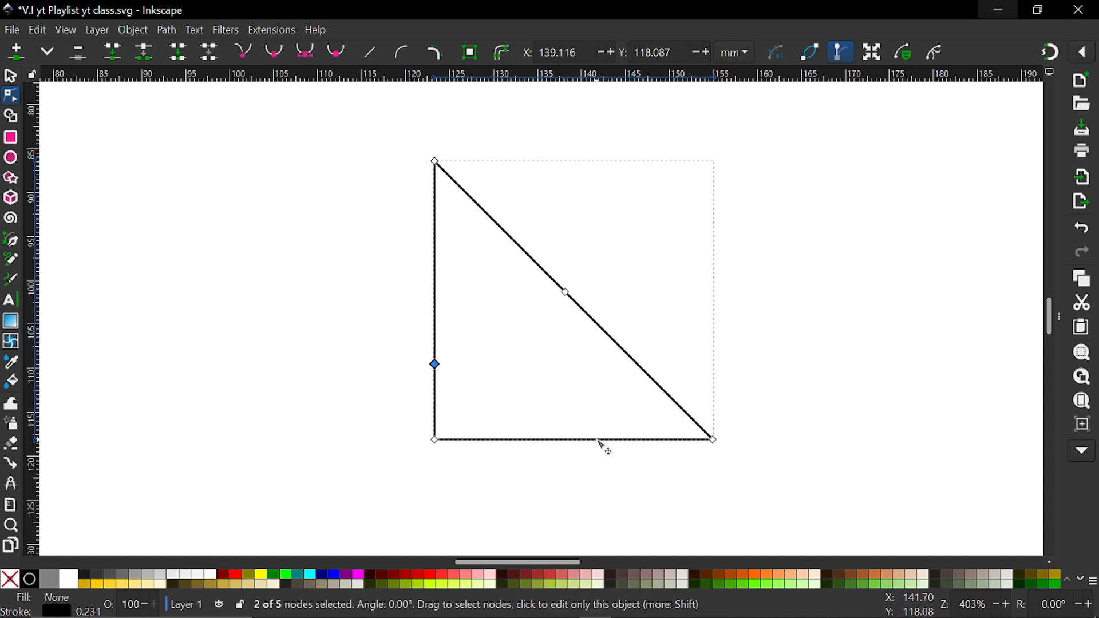
pyautogui.doubleClick(597, 441)
# Move the hypotenuse node outward to about X 155.4, Y 89.7 mm and the vertical edge's node inward to about X 141.7, Y 106.8 mm
pyautogui.scroll(-3, 578, 410)
pyautogui.scroll(3, 577, 408)
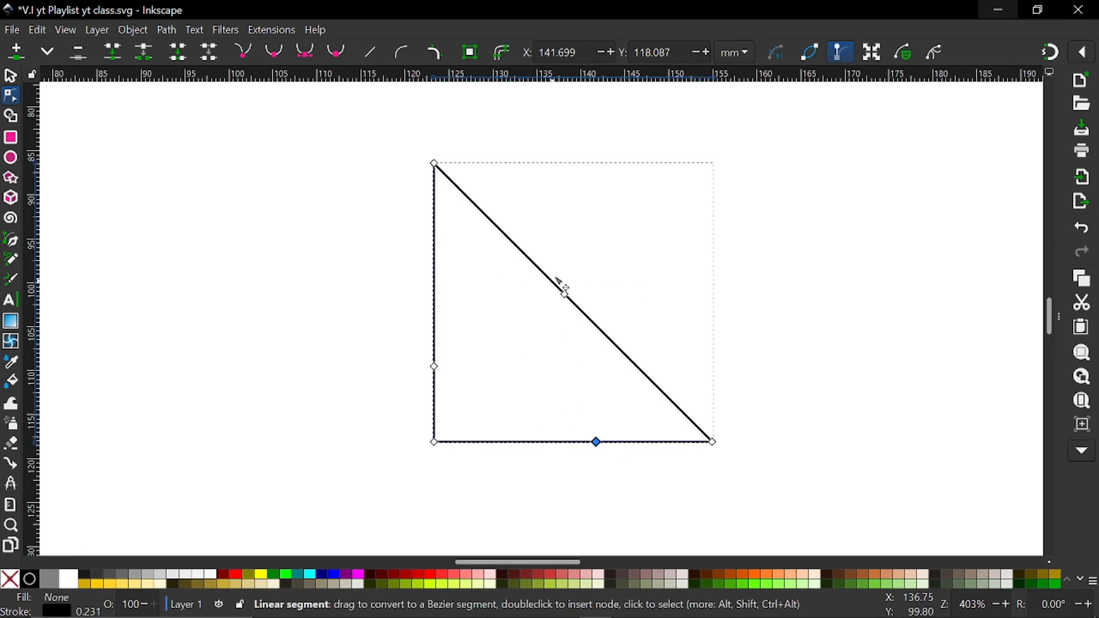
pyautogui.moveTo(565, 294); pyautogui.dragTo(649, 216)
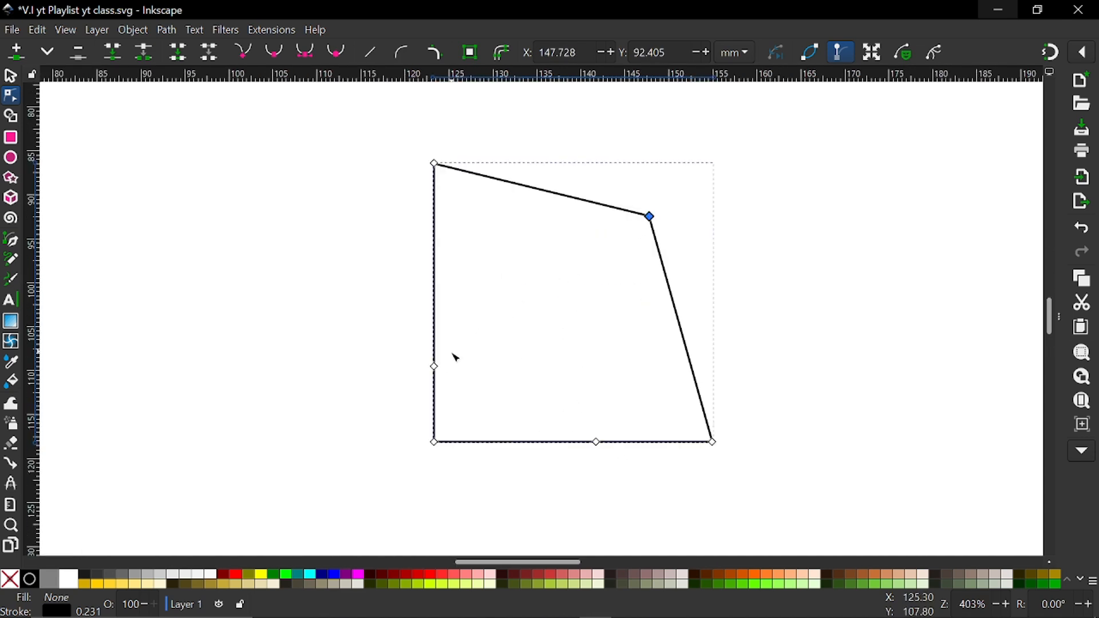
pyautogui.moveTo(435, 366); pyautogui.dragTo(598, 347)
pyautogui.keyDown('shift'); pyautogui.click(651, 218); pyautogui.keyUp('shift')
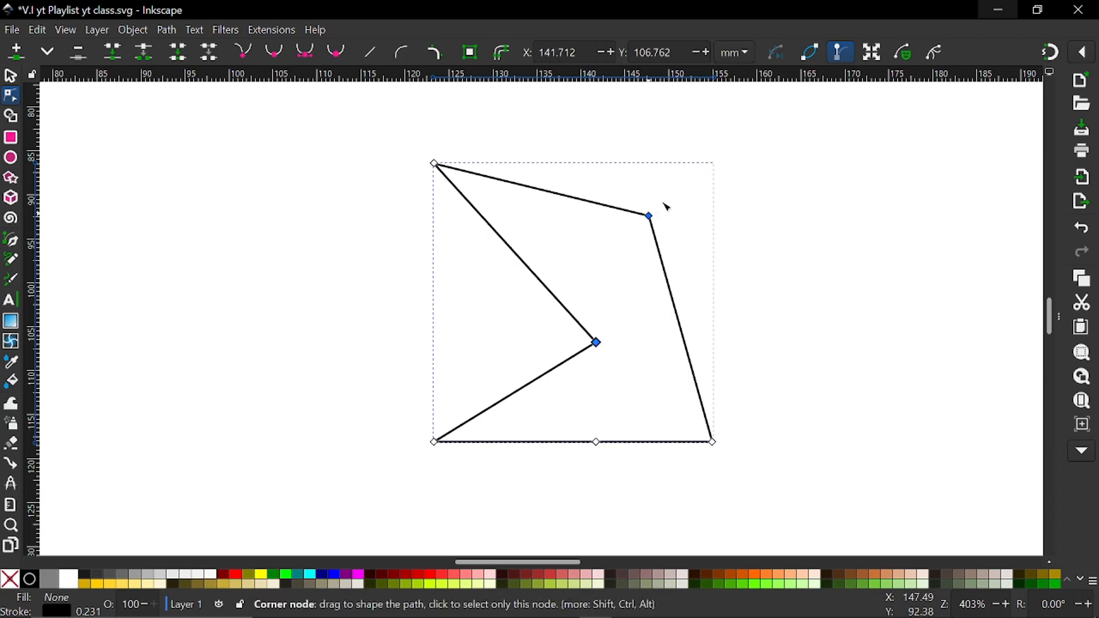
pyautogui.moveTo(649, 216); pyautogui.dragTo(718, 192)
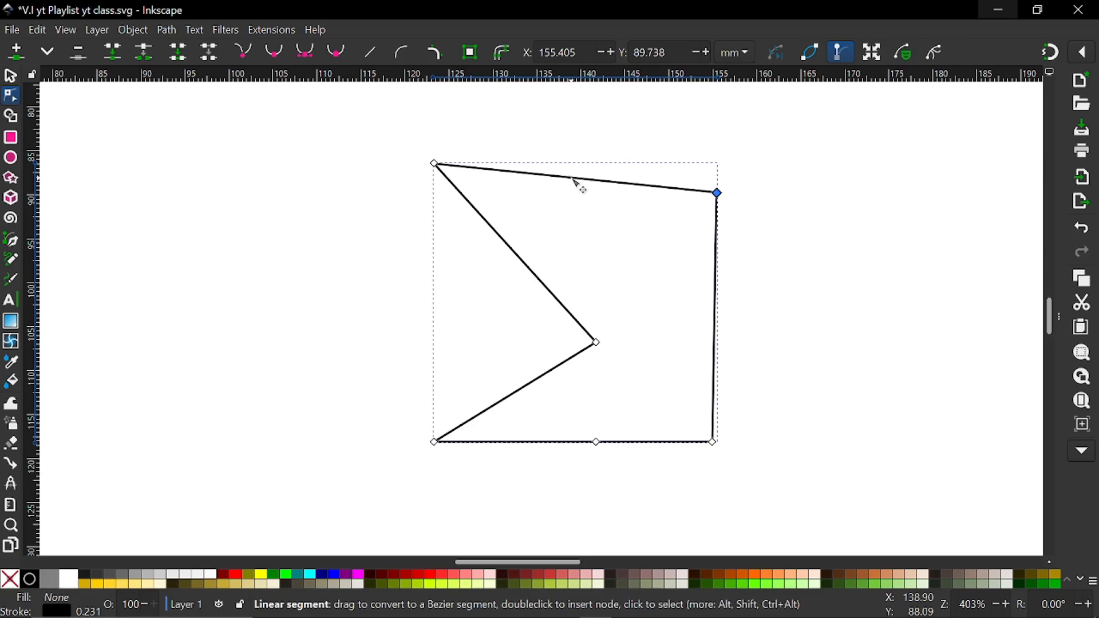
# Bend the shape's straight top edge into a curve and adjust its two Bezier handles to form an S-shaped wave
pyautogui.moveTo(575, 181); pyautogui.dragTo(600, 142)
pyautogui.hotkey('ctrl', 'z')
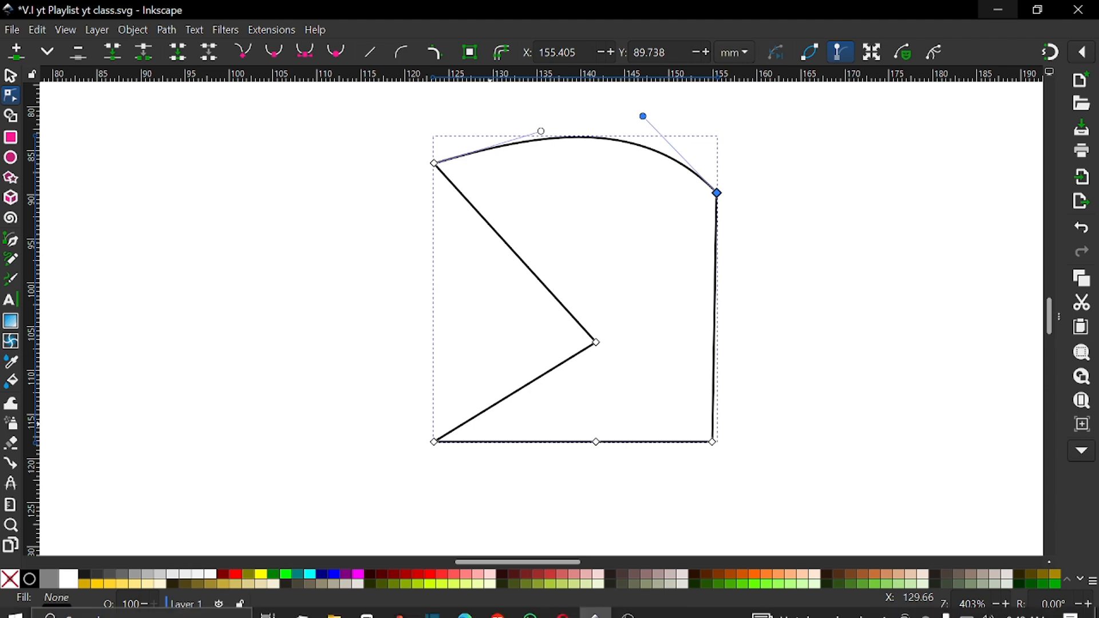
pyautogui.keyDown('ctrl'); pyautogui.scroll(2, 642, 204); pyautogui.keyUp('ctrl')
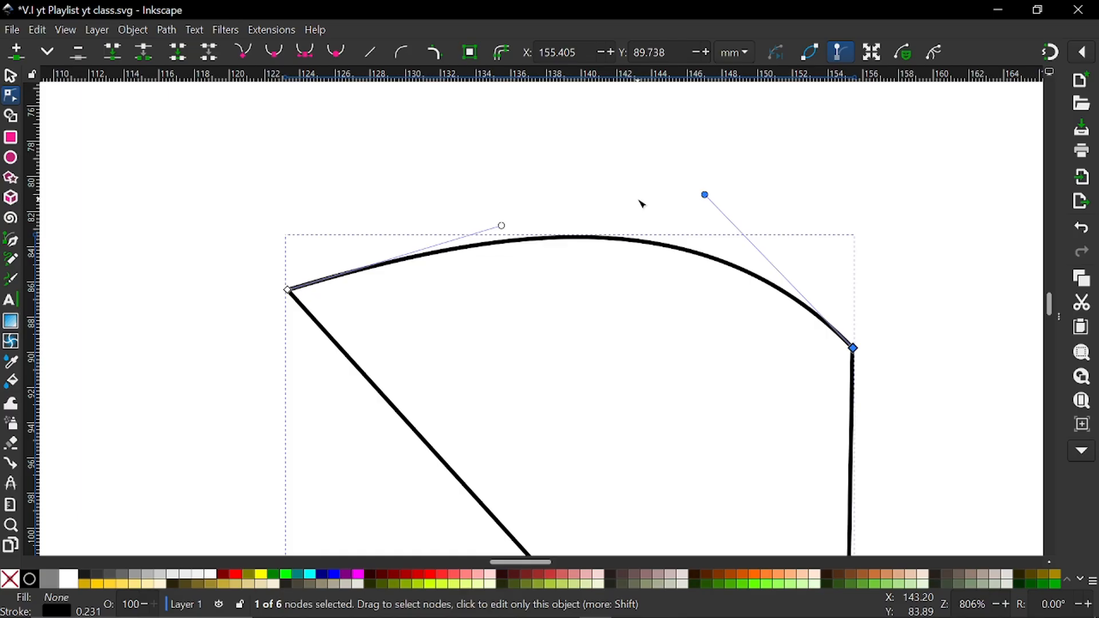
pyautogui.hscroll(4, 630, 215)
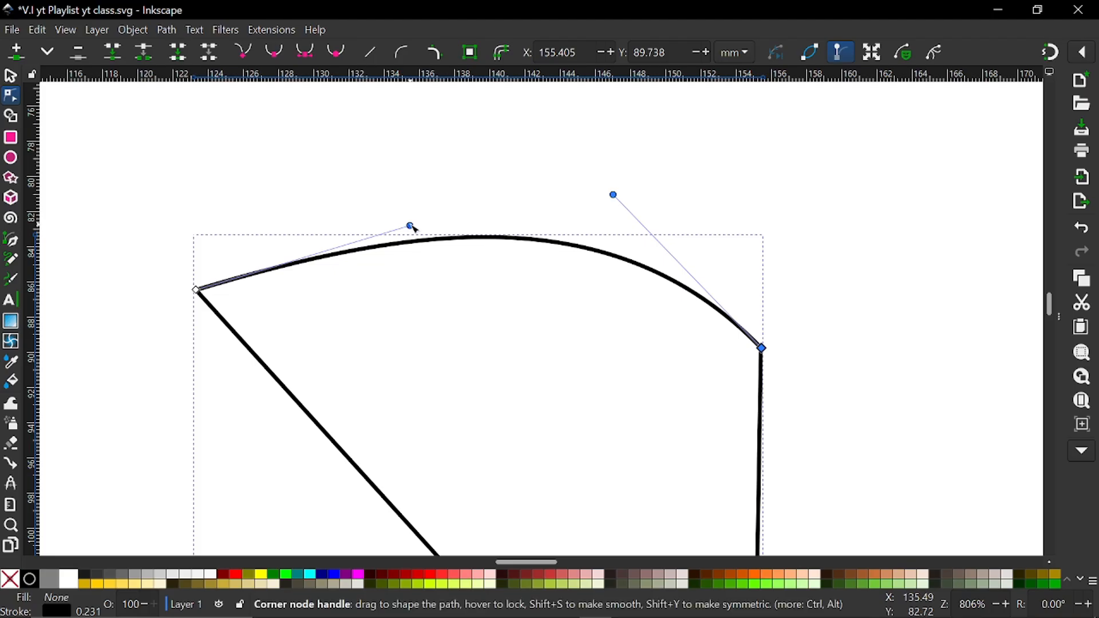
pyautogui.moveTo(410, 226); pyautogui.dragTo(398, 442)
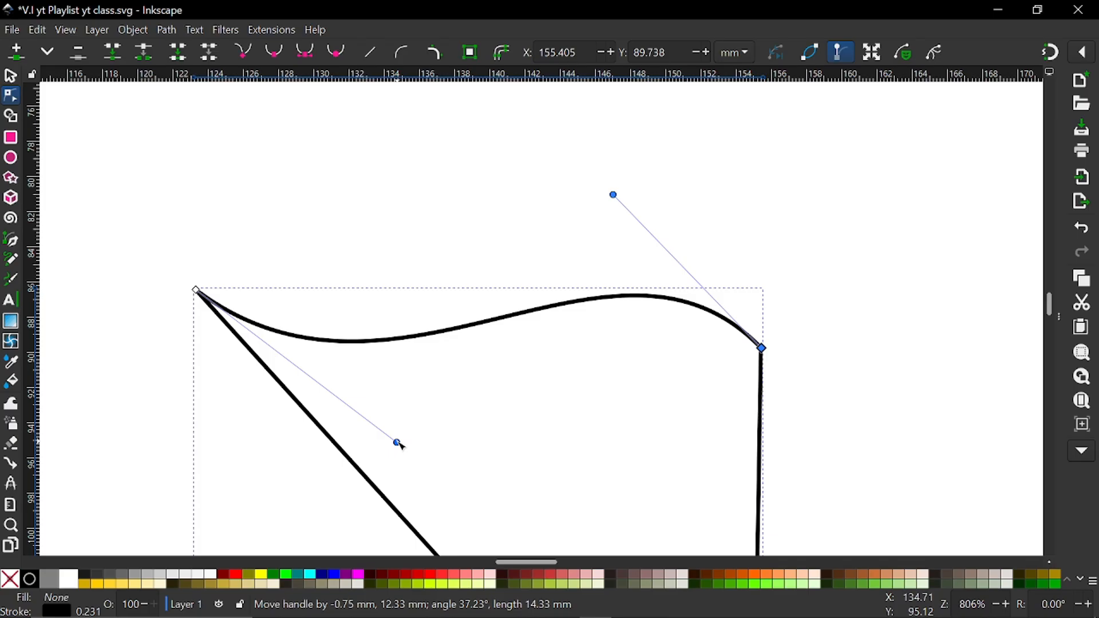
pyautogui.moveTo(399, 445); pyautogui.dragTo(410, 463)
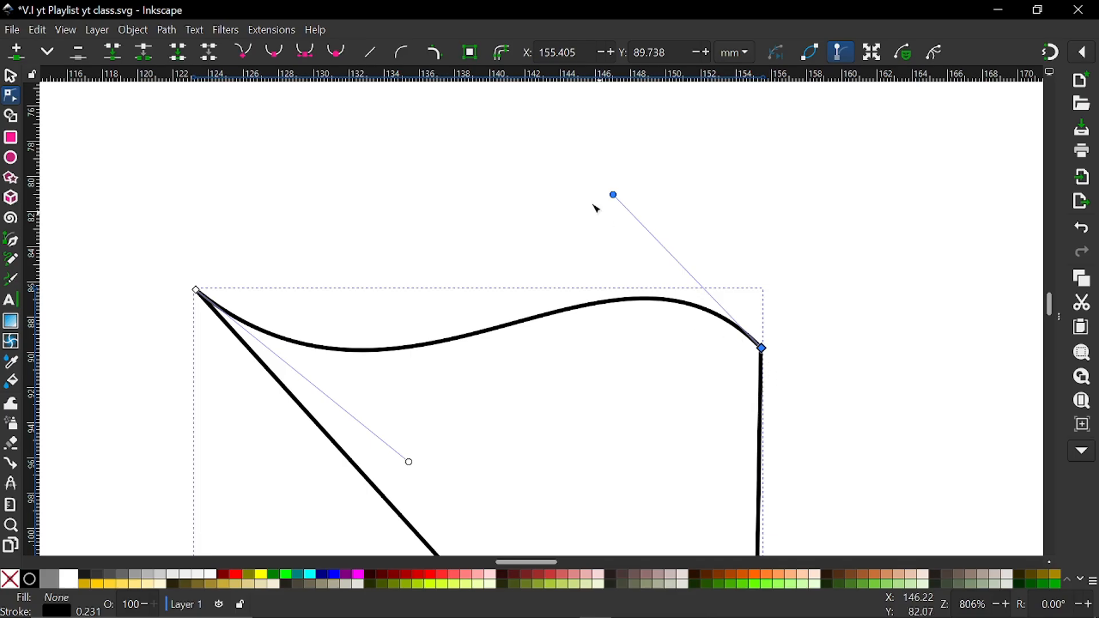
pyautogui.moveTo(614, 196); pyautogui.dragTo(628, 169)
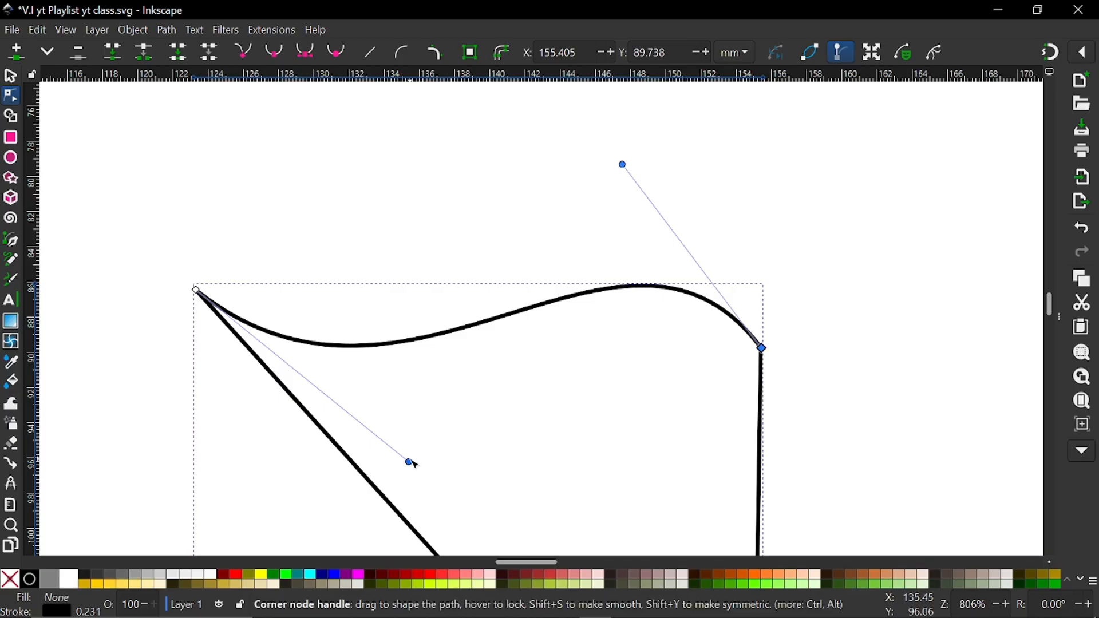
pyautogui.moveTo(410, 462); pyautogui.dragTo(436, 468)
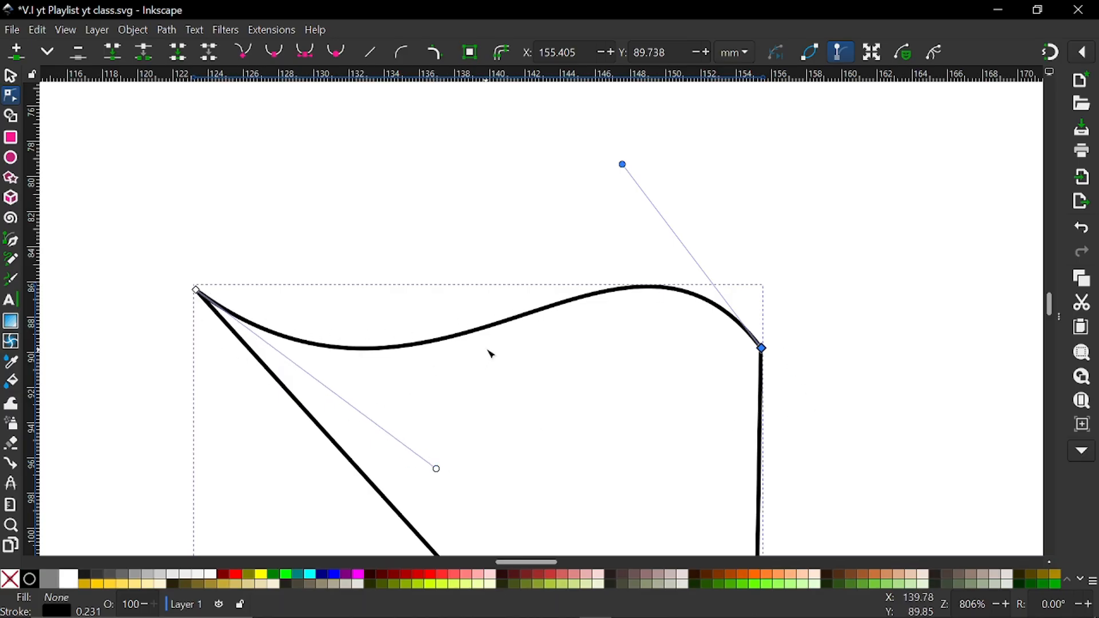
# Move the bottom edge's middle node to about X 140.3, Y 118.2 mm and bend the segments on both sides of it downward into arcs
pyautogui.keyDown('ctrl'); pyautogui.scroll(-3, 491, 354); pyautogui.keyUp('ctrl')
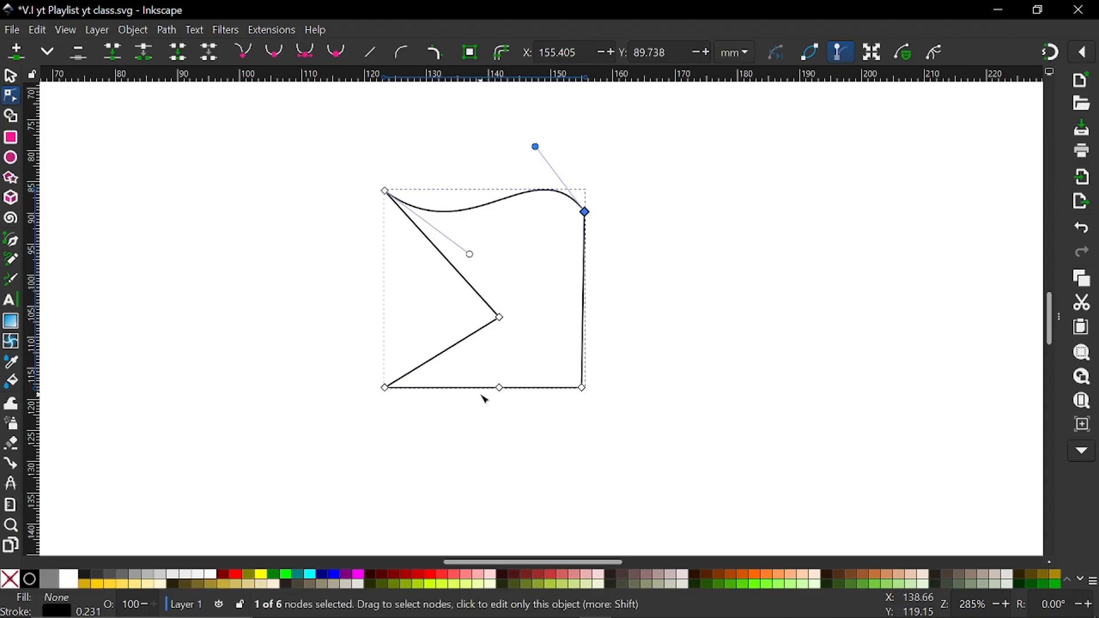
pyautogui.keyDown('ctrl'); pyautogui.scroll(2, 483, 395); pyautogui.keyUp('ctrl')
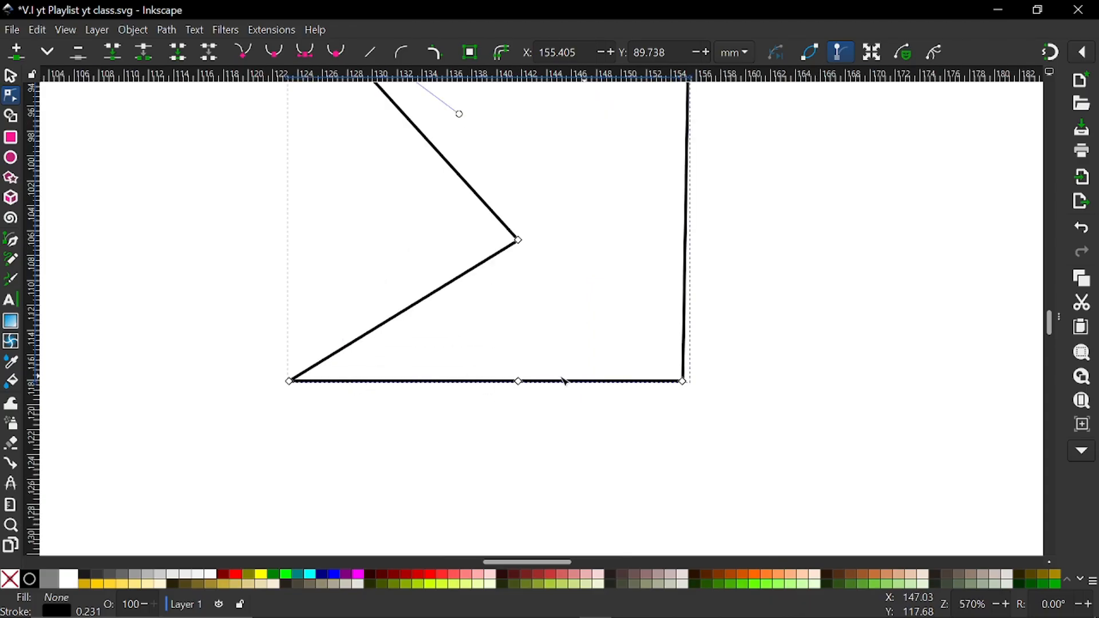
pyautogui.moveTo(518, 381)
pyautogui.mouseDown()
pyautogui.moveTo(471, 379)
pyautogui.moveTo(521, 389)
pyautogui.moveTo(675, 378)
pyautogui.moveTo(593, 390)
pyautogui.moveTo(401, 379)
pyautogui.moveTo(530, 388)
pyautogui.moveTo(491, 387)
pyautogui.moveTo(503, 386)
pyautogui.mouseUp()
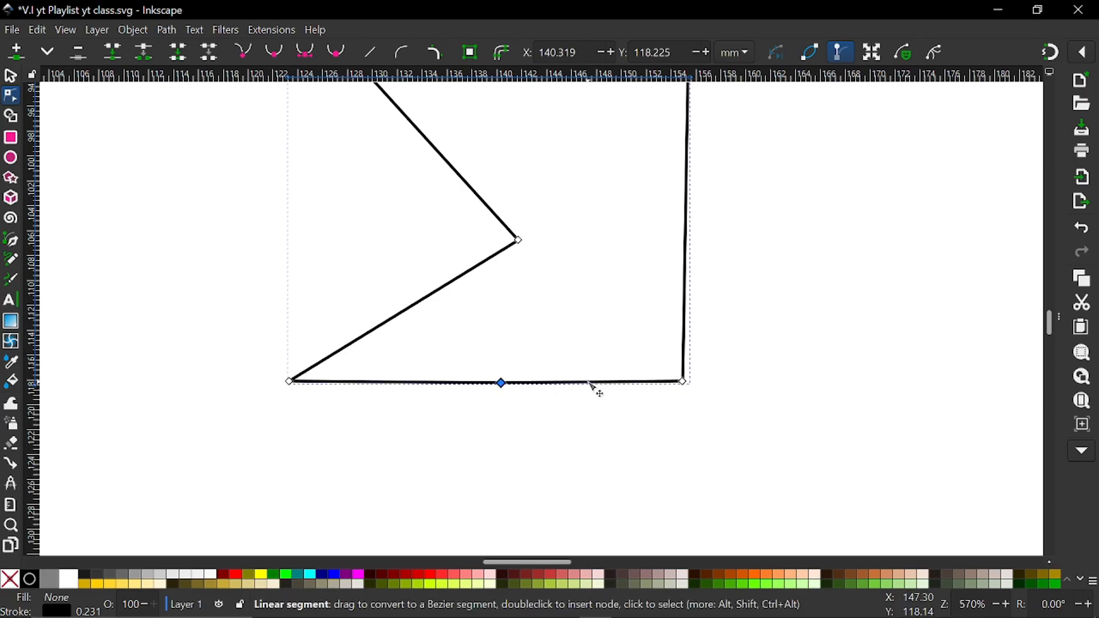
pyautogui.moveTo(593, 382); pyautogui.dragTo(593, 422)
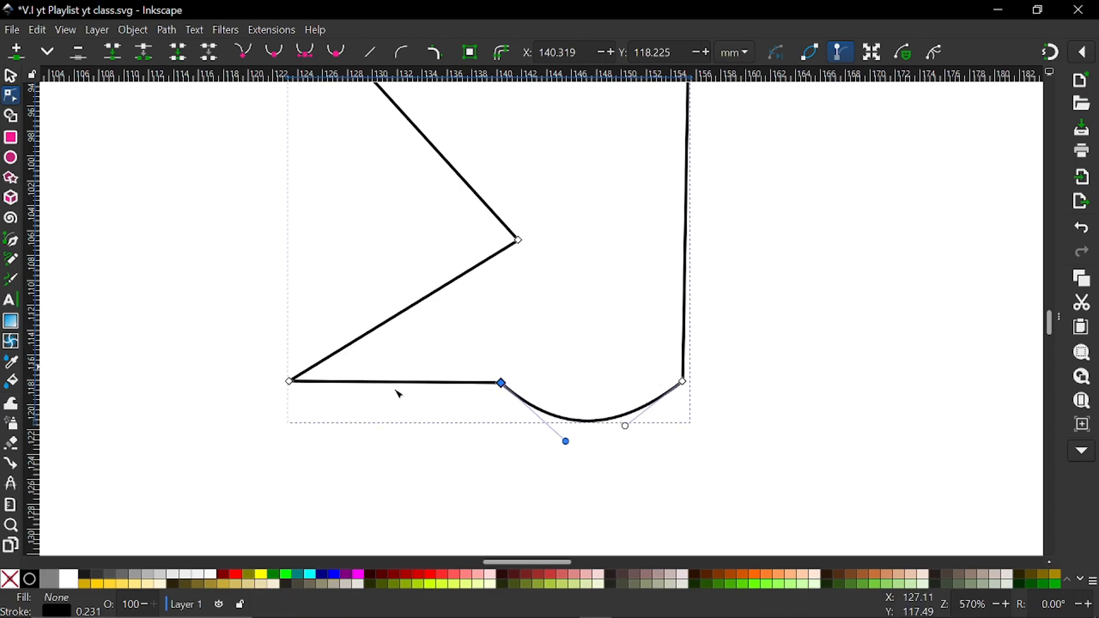
pyautogui.moveTo(402, 383); pyautogui.dragTo(400, 434)
# Adjust both handles of the left bottom arc and the middle node's handle on the right arc to make the curves rounder
pyautogui.keyDown('ctrl'); pyautogui.scroll(2, 395, 446); pyautogui.keyUp('ctrl')
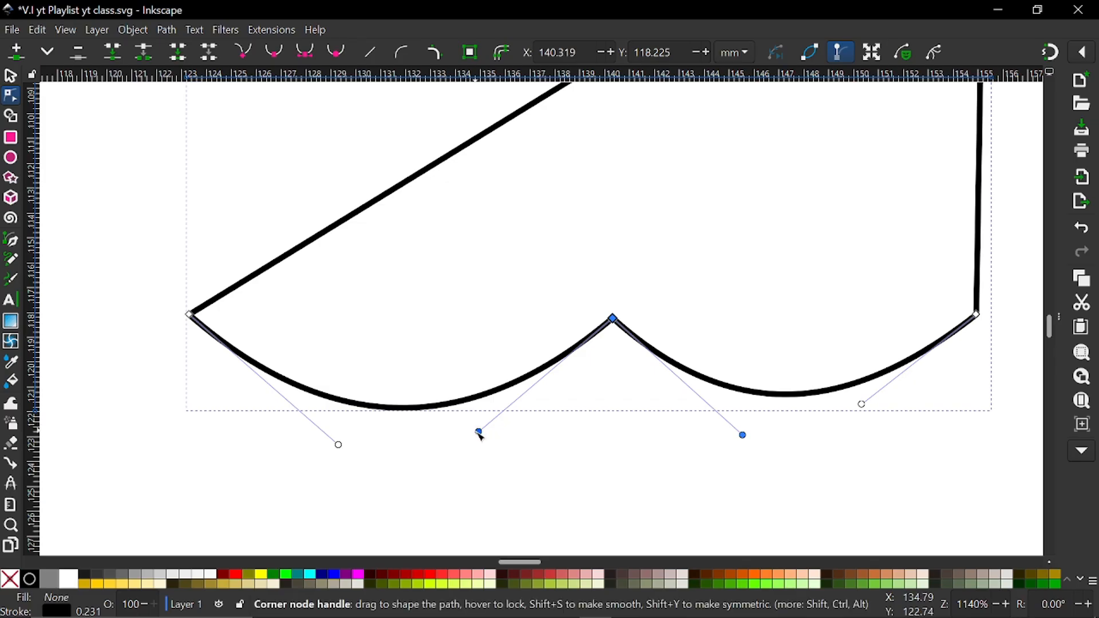
pyautogui.moveTo(478, 431); pyautogui.dragTo(503, 450)
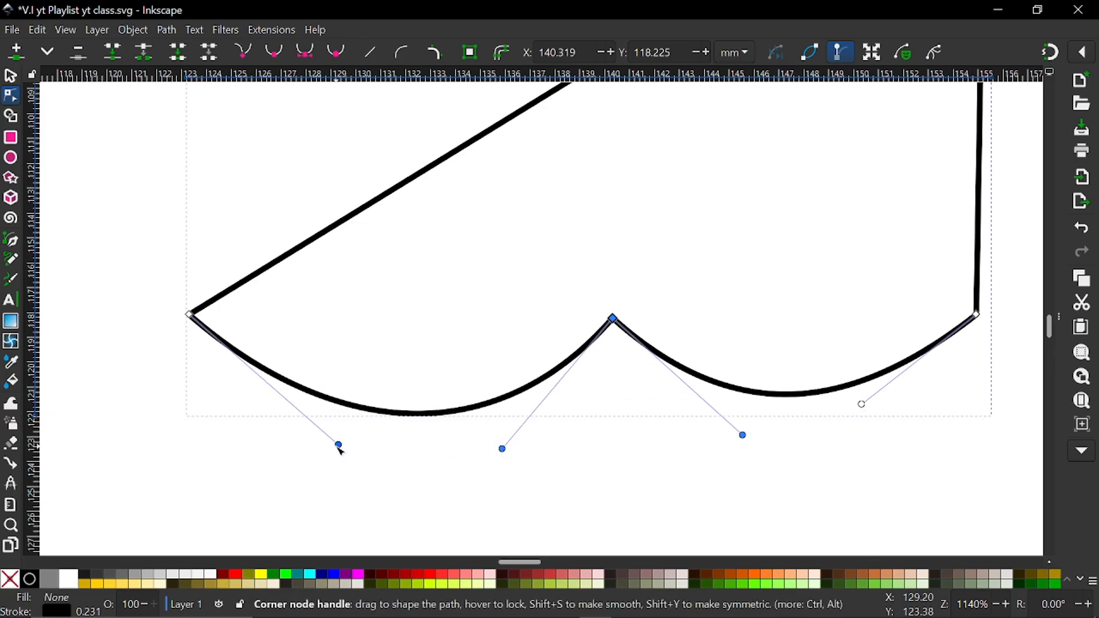
pyautogui.moveTo(338, 445); pyautogui.dragTo(268, 448)
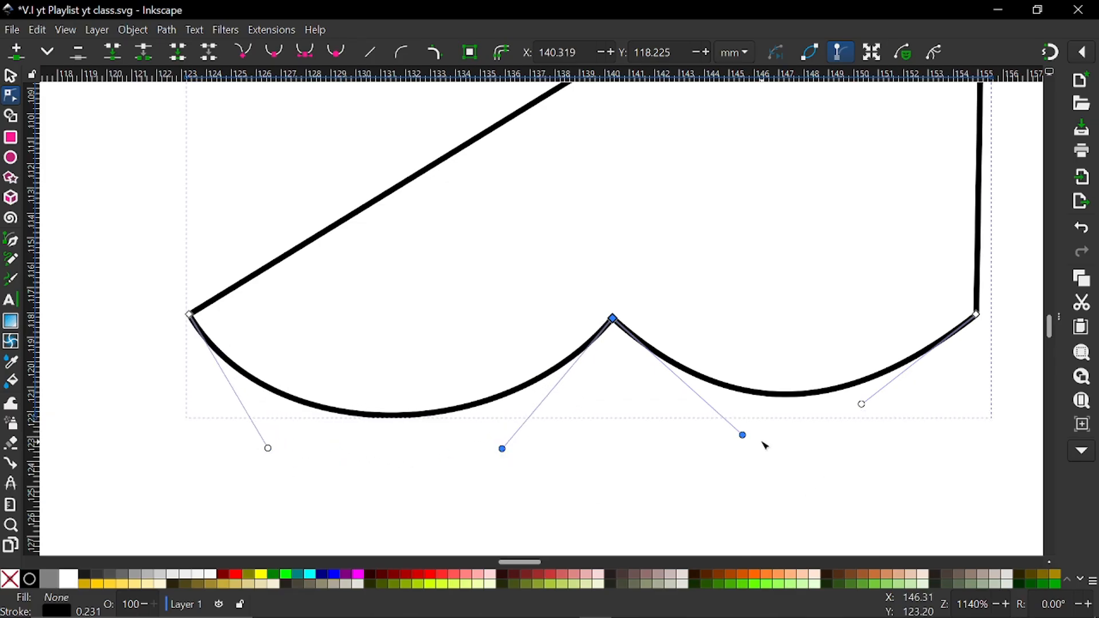
pyautogui.moveTo(745, 440); pyautogui.dragTo(734, 453)
# Break the path at the inward-pointing corner node between the two slanted edges
pyautogui.scroll(-4, 657, 437)
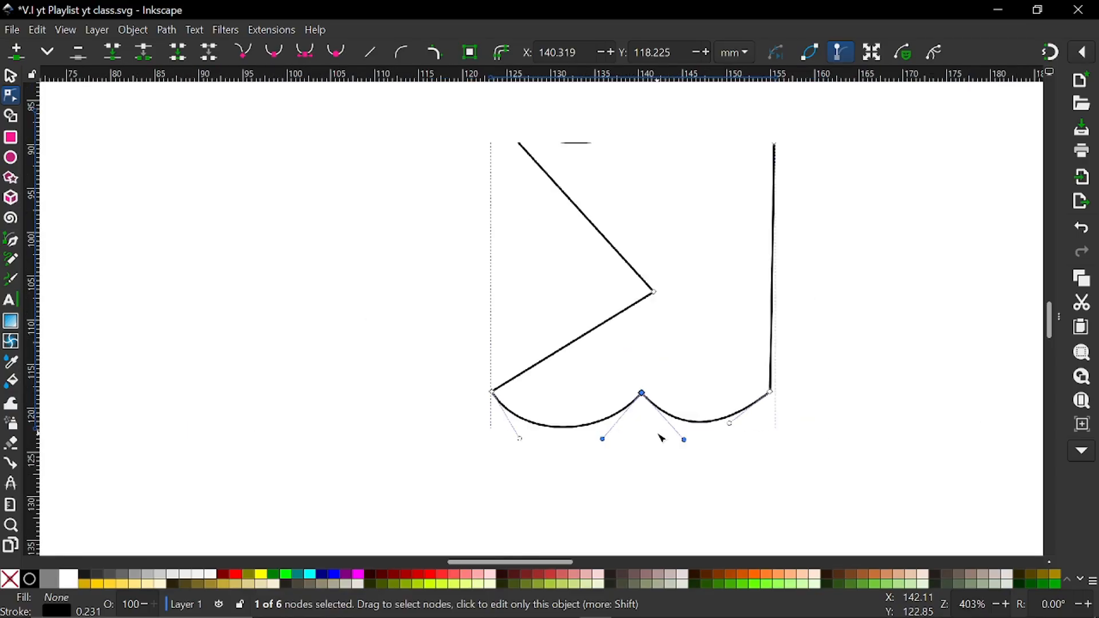
pyautogui.scroll(3, 692, 359)
pyautogui.hscroll(3, 658, 353)
pyautogui.scroll(-3, 648, 351)
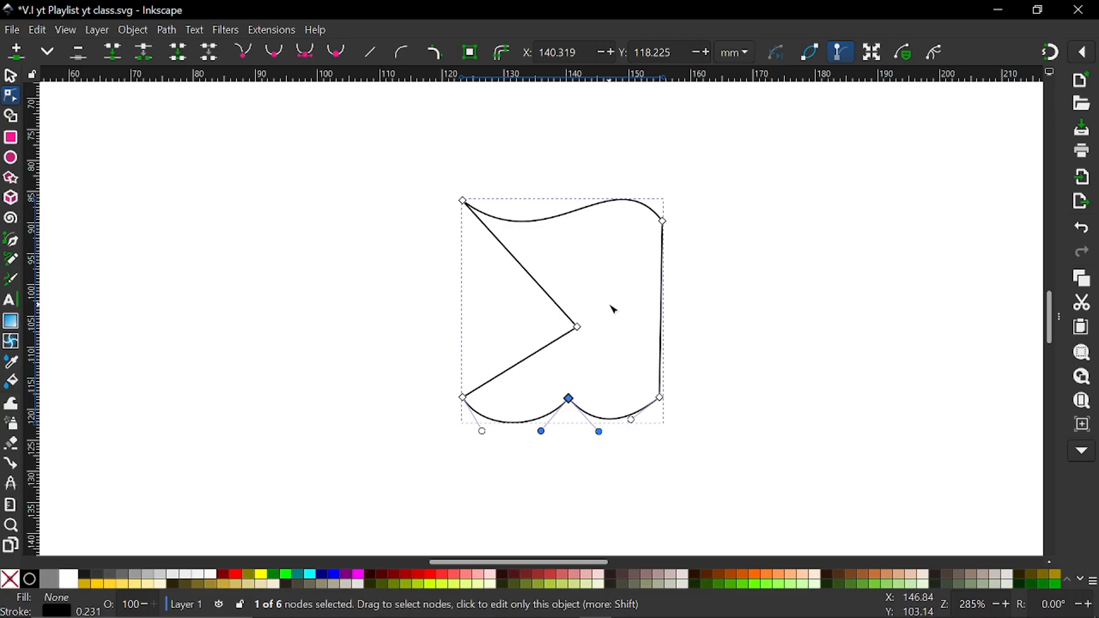
pyautogui.keyDown('ctrl'); pyautogui.scroll(3, 603, 324); pyautogui.keyUp('ctrl')
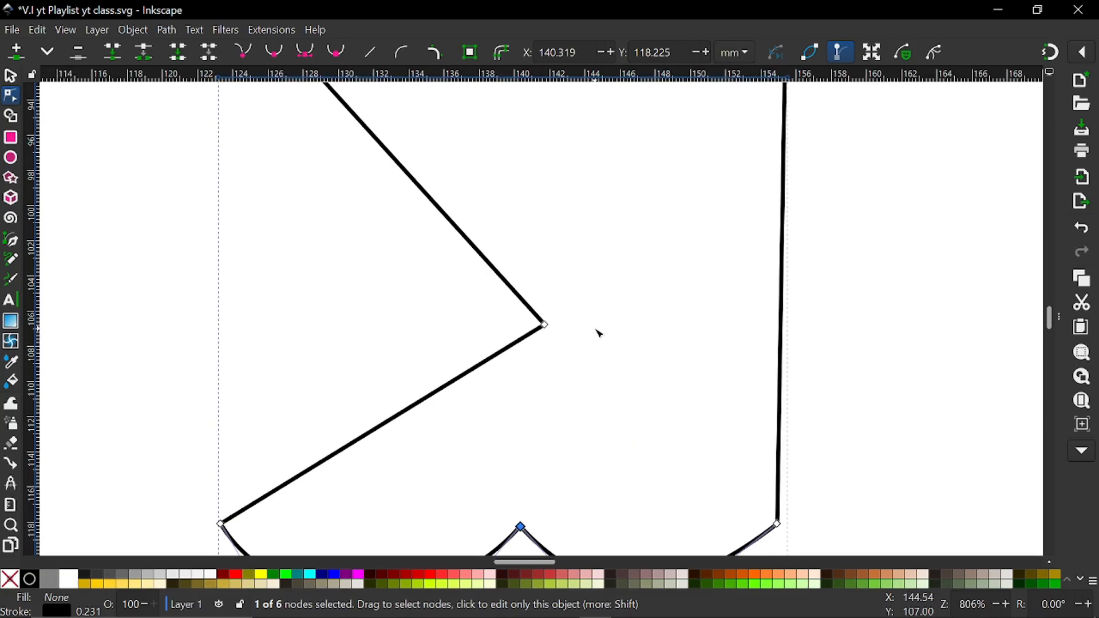
pyautogui.click(545, 326)
pyautogui.keyDown('ctrl'); pyautogui.scroll(-2, 551, 330); pyautogui.keyUp('ctrl')
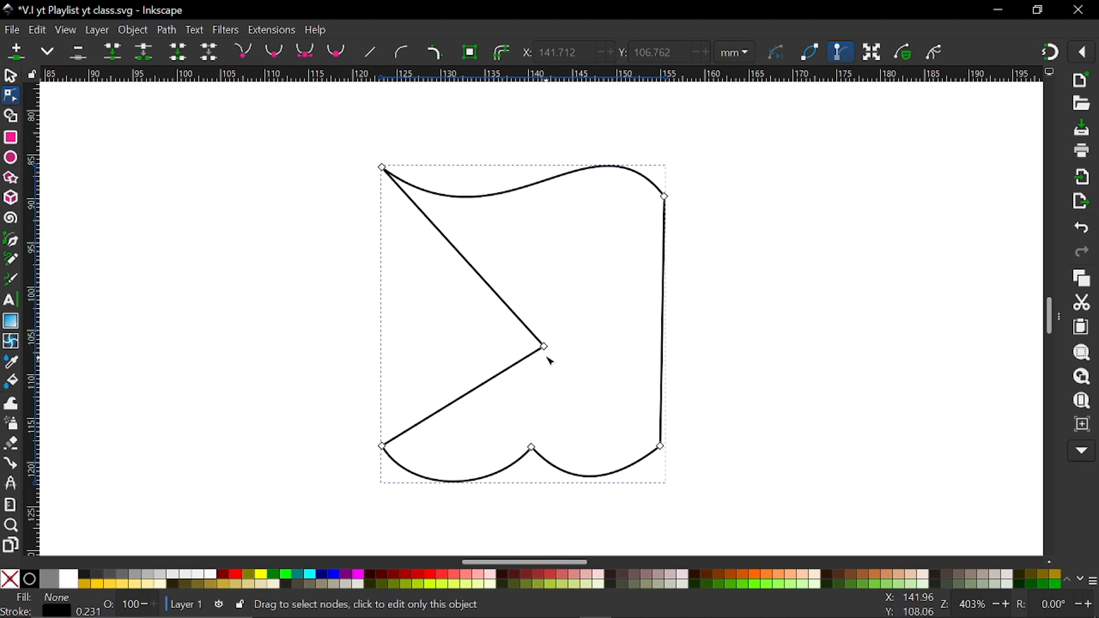
pyautogui.click(544, 347)
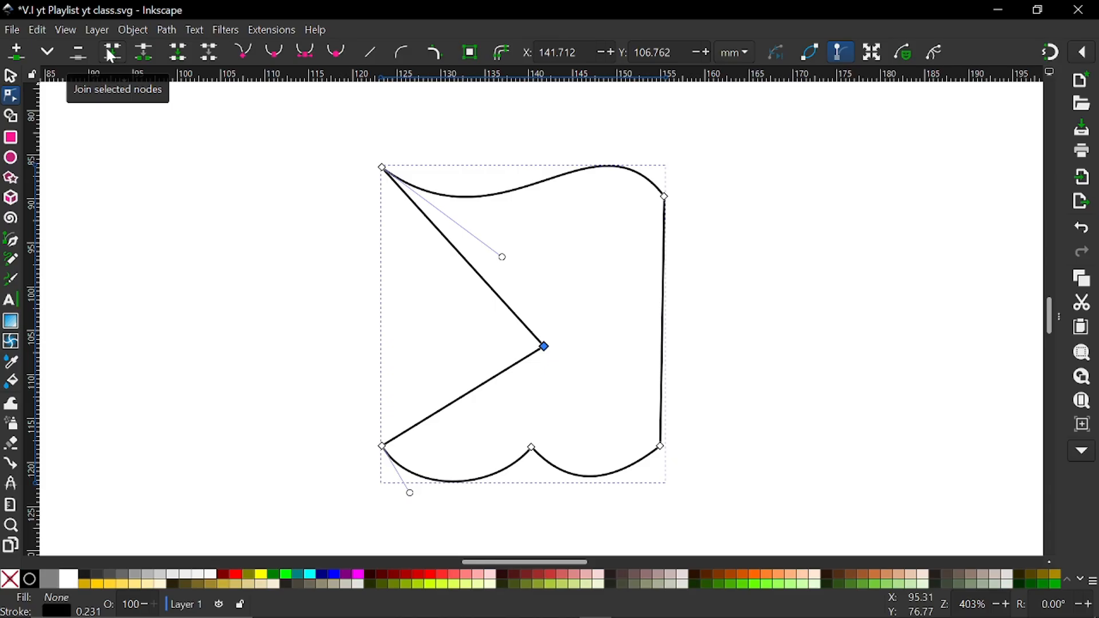
pyautogui.click(138, 53)
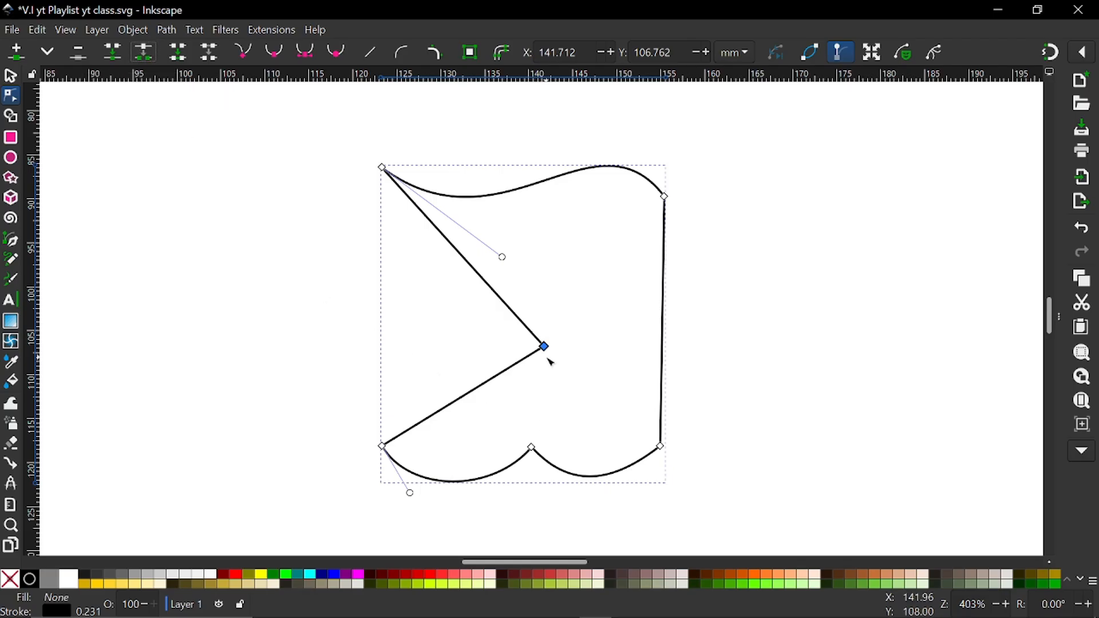
# Separate the two loose ends, moving the upper one slightly along its edge and the lower one down to about X 139.8, Y 113.6 mm
pyautogui.scroll(6, 553, 342)
pyautogui.scroll(4, 521, 445)
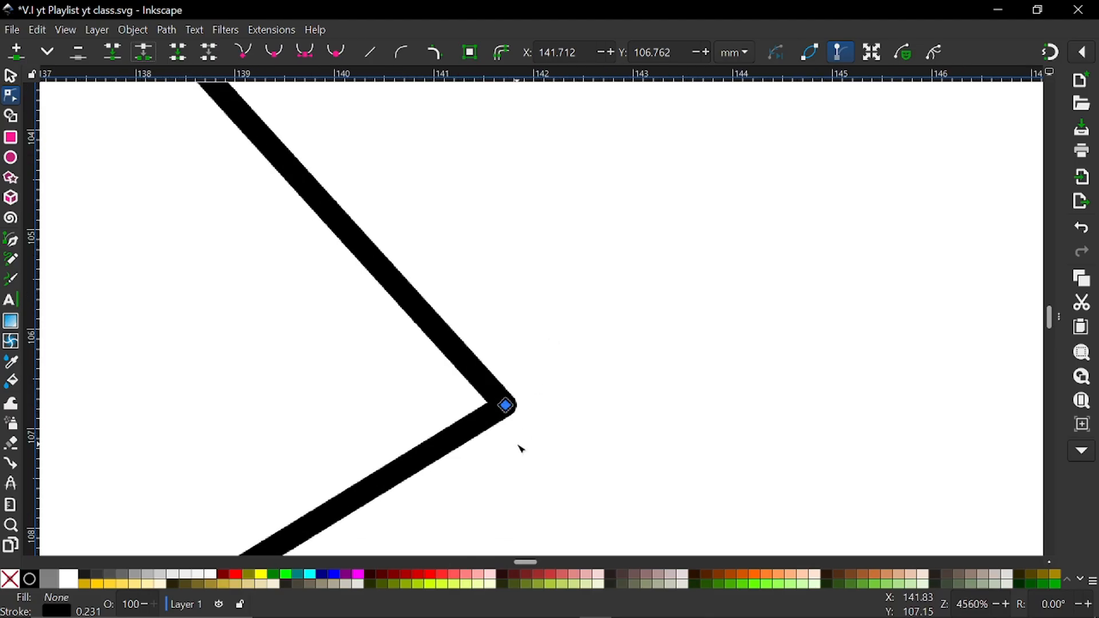
pyautogui.moveTo(494, 363)
pyautogui.mouseDown()
pyautogui.moveTo(462, 383)
pyautogui.moveTo(456, 287)
pyautogui.moveTo(466, 319)
pyautogui.mouseUp()
pyautogui.scroll(-6, 458, 292)
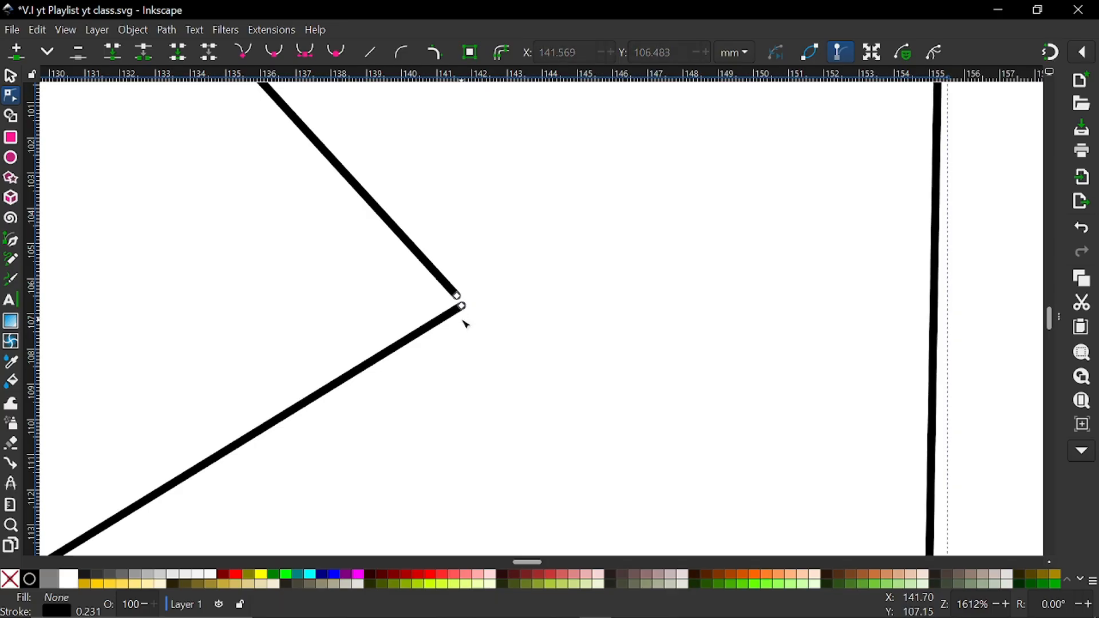
pyautogui.scroll(-3, 466, 319)
pyautogui.moveTo(449, 380)
pyautogui.mouseDown()
pyautogui.moveTo(439, 399)
pyautogui.moveTo(450, 393)
pyautogui.mouseUp()
pyautogui.scroll(-3, 450, 392)
pyautogui.hscroll(-3, 451, 390)
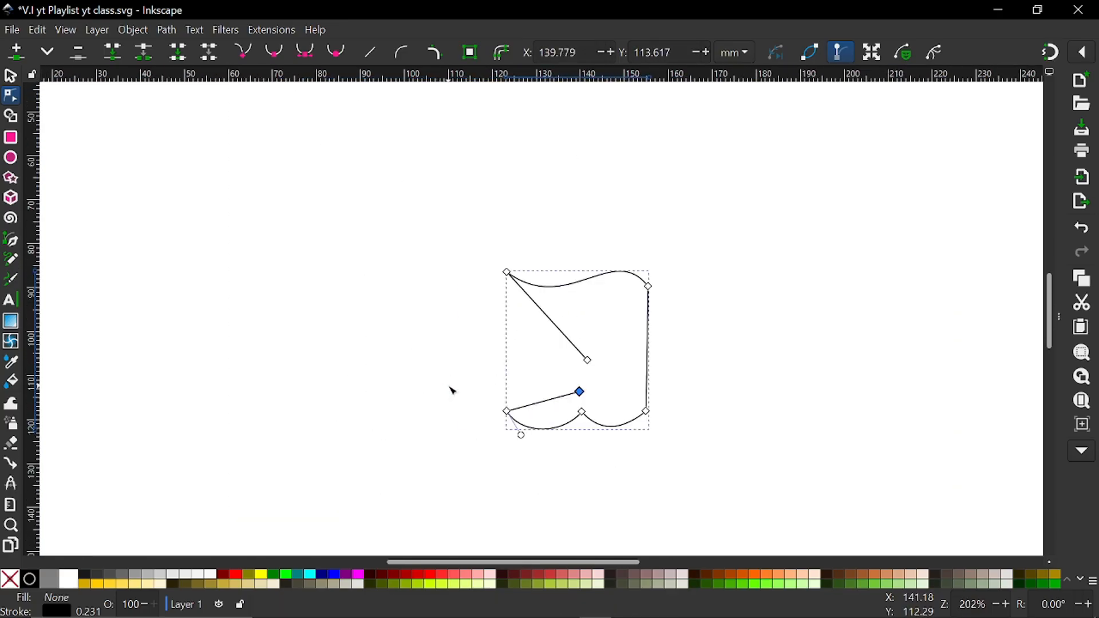
# Delete the lower loose end node to remove the slanted segment attached to the bottom-left corner
pyautogui.scroll(3, 544, 408)
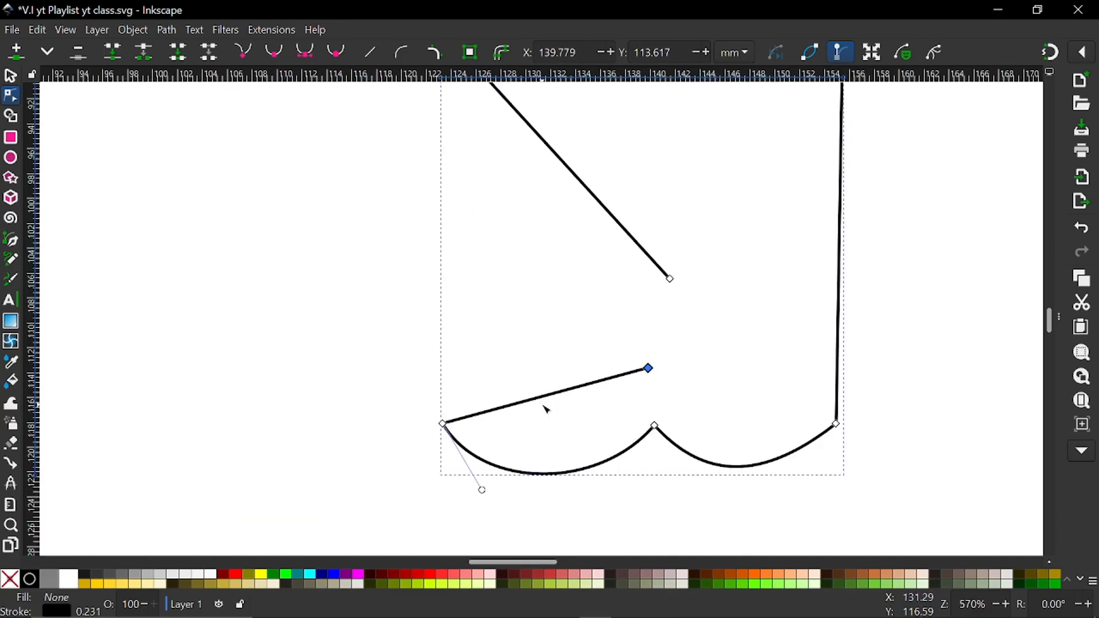
pyautogui.click(635, 357)
pyautogui.click(648, 368)
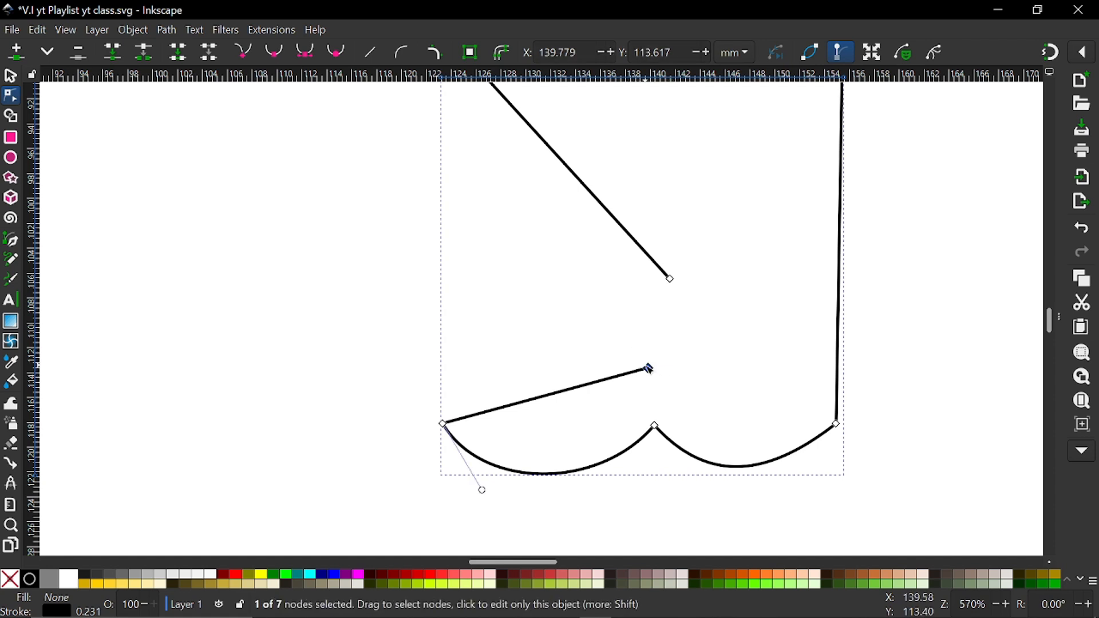
pyautogui.press('Delete')
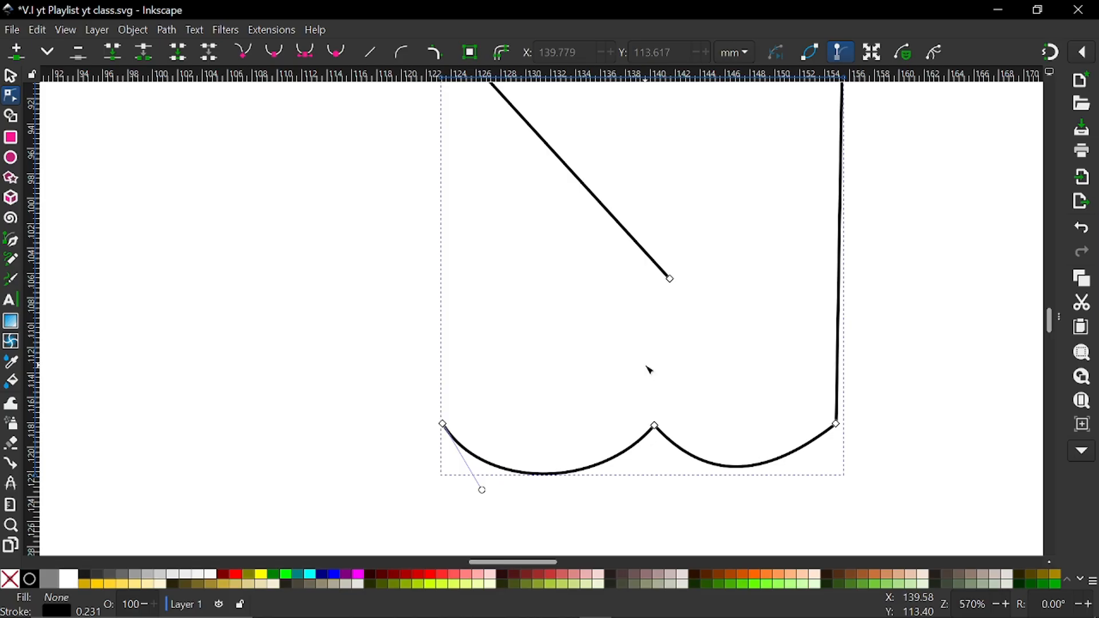
# Join the loose end of the slanted line with the open bottom-left node of the arc to close the path
pyautogui.scroll(-5, 649, 369)
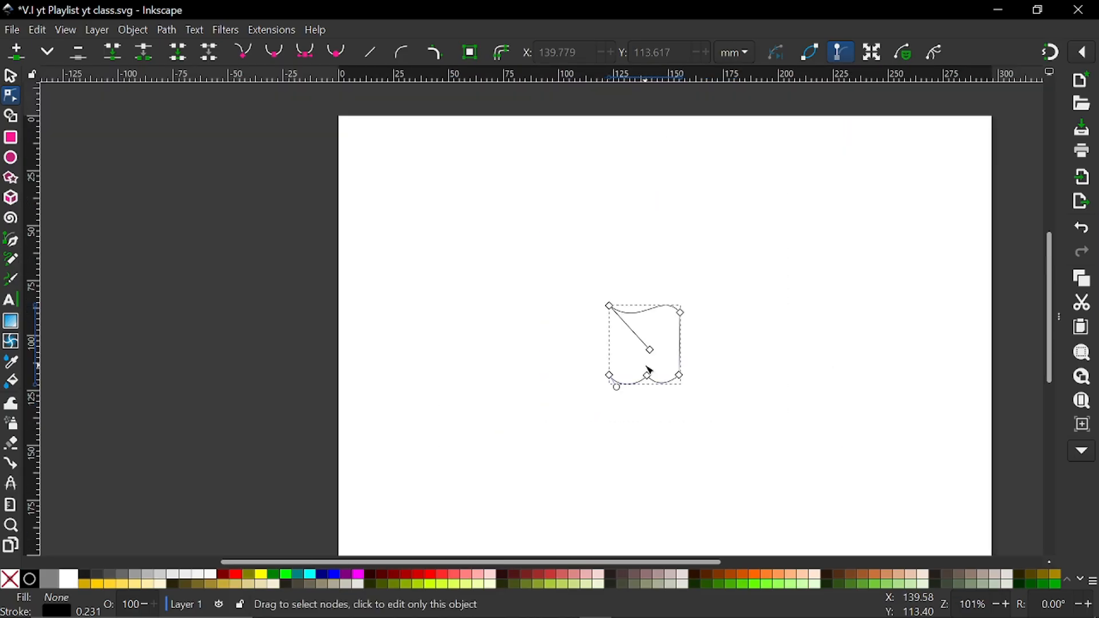
pyautogui.scroll(4, 649, 370)
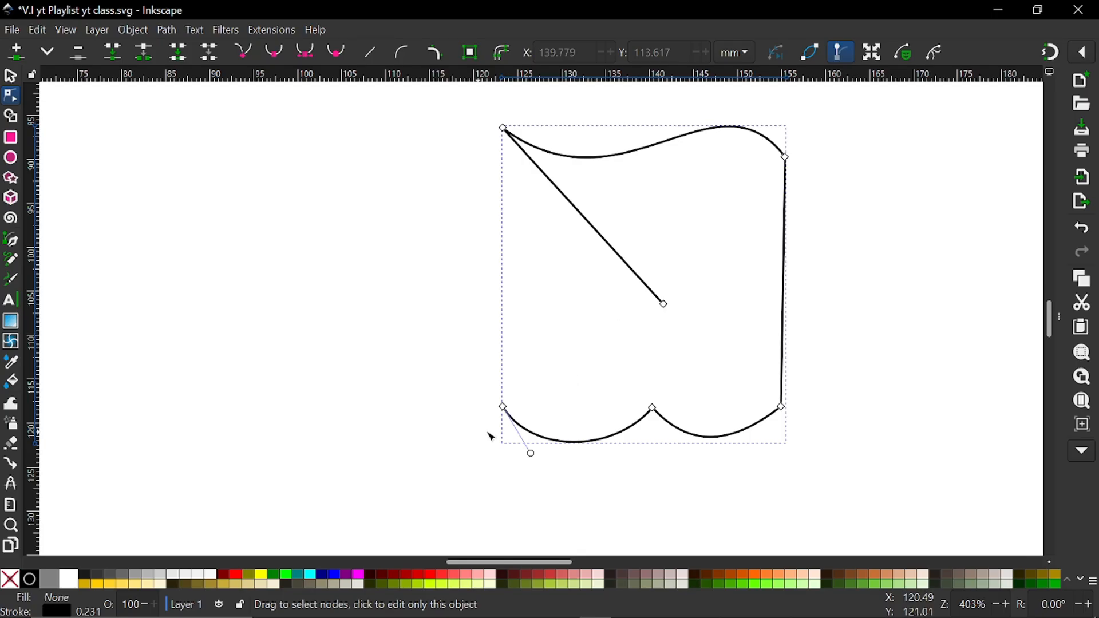
pyautogui.click(505, 408)
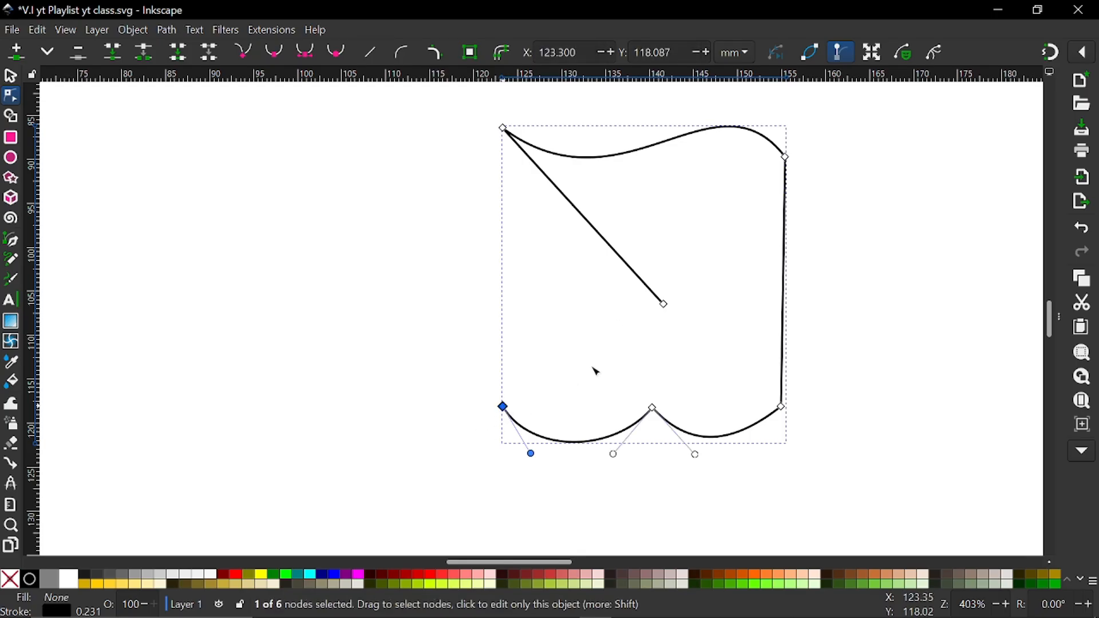
pyautogui.click(664, 304)
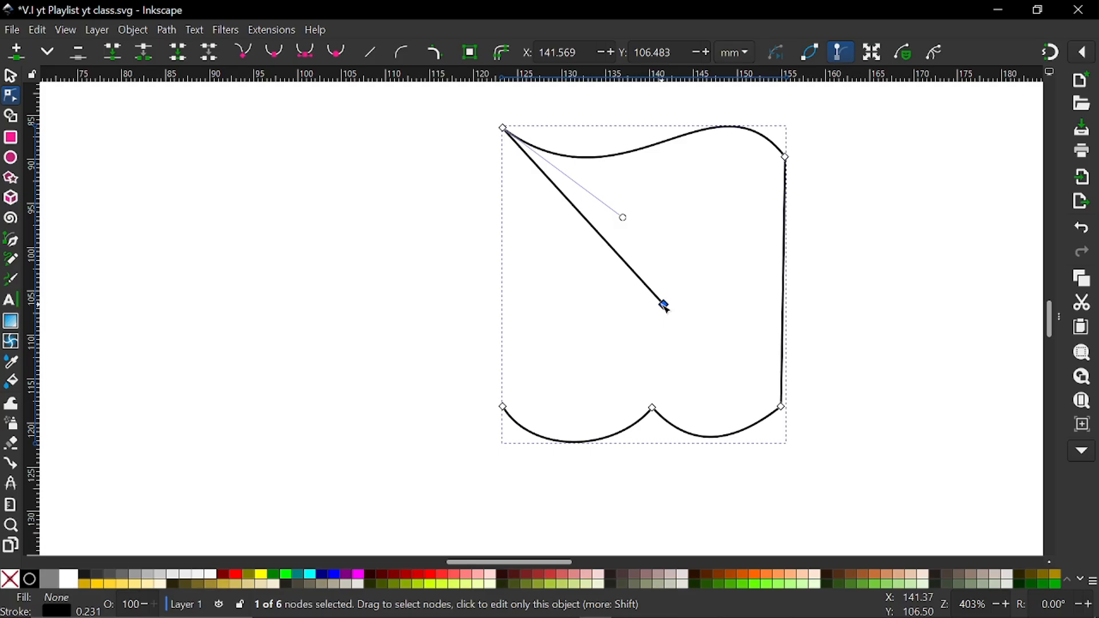
pyautogui.click(626, 309)
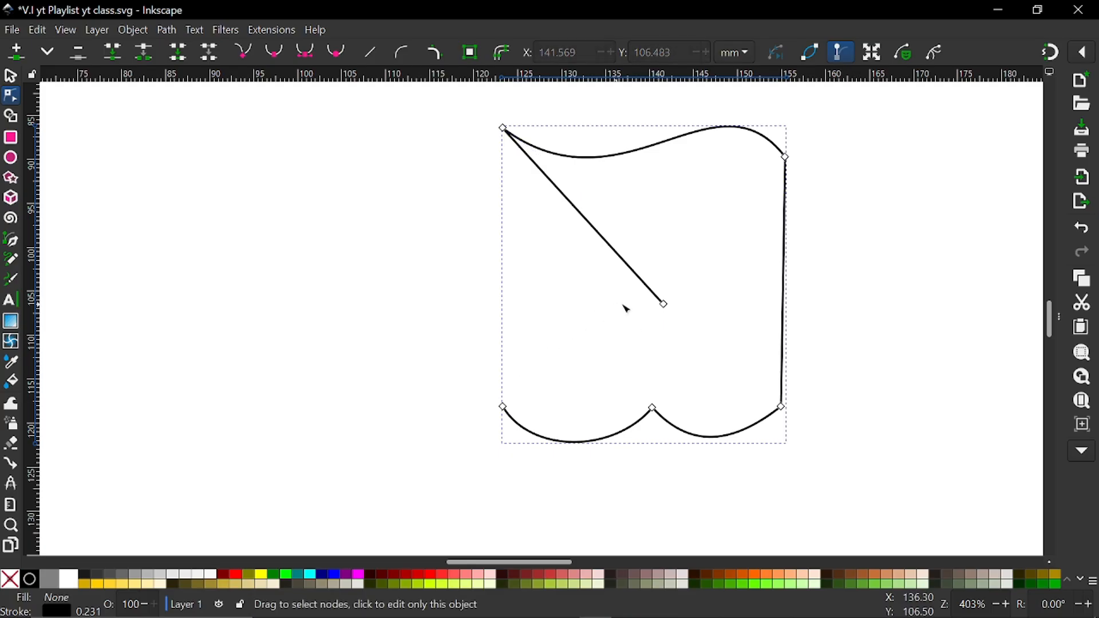
pyautogui.click(663, 304)
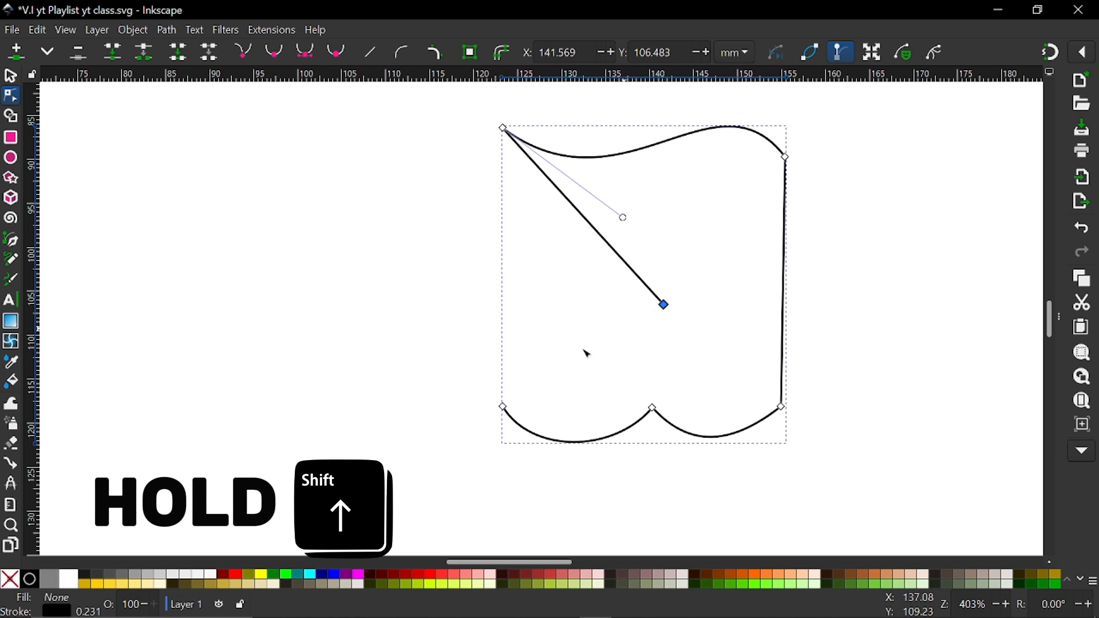
pyautogui.keyDown('shift'); pyautogui.click(503, 407); pyautogui.keyUp('shift')
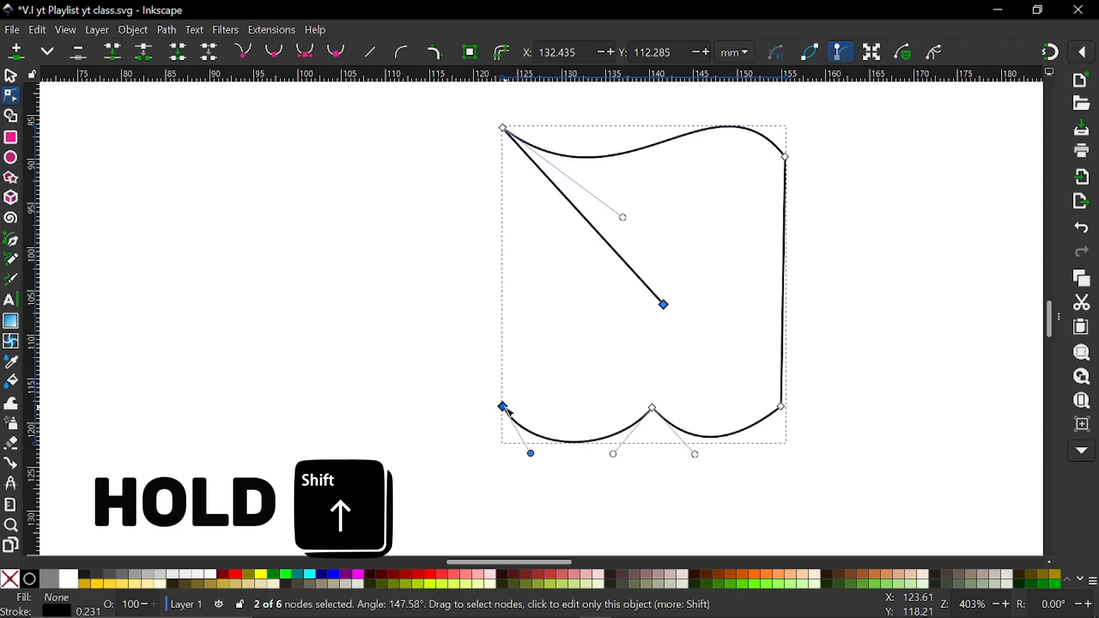
pyautogui.click(113, 51)
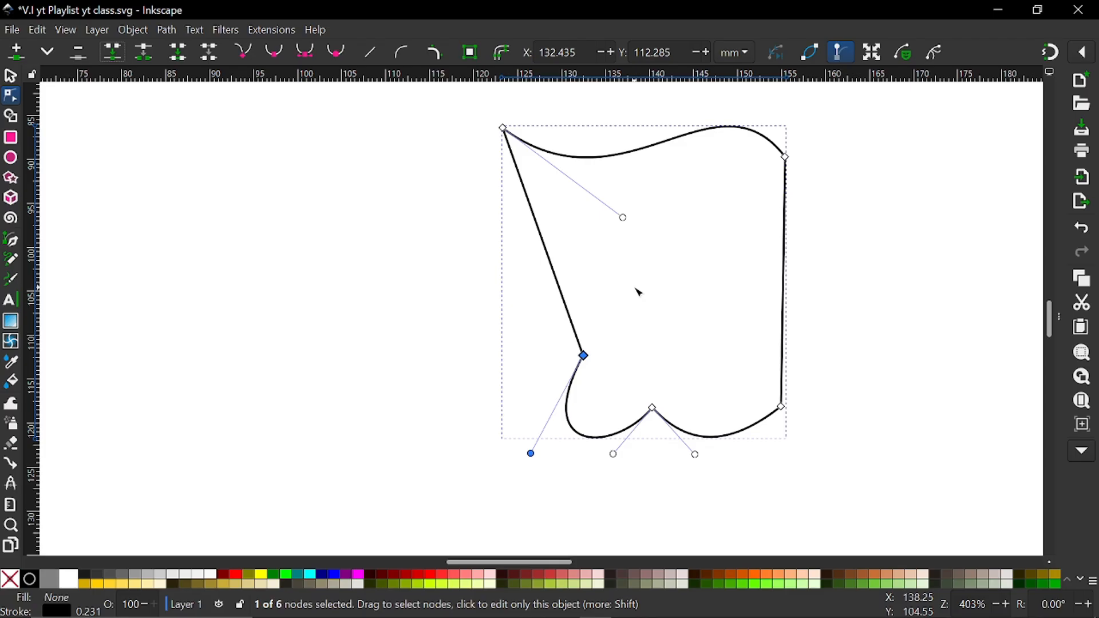
pyautogui.click(530, 304)
# Select the three nodes along the shape's lower edge and straighten the two curved segments between them
pyautogui.hscroll(2, 530, 306)
pyautogui.hscroll(6, 530, 306)
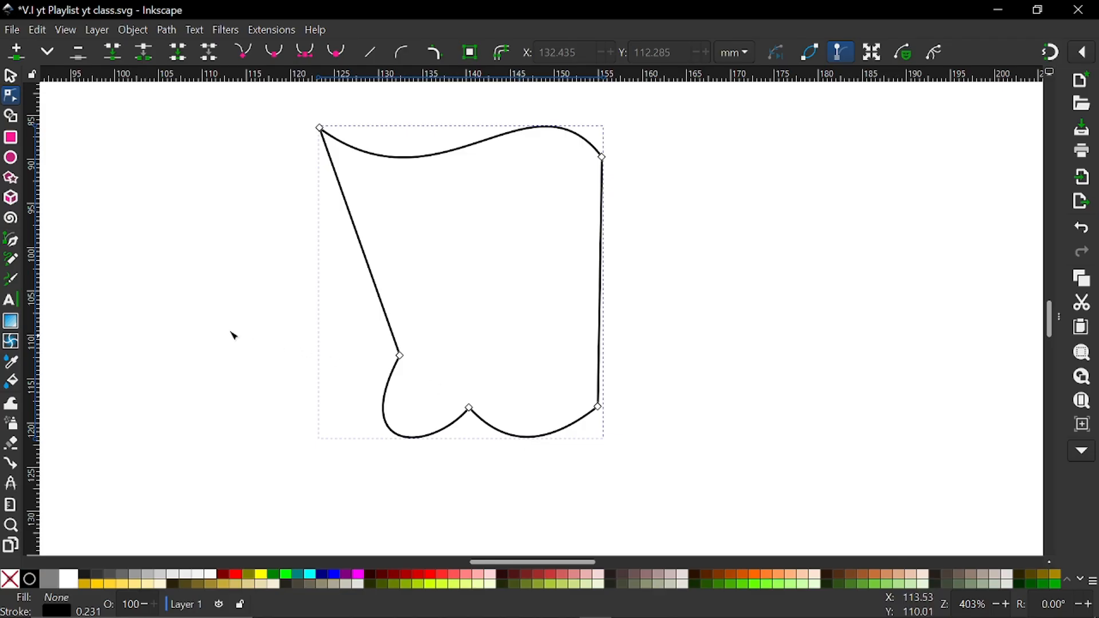
pyautogui.moveTo(217, 322); pyautogui.dragTo(772, 485)
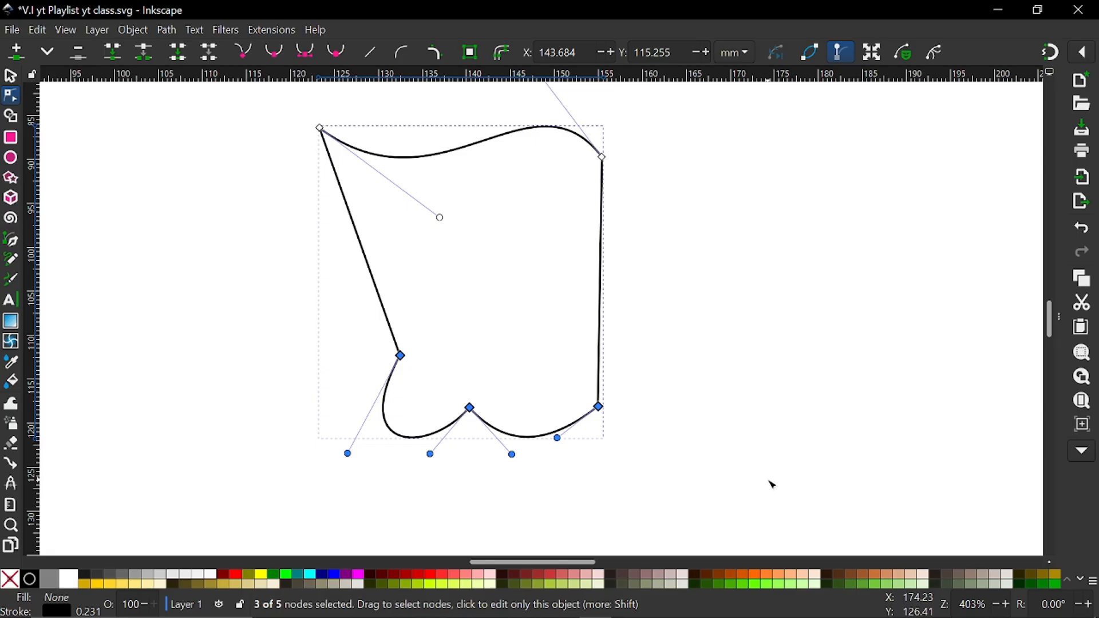
pyautogui.click(772, 485)
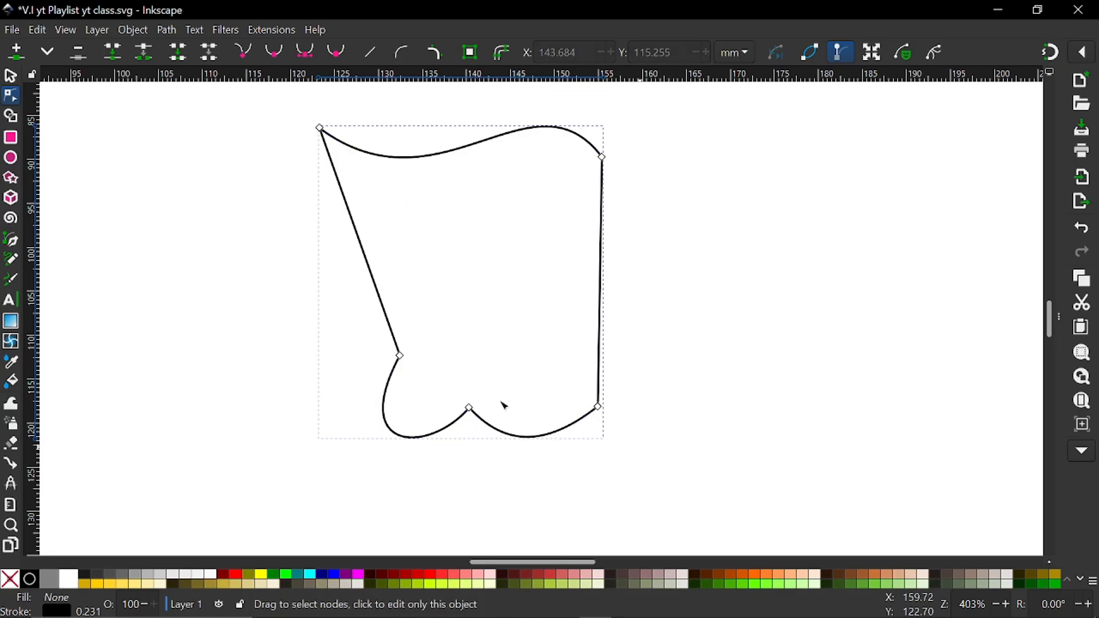
pyautogui.click(400, 356)
pyautogui.keyDown('shift'); pyautogui.click(470, 408); pyautogui.keyUp('shift')
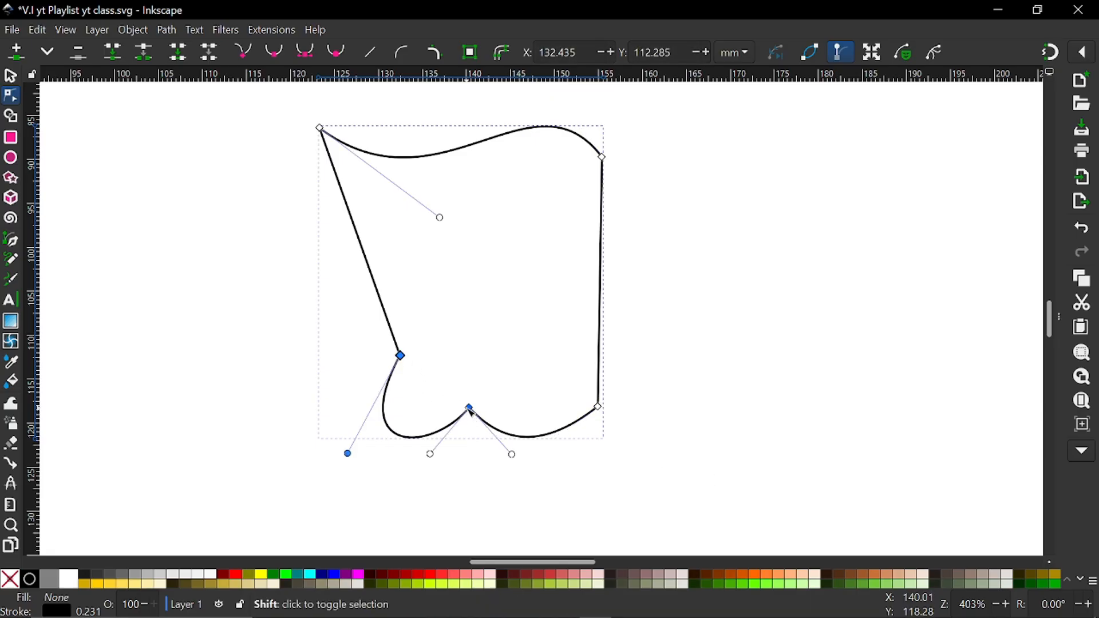
pyautogui.keyDown('shift'); pyautogui.click(599, 407); pyautogui.keyUp('shift')
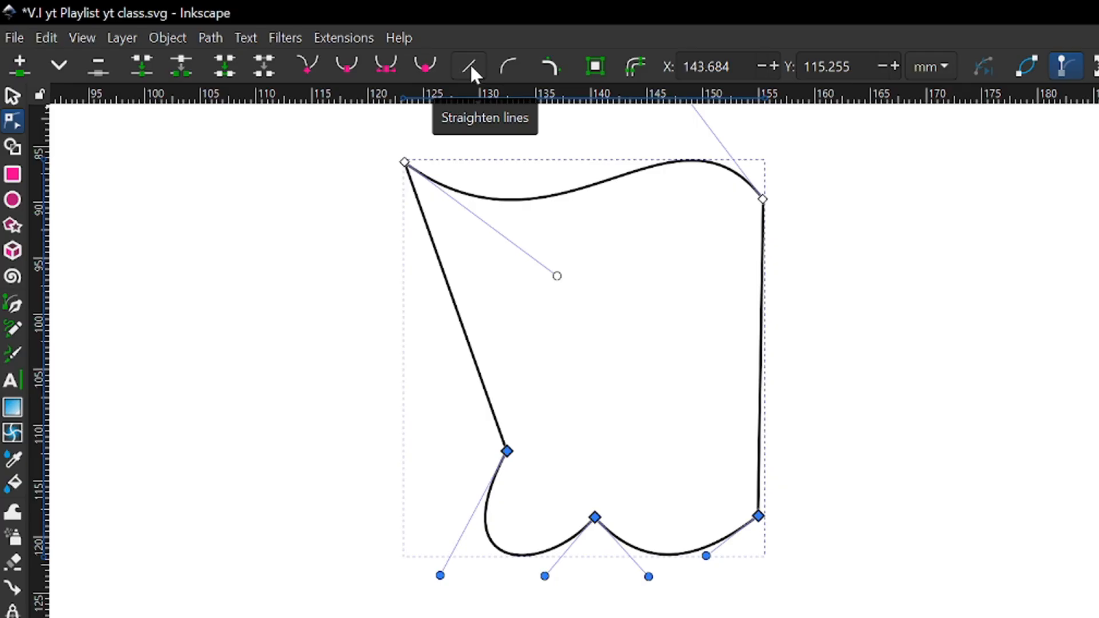
pyautogui.click(470, 66)
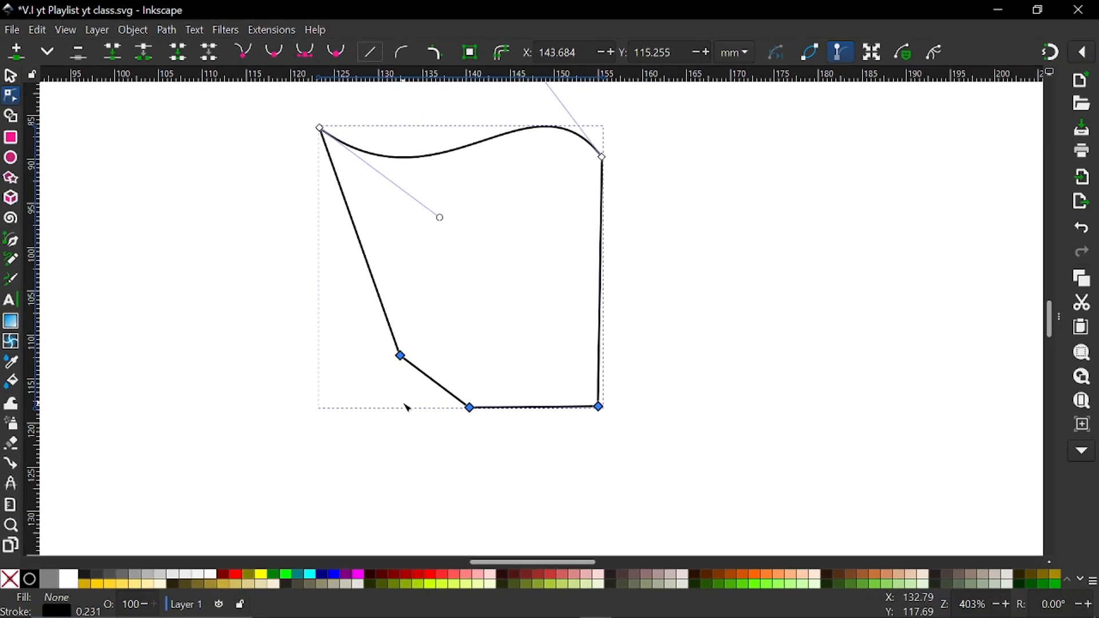
pyautogui.hotkey('ctrl', 'z')
pyautogui.scroll(1, 461, 431)
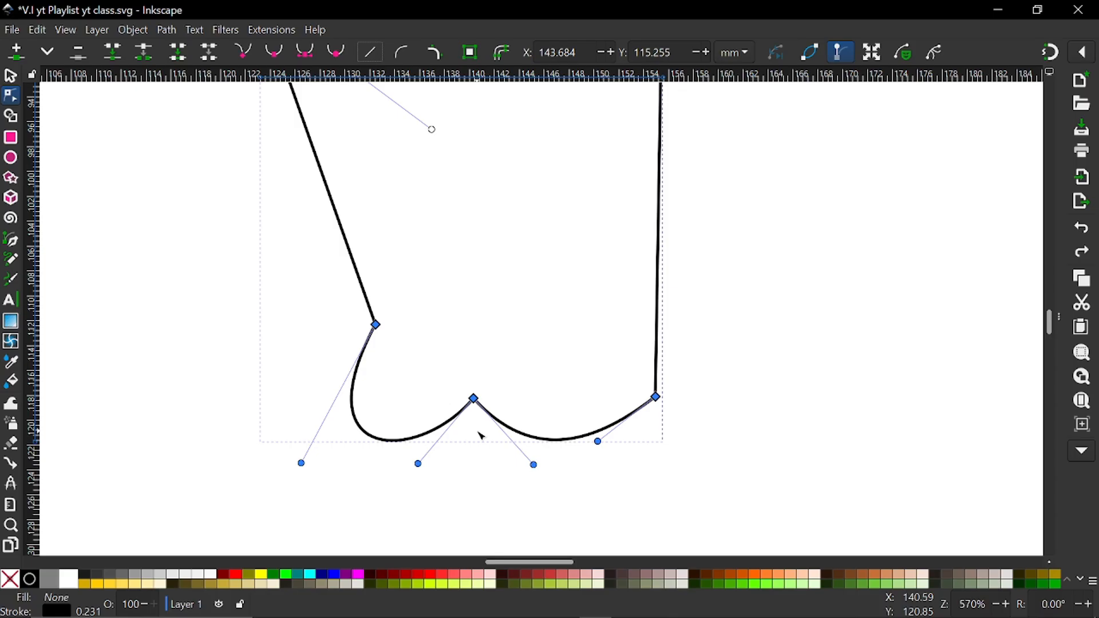
pyautogui.click(370, 52)
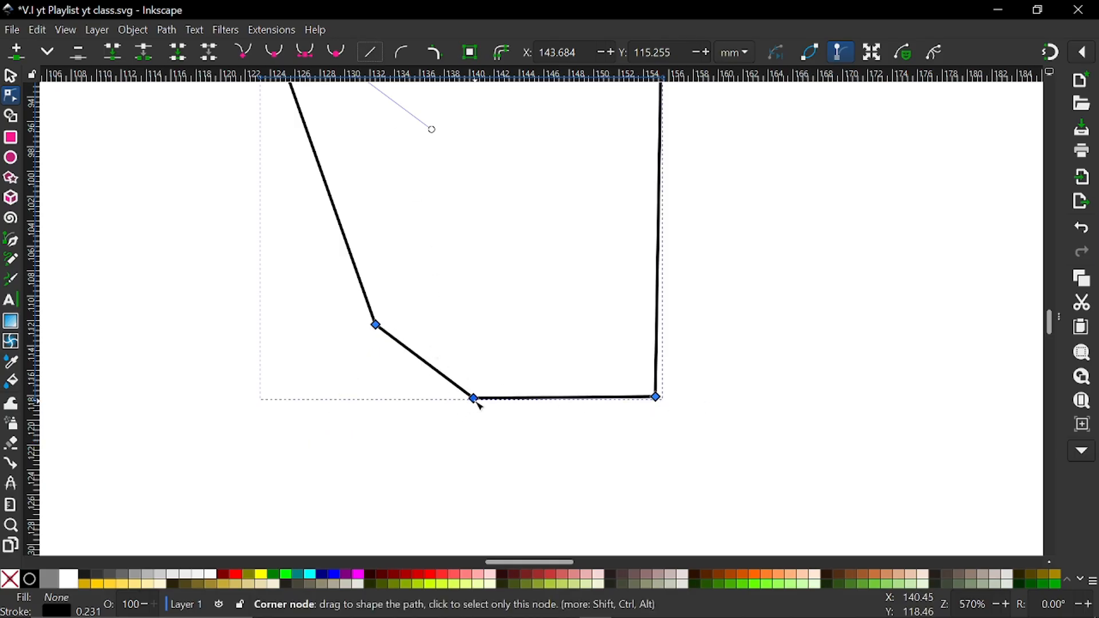
# Try to delete the middle bottom node, undo the deletion, and straighten the segments between the three bottom nodes again
pyautogui.click(477, 401)
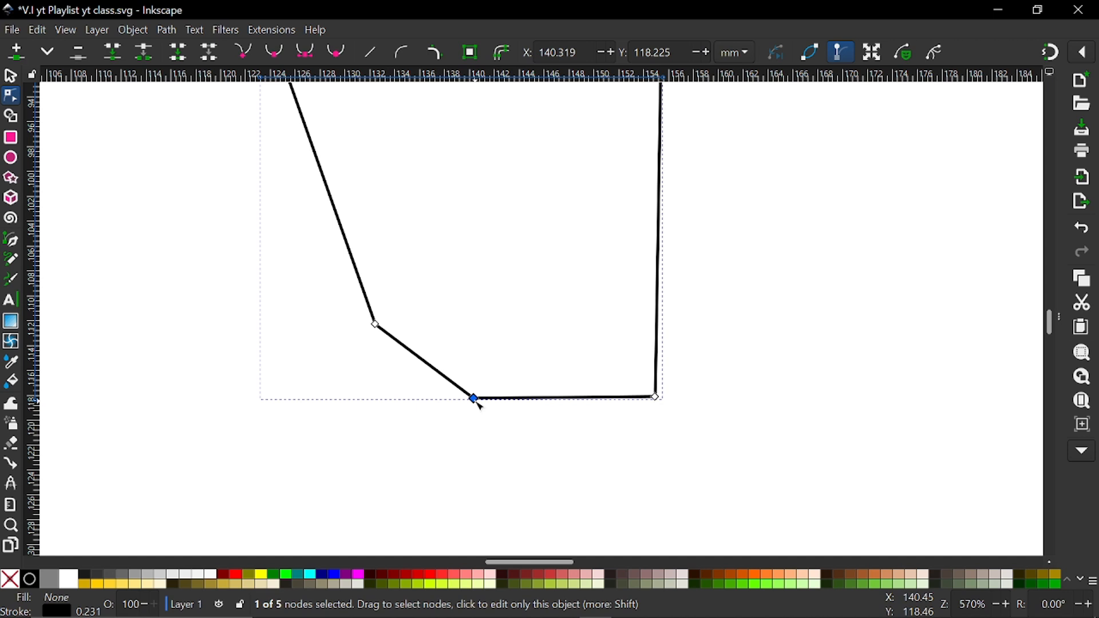
pyautogui.press('Delete')
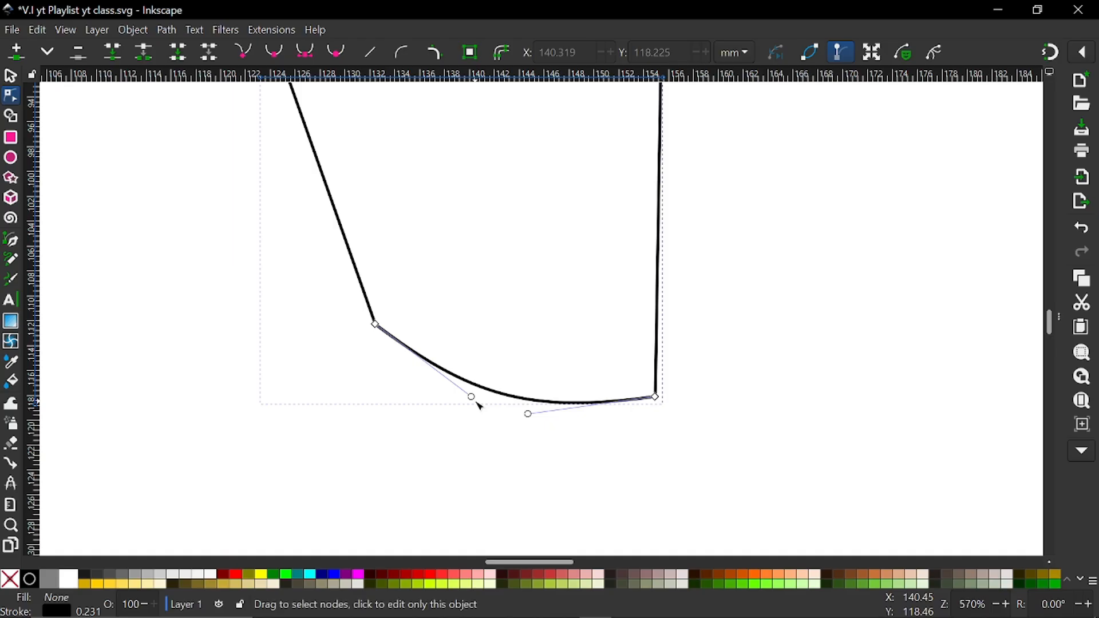
pyautogui.hotkey('ctrl', 'z')
pyautogui.moveTo(792, 473); pyautogui.dragTo(338, 302)
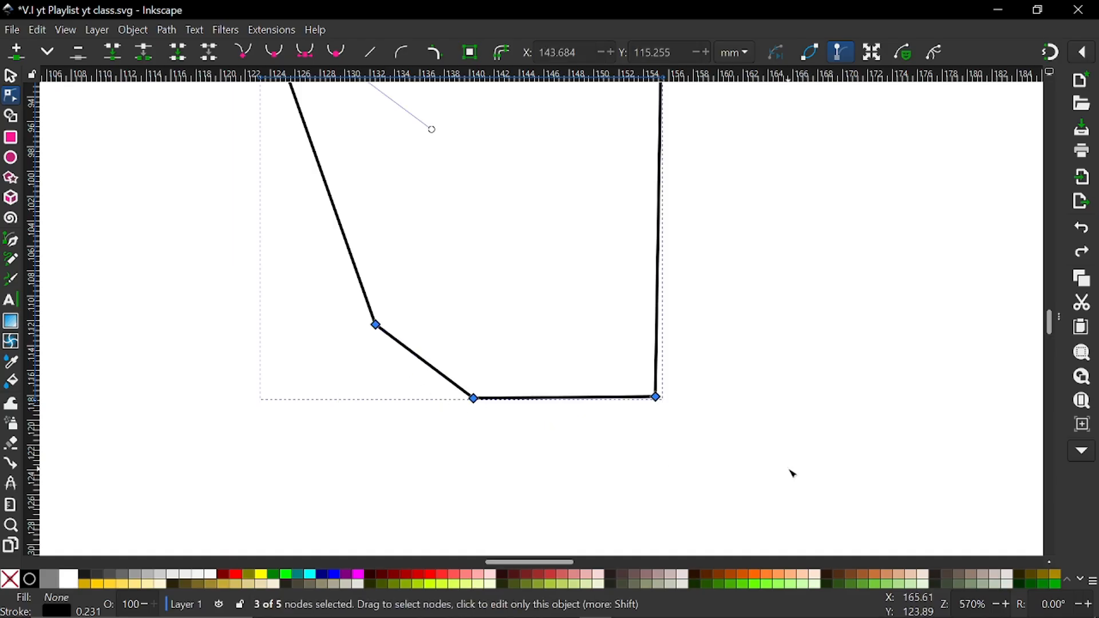
pyautogui.click(371, 54)
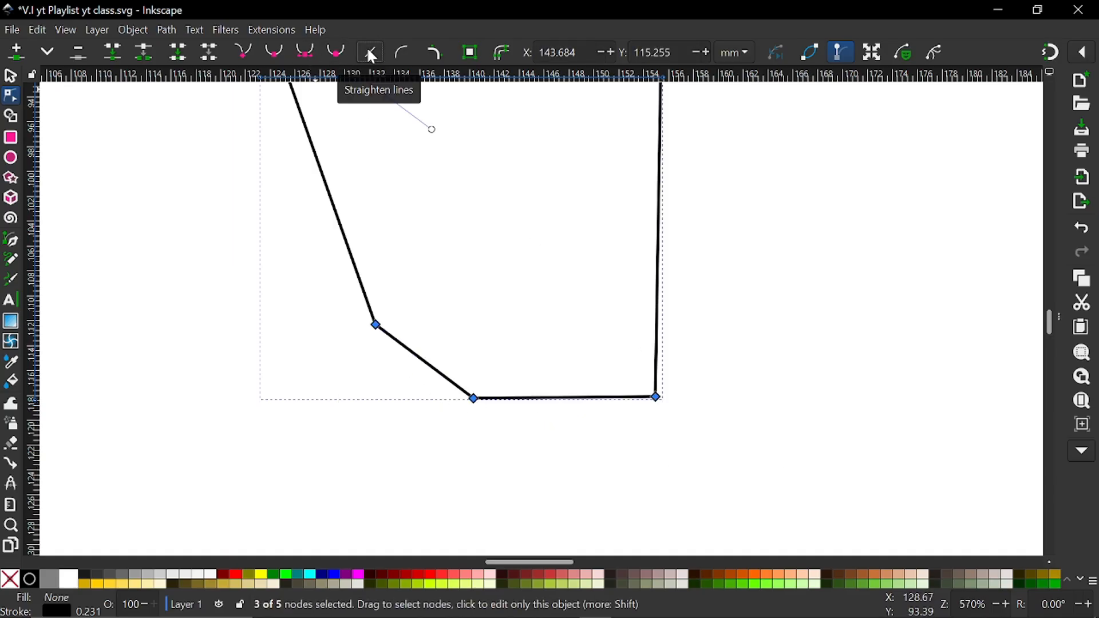
pyautogui.click(416, 403)
# Delete the middle bottom node and straighten the remaining segment between the two bottom corner nodes
pyautogui.click(473, 399)
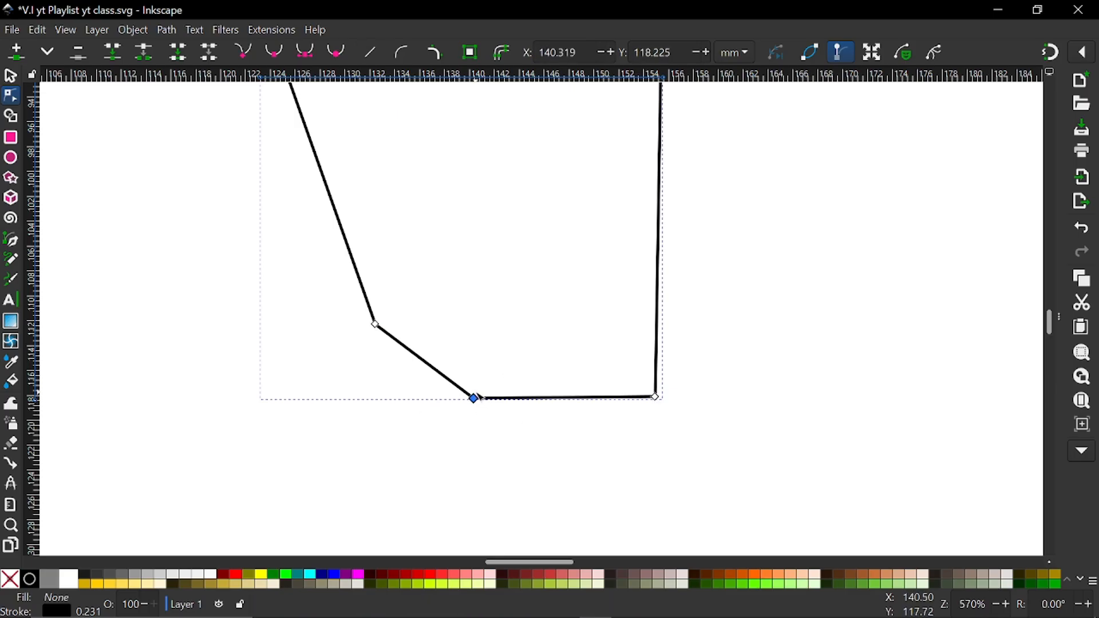
pyautogui.press('Delete')
pyautogui.moveTo(299, 277); pyautogui.dragTo(852, 446)
pyautogui.moveTo(326, 110); pyautogui.dragTo(753, 262)
pyautogui.click(370, 52)
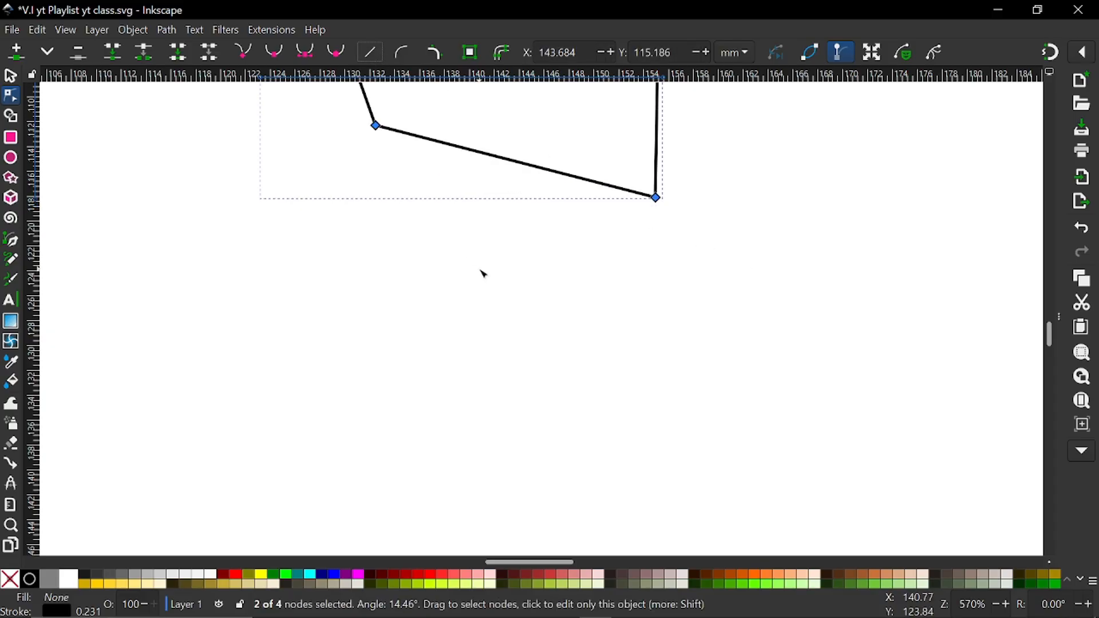
pyautogui.click(489, 315)
# Move the bottom-left corner node down to about X 132.1, Y 118.2 mm so the bottom edge is nearly horizontal
pyautogui.scroll(2, 497, 358)
pyautogui.keyDown('ctrl'); pyautogui.scroll(-3, 495, 355); pyautogui.keyUp('ctrl')
pyautogui.keyDown('ctrl'); pyautogui.scroll(3, 498, 355); pyautogui.keyUp('ctrl')
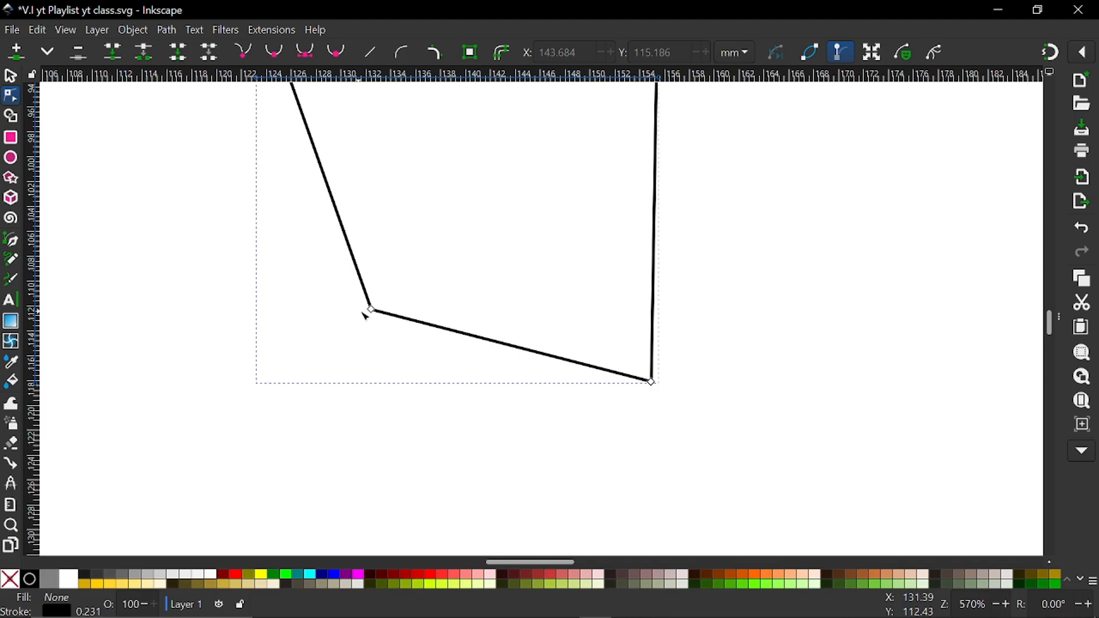
pyautogui.moveTo(373, 312); pyautogui.dragTo(371, 406)
pyautogui.keyDown('ctrl'); pyautogui.scroll(-3, 388, 394); pyautogui.keyUp('ctrl')
pyautogui.keyDown('ctrl'); pyautogui.scroll(3, 475, 395); pyautogui.keyUp('ctrl')
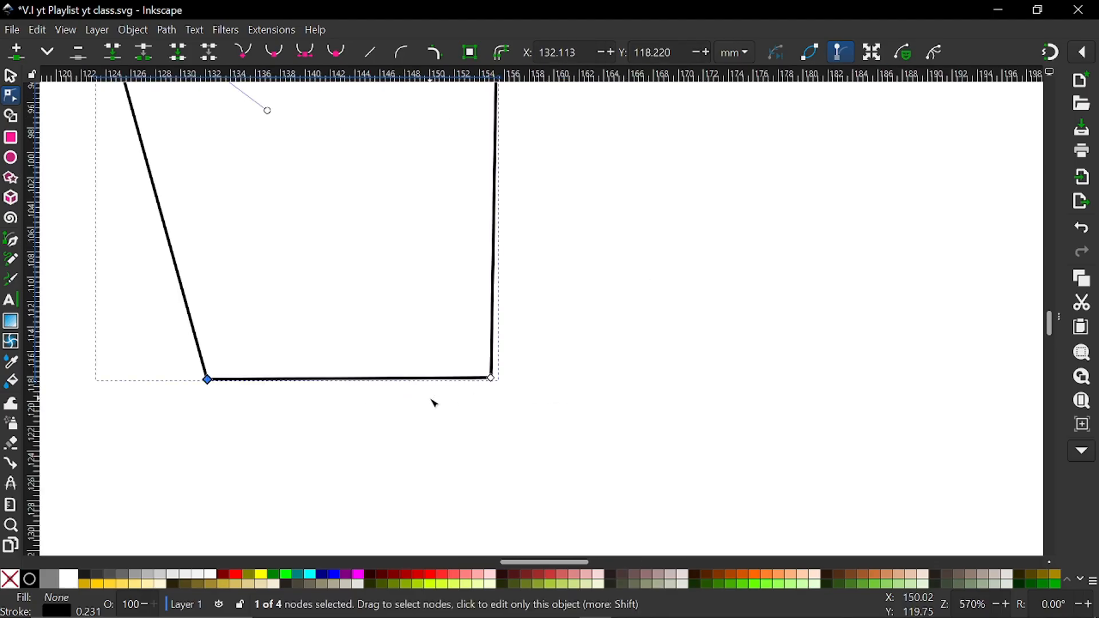
pyautogui.scroll(5, 432, 402)
pyautogui.keyDown('shift'); pyautogui.scroll(5, 430, 403); pyautogui.keyUp('shift')
pyautogui.keyDown('ctrl'); pyautogui.scroll(-3, 438, 402); pyautogui.keyUp('ctrl')
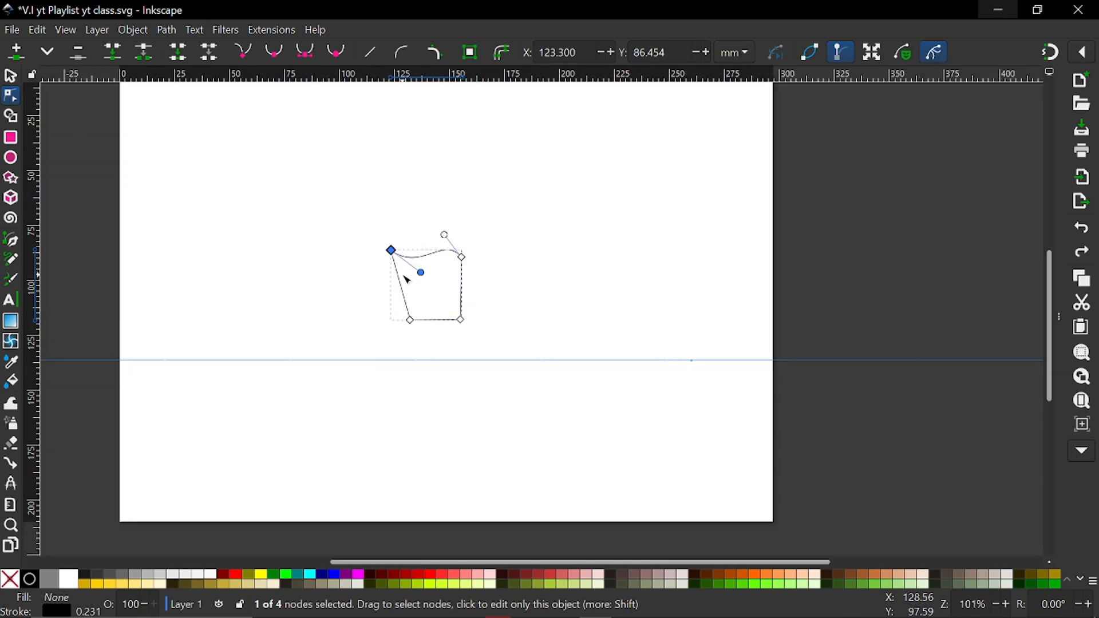
pyautogui.keyDown('ctrl'); pyautogui.scroll(3, 407, 280); pyautogui.keyUp('ctrl')
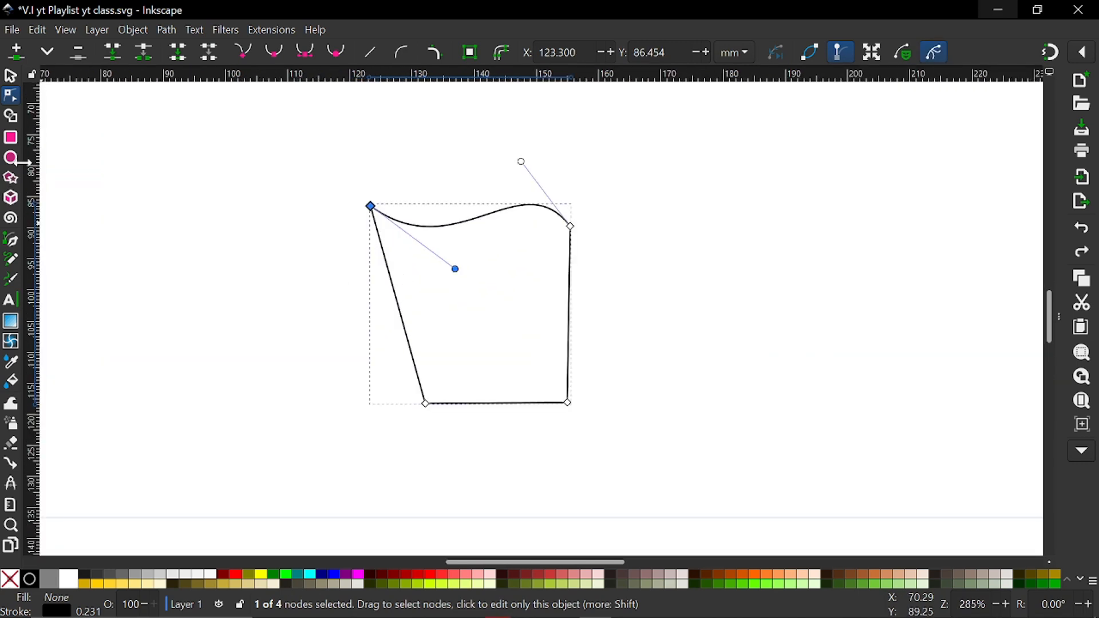
# Draw a perfect circle about 52.6 mm in diameter on the page to the left of the edited shape
pyautogui.keyDown('ctrl'); pyautogui.scroll(-3, 303, 234); pyautogui.keyUp('ctrl')
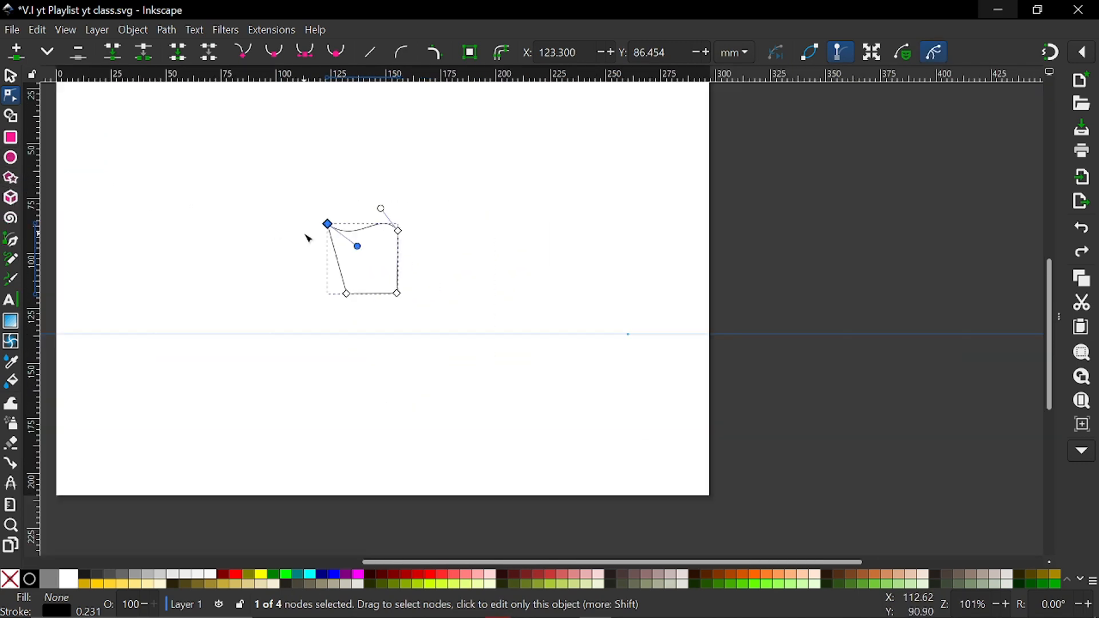
pyautogui.hscroll(-5, 320, 254)
pyautogui.click(14, 159)
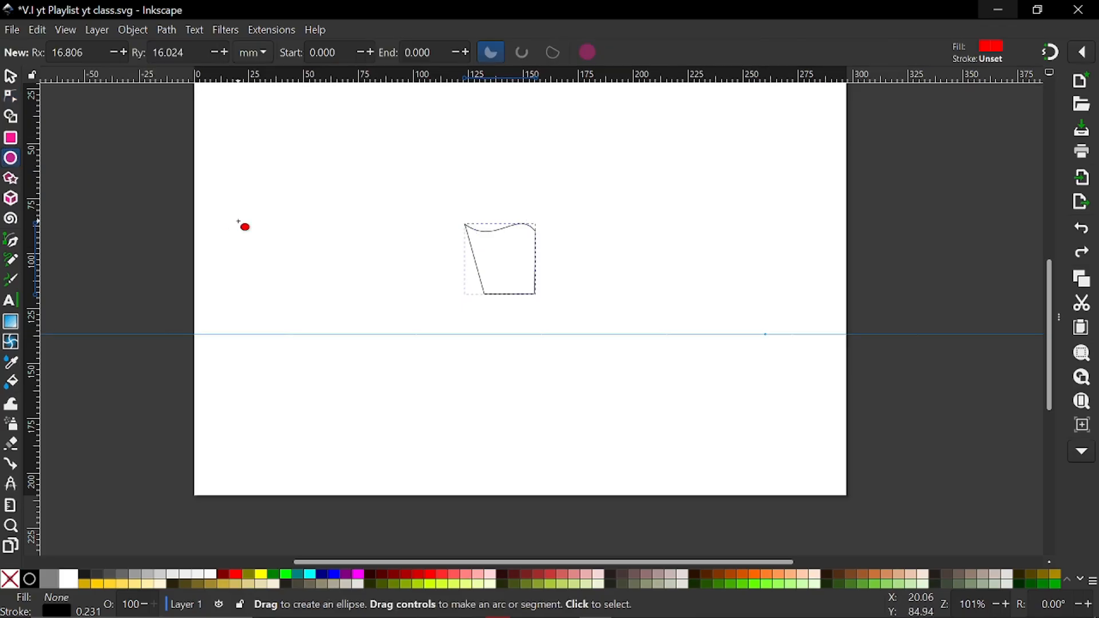
pyautogui.moveTo(242, 118); pyautogui.dragTo(357, 272)
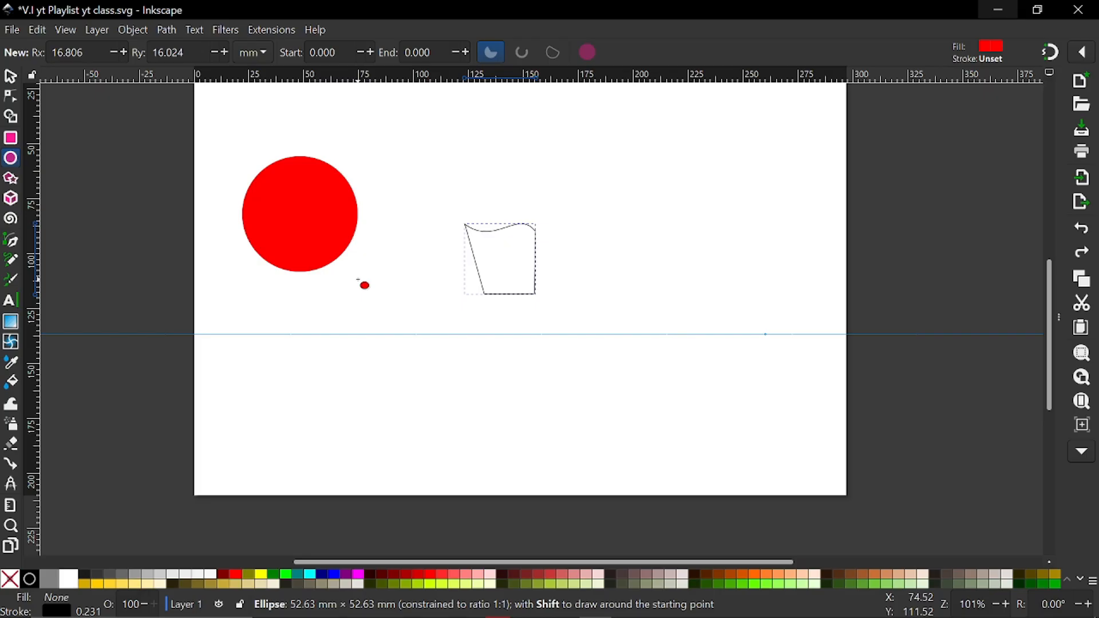
pyautogui.moveTo(358, 280); pyautogui.dragTo(359, 280)
# Give the circle a black stroke and remove its fill
pyautogui.click(10, 78)
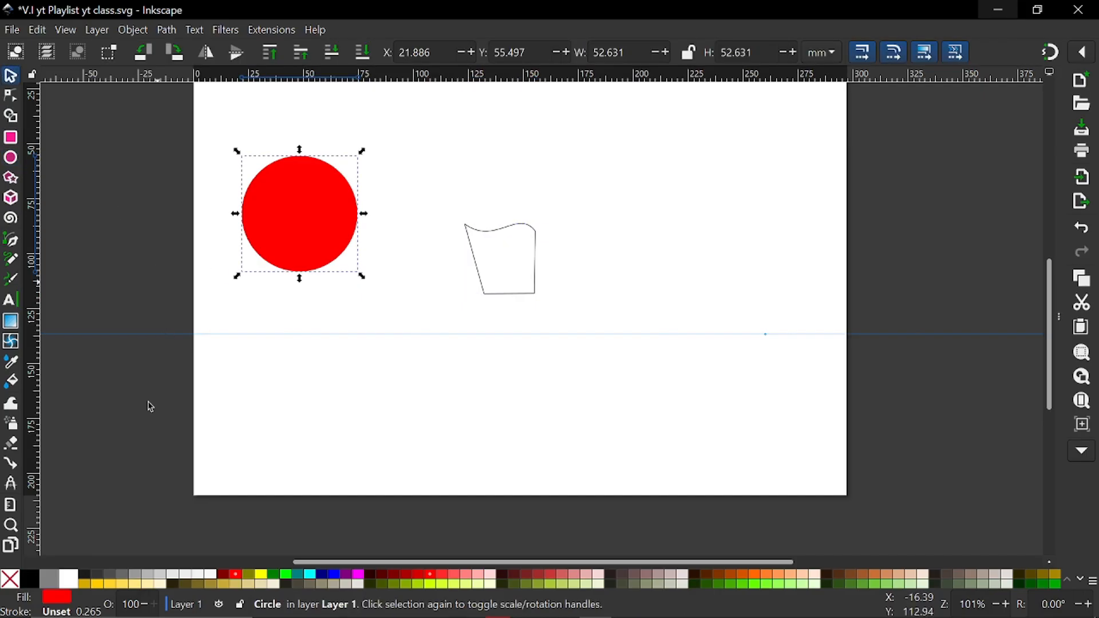
pyautogui.keyDown('shift'); pyautogui.click(31, 579); pyautogui.keyUp('shift')
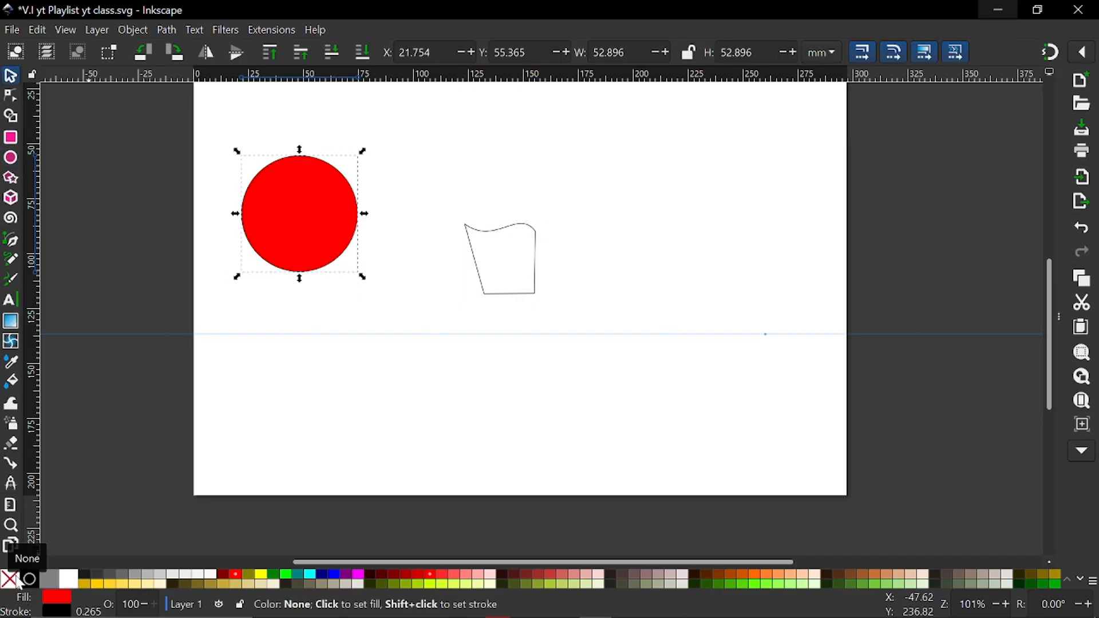
pyautogui.click(16, 581)
# Move the circle closer to the edited shape and scale it down proportionally to about 42.7 mm at X 51.3, Y 87.5 mm
pyautogui.scroll(2, 361, 286)
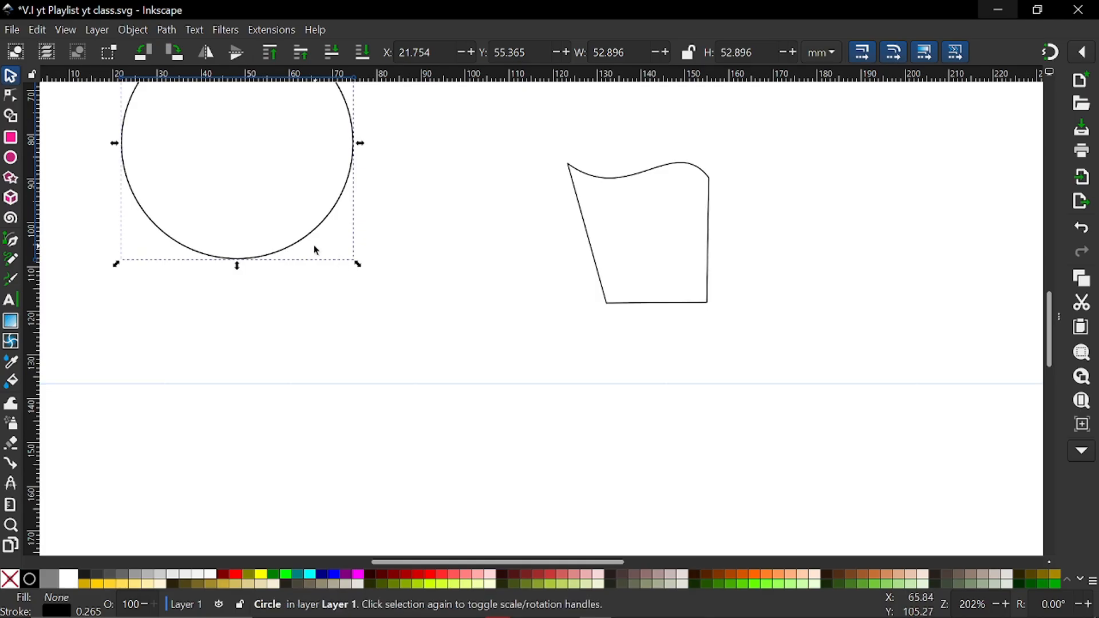
pyautogui.moveTo(306, 245); pyautogui.dragTo(418, 373)
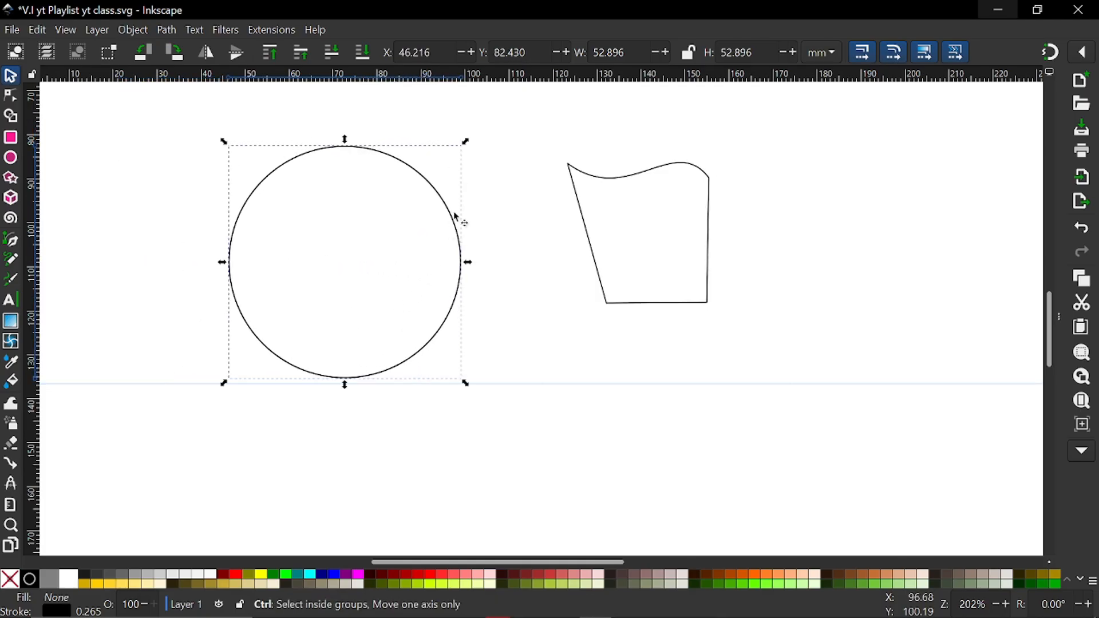
pyautogui.moveTo(467, 150); pyautogui.dragTo(442, 165)
pyautogui.scroll(2, 339, 274)
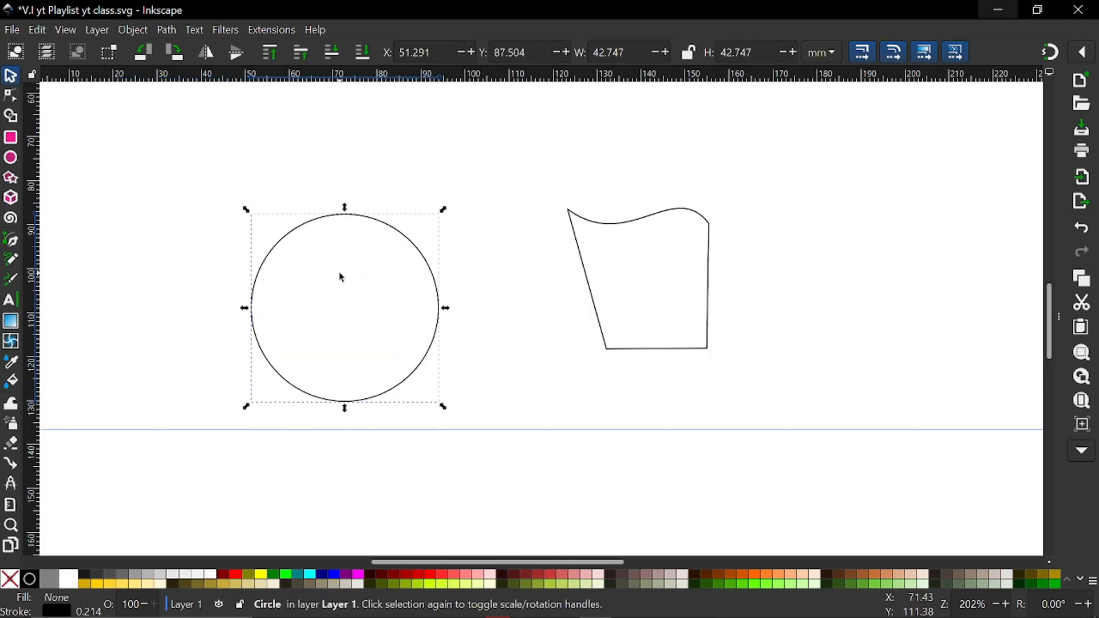
pyautogui.hscroll(-4, 344, 286)
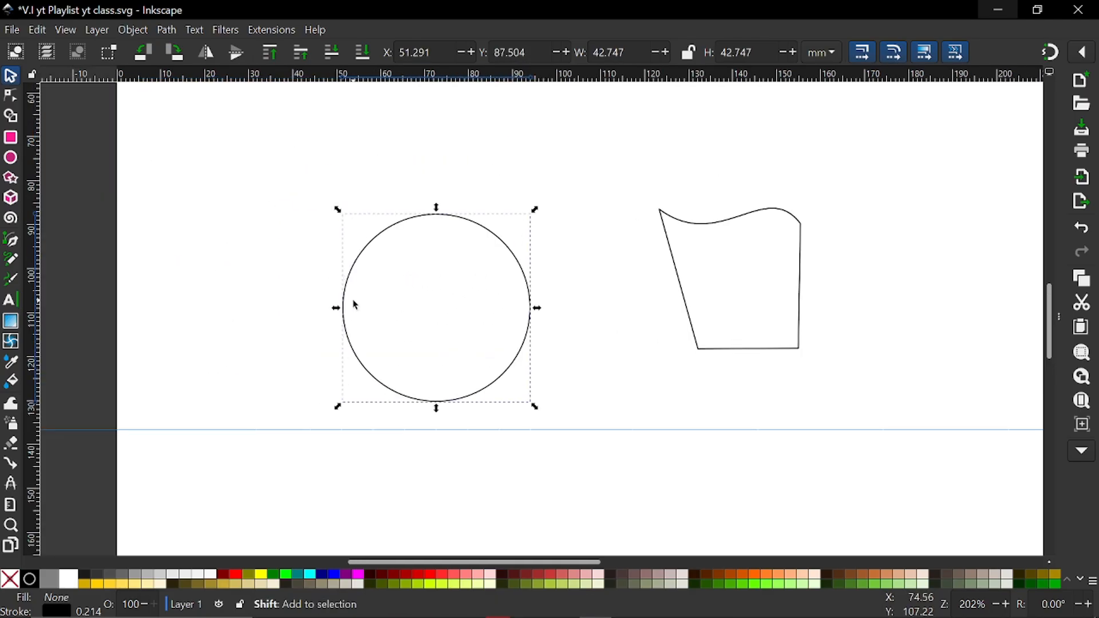
# Convert the circle to a path so its nodes become individually editable
pyautogui.click(12, 97)
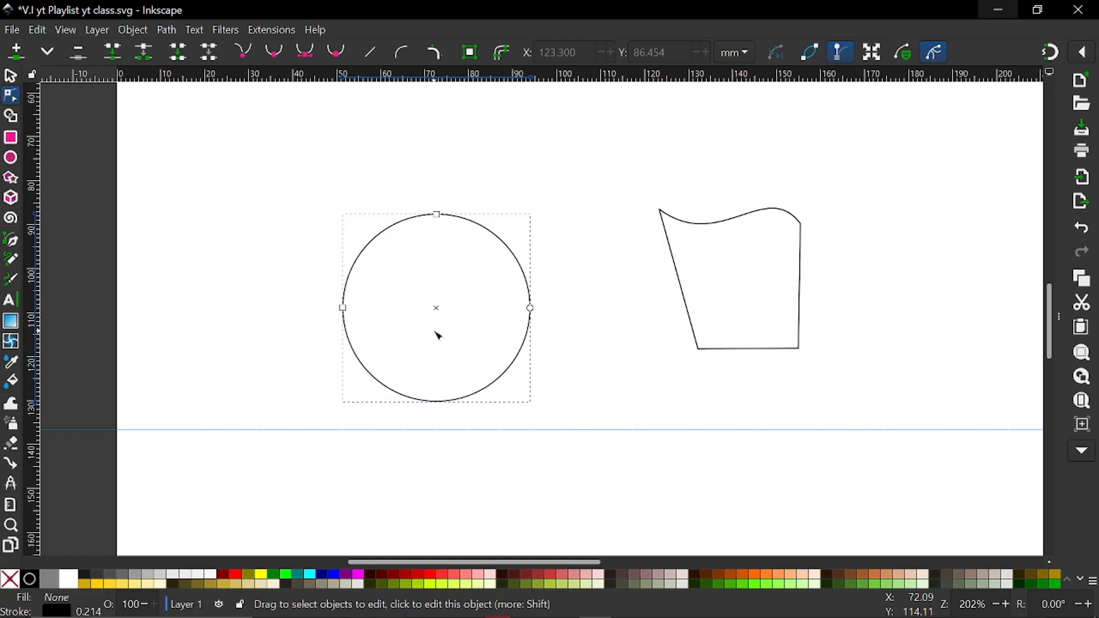
pyautogui.click(167, 30)
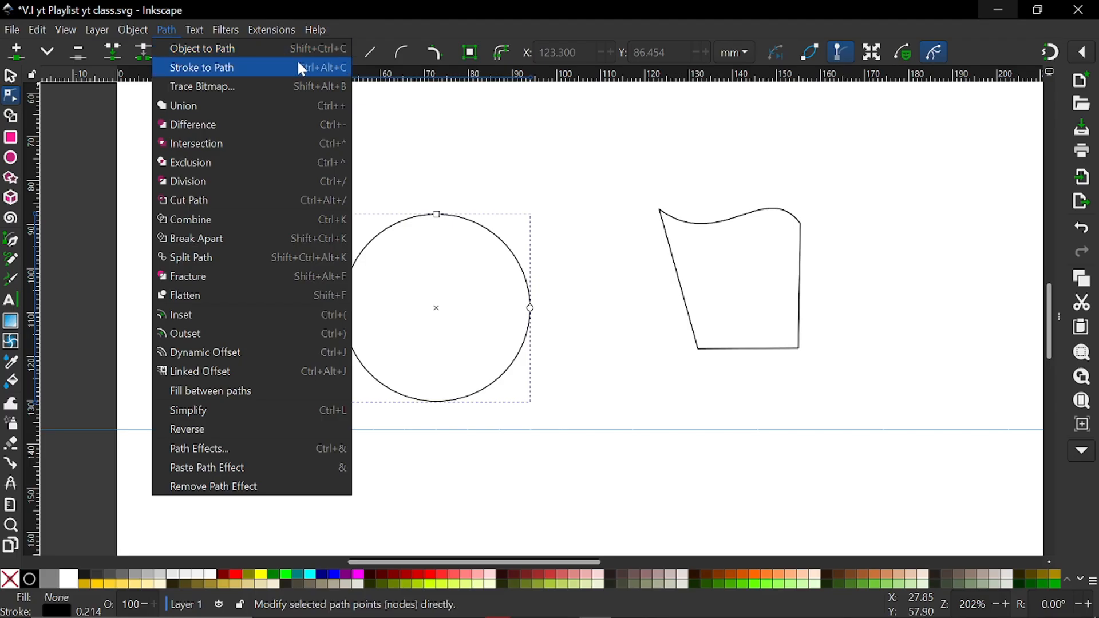
pyautogui.click(515, 183)
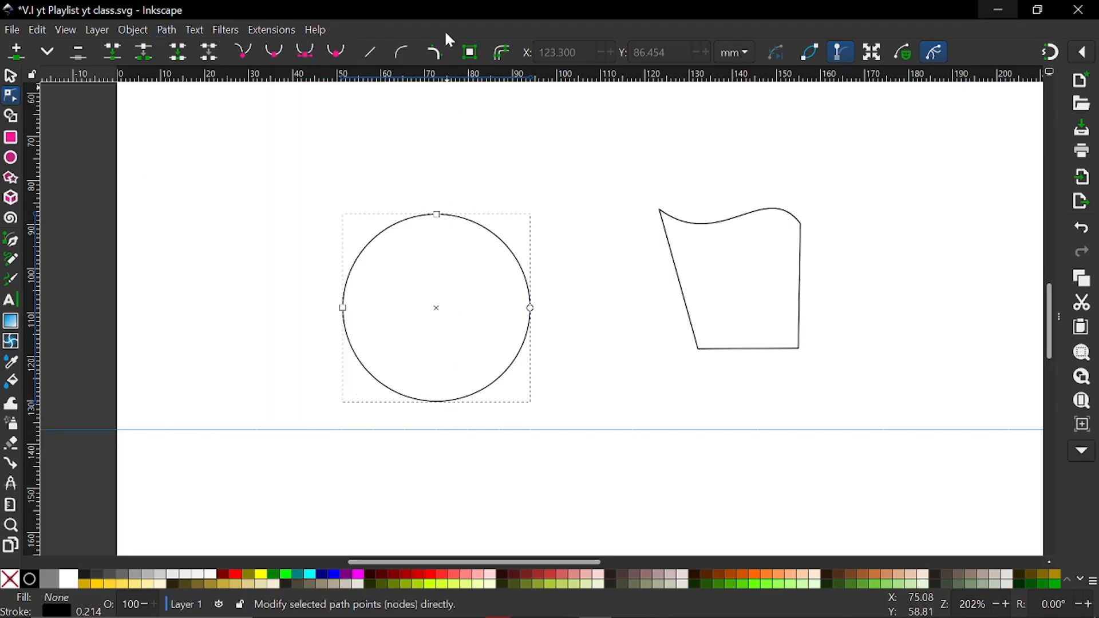
pyautogui.click(471, 55)
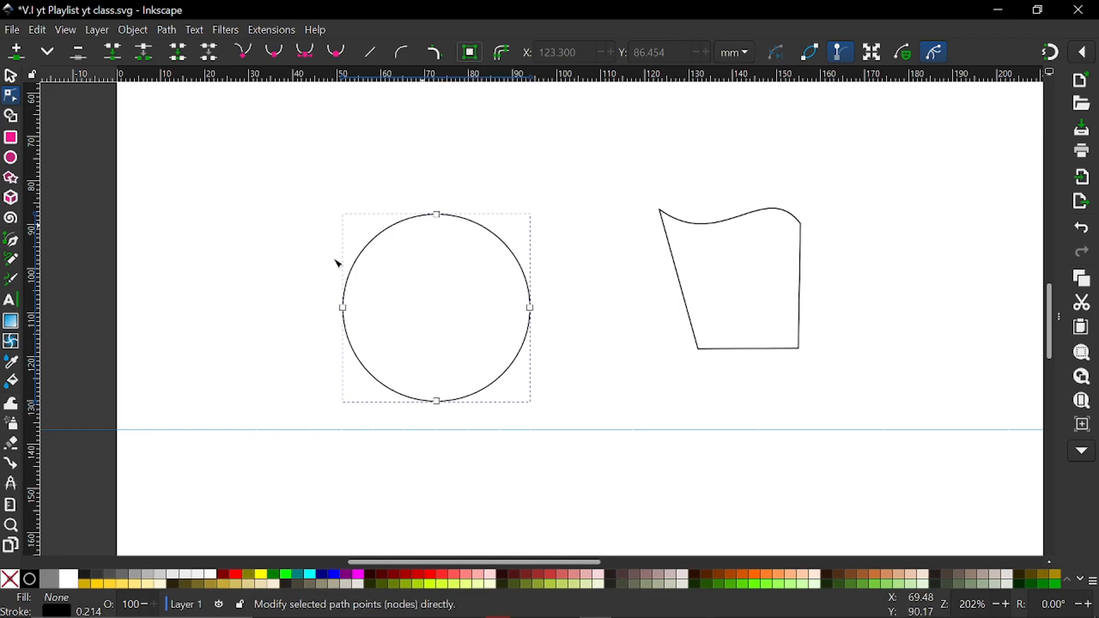
# Try bending the circle with each of the left node's handles and pulling the right node inward, undoing every change
pyautogui.click(344, 308)
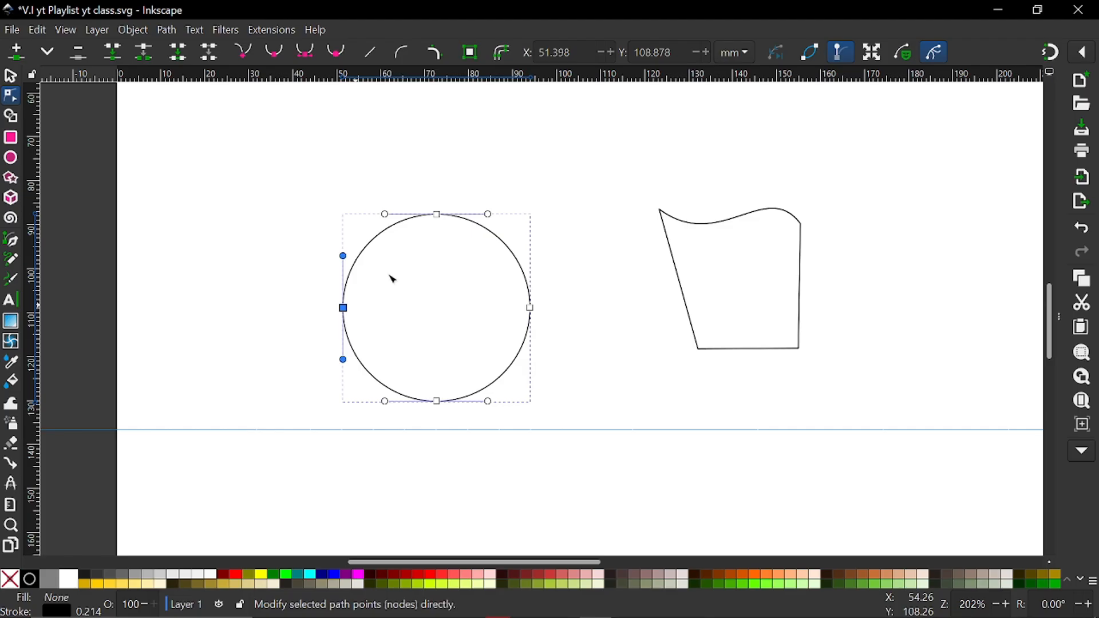
pyautogui.click(437, 215)
pyautogui.click(531, 309)
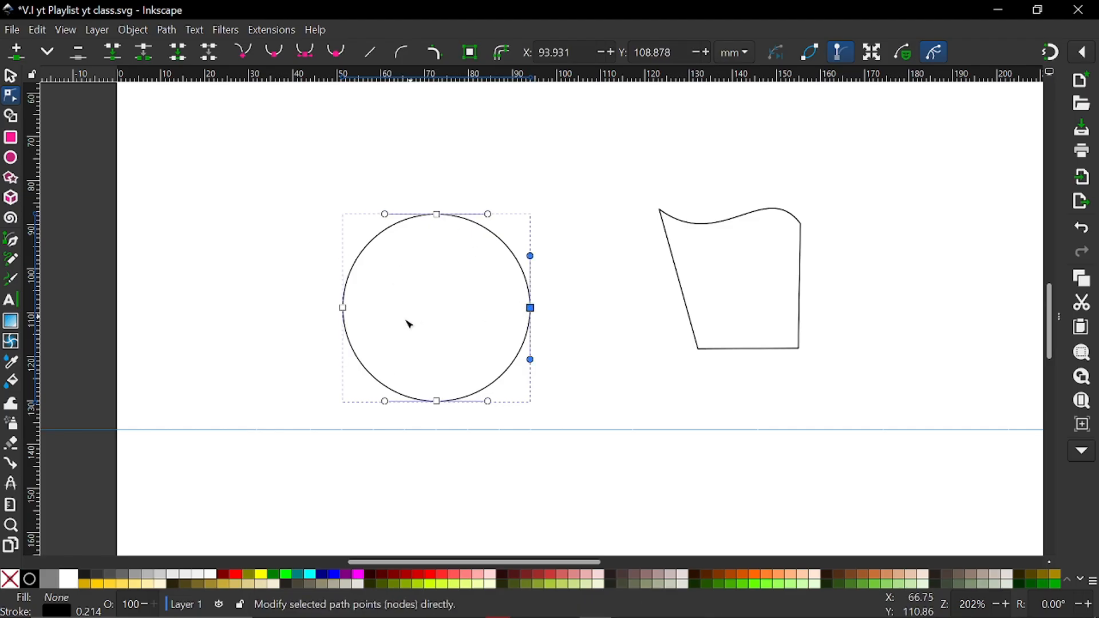
pyautogui.click(344, 310)
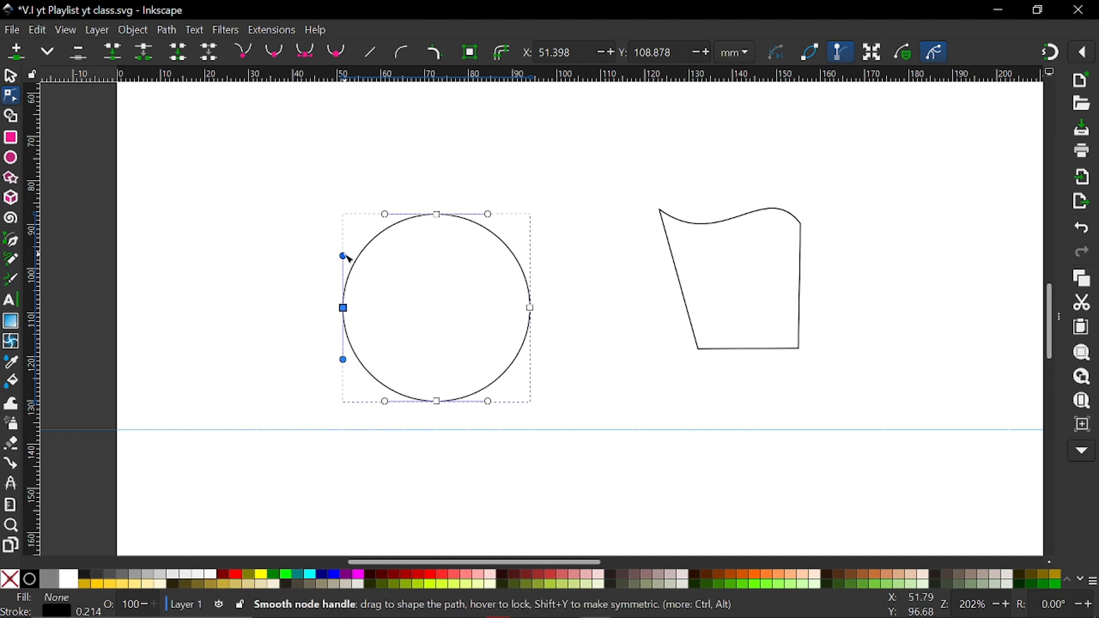
pyautogui.moveTo(345, 254); pyautogui.dragTo(311, 267)
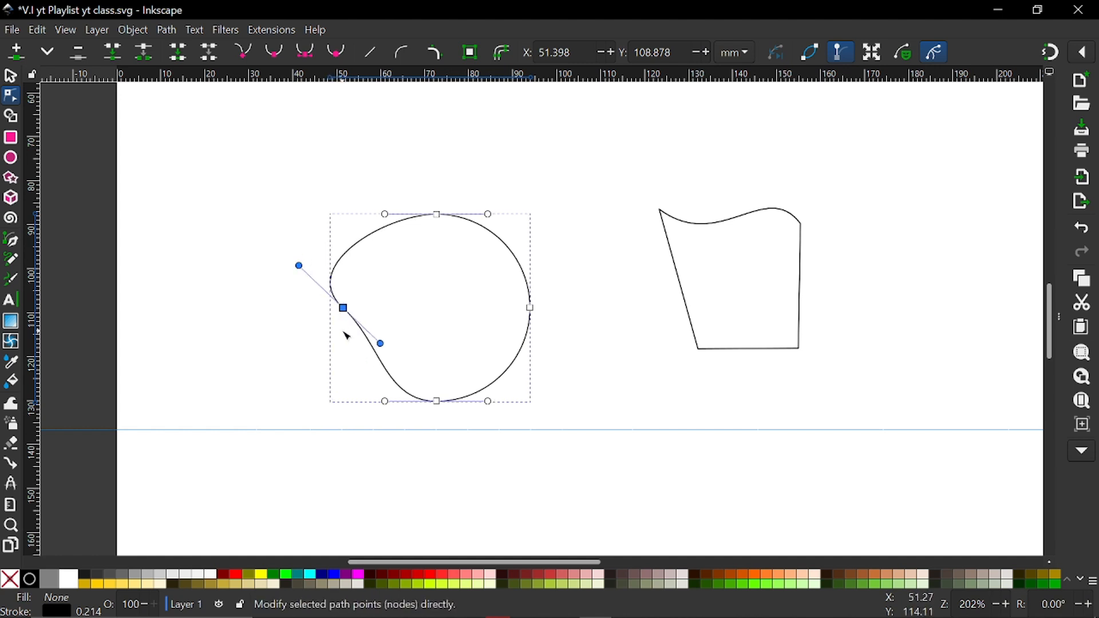
pyautogui.hotkey('ctrl', 'z')
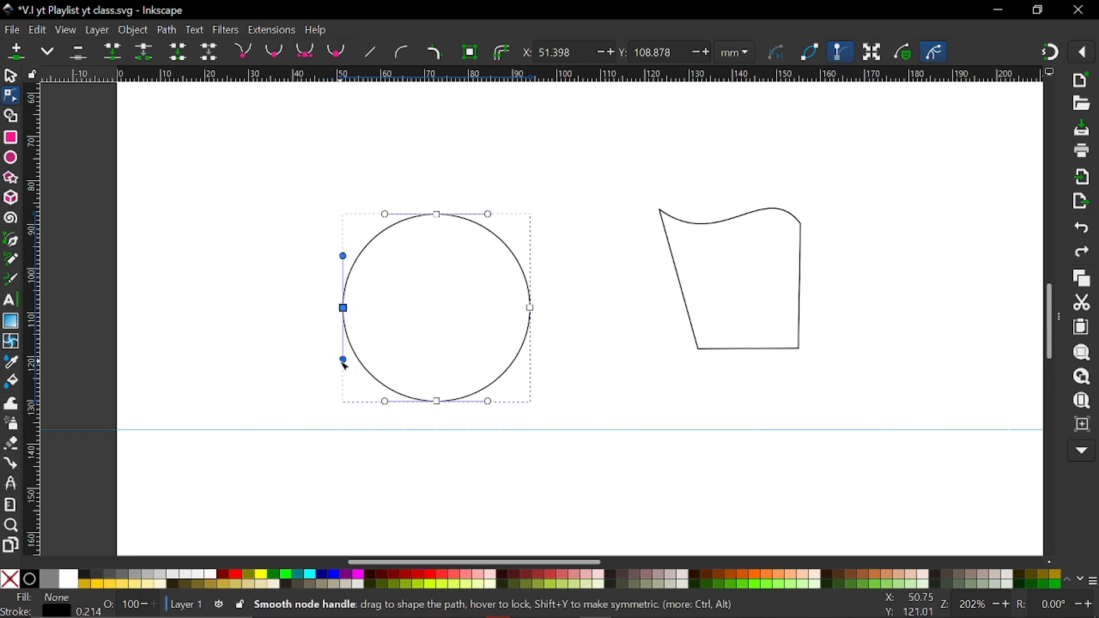
pyautogui.moveTo(343, 361); pyautogui.dragTo(287, 316)
pyautogui.hotkey('ctrl', 'z')
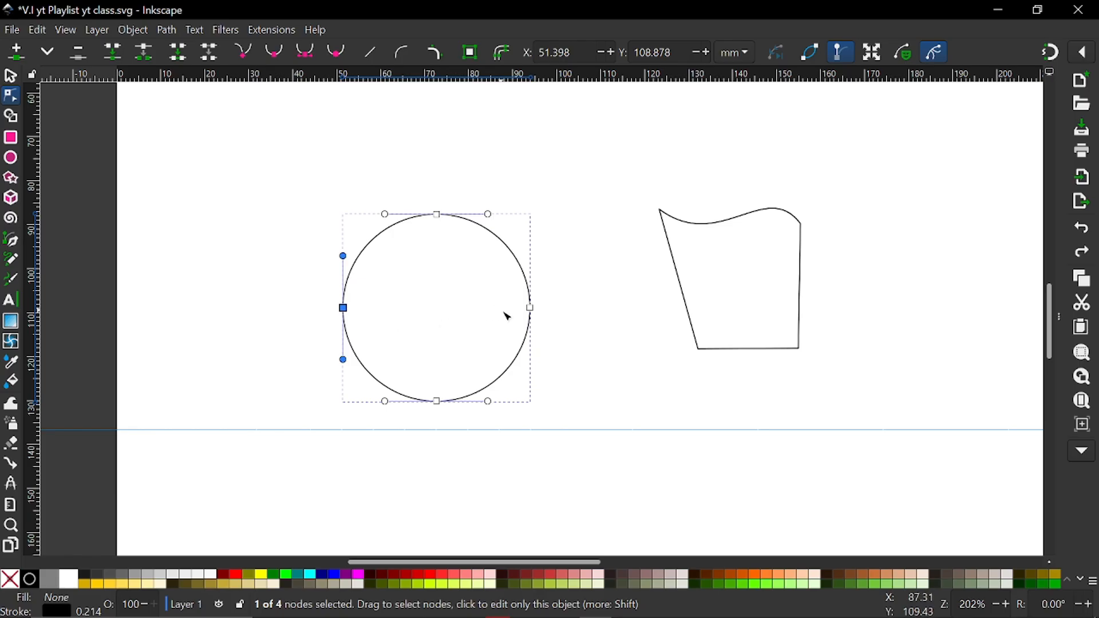
pyautogui.moveTo(529, 308); pyautogui.dragTo(406, 307)
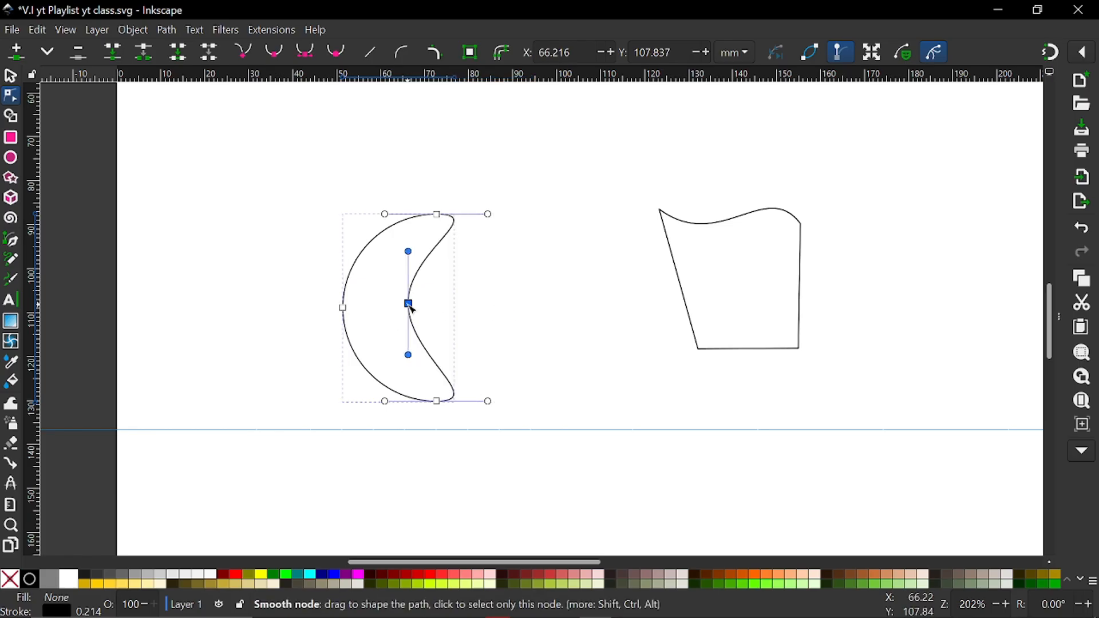
pyautogui.hotkey('ctrl', 'z')
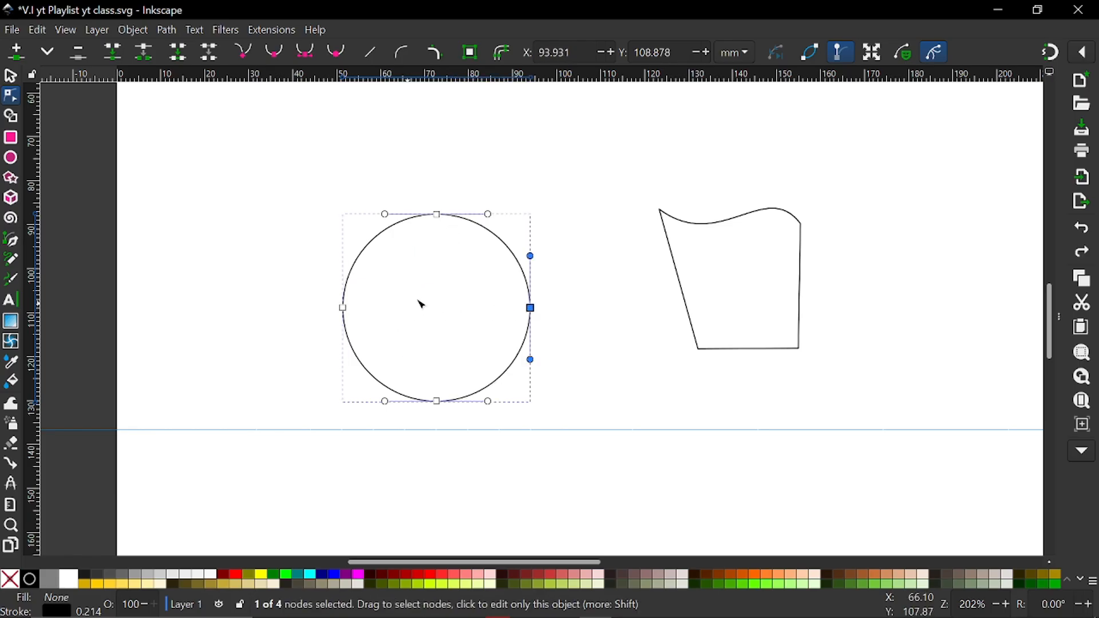
# Add nodes on the circle's upper-right and lower-left curves, pulling them out to about X 111.4, Y 75.9 mm and X 42.2, Y 134.0 mm
pyautogui.doubleClick(502, 241)
pyautogui.moveTo(502, 240); pyautogui.dragTo(605, 161)
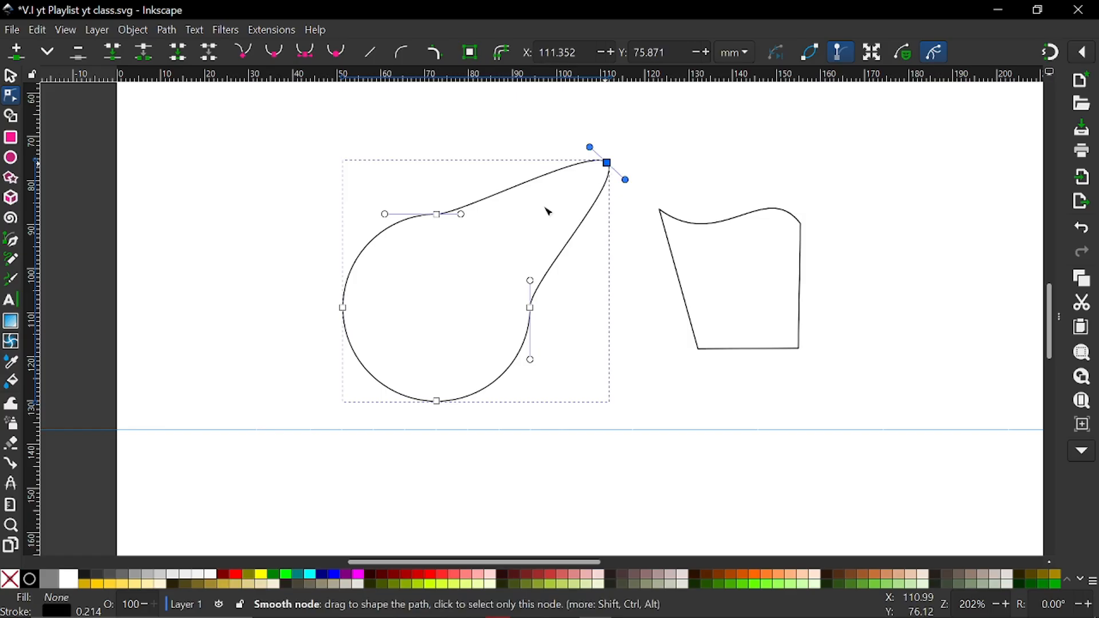
pyautogui.click(383, 384)
pyautogui.doubleClick(382, 385)
pyautogui.moveTo(383, 385); pyautogui.dragTo(302, 419)
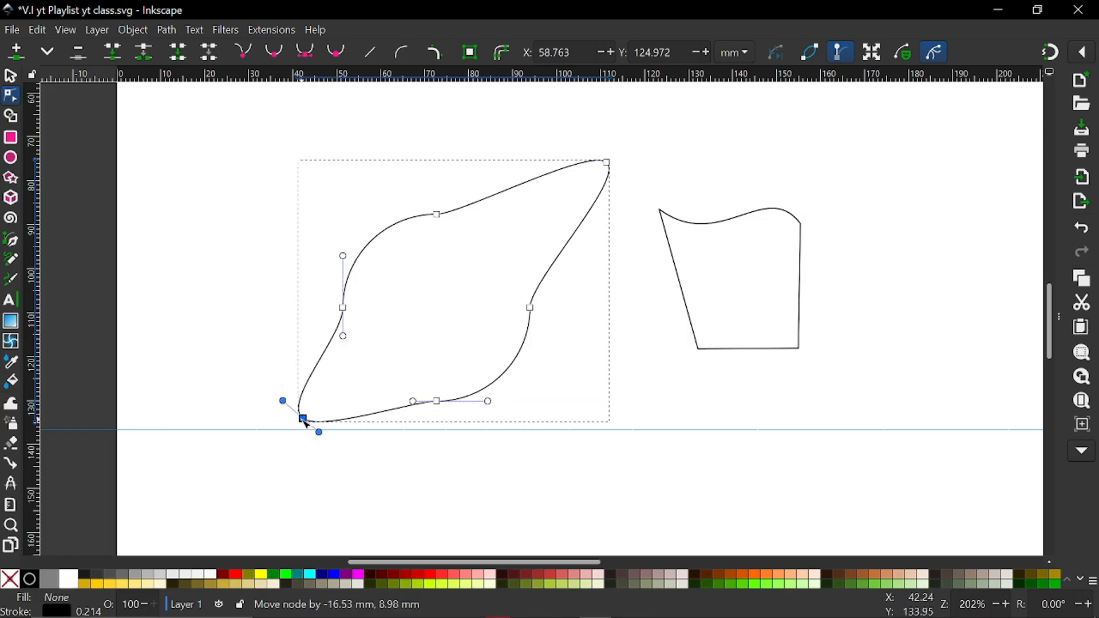
# Try deleting the top node of the reshaped circle, and undo the deletion
pyautogui.moveTo(292, 201); pyautogui.dragTo(436, 294)
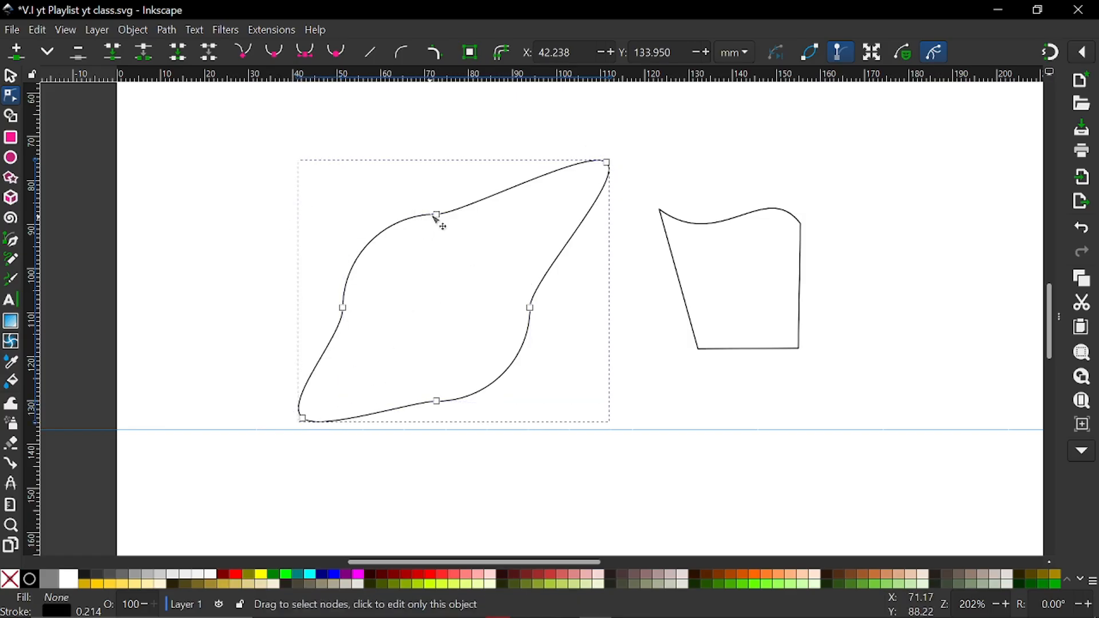
pyautogui.click(437, 215)
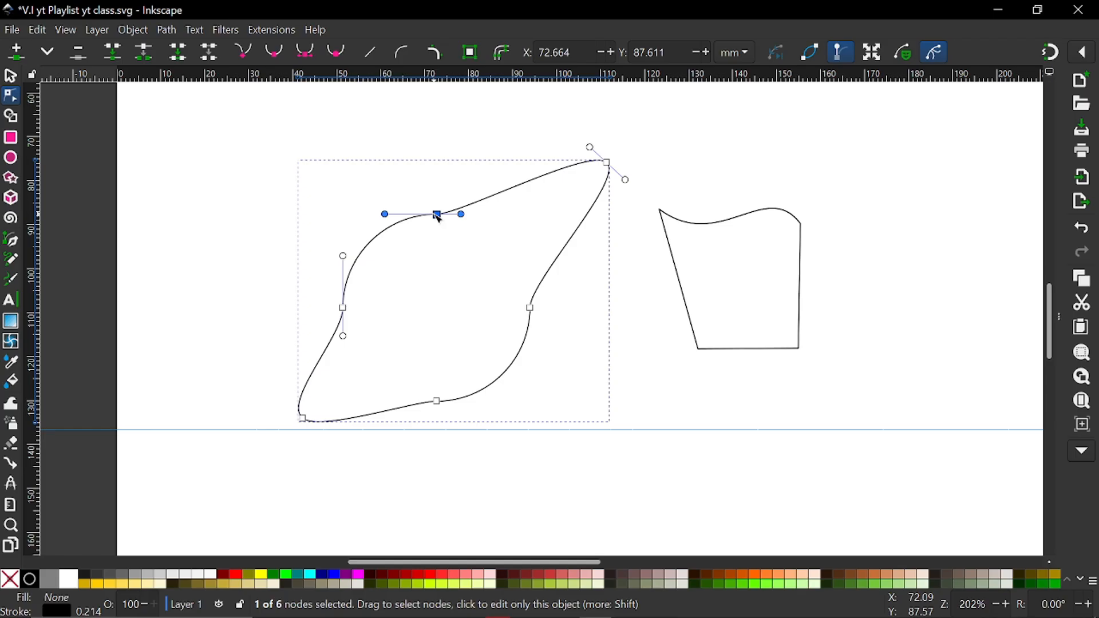
pyautogui.press('Delete')
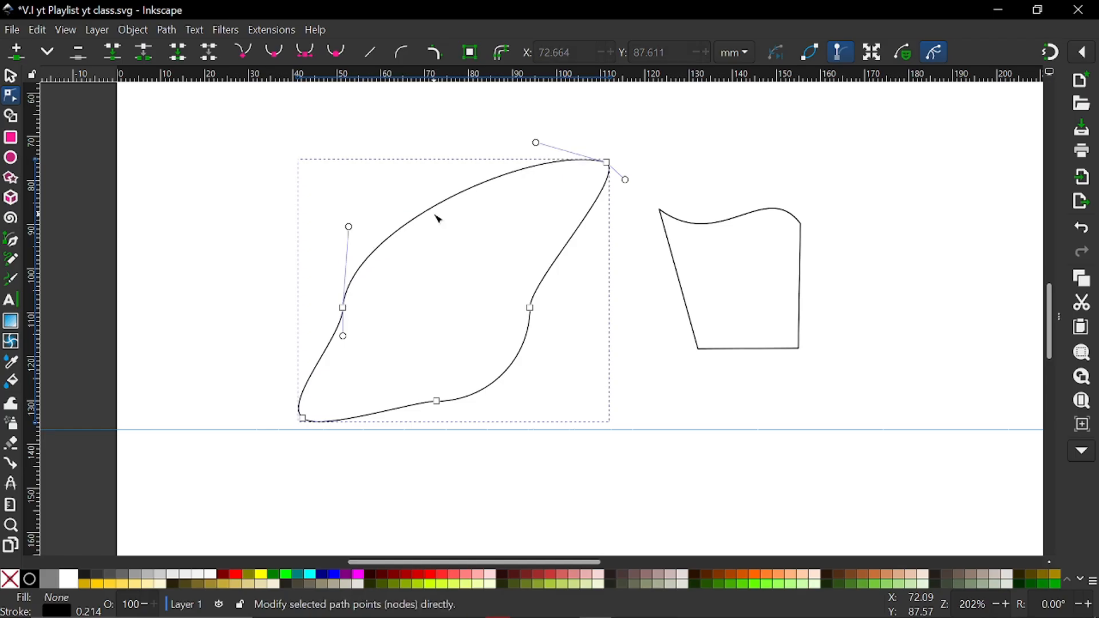
pyautogui.hotkey('ctrl', 'z')
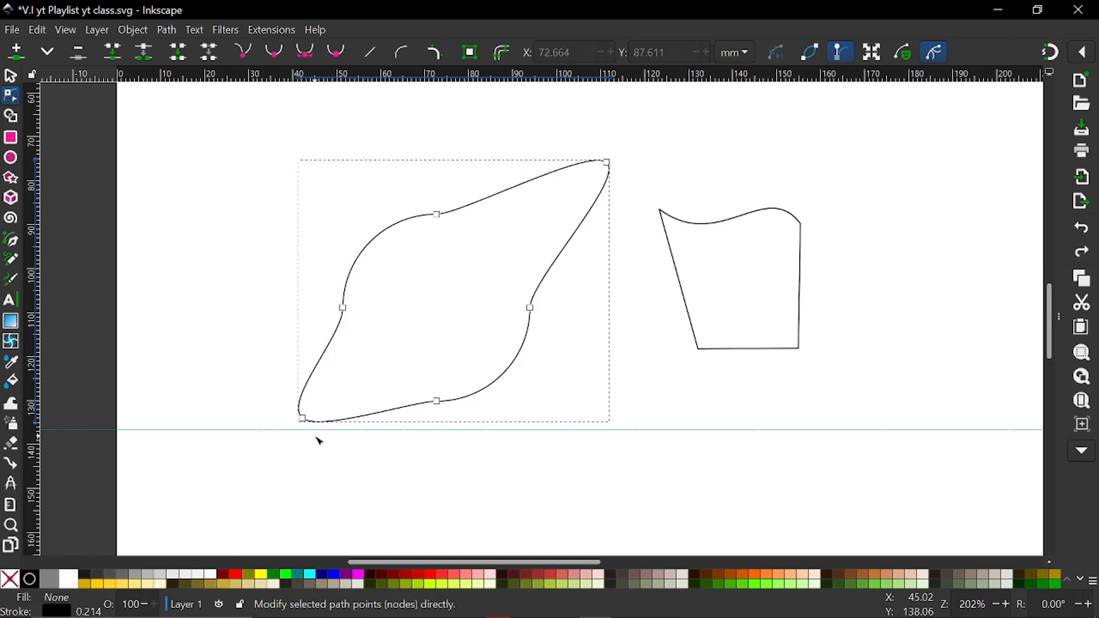
# Move the lower-left tip node slightly down to about X 42.8, Y 137.1 mm and clear the node selection
pyautogui.moveTo(302, 418); pyautogui.dragTo(306, 436)
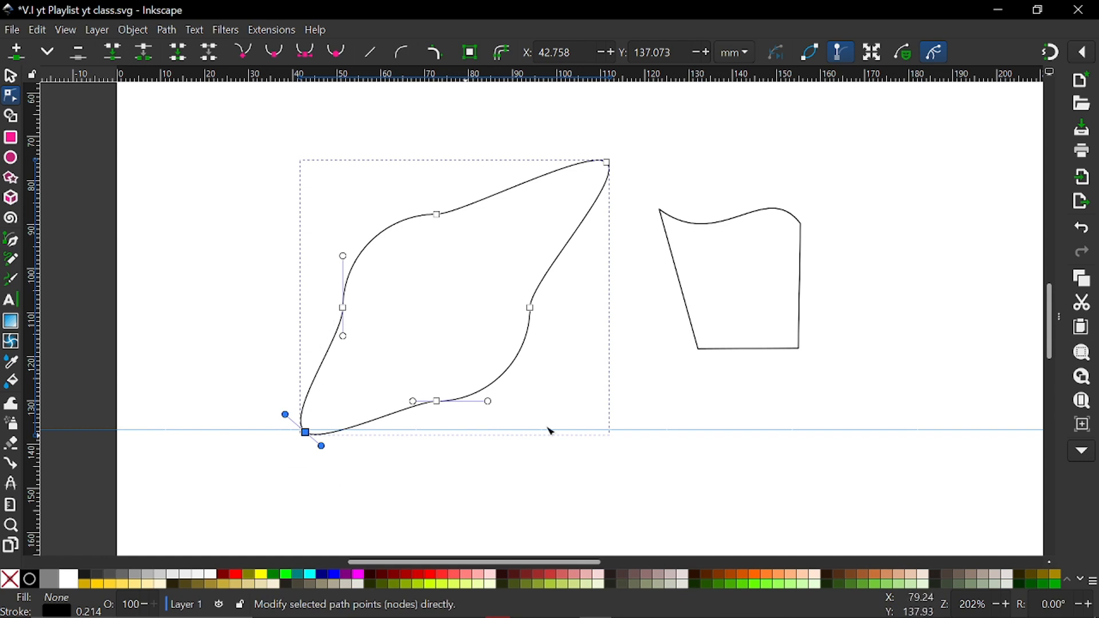
pyautogui.moveTo(154, 295); pyautogui.dragTo(364, 462)
pyautogui.click(296, 313)
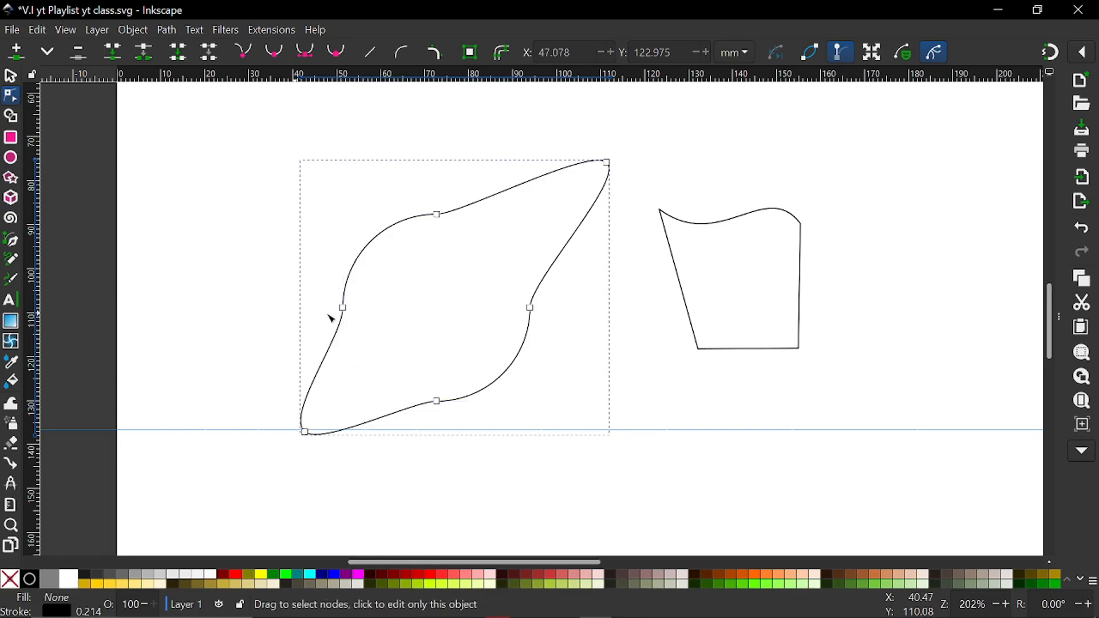
# Try straightening the segment between the left node and the lower-left tip, comparing by undoing and redoing, and finally undo it
pyautogui.click(344, 308)
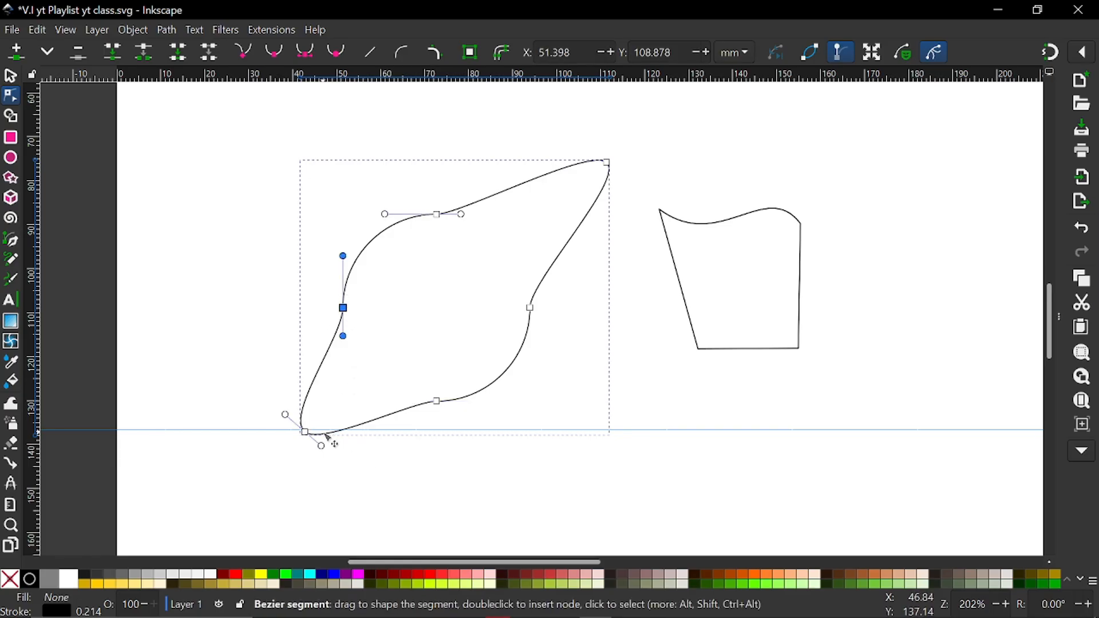
pyautogui.keyDown('shift'); pyautogui.click(305, 433); pyautogui.keyUp('shift')
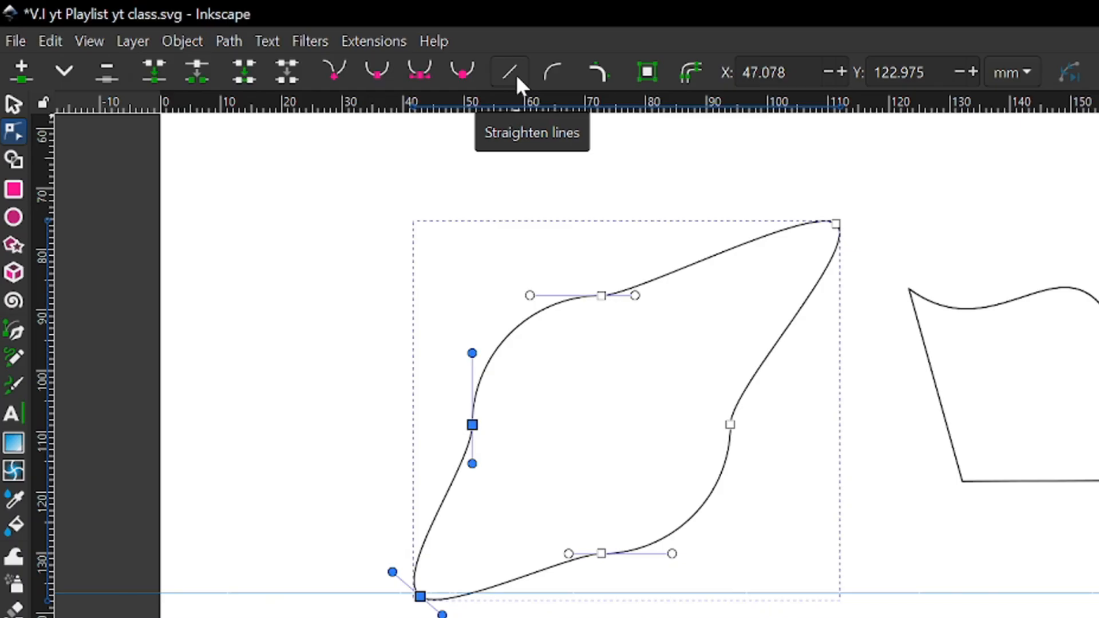
pyautogui.click(516, 79)
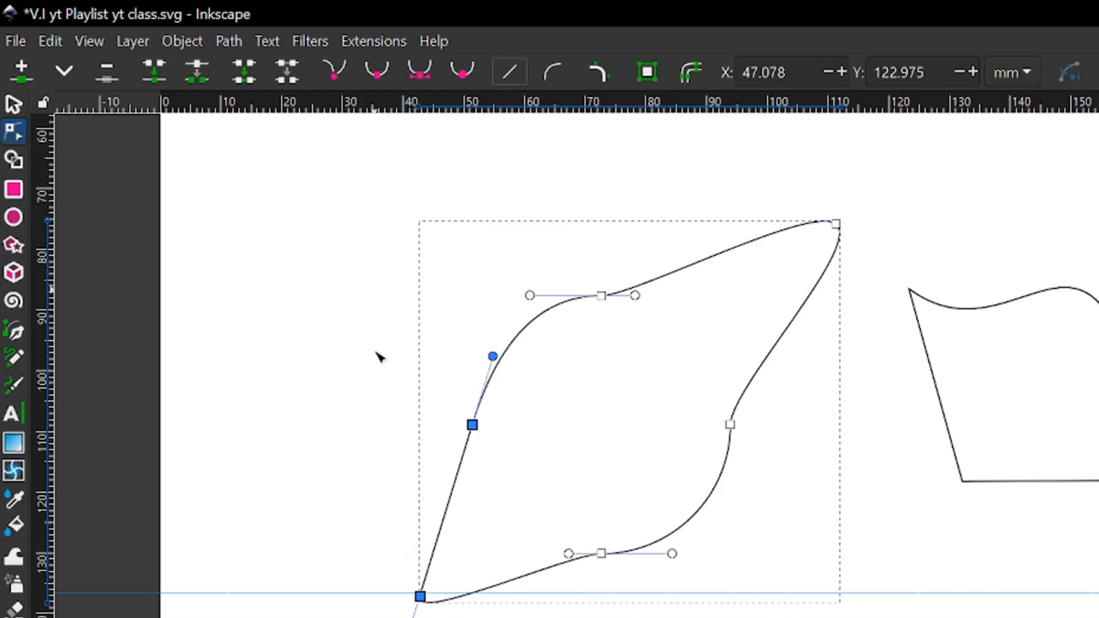
pyautogui.click(375, 378)
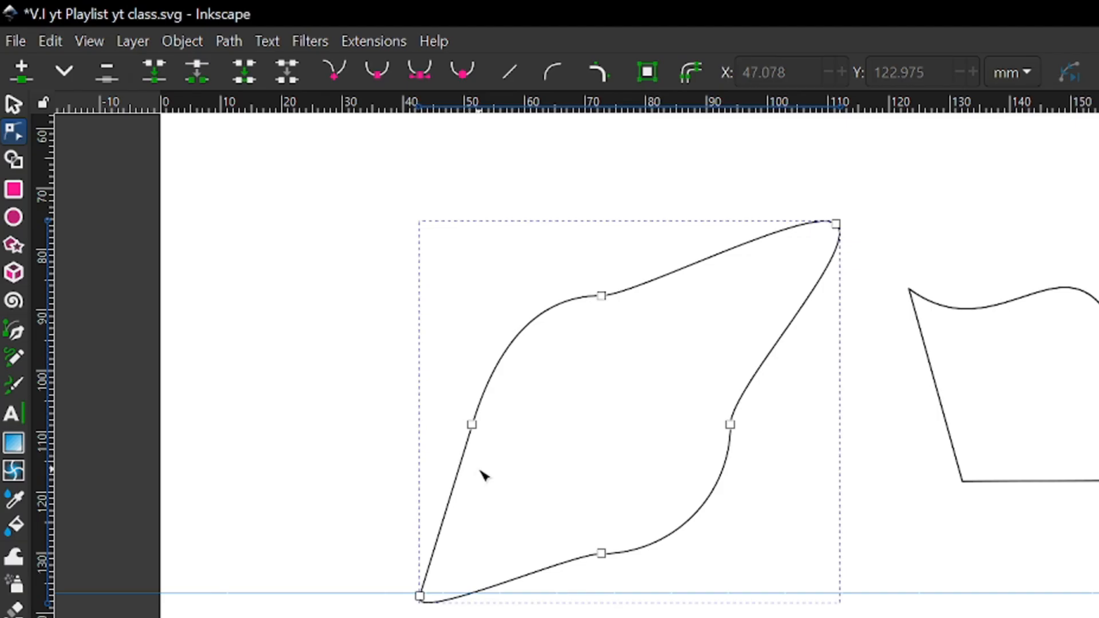
pyautogui.hotkey('ctrl', 'z')
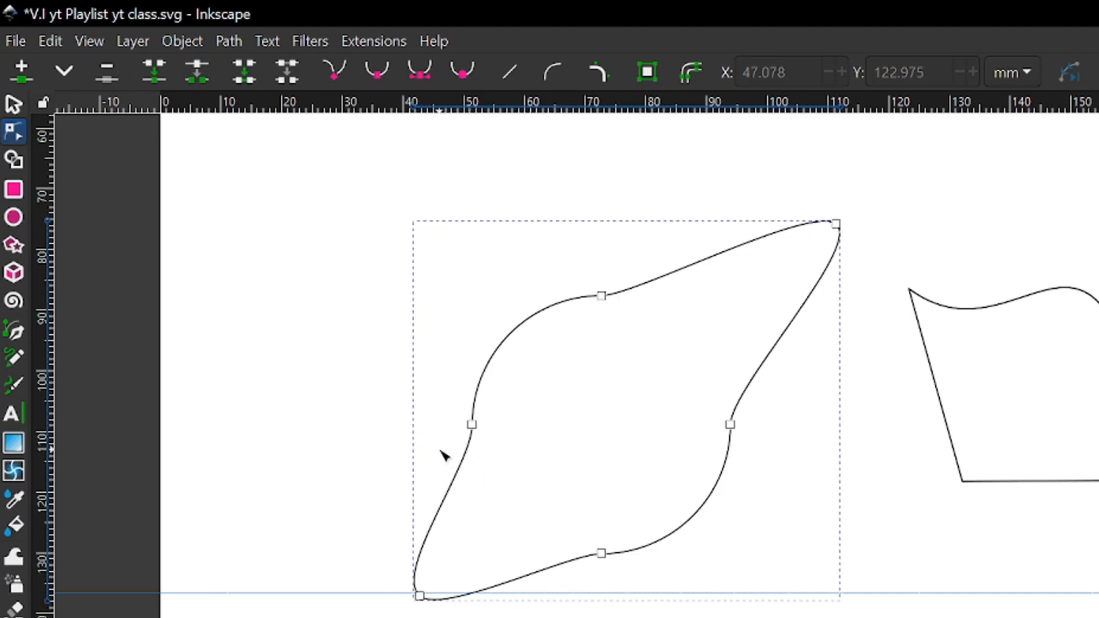
pyautogui.hotkey('ctrl', 'shift', 'z')
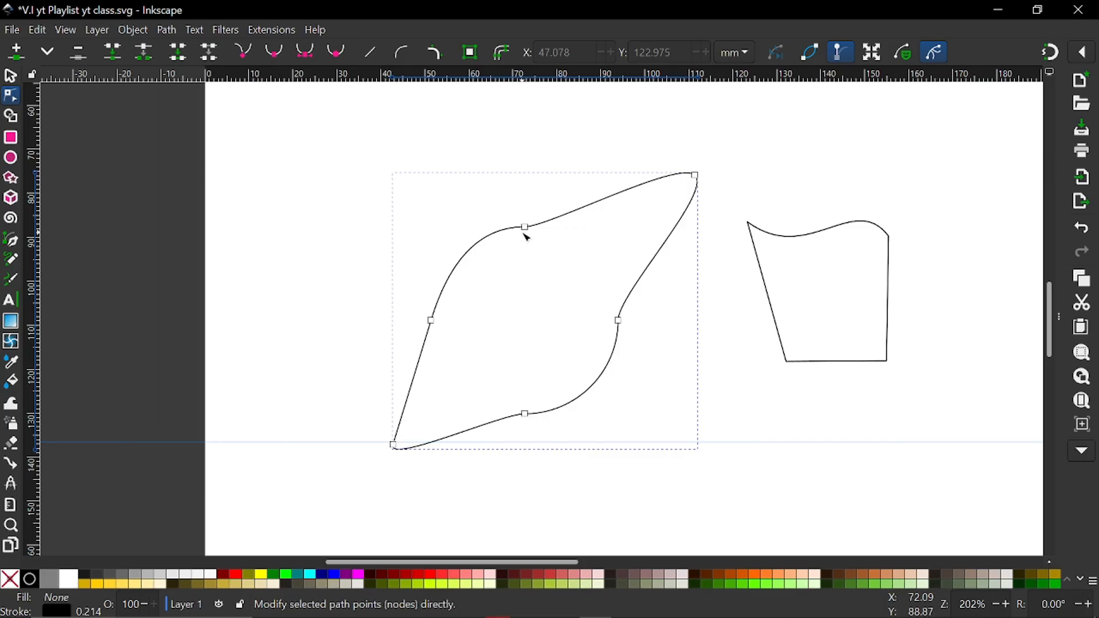
pyautogui.hotkey('ctrl', 'z')
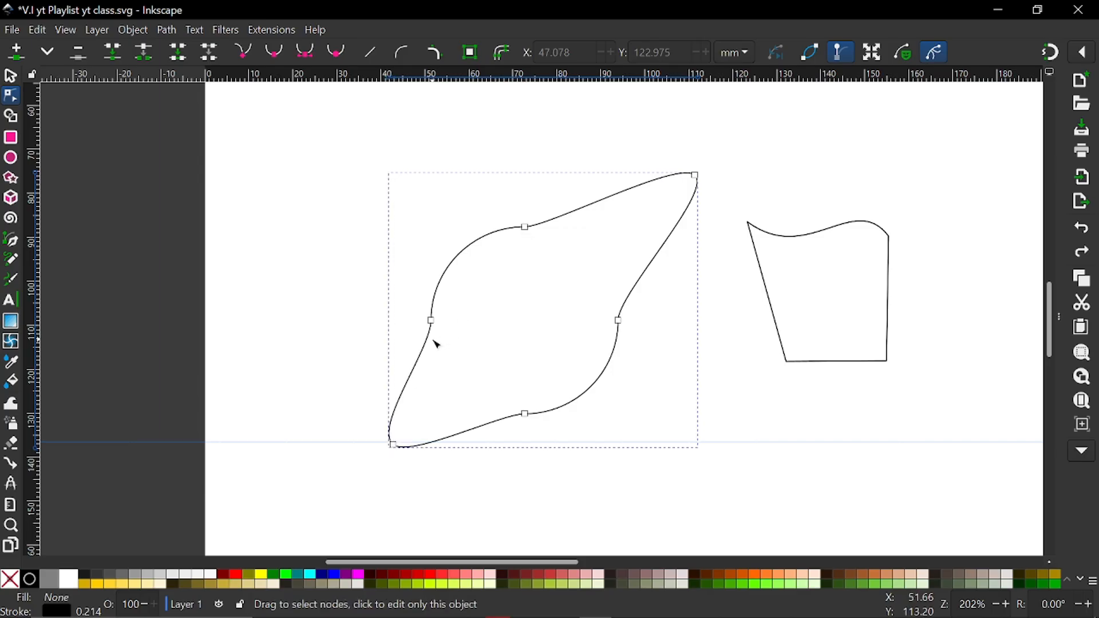
# Insert a node on the lower-left segment just below the left node, at about X 50.8, Y 111.9 mm
pyautogui.scroll(3, 431, 337)
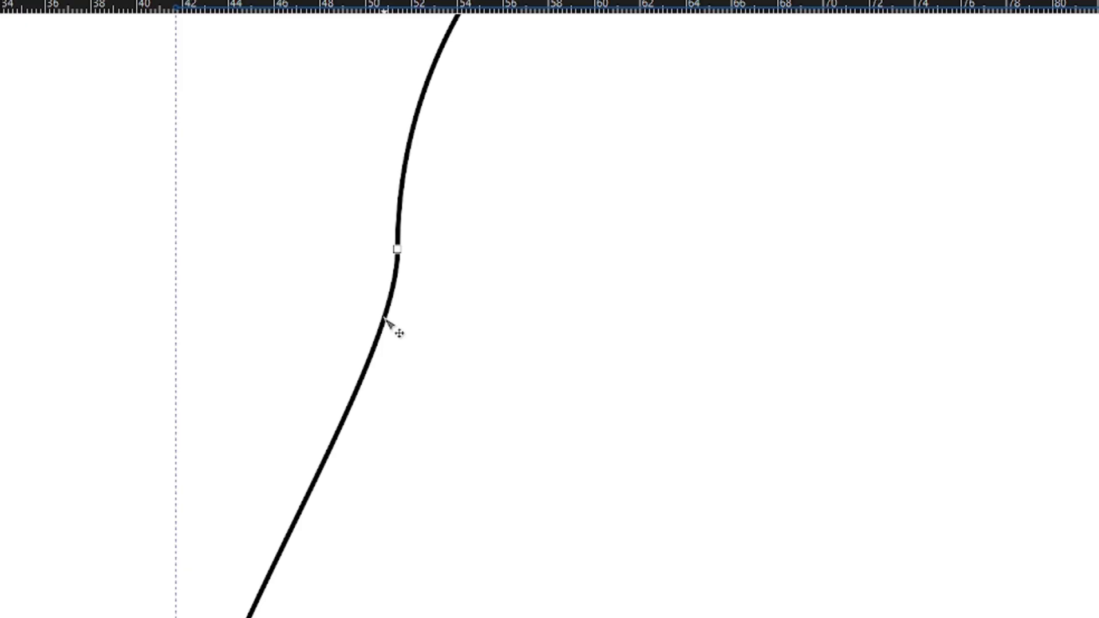
pyautogui.doubleClick(384, 319)
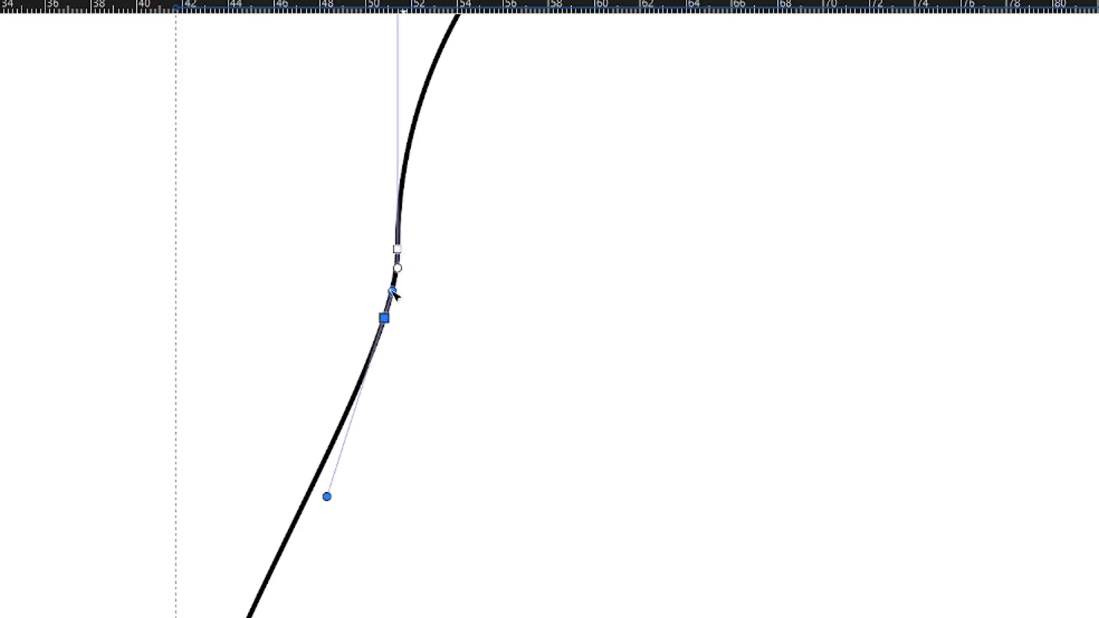
pyautogui.press('Escape')
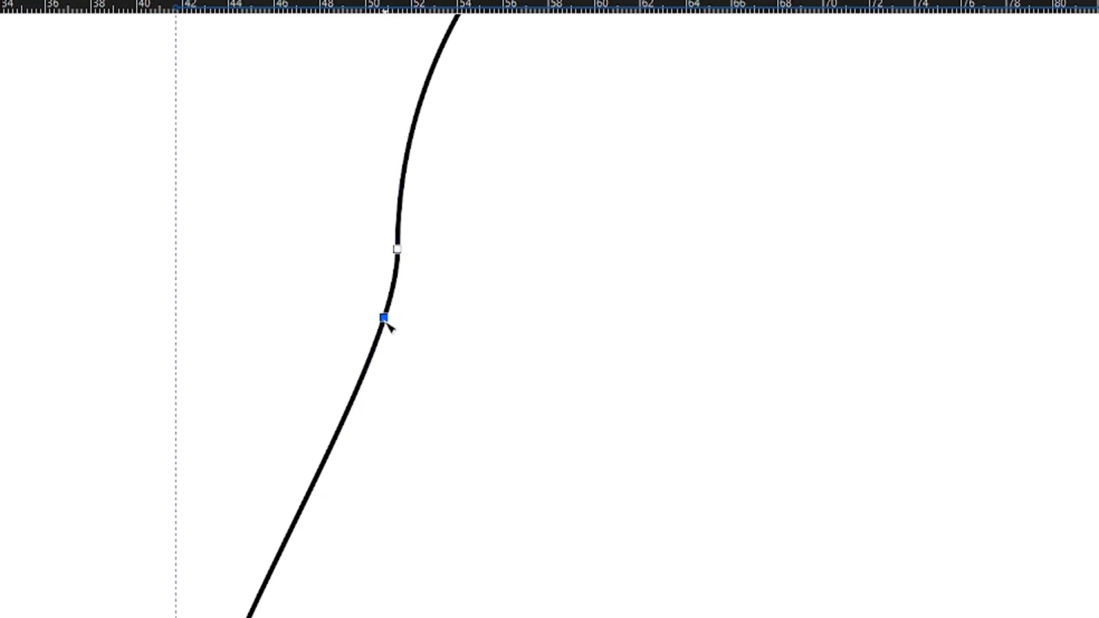
pyautogui.scroll(-3, 463, 422)
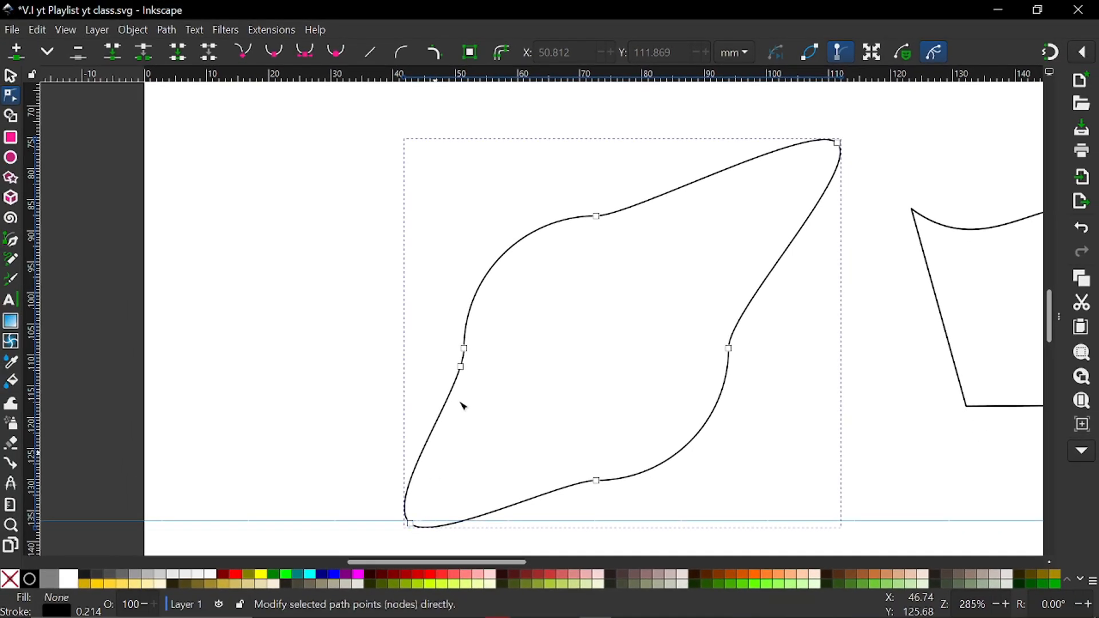
pyautogui.scroll(-3, 513, 269)
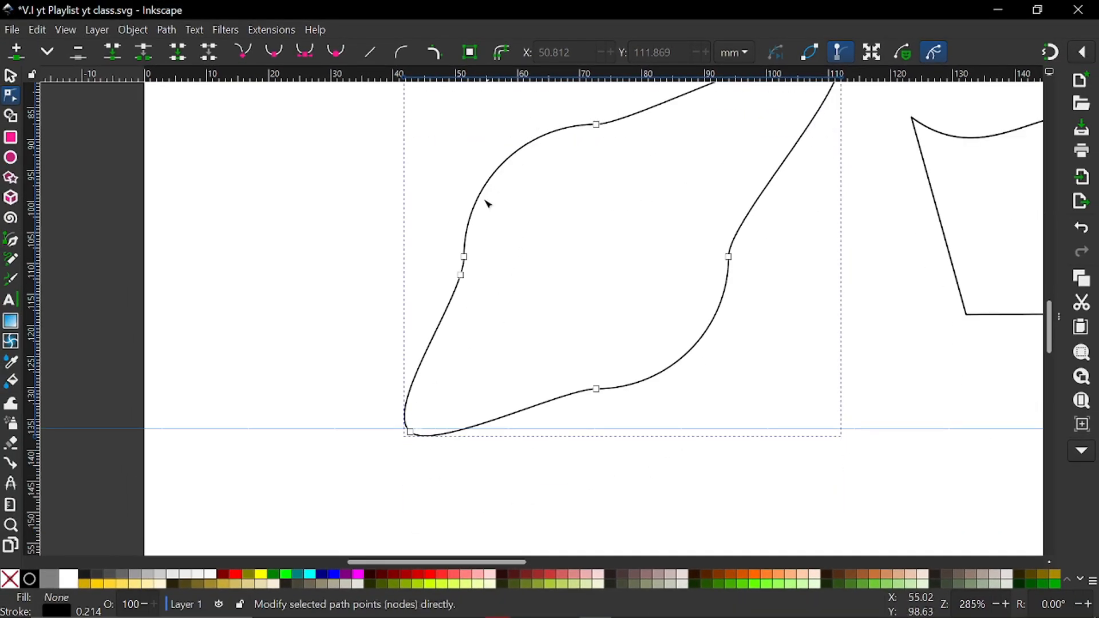
# Straighten the segment between the node just below the left node and the lower-left tip node
pyautogui.click(462, 277)
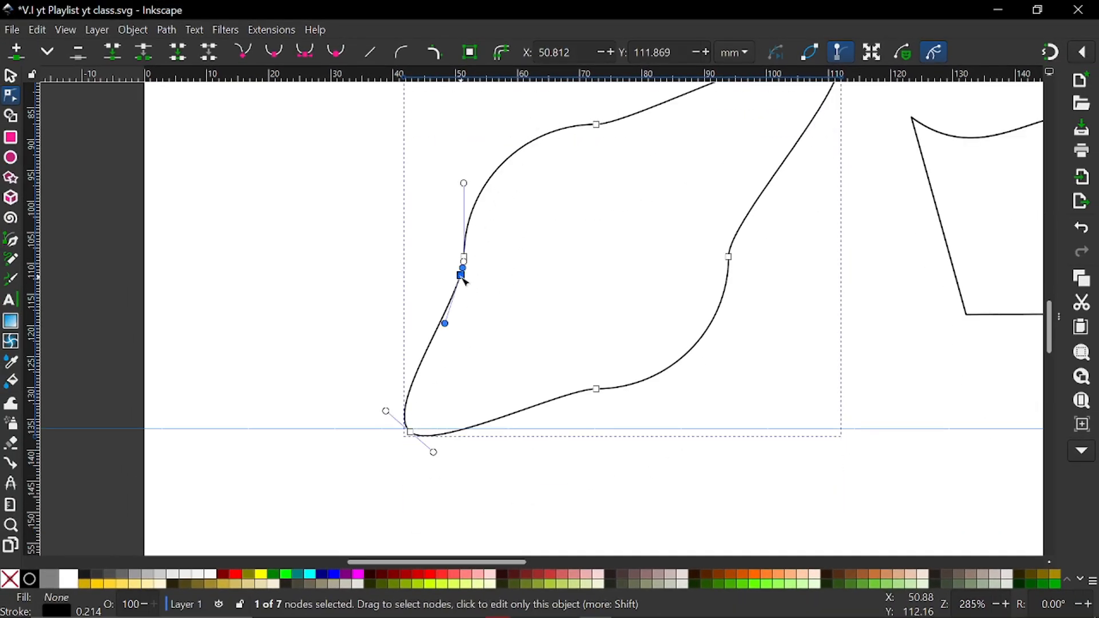
pyautogui.keyDown('shift'); pyautogui.click(410, 432); pyautogui.keyUp('shift')
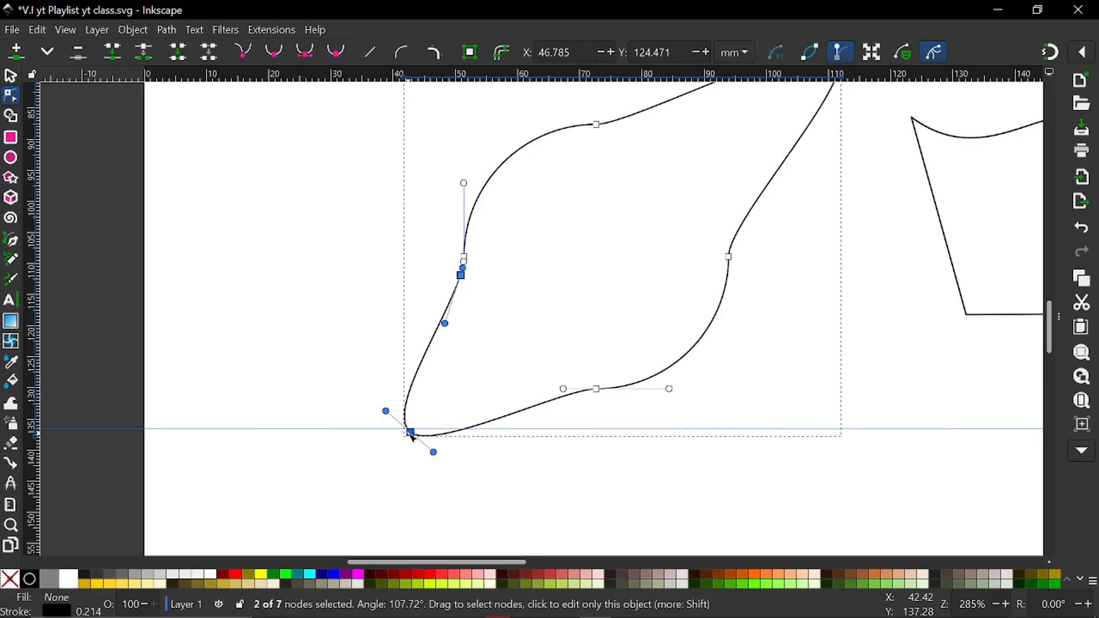
pyautogui.click(371, 51)
pyautogui.click(370, 238)
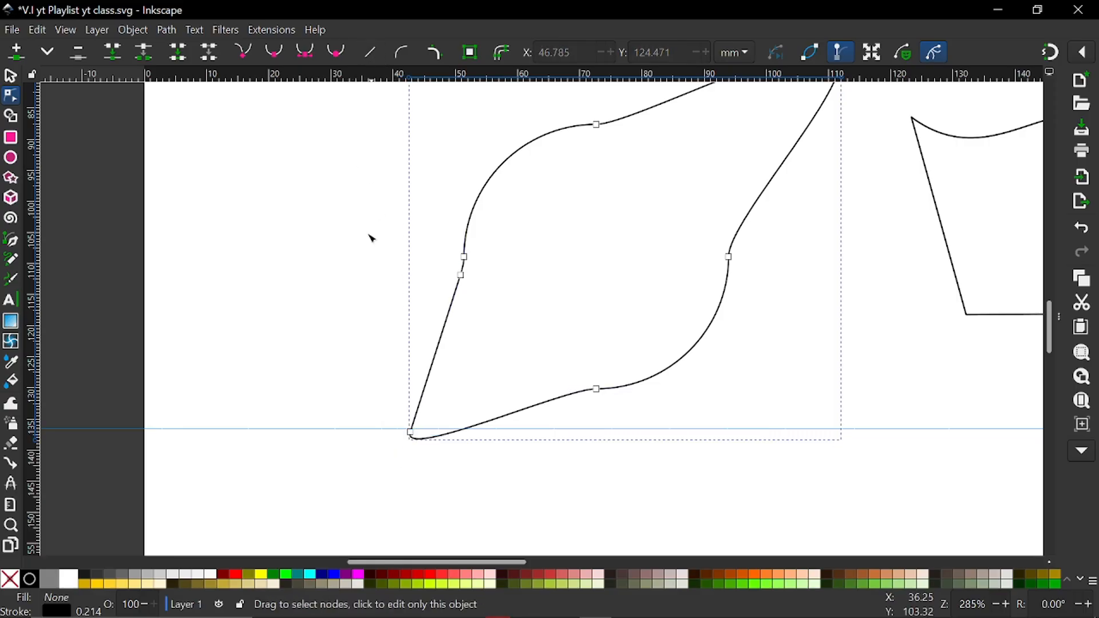
# Insert a node on the lower curve just left of the bottom node, at about X 70.6, Y 130.4 mm
pyautogui.scroll(-2, 366, 260)
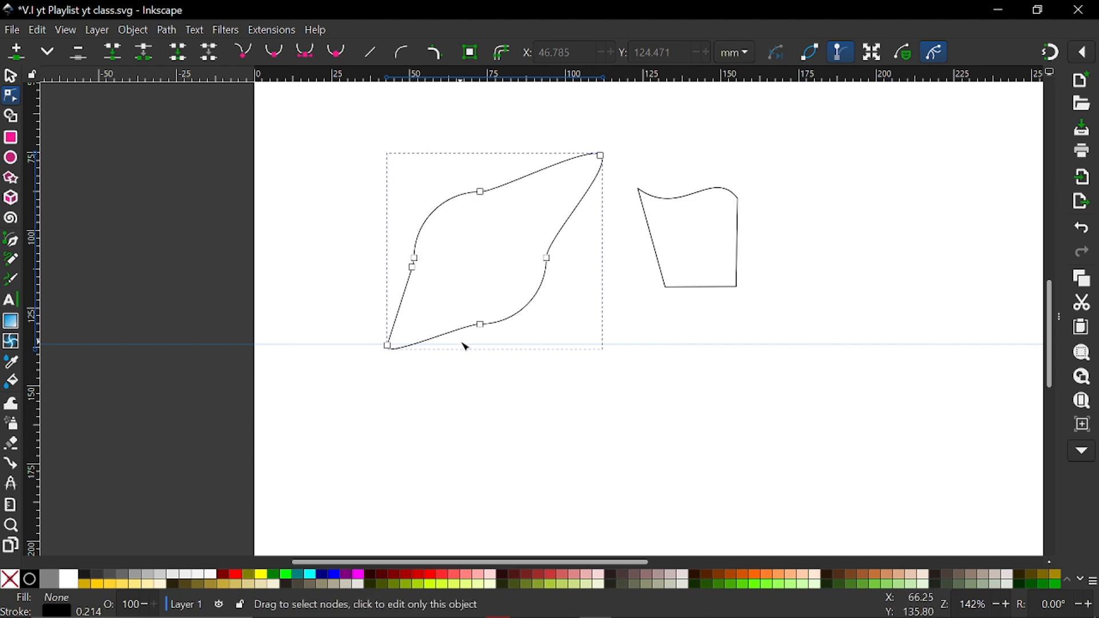
pyautogui.scroll(3, 465, 343)
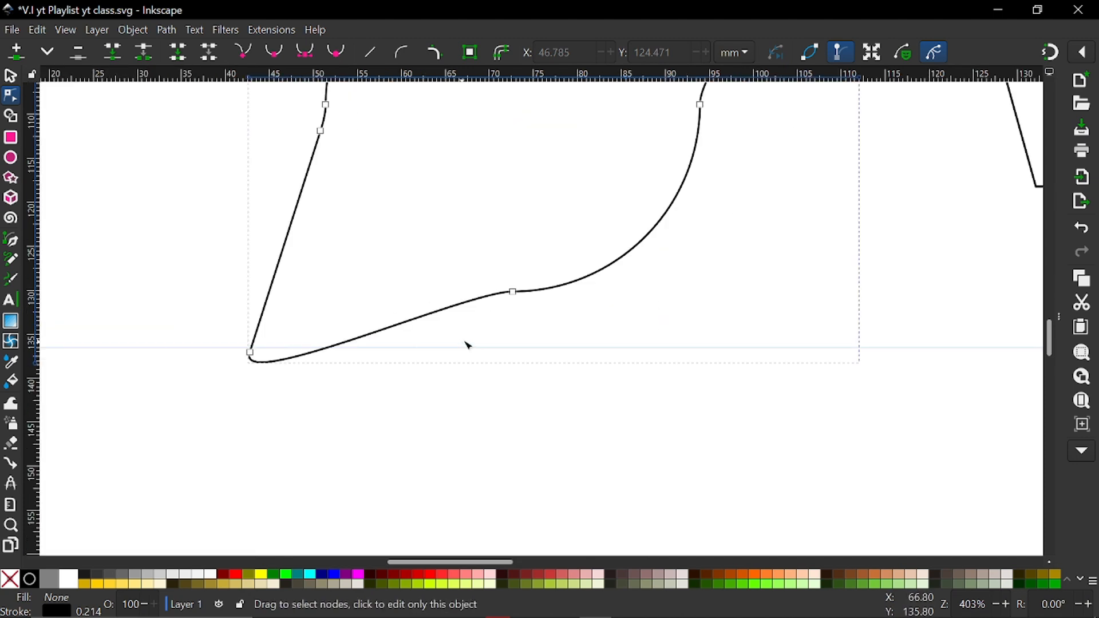
pyautogui.doubleClick(496, 295)
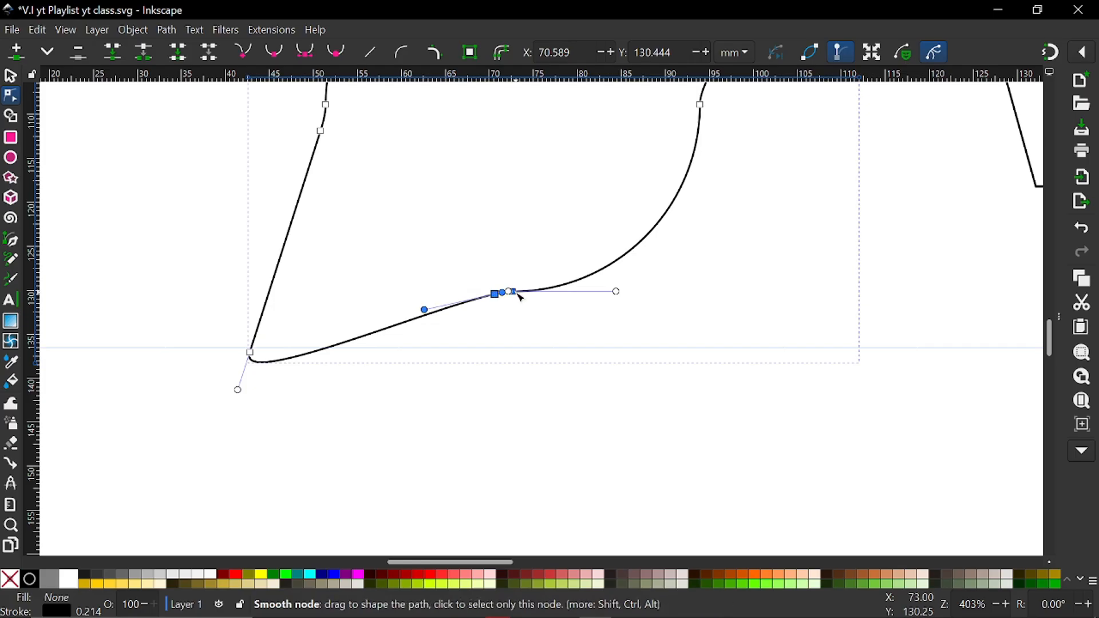
# Try straightening the segment between the node just left of the bottom node and the lower-left tip, and deselect the shape
pyautogui.click(252, 354)
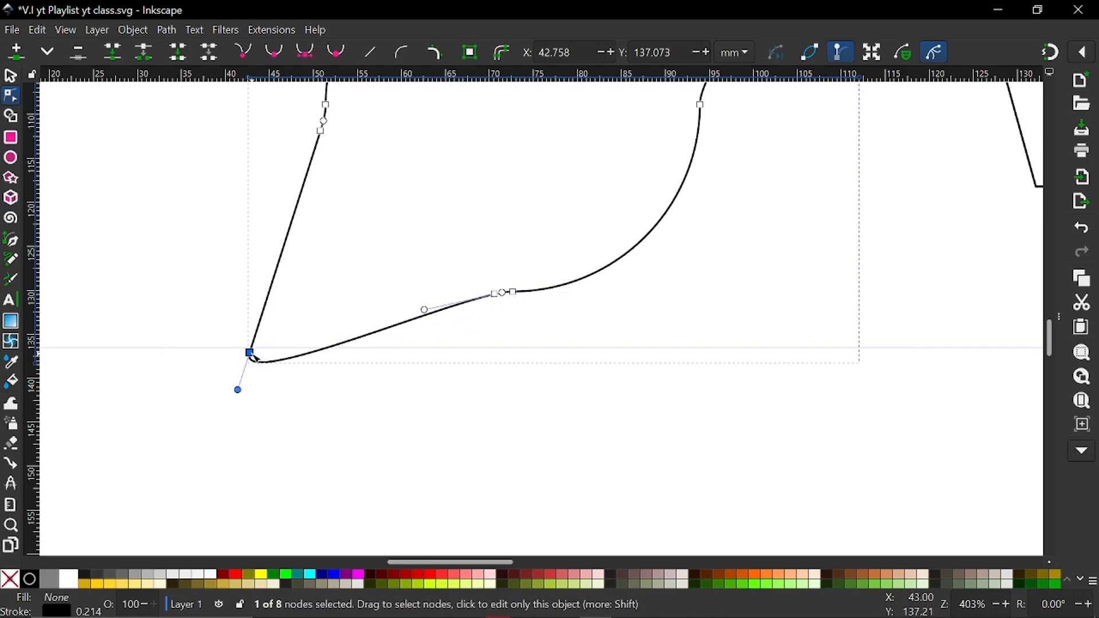
pyautogui.click(499, 296)
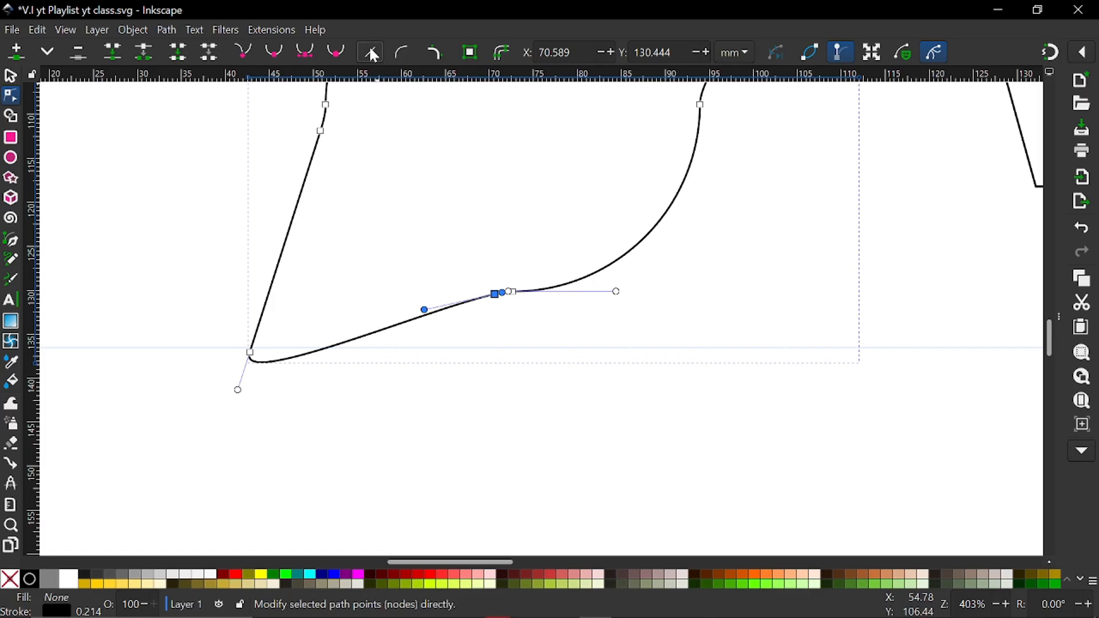
pyautogui.keyDown('shift'); pyautogui.click(249, 353); pyautogui.keyUp('shift')
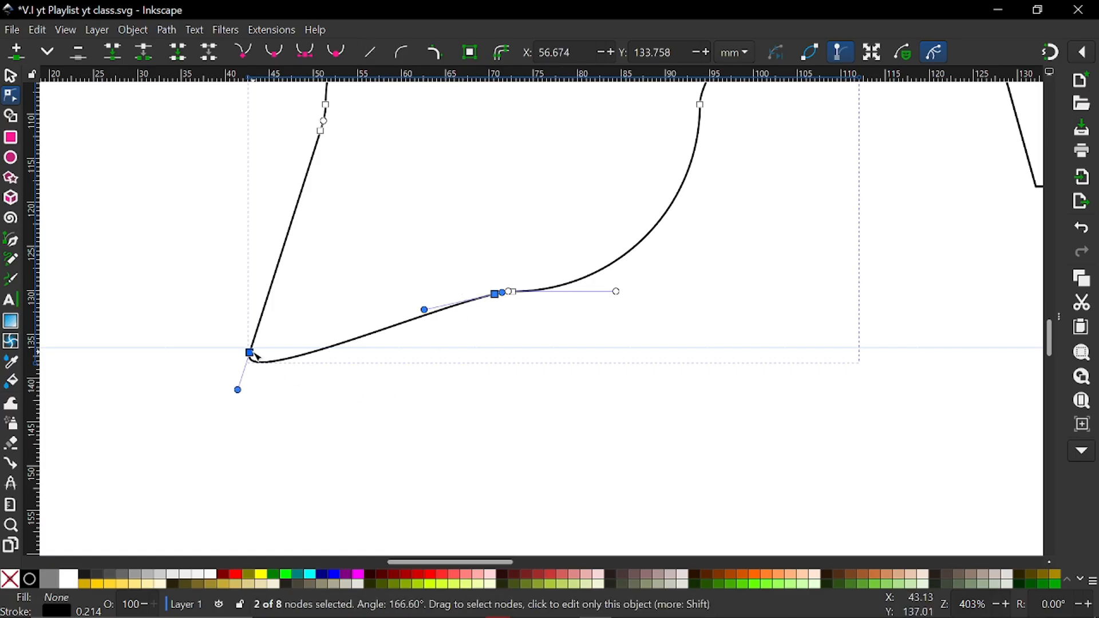
pyautogui.click(370, 52)
pyautogui.click(405, 368)
pyautogui.scroll(-3, 405, 368)
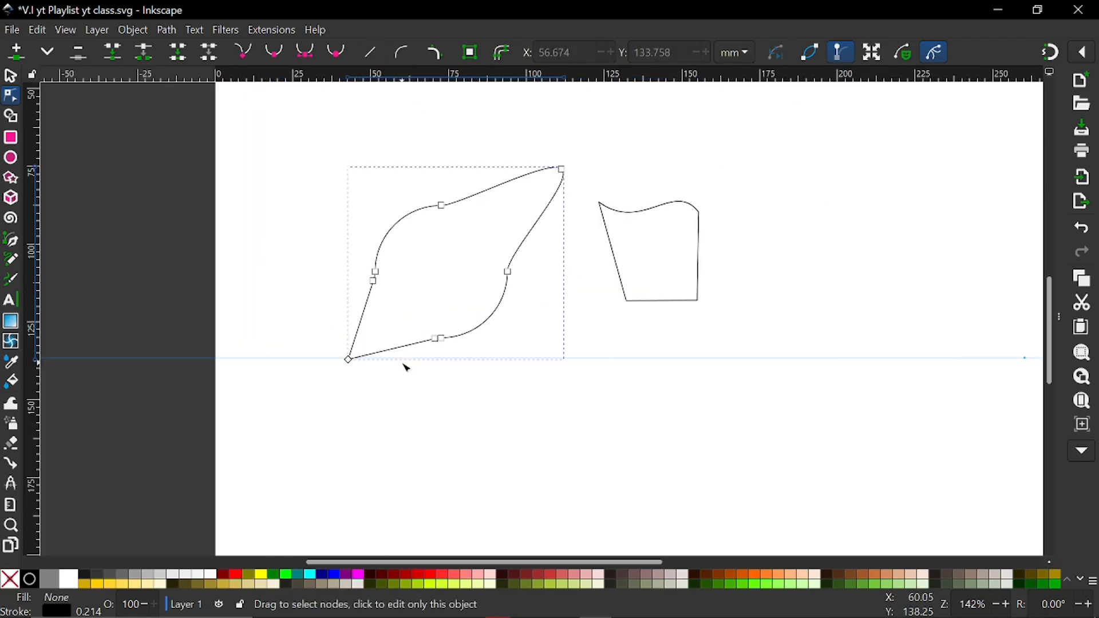
pyautogui.click(497, 415)
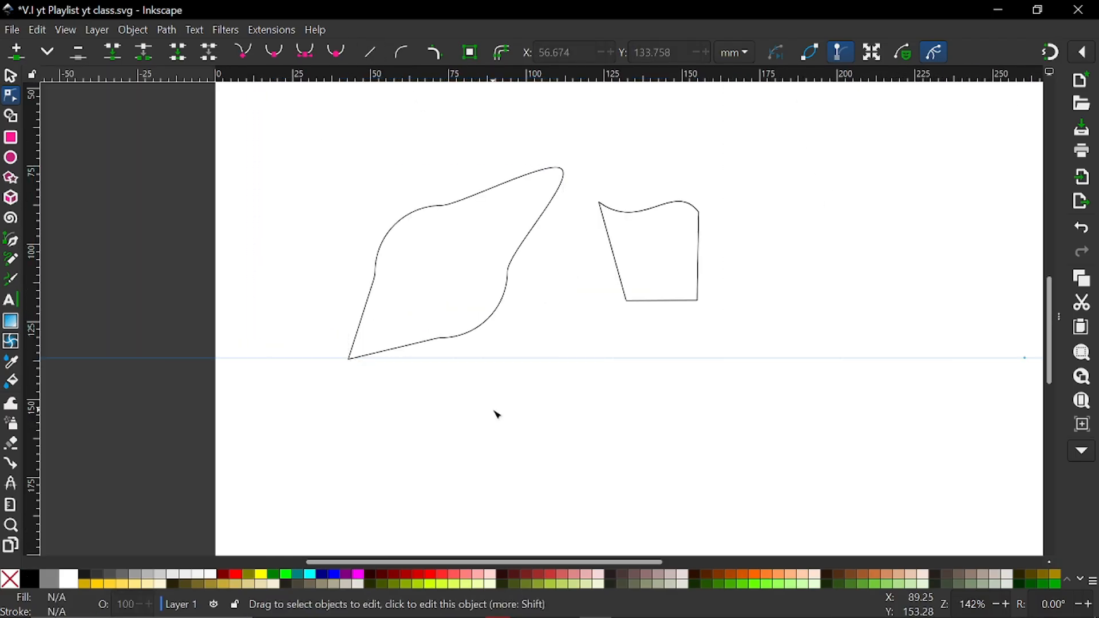
# Undo the straightening of the lower segment and the insertion of the node beside the bottom node
pyautogui.hotkey('ctrl', 'z')
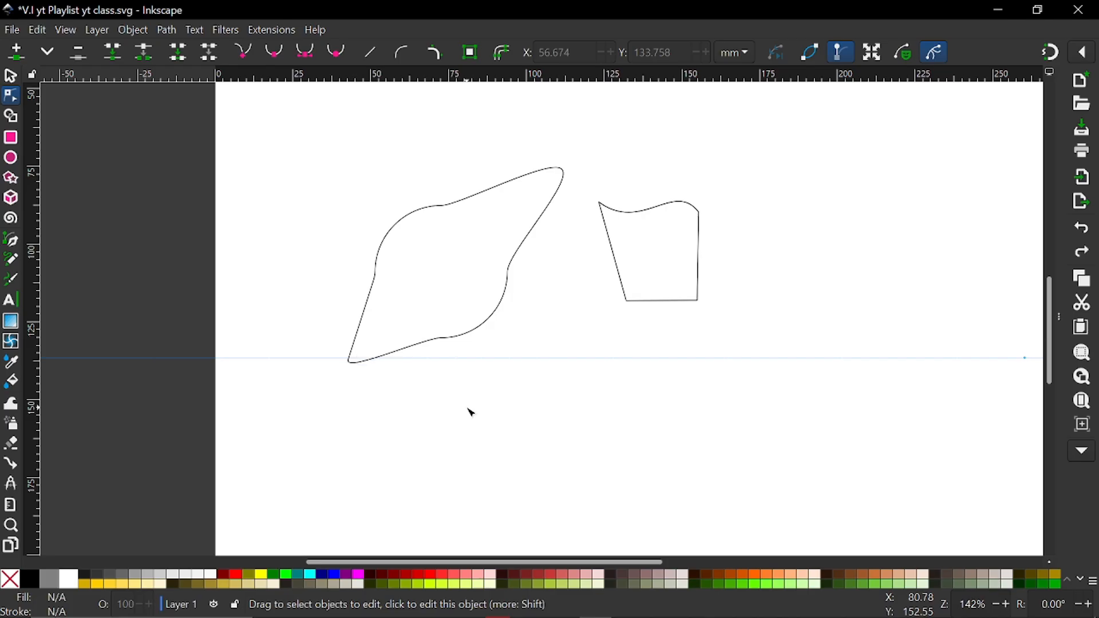
pyautogui.scroll(3, 383, 359)
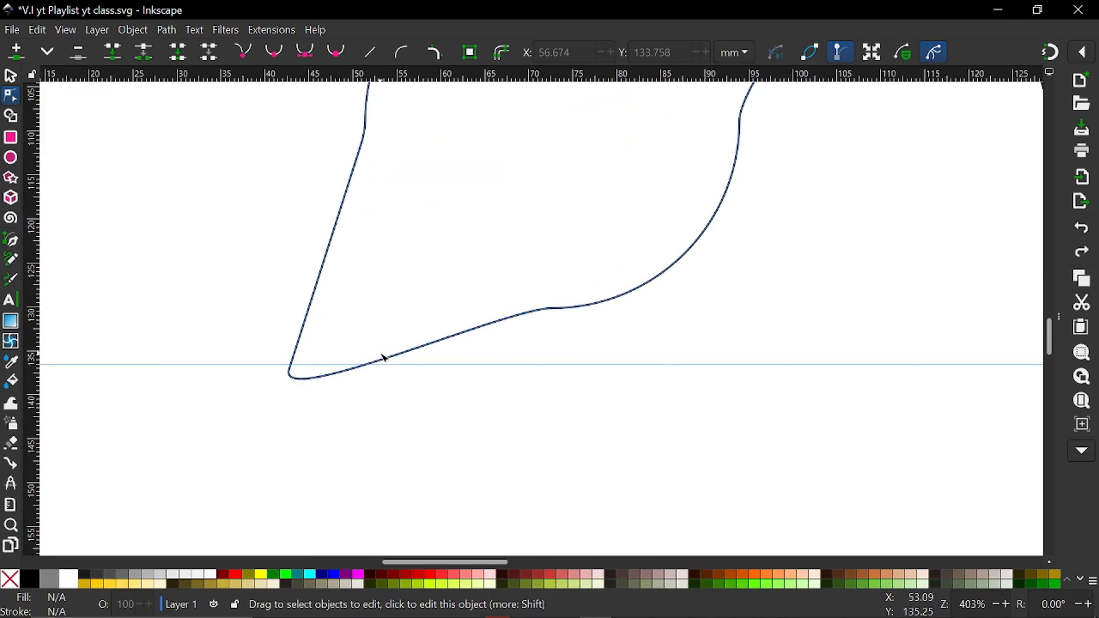
pyautogui.scroll(-3, 384, 358)
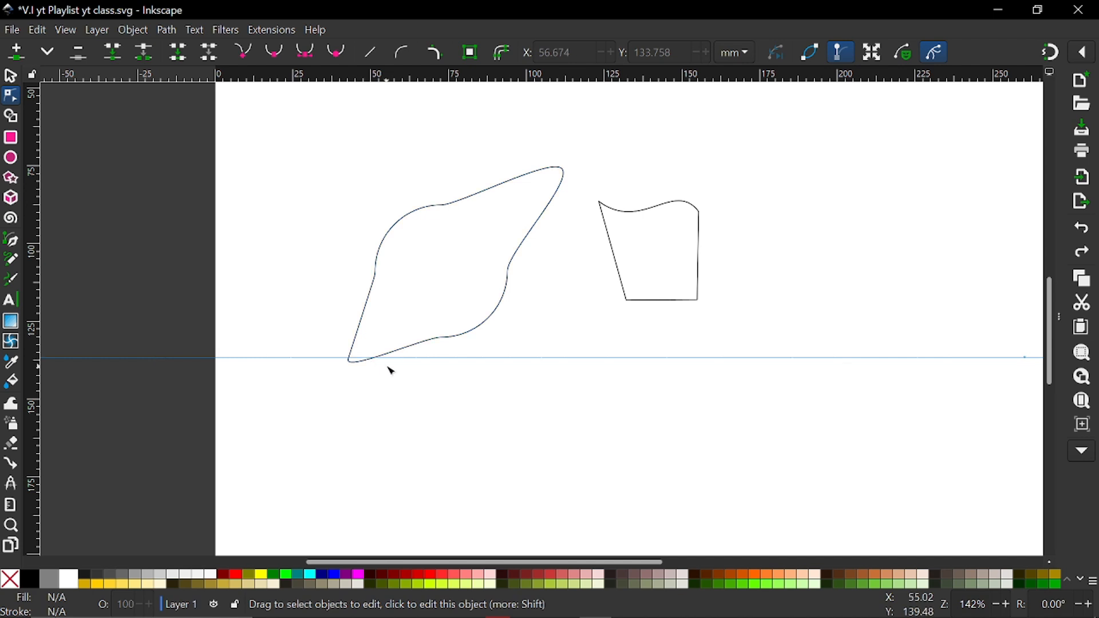
# Insert a node on the straight segment just above the lower-left tip, at about X 43.5, Y 134.6 mm, and delete the tip node
pyautogui.scroll(3, 387, 367)
pyautogui.click(336, 349)
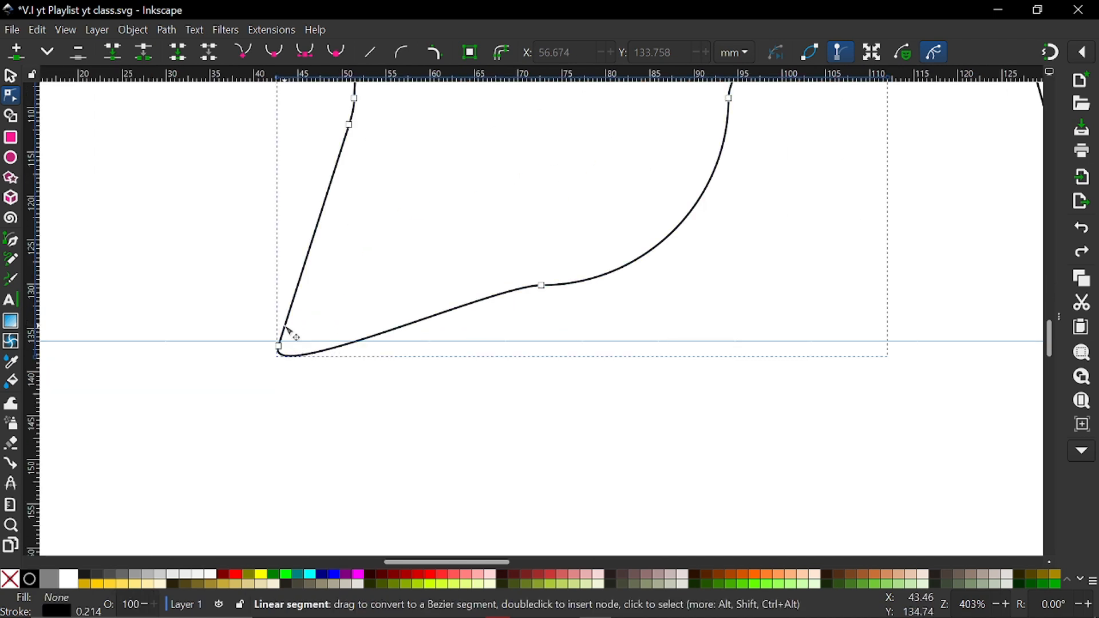
pyautogui.click(279, 347)
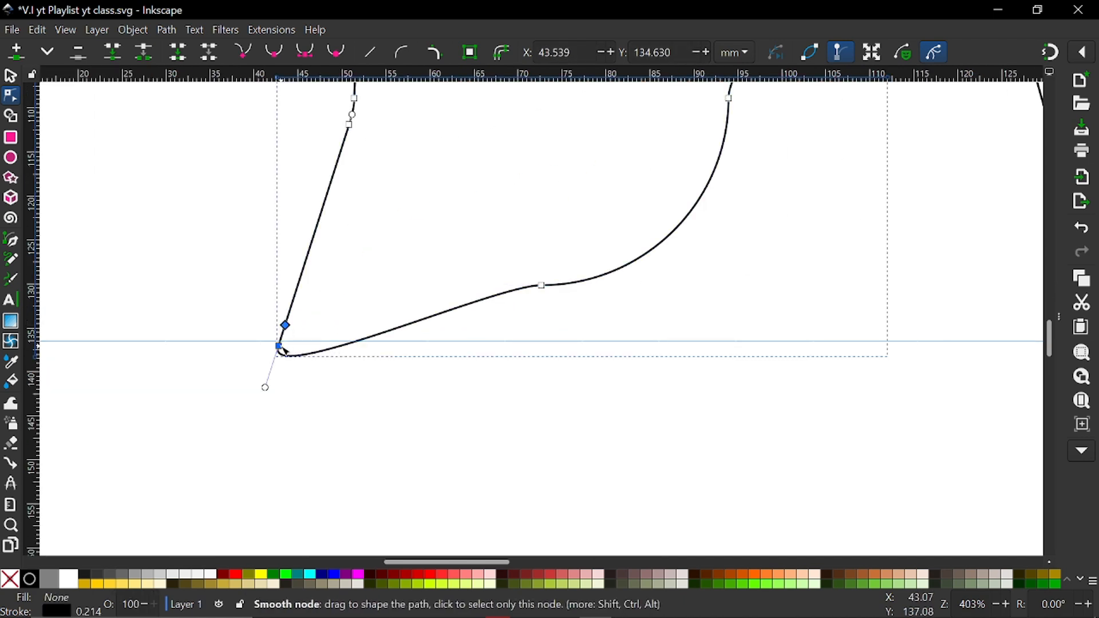
pyautogui.press('Delete')
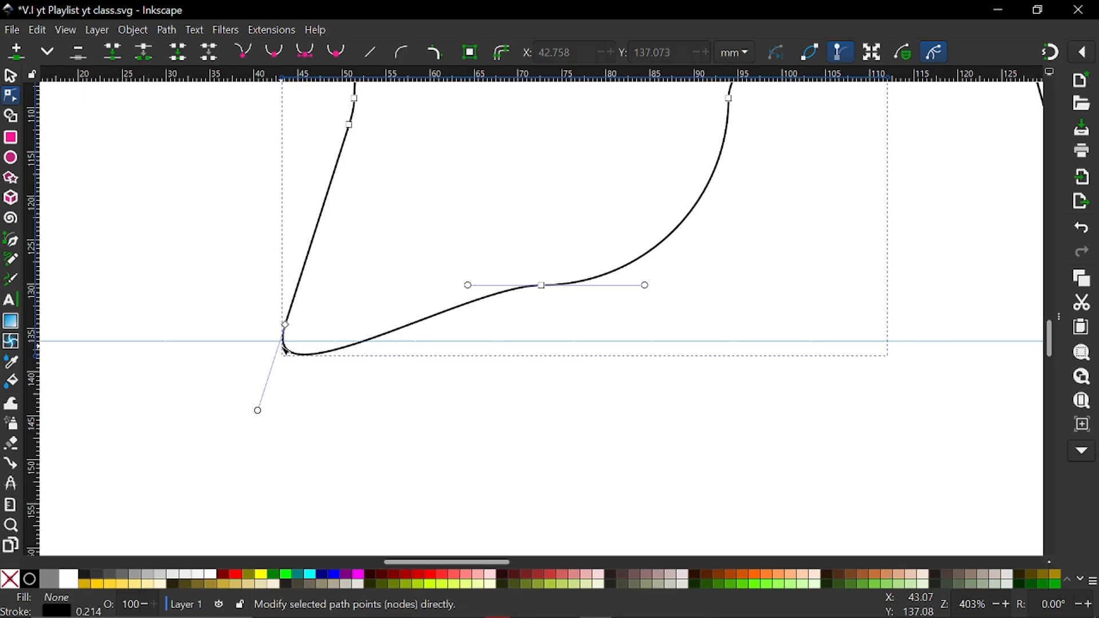
pyautogui.click(306, 434)
pyautogui.scroll(-3, 309, 423)
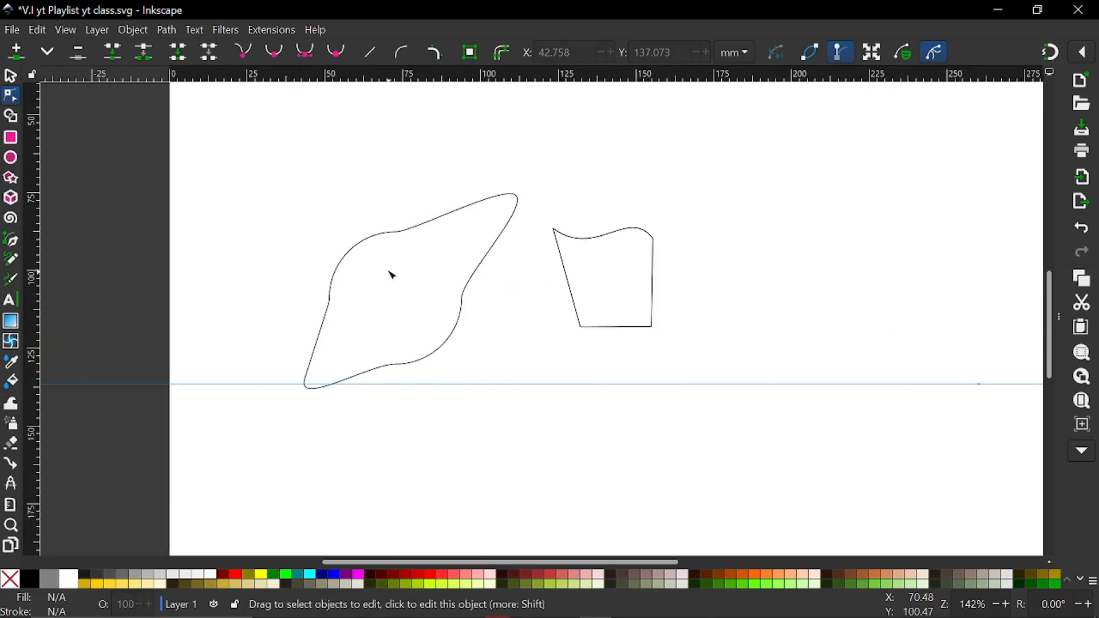
# Bulge the upper-left curve slightly outward by adjusting the facing handles of the left node and the upper node
pyautogui.click(350, 247)
pyautogui.click(329, 299)
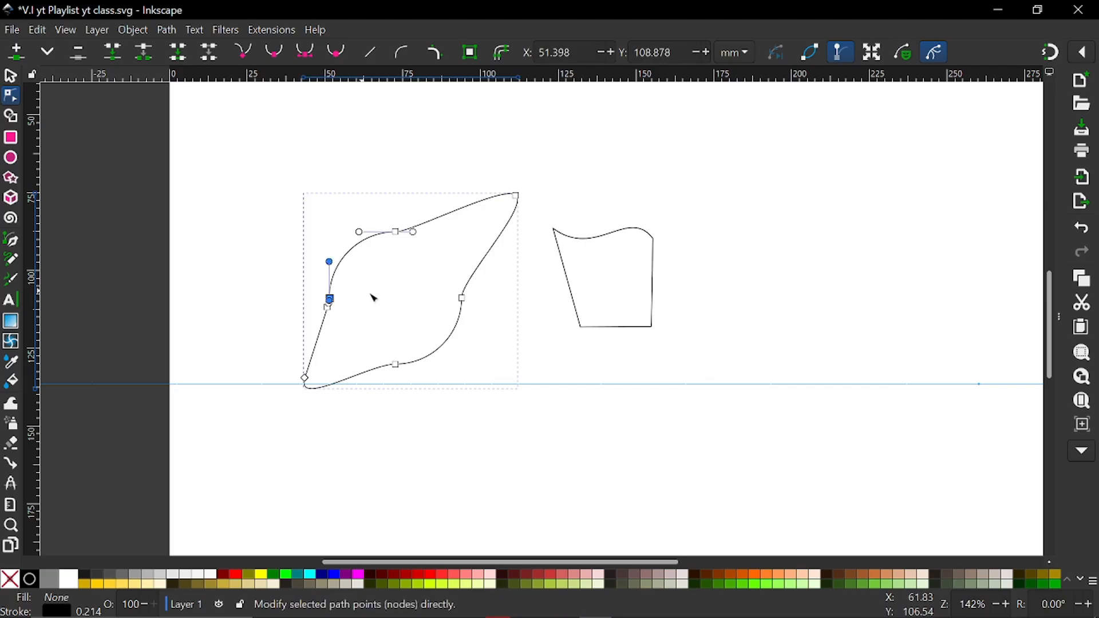
pyautogui.click(409, 320)
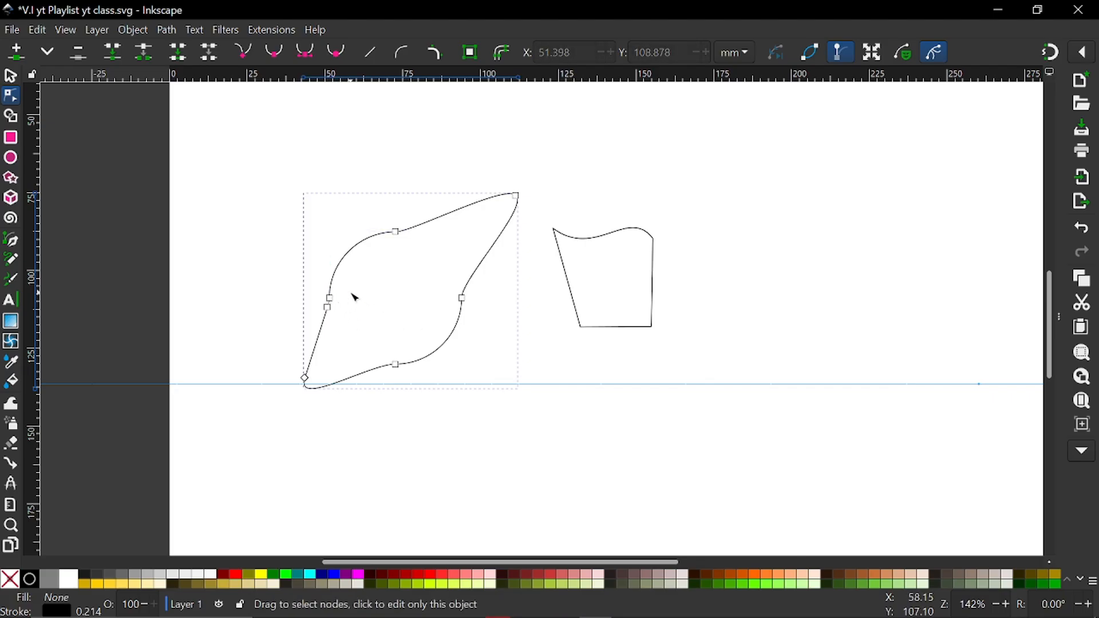
pyautogui.scroll(2, 355, 298)
pyautogui.click(308, 305)
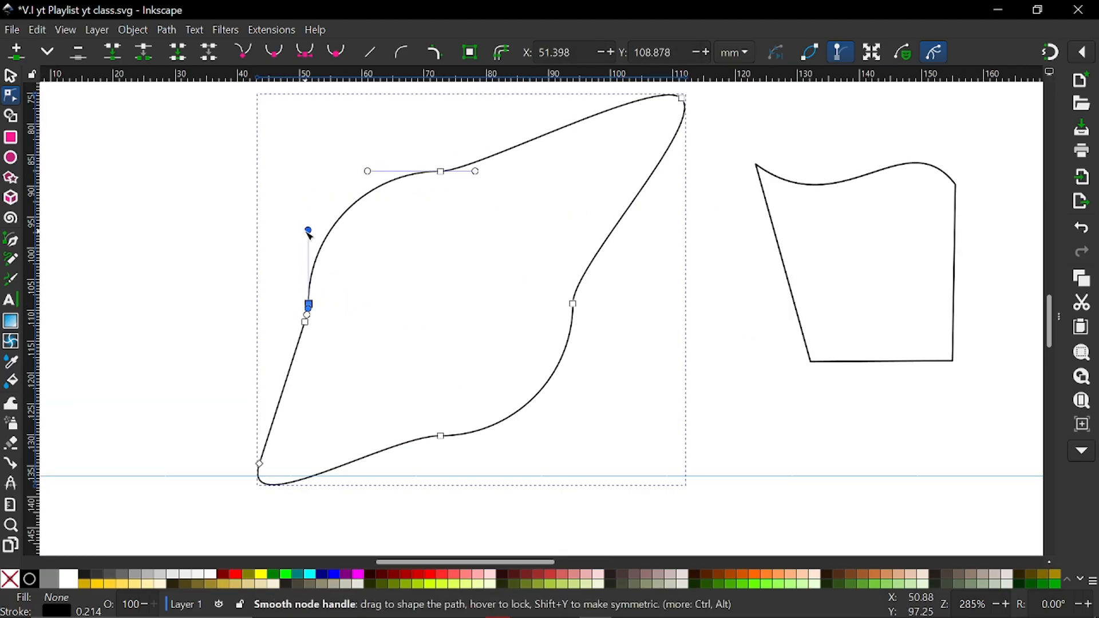
pyautogui.moveTo(309, 231); pyautogui.dragTo(292, 229)
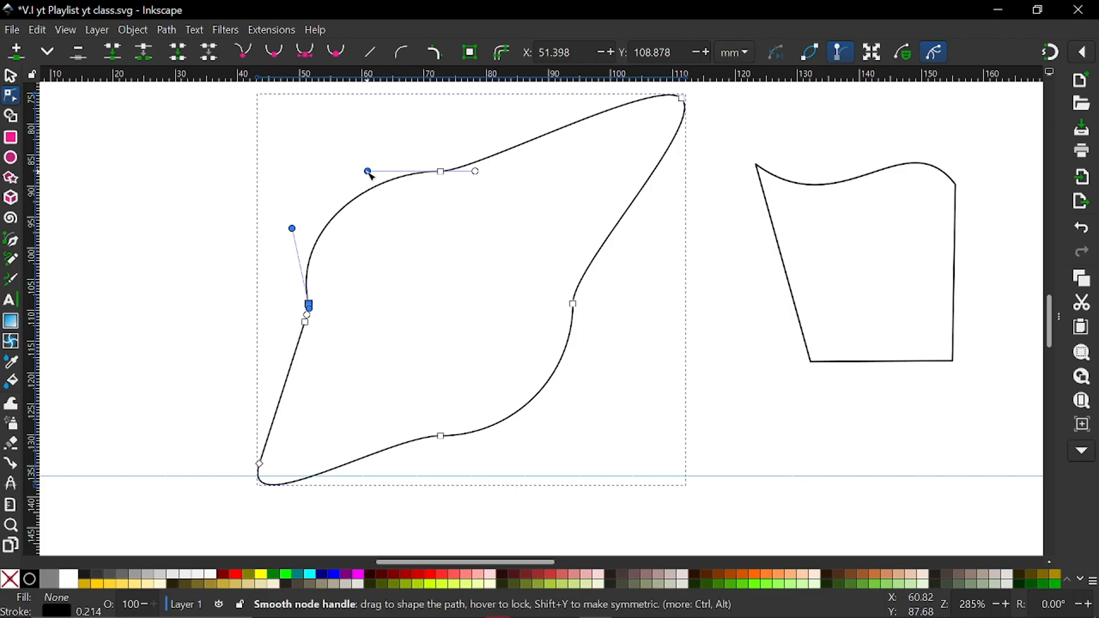
pyautogui.moveTo(368, 172); pyautogui.dragTo(365, 160)
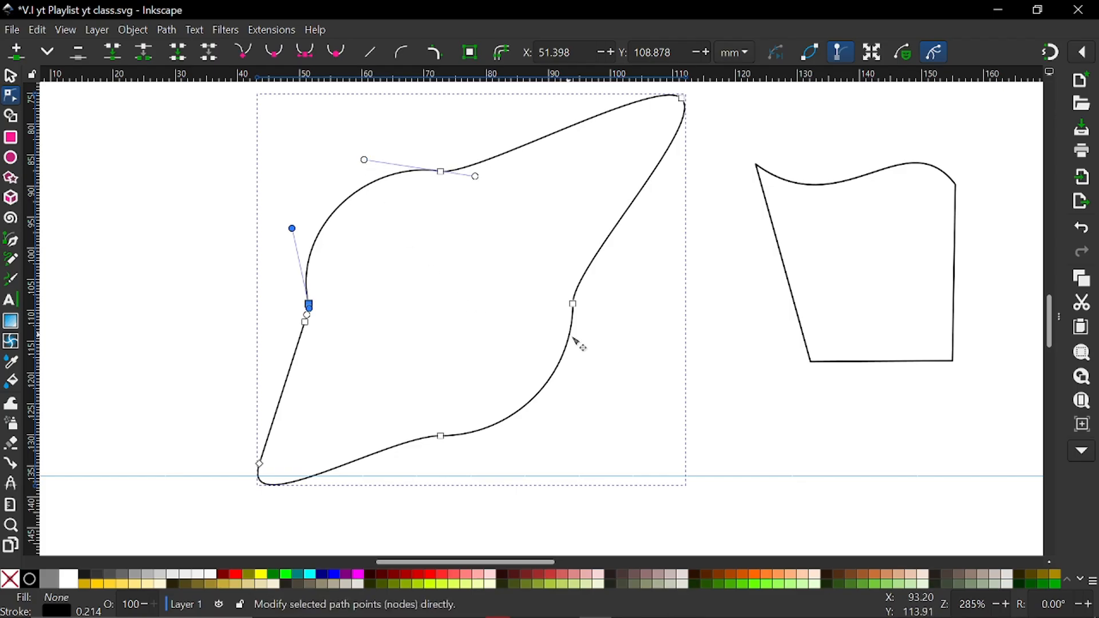
# Bulge the lower-right curve slightly outward by adjusting the facing handles of the bottom node and the right node
pyautogui.click(573, 304)
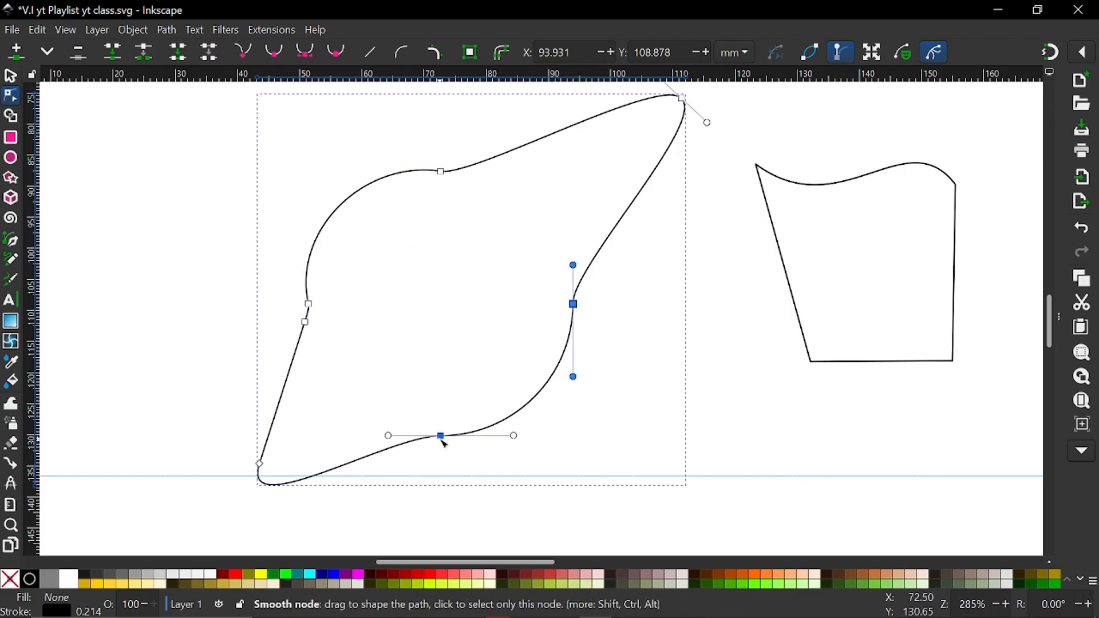
pyautogui.click(440, 436)
pyautogui.moveTo(514, 436); pyautogui.dragTo(517, 445)
pyautogui.moveTo(572, 377); pyautogui.dragTo(575, 378)
pyautogui.scroll(-4, 576, 379)
pyautogui.scroll(1, 579, 381)
pyautogui.hscroll(4, 579, 380)
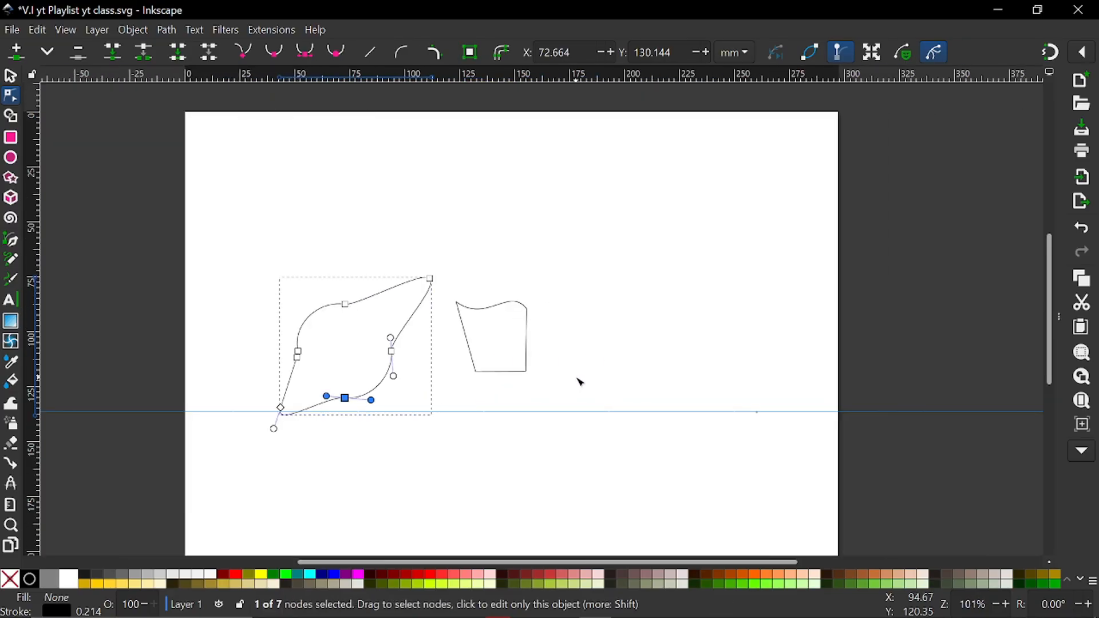
# Scale the reshaped circle down about its center to about 35.2 × 32.1 mm and move it to about X 157.8, Y 43.5 mm
pyautogui.click(11, 78)
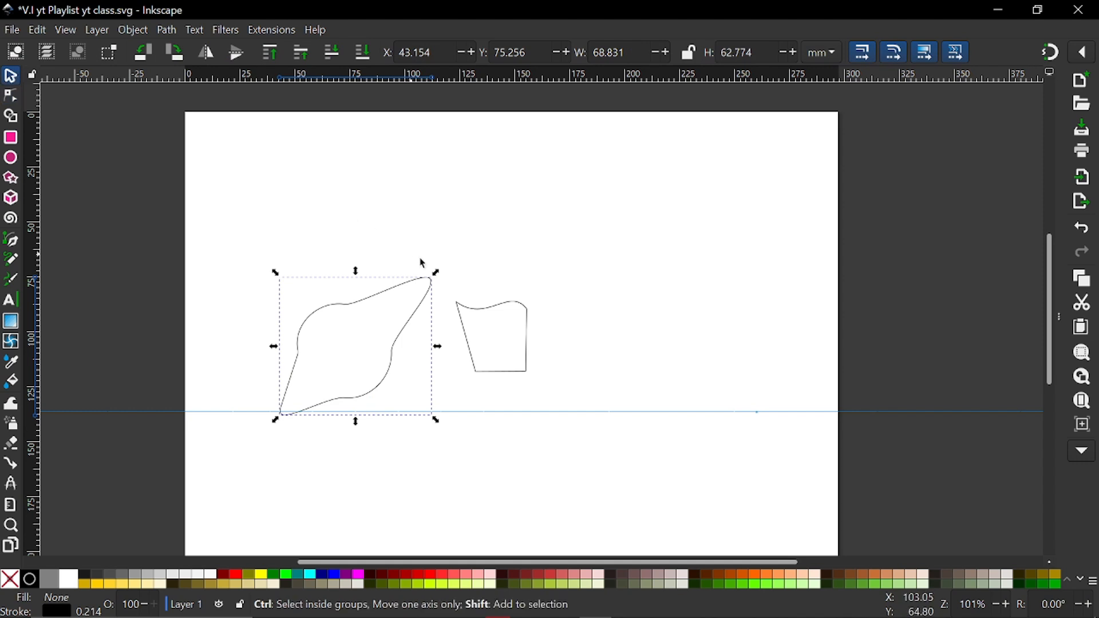
pyautogui.moveTo(424, 309); pyautogui.dragTo(424, 309)
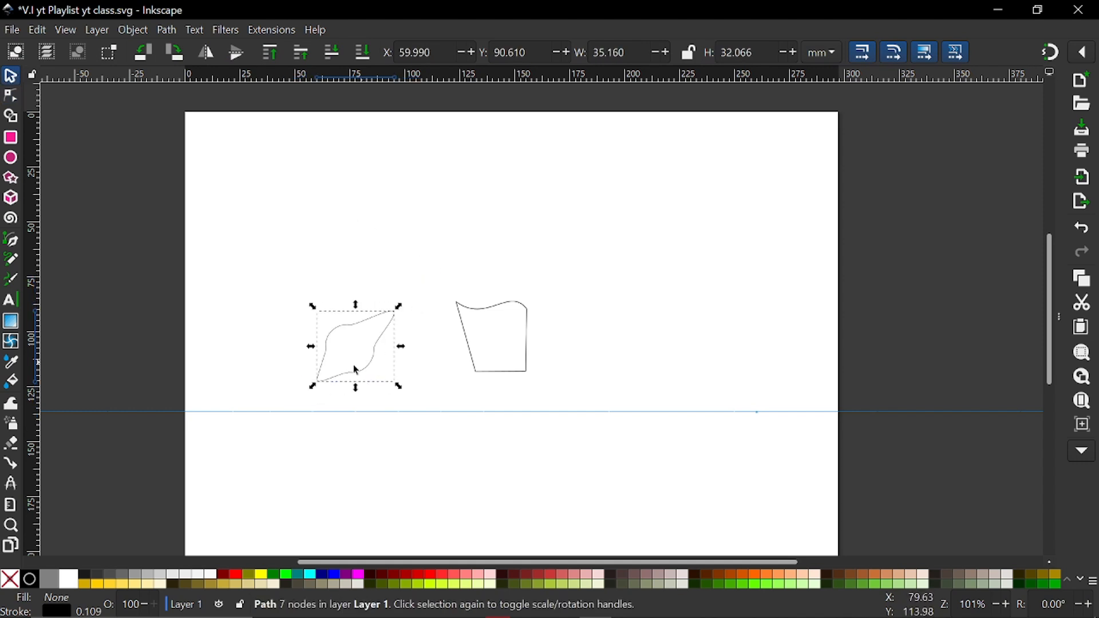
pyautogui.moveTo(362, 378); pyautogui.dragTo(570, 276)
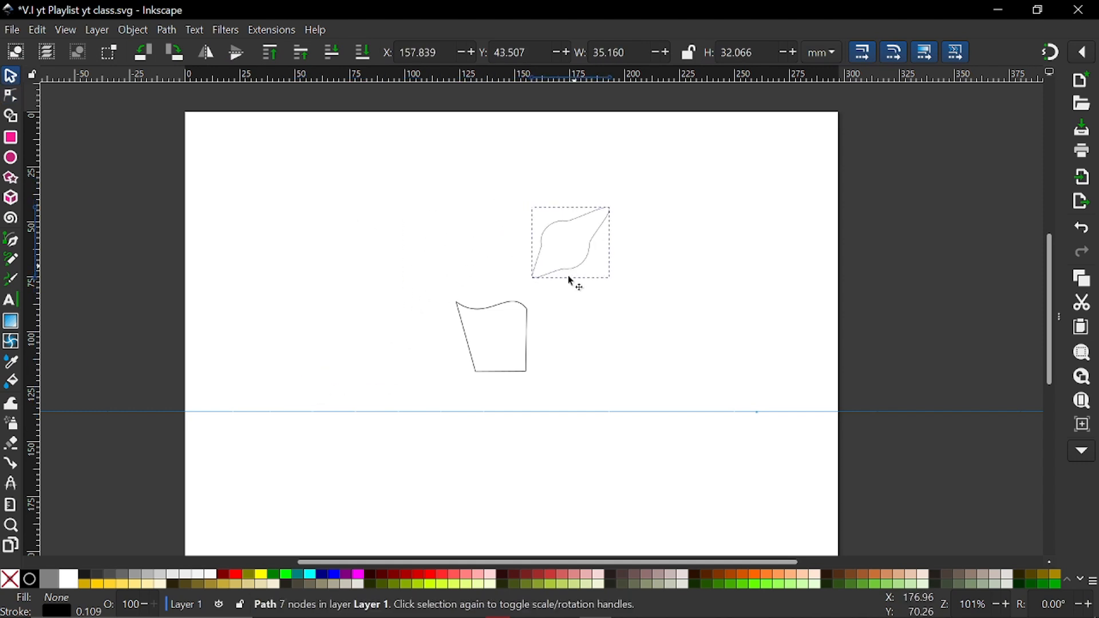
pyautogui.scroll(1, 320, 391)
pyautogui.scroll(1, 320, 390)
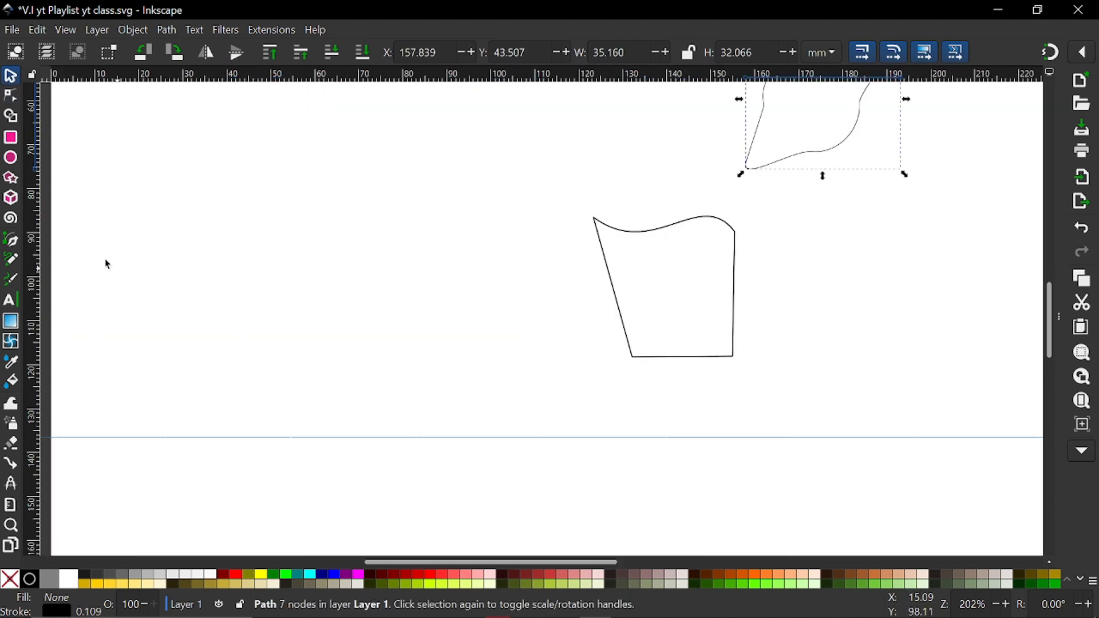
# Draw a five-corner polygon about 41.8 × 40.2 mm and move it to about X 37.4, Y 88.1 mm
pyautogui.click(10, 178)
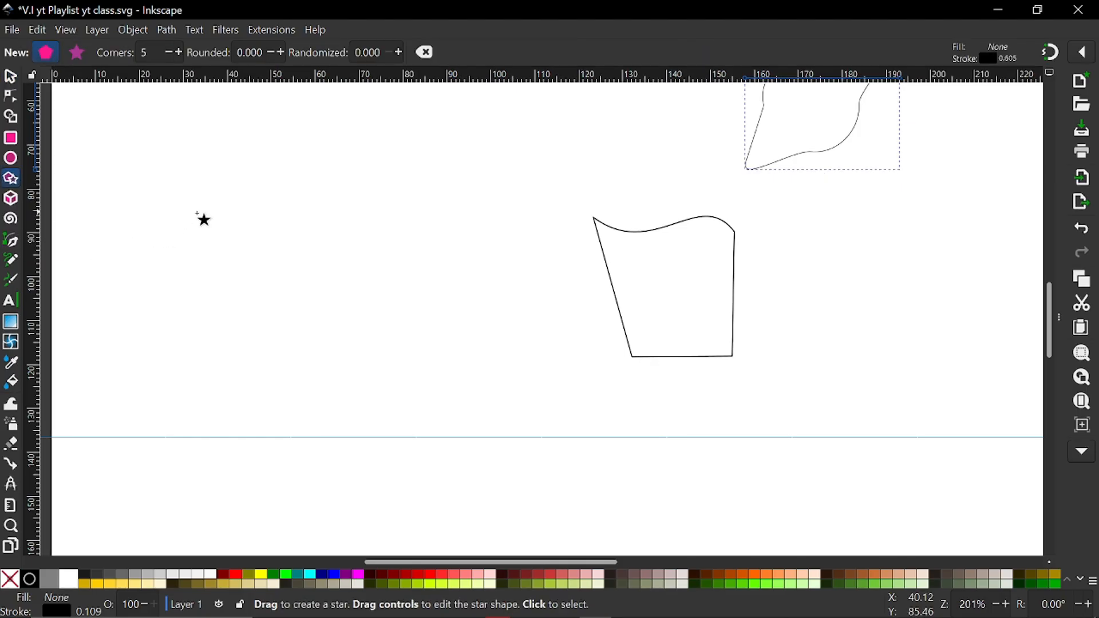
pyautogui.moveTo(250, 207); pyautogui.dragTo(309, 284)
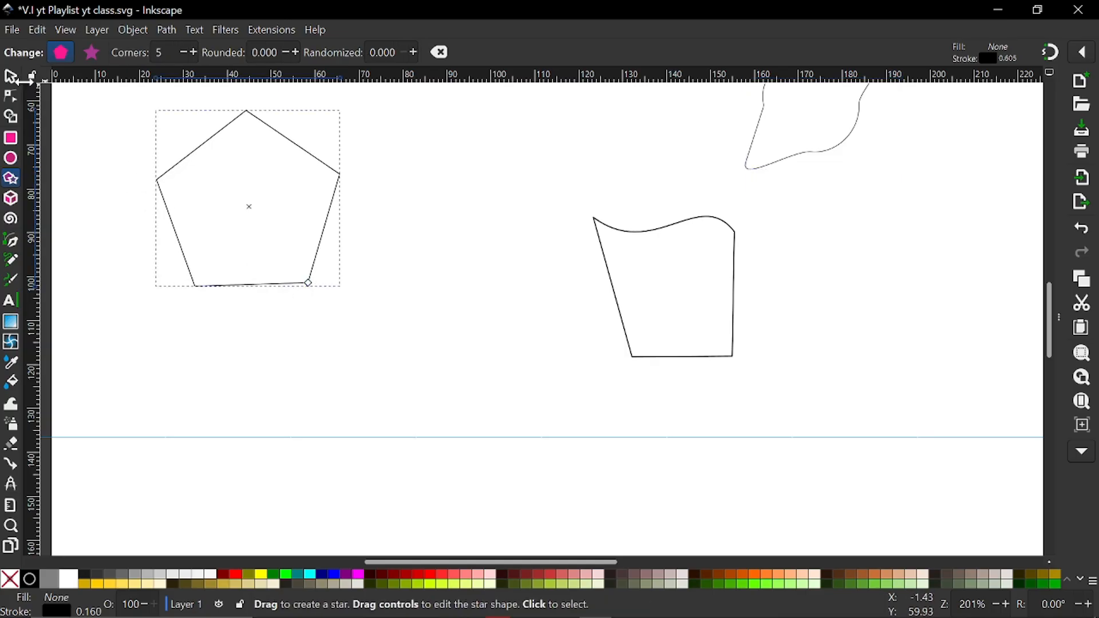
pyautogui.click(10, 77)
pyautogui.moveTo(238, 121); pyautogui.dragTo(296, 249)
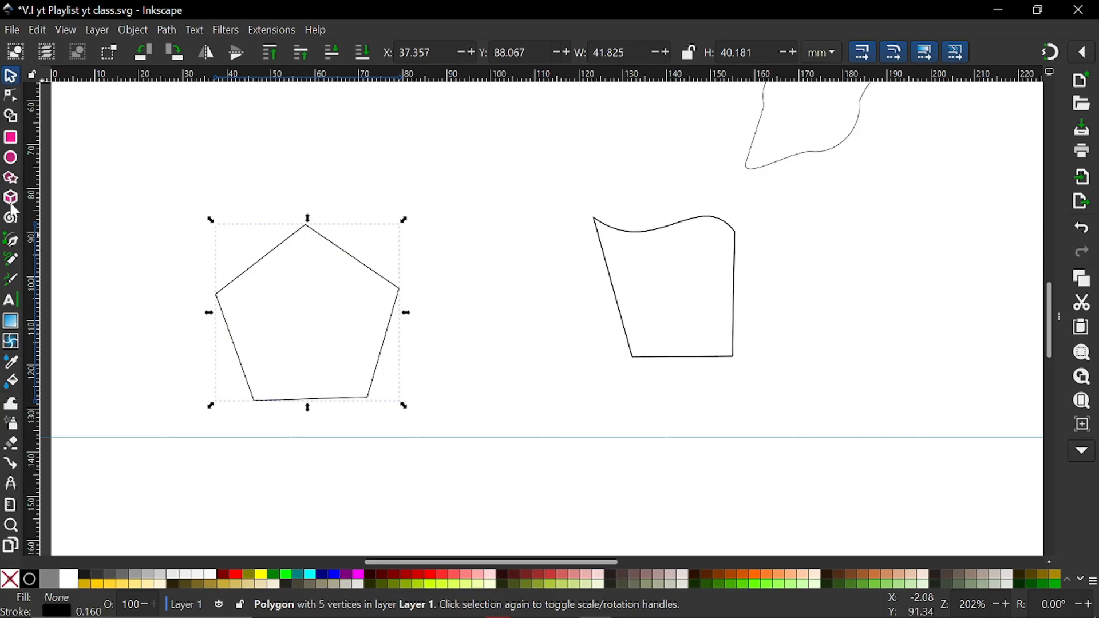
# Try raising the polygon's number of corners one at a time to 8, and reduce it back to 5
pyautogui.click(12, 180)
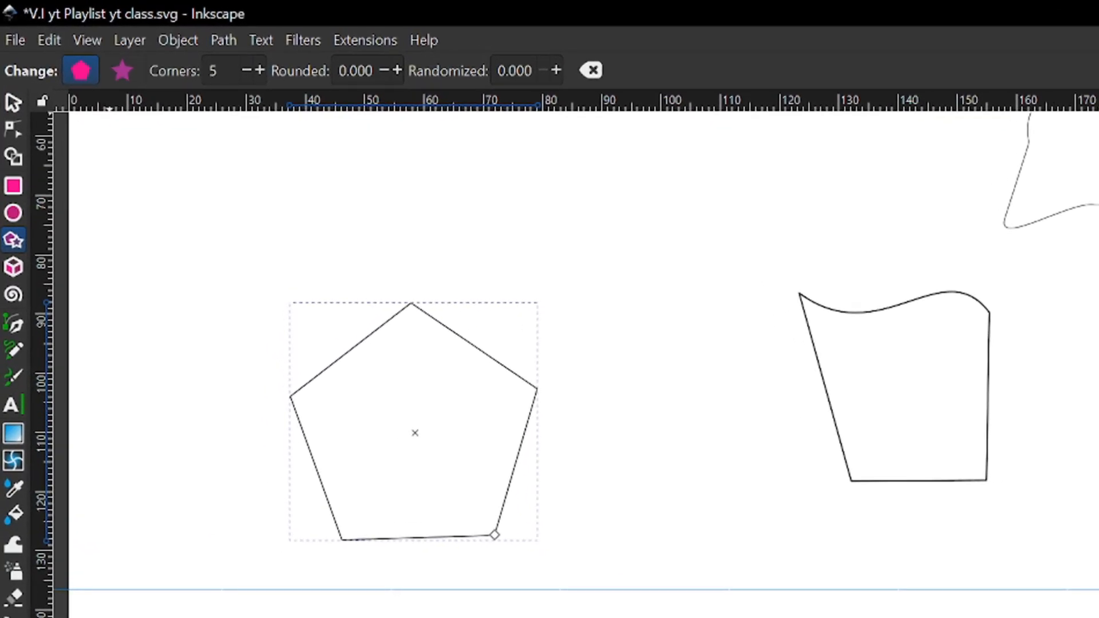
pyautogui.click(262, 69)
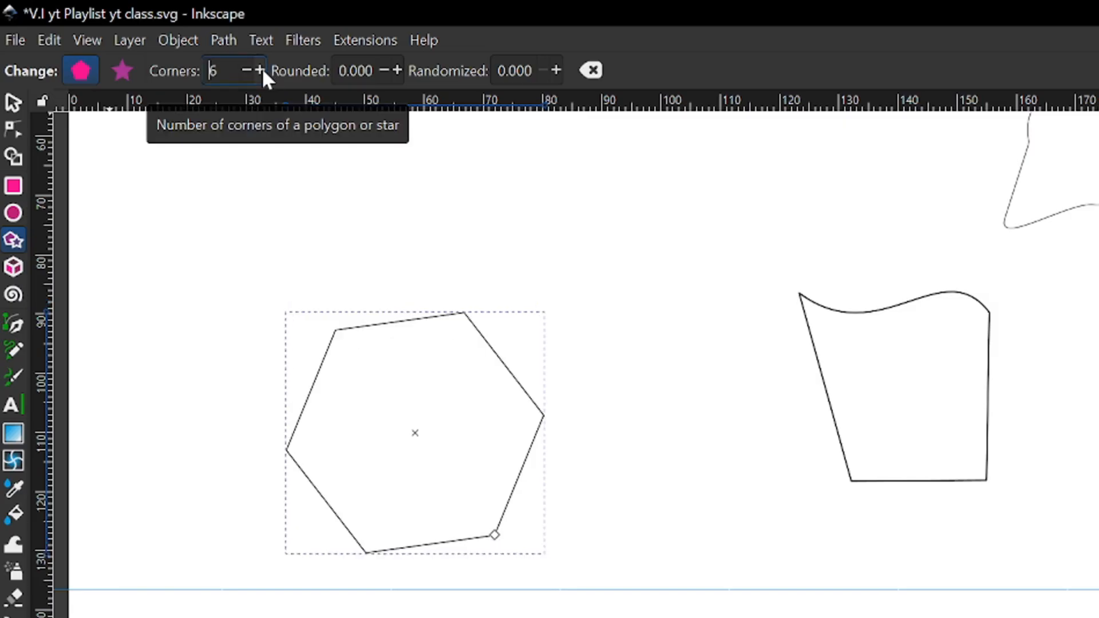
pyautogui.click(262, 69)
pyautogui.click(262, 68)
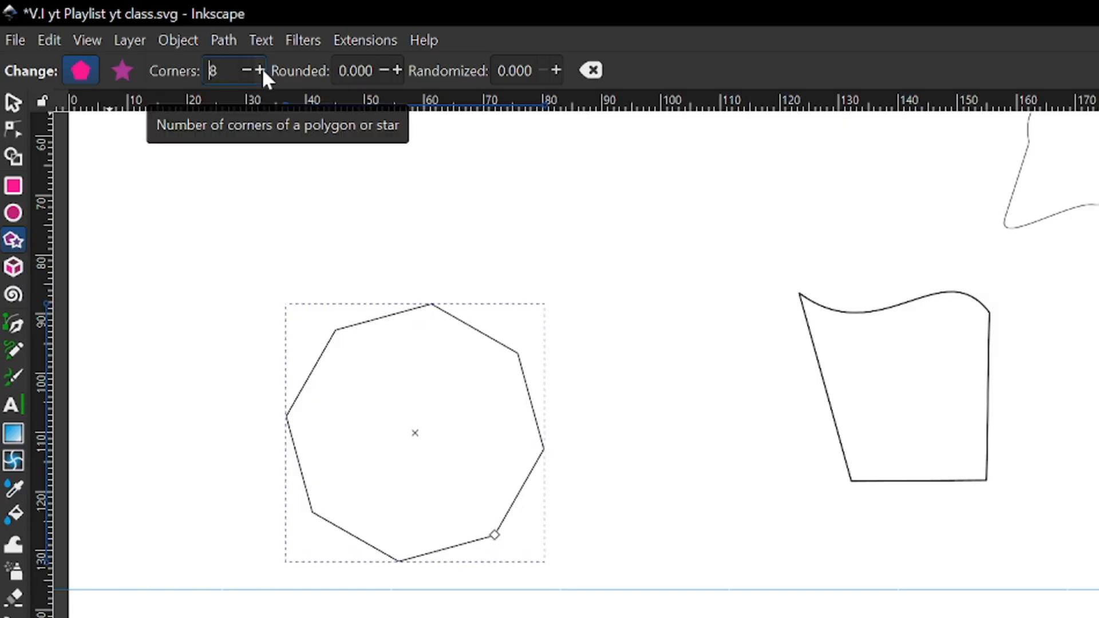
pyautogui.click(246, 69)
pyautogui.click(246, 68)
pyautogui.click(247, 69)
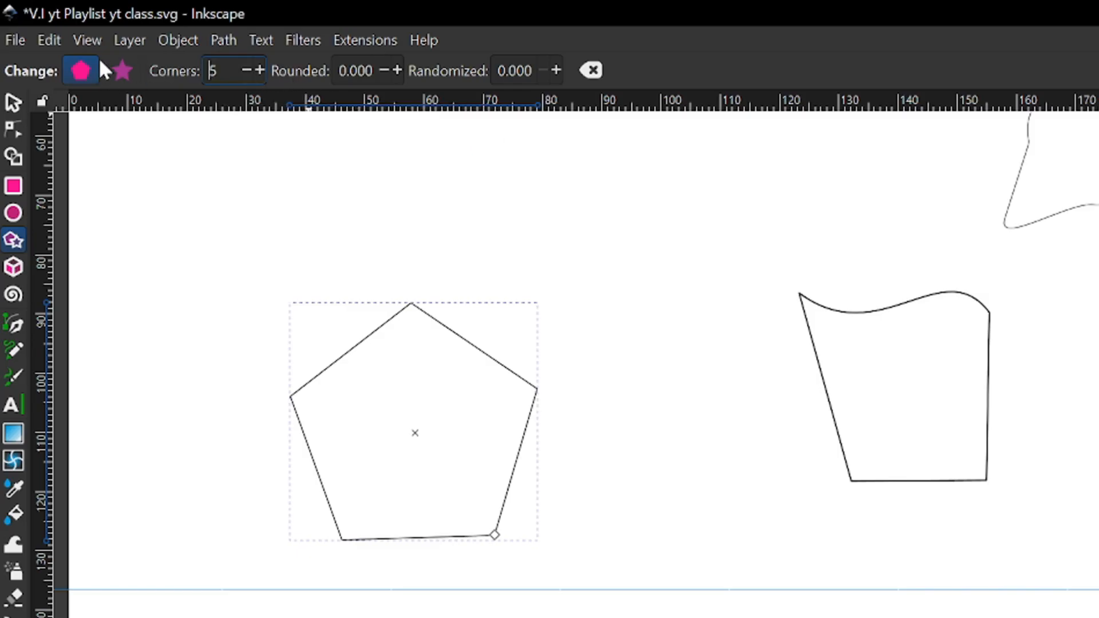
# Switch the shape type to star and draw a second five-corner shape about 25 mm wide between the pentagon and the reshaped square
pyautogui.click(123, 72)
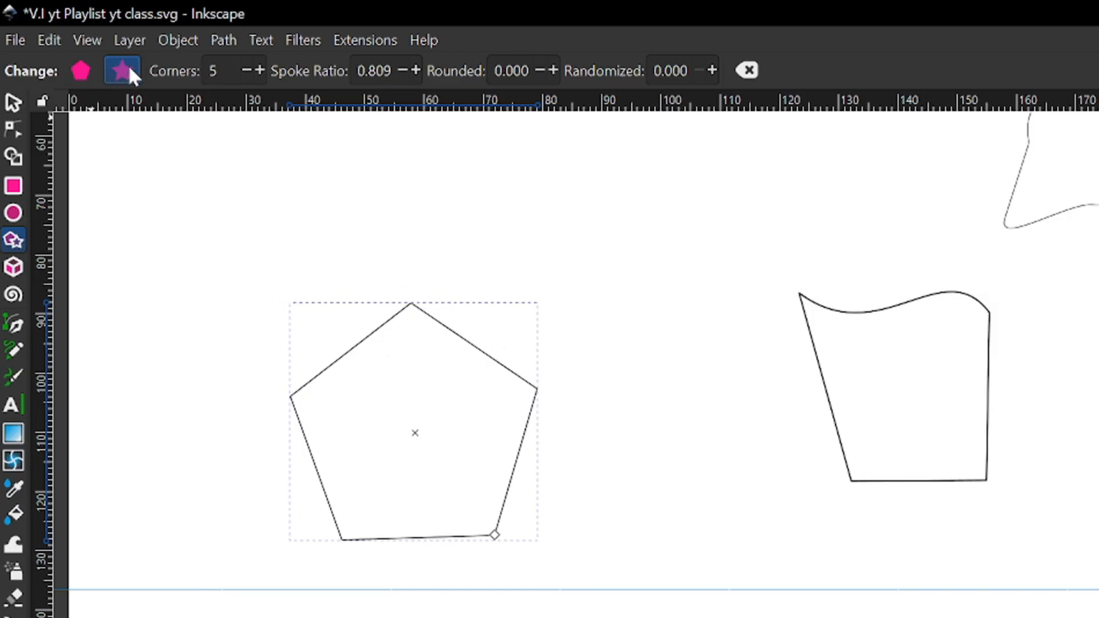
pyautogui.moveTo(633, 346); pyautogui.dragTo(678, 407)
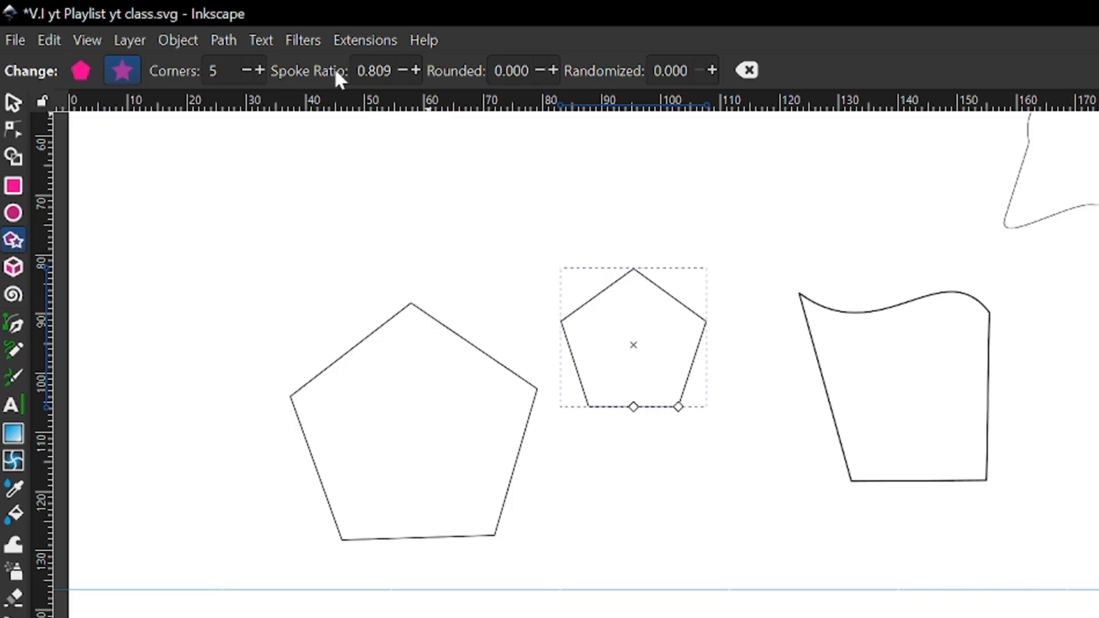
# Raise the smaller five-corner shape's spoke ratio to 1.000 and its corner rounding to 0.090
pyautogui.click(259, 69)
pyautogui.click(247, 69)
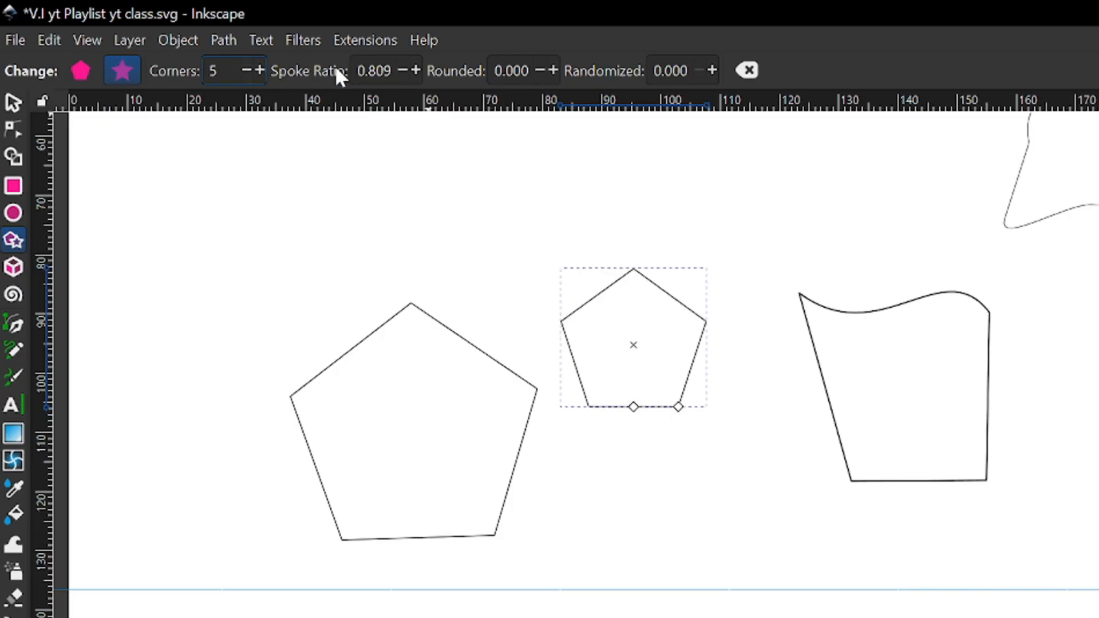
pyautogui.click(416, 69)
pyautogui.click(415, 70)
pyautogui.click(416, 69)
pyautogui.moveTo(415, 70); pyautogui.dragTo(415, 69)
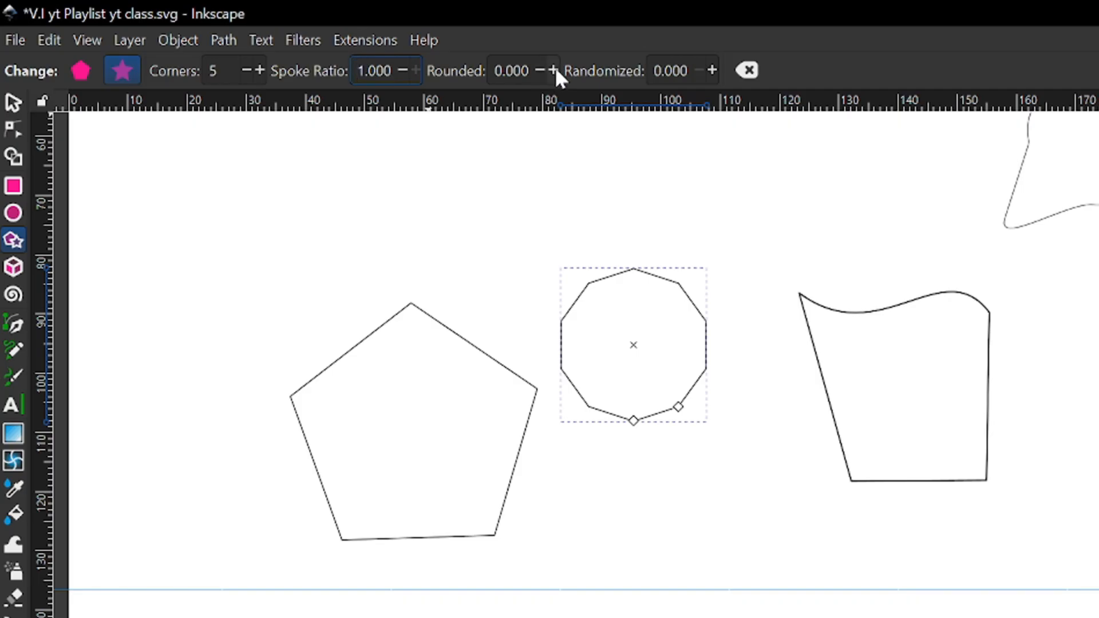
pyautogui.moveTo(554, 66); pyautogui.dragTo(554, 67)
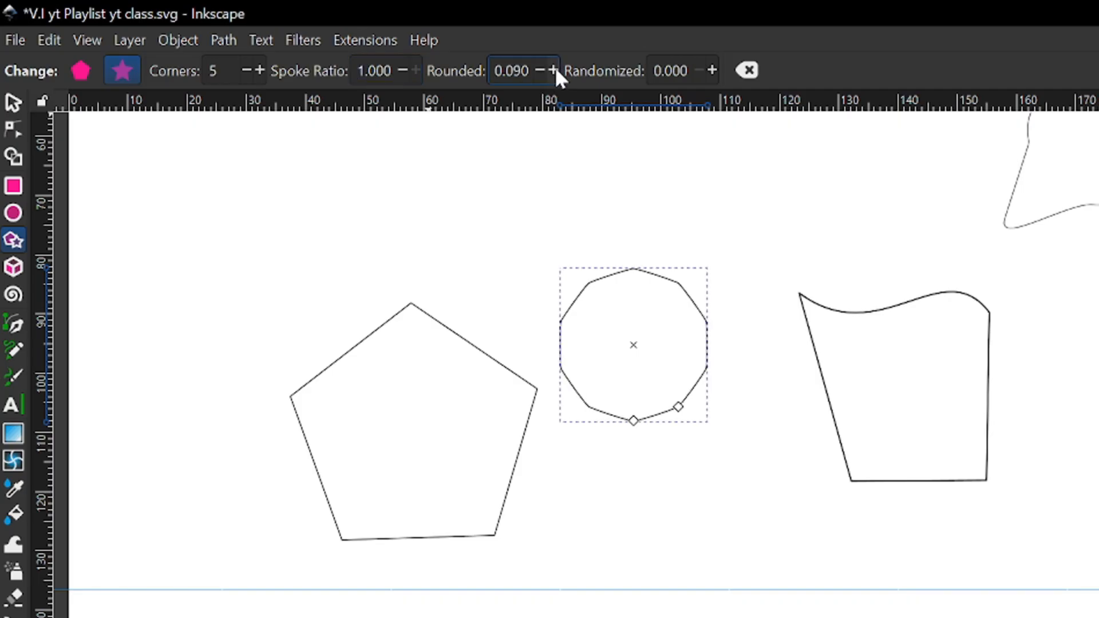
# Pull the smaller shape's inner handle toward its center with the node tool, forming a five-armed star with a spoke ratio of about 0.279
pyautogui.click(14, 131)
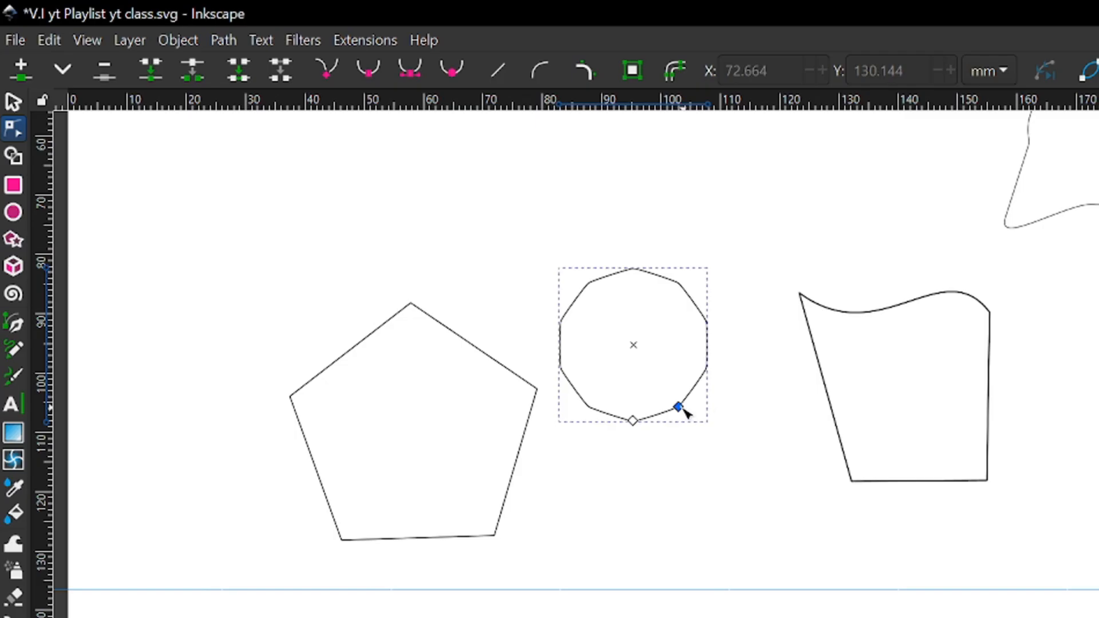
pyautogui.moveTo(678, 407); pyautogui.dragTo(641, 371)
pyautogui.keyDown('ctrl'); pyautogui.scroll(1, 640, 367); pyautogui.keyUp('ctrl')
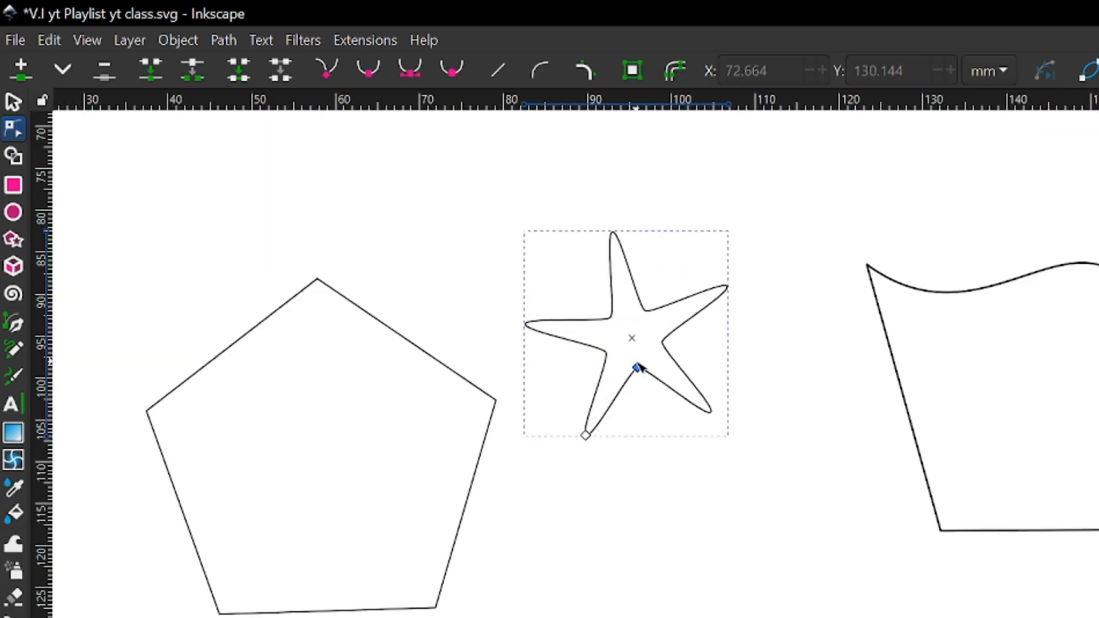
# Sharpen the star's tips by lowering its corner rounding to -0.040
pyautogui.click(12, 240)
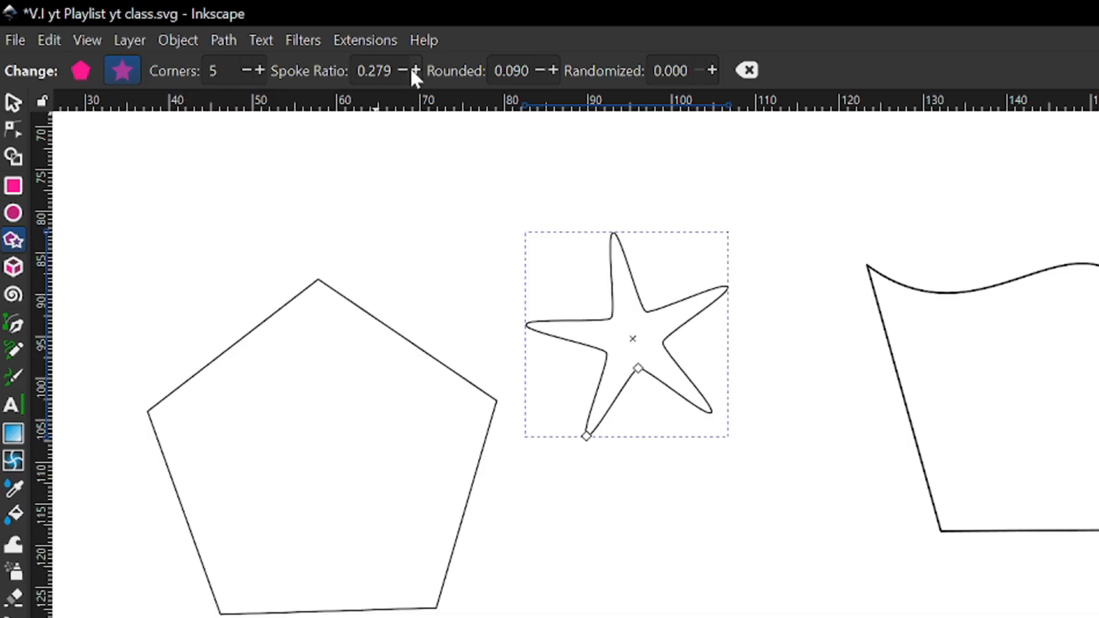
pyautogui.click(541, 70)
pyautogui.click(541, 70)
pyautogui.click(541, 70)
pyautogui.click(541, 70)
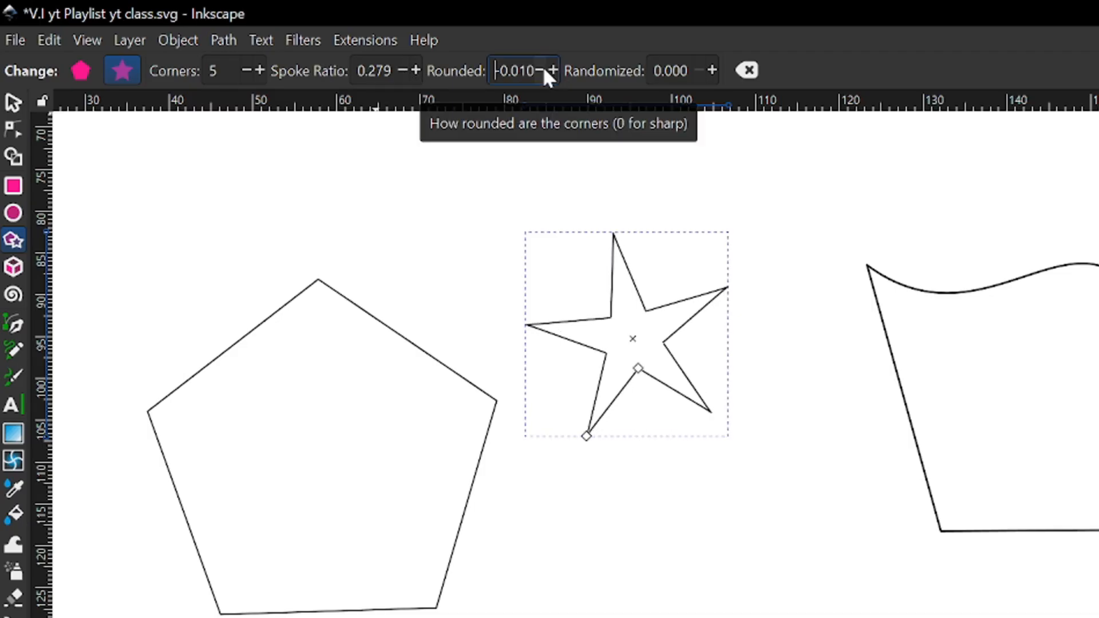
pyautogui.click(541, 70)
pyautogui.click(541, 69)
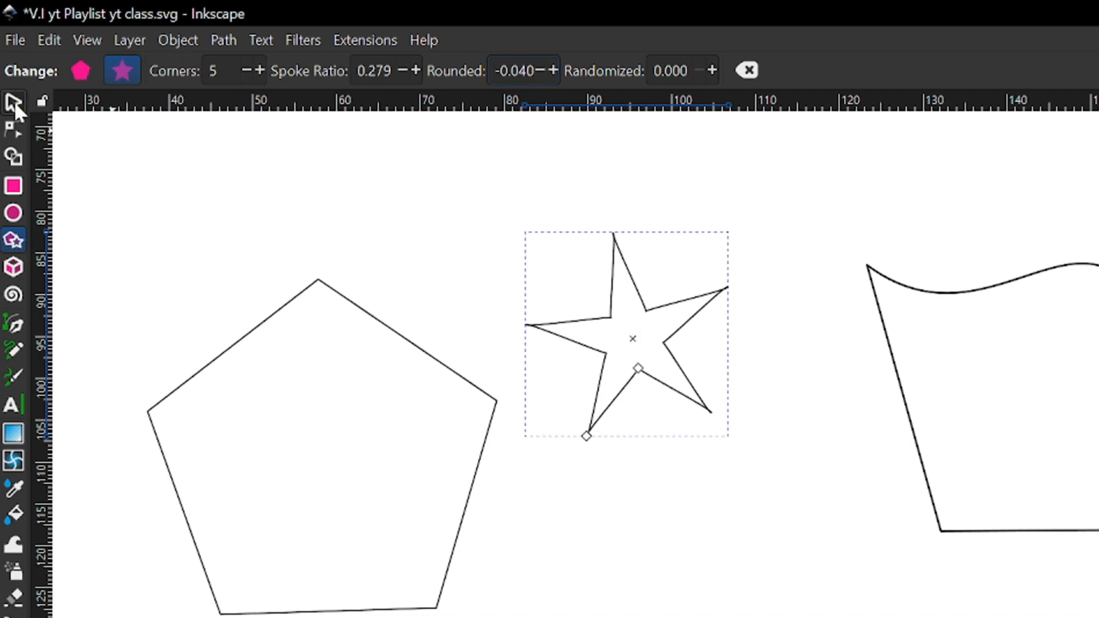
# Scale the large pentagon down about its center to about 17.3 × 16.6 mm
pyautogui.click(15, 101)
pyautogui.click(290, 310)
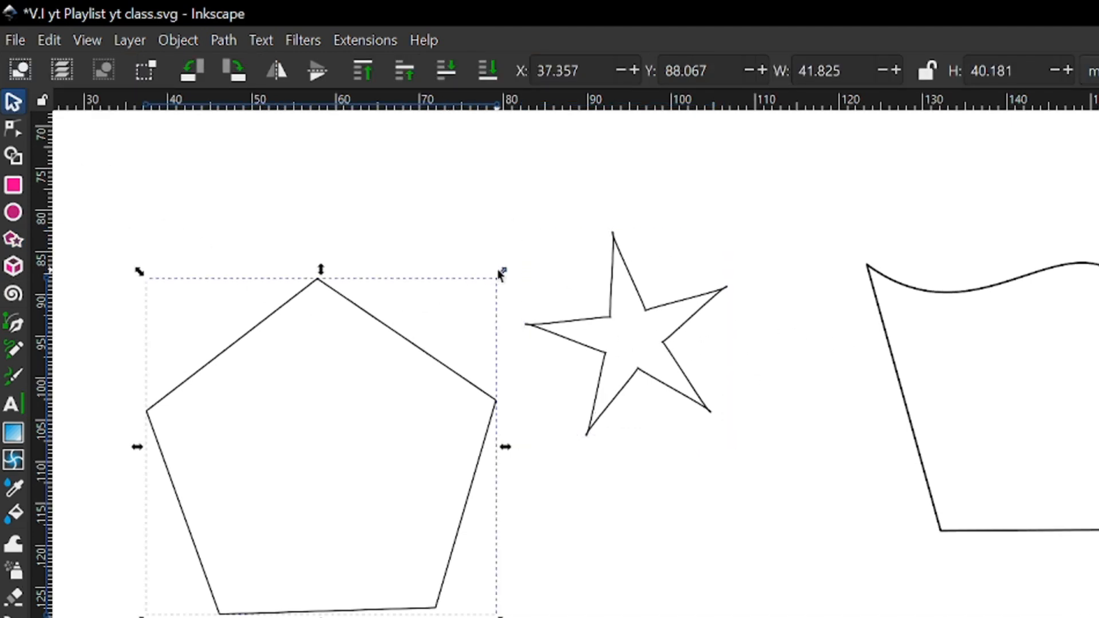
pyautogui.moveTo(502, 271); pyautogui.dragTo(408, 379)
# Move the star to about X 78.0, Y 94.2 mm and rotate it slightly clockwise
pyautogui.click(634, 387)
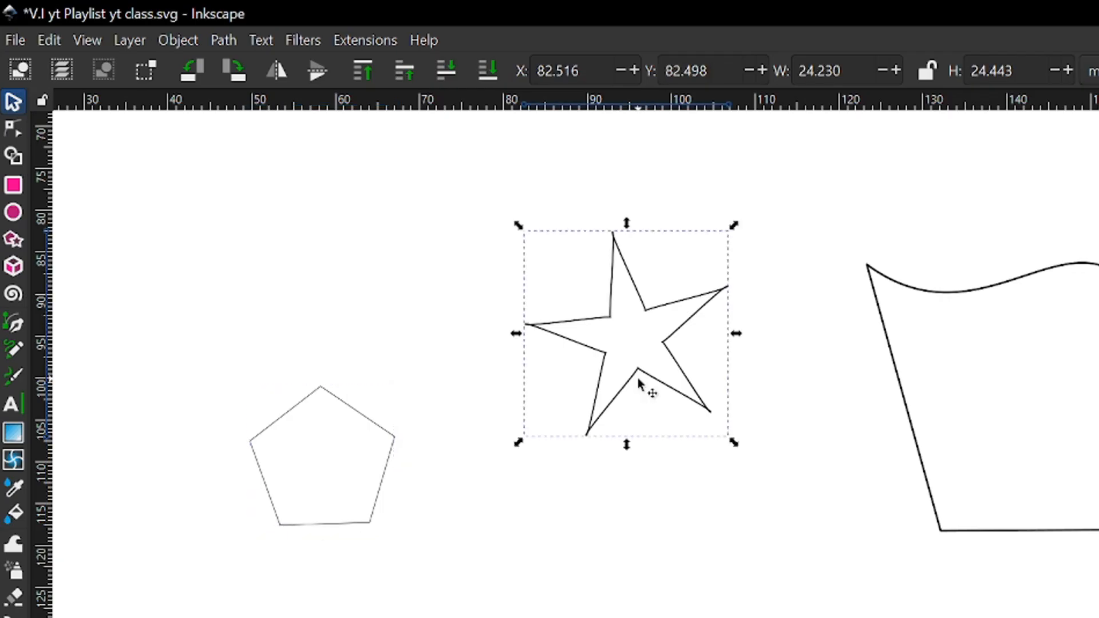
pyautogui.moveTo(623, 420); pyautogui.dragTo(603, 481)
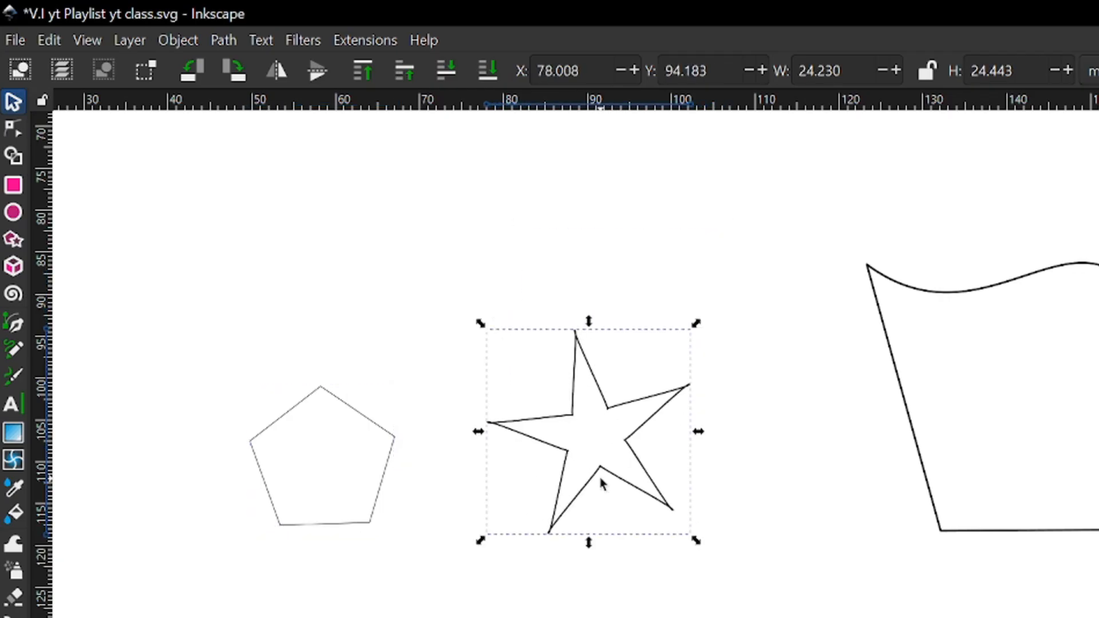
pyautogui.click(672, 372)
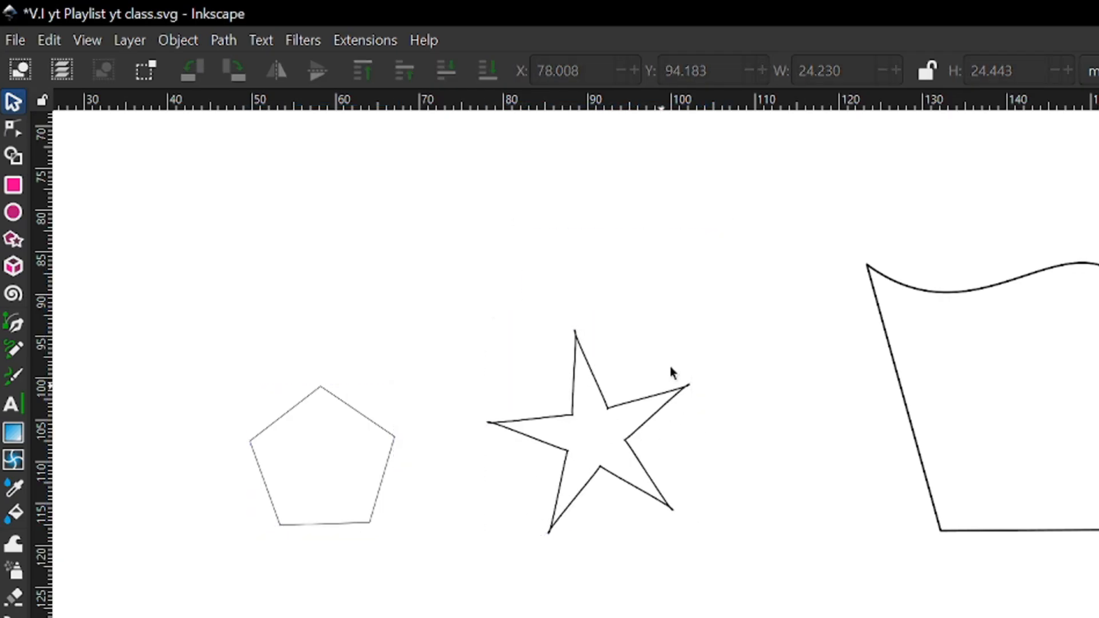
pyautogui.click(642, 433)
pyautogui.click(681, 395)
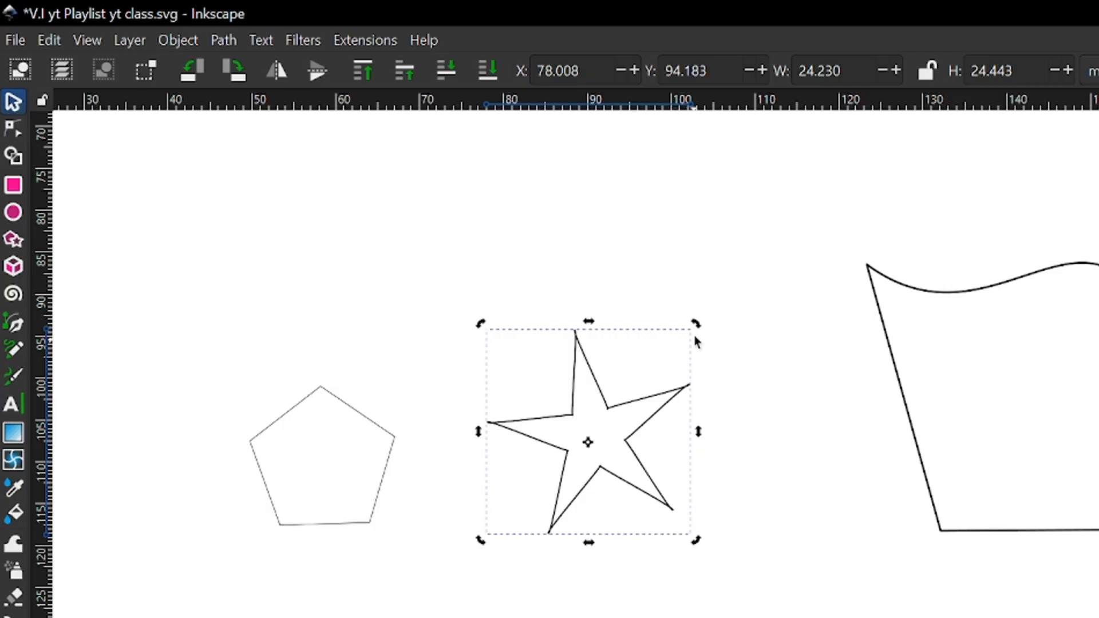
pyautogui.moveTo(696, 342); pyautogui.dragTo(718, 389)
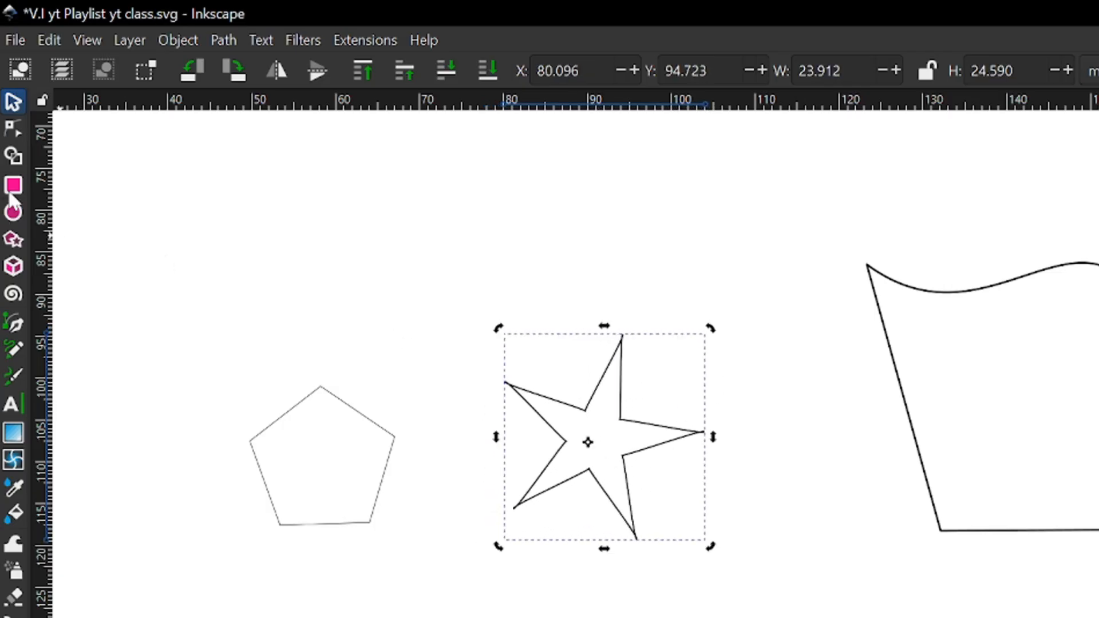
# Convert the star to a path and delete its two lower tip nodes and the inner corner node between them
pyautogui.click(13, 129)
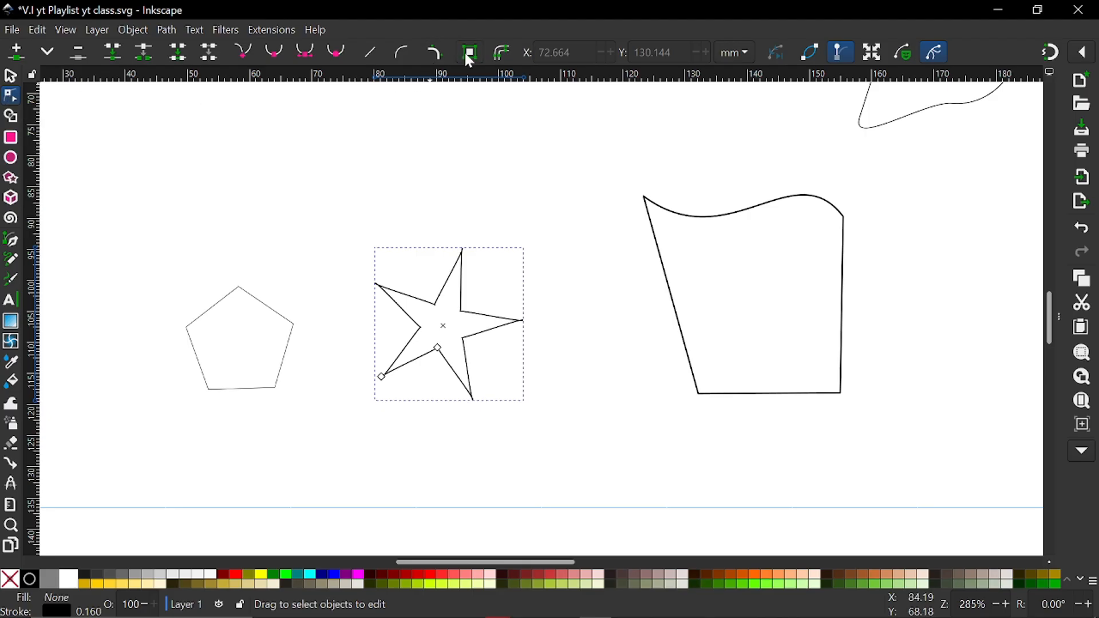
pyautogui.click(465, 53)
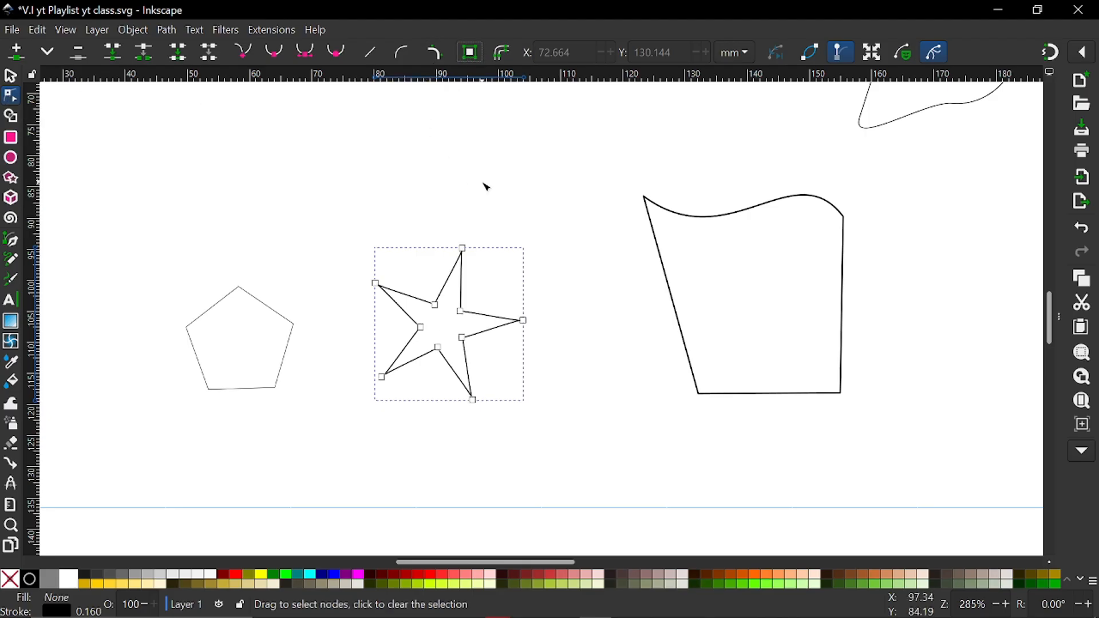
pyautogui.keyDown('ctrl'); pyautogui.scroll(2, 459, 346); pyautogui.keyUp('ctrl')
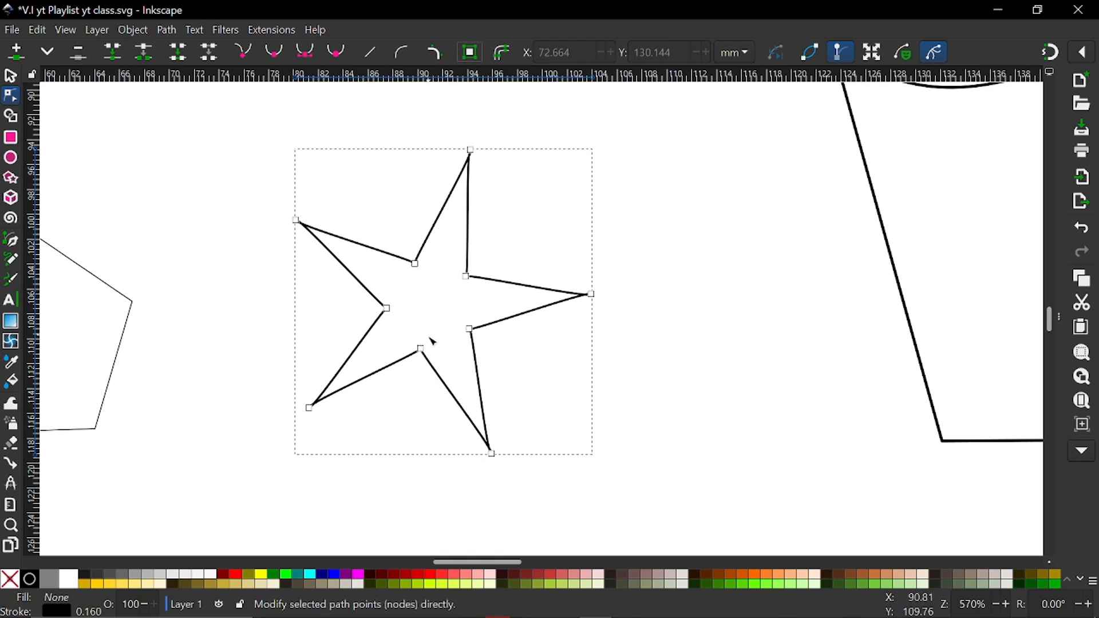
pyautogui.click(310, 409)
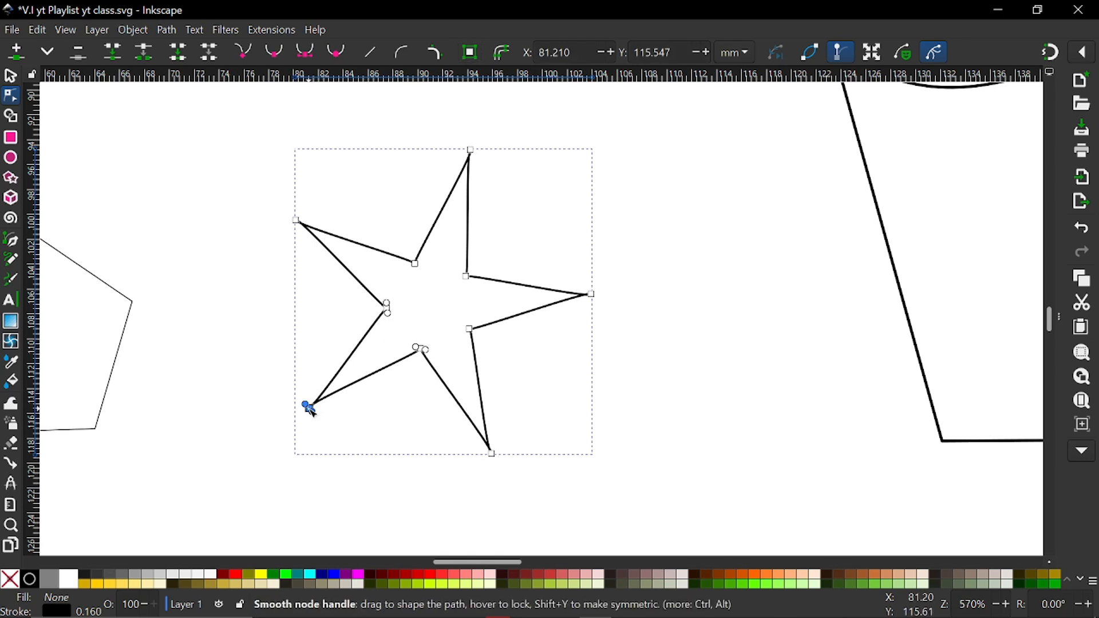
pyautogui.press('Delete')
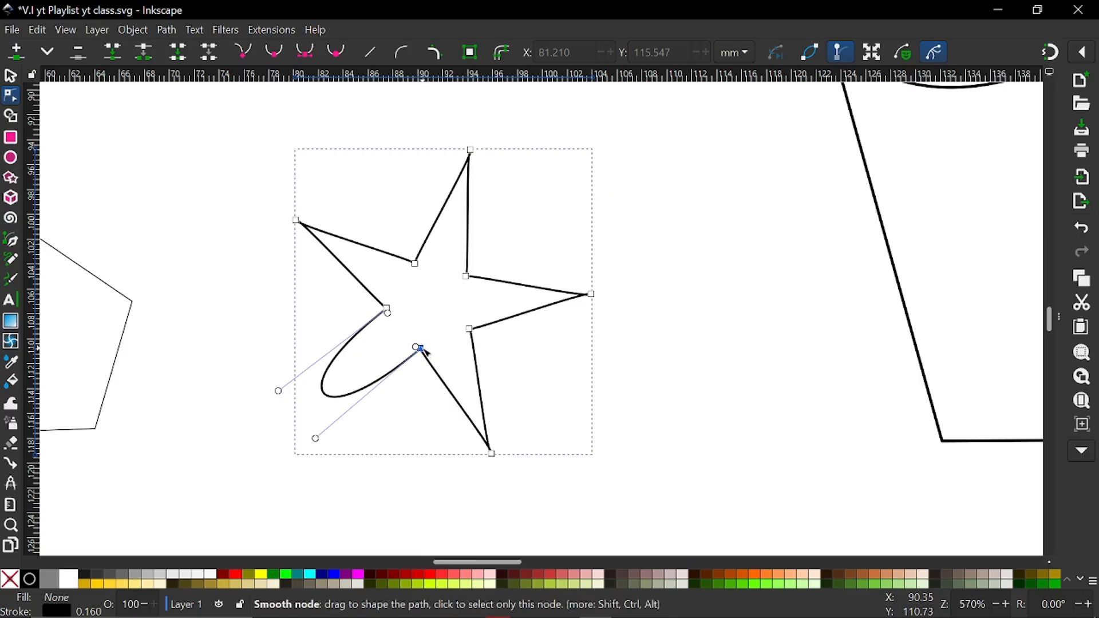
pyautogui.press('Delete')
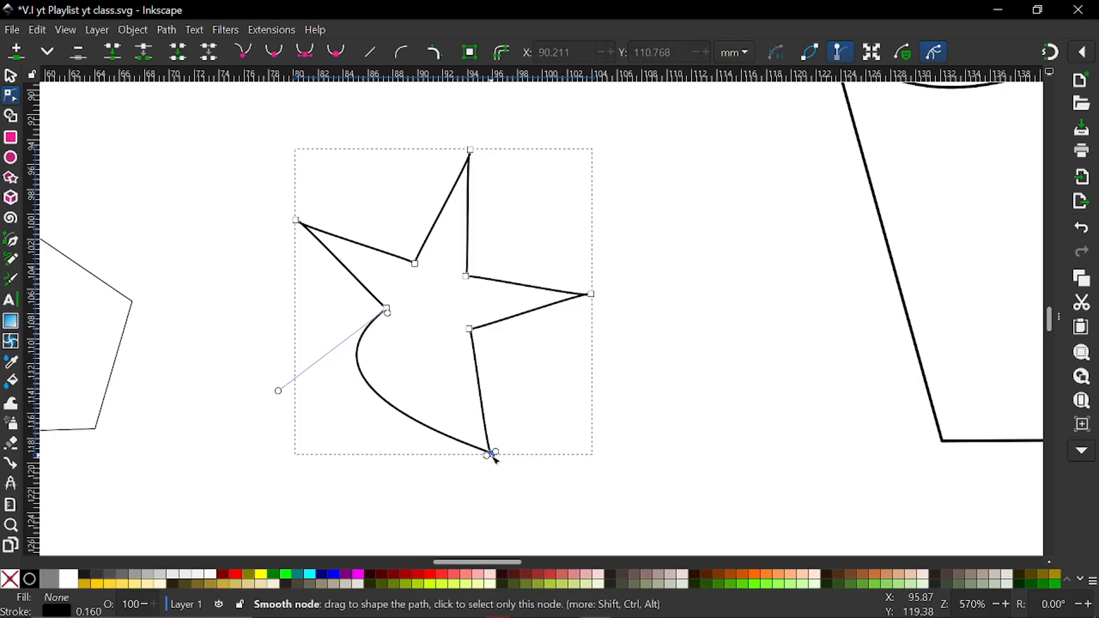
pyautogui.press('Delete')
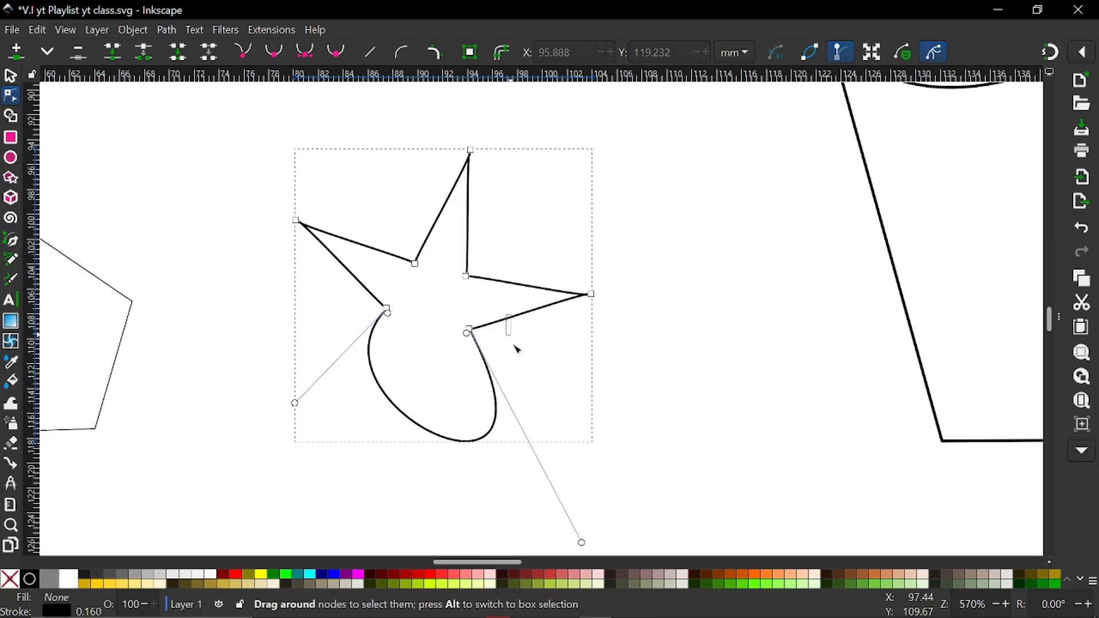
# Try bending the right arm's lower segment and inserting a node on the lower curve, undoing both edits
pyautogui.moveTo(530, 315); pyautogui.dragTo(547, 368)
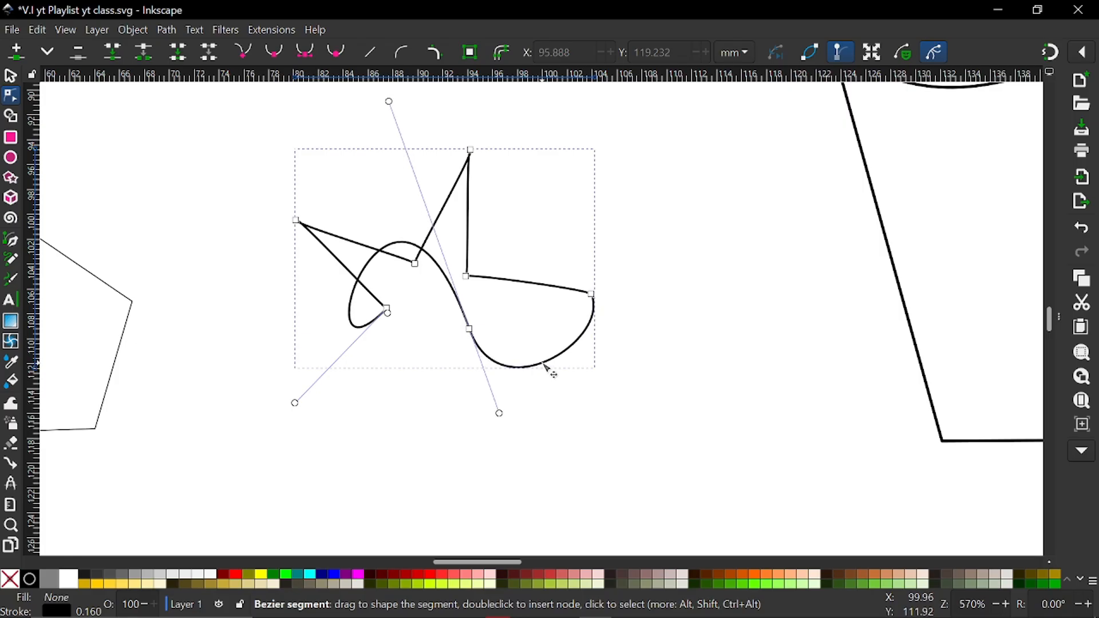
pyautogui.hotkey('ctrl', 'z')
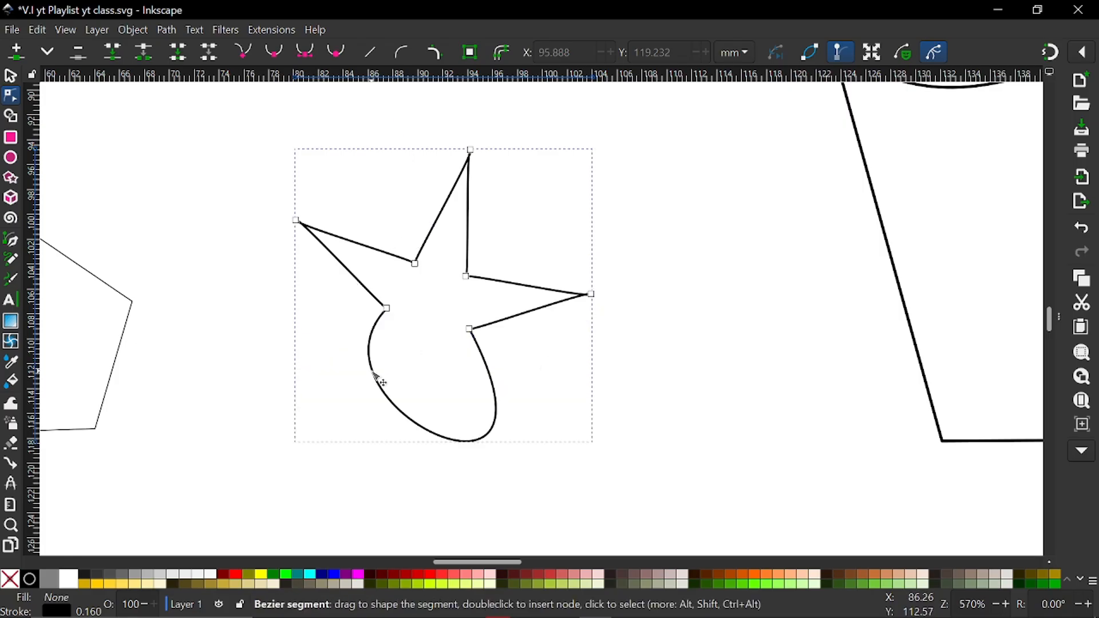
pyautogui.doubleClick(372, 371)
pyautogui.hotkey('ctrl', 'z')
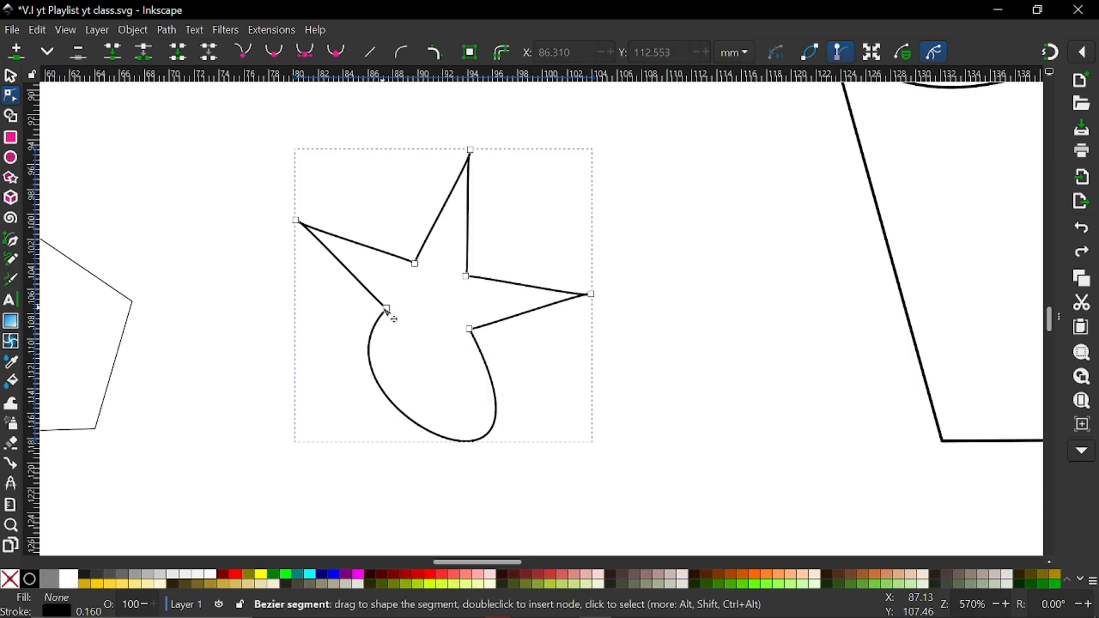
# Straighten the curved lower segment between the shape's two lower inner nodes into a line
pyautogui.click(388, 309)
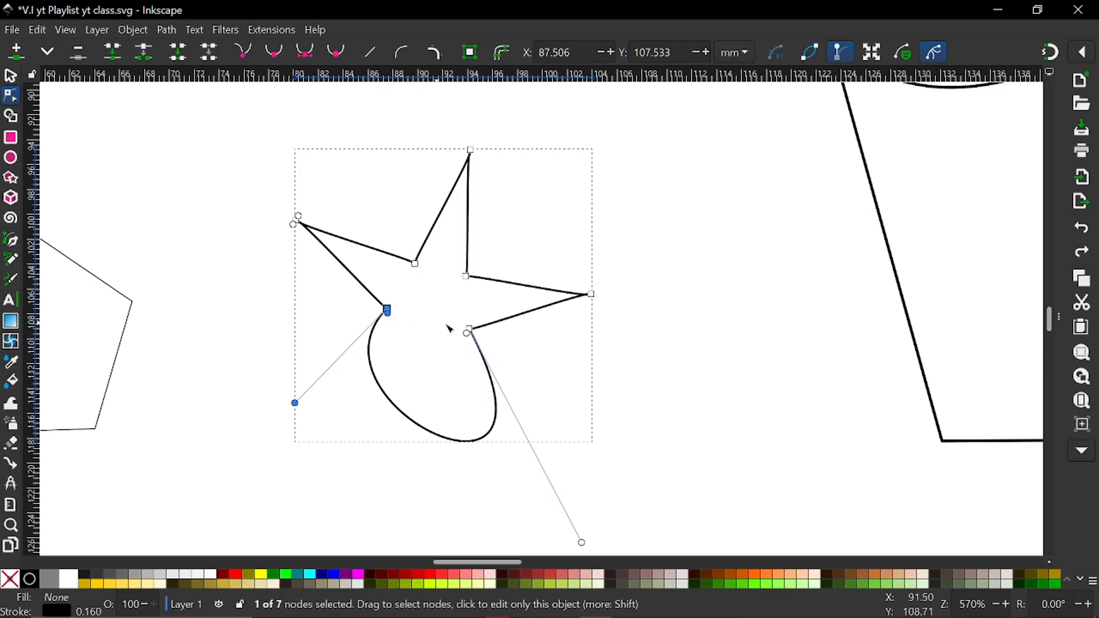
pyautogui.keyDown('shift'); pyautogui.click(469, 330); pyautogui.keyUp('shift')
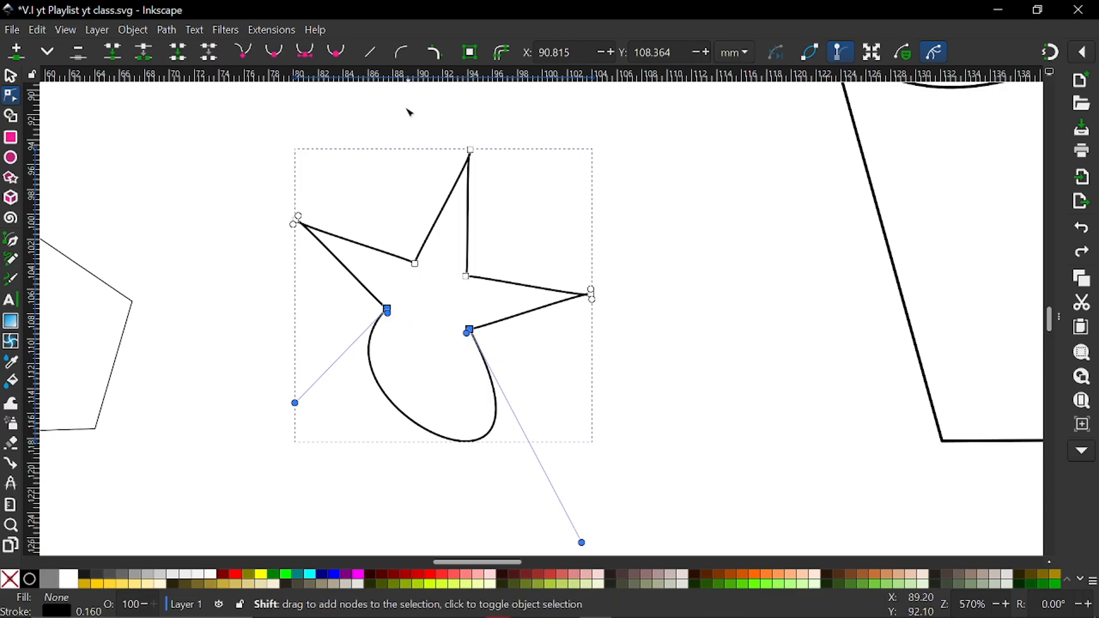
pyautogui.click(370, 55)
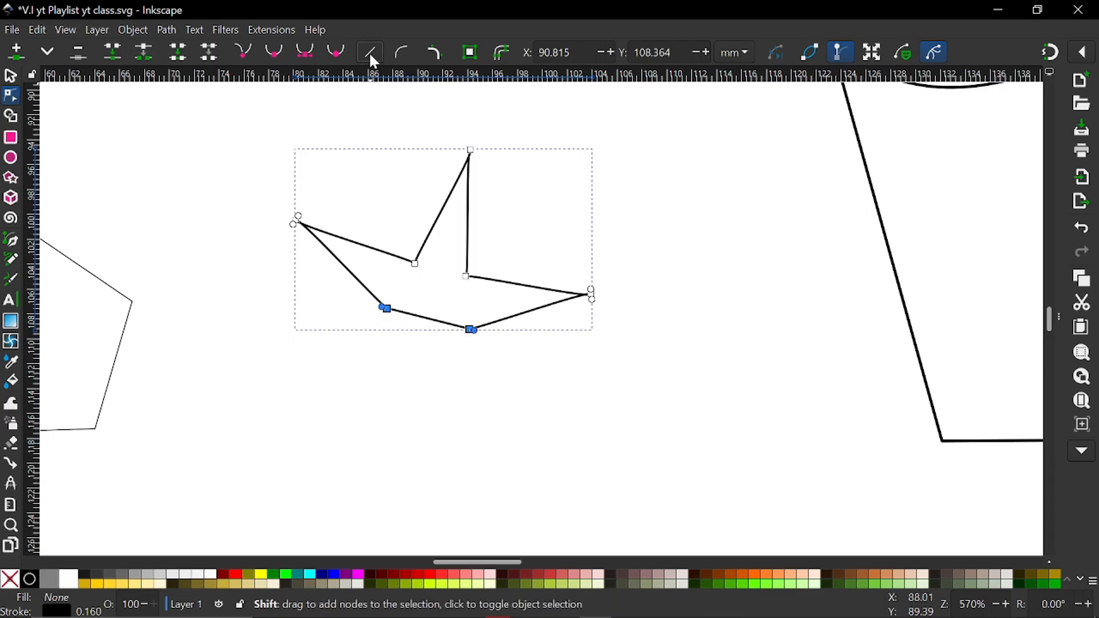
pyautogui.click(361, 348)
# Rotate the boat-like shape clockwise until its base is horizontal, making it about 24.6 × 14.2 mm
pyautogui.click(10, 75)
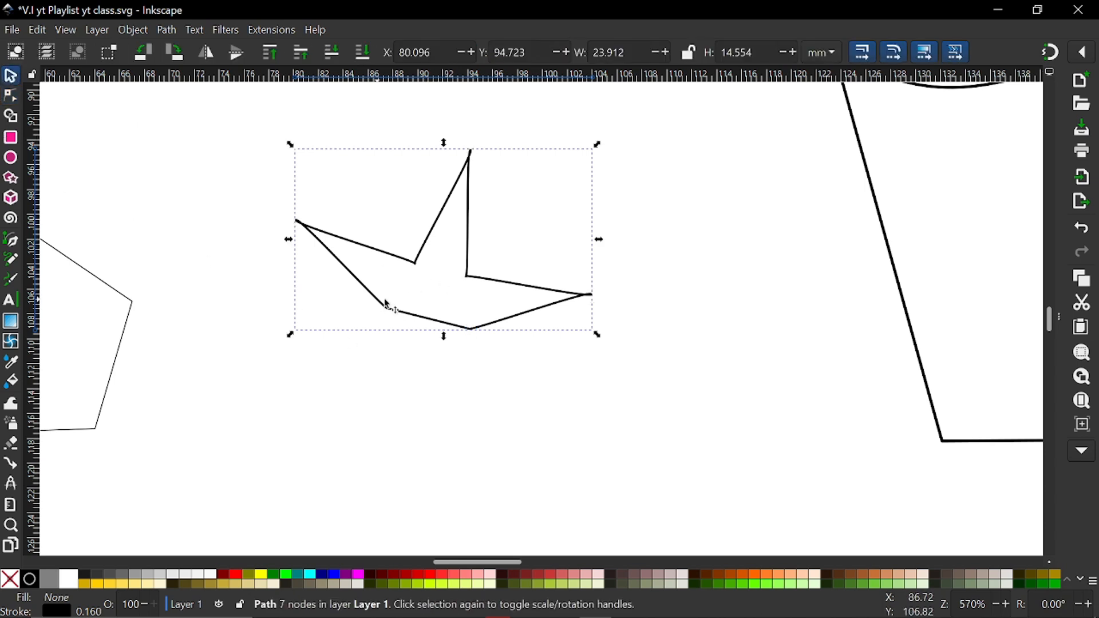
pyautogui.click(413, 263)
pyautogui.moveTo(299, 335); pyautogui.dragTo(313, 373)
pyautogui.scroll(-5, 315, 371)
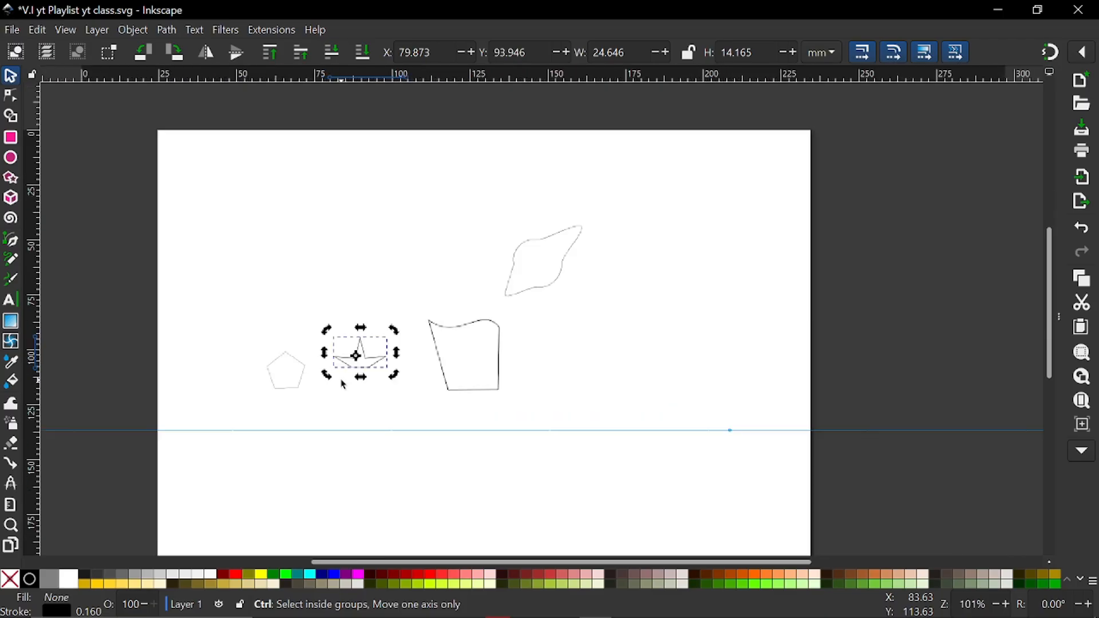
pyautogui.scroll(3, 286, 367)
pyautogui.press('Escape')
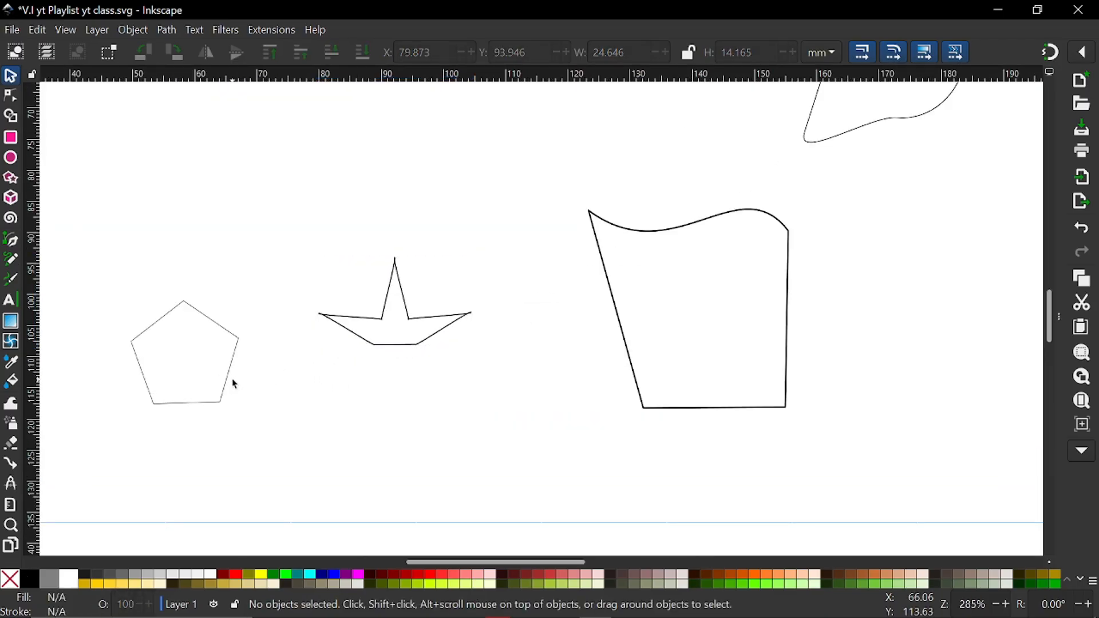
# Move the reshaped square above the pentagon with the reshaped circle beside it, and move the pentagon to about X 50.5, Y 90.5 mm
pyautogui.click(228, 378)
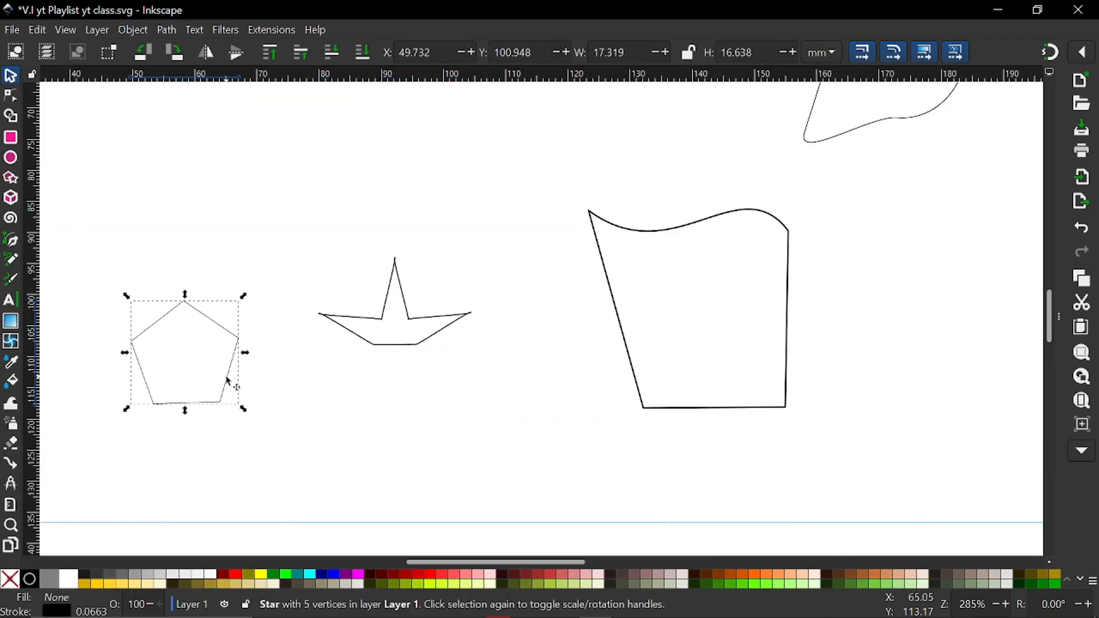
pyautogui.moveTo(228, 378); pyautogui.dragTo(238, 343)
pyautogui.scroll(-3, 239, 344)
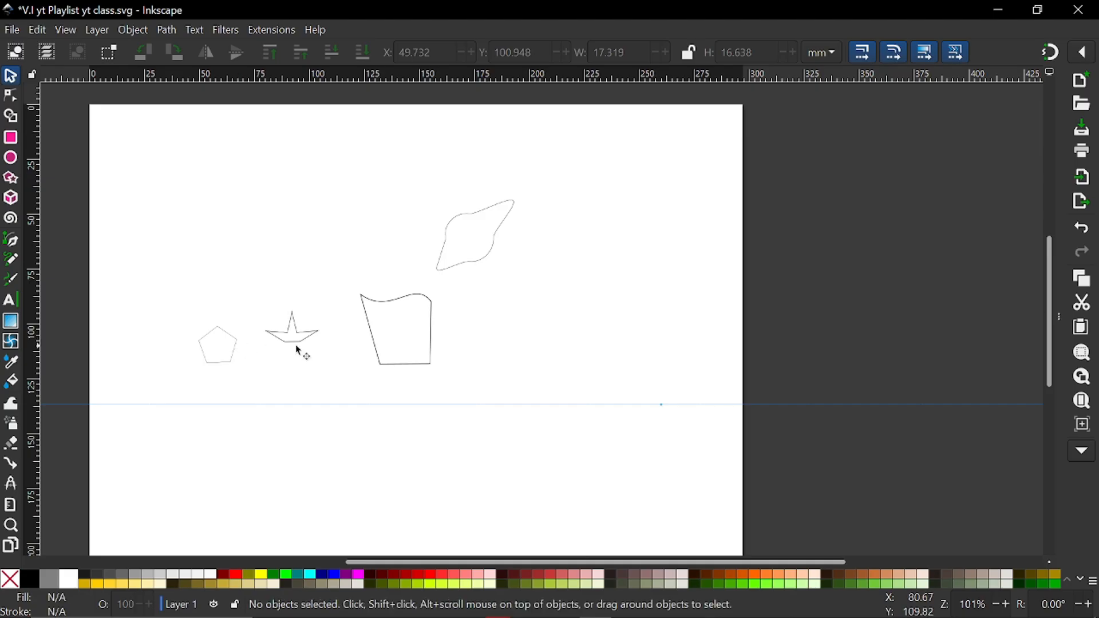
pyautogui.moveTo(433, 307); pyautogui.dragTo(276, 228)
pyautogui.moveTo(478, 263); pyautogui.dragTo(342, 258)
pyautogui.moveTo(231, 359); pyautogui.dragTo(232, 335)
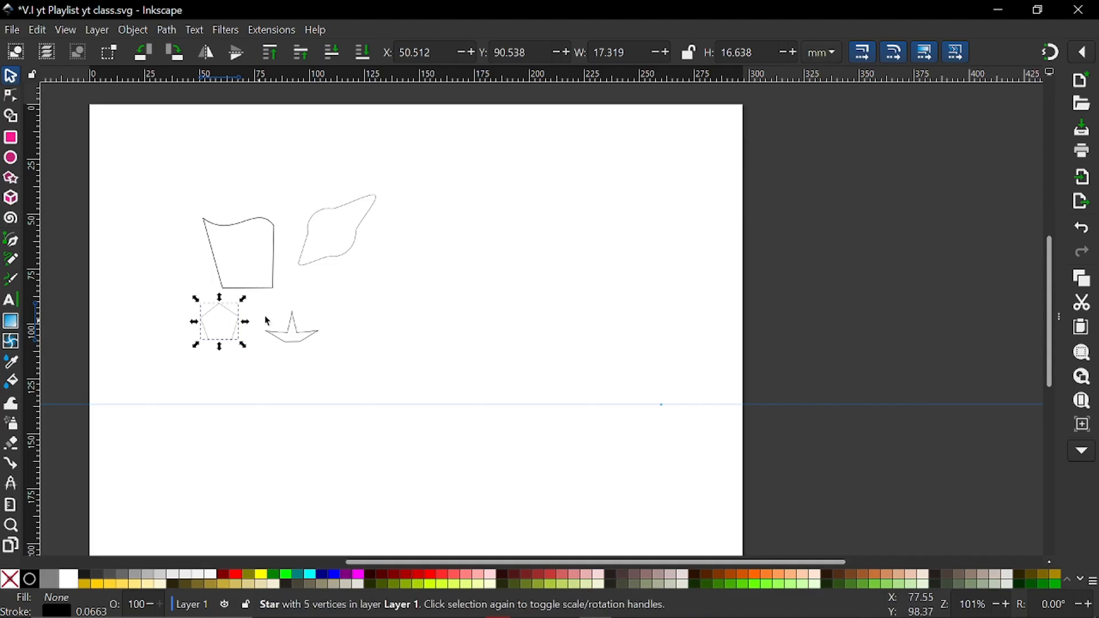
# Move all four shapes together into the page's upper-right corner, at about X 211.3, Y 6.3 mm
pyautogui.keyDown('ctrl'); pyautogui.scroll(2, 256, 278); pyautogui.keyUp('ctrl')
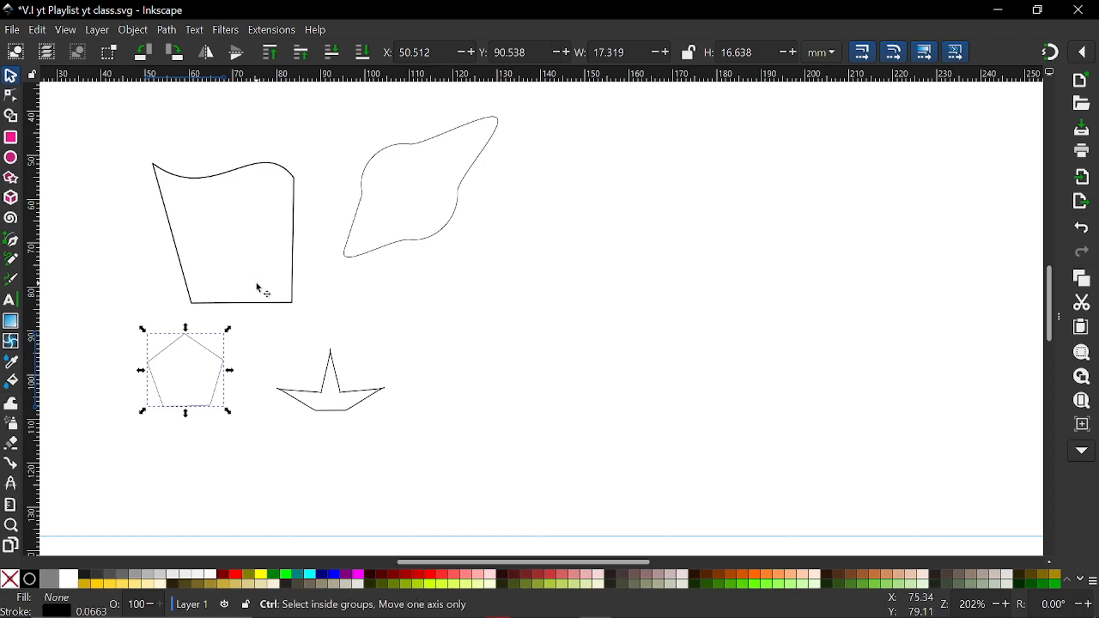
pyautogui.keyDown('ctrl'); pyautogui.scroll(-2, 259, 287); pyautogui.keyUp('ctrl')
pyautogui.keyDown('shift'); pyautogui.hscroll(-3, 302, 264); pyautogui.keyUp('shift')
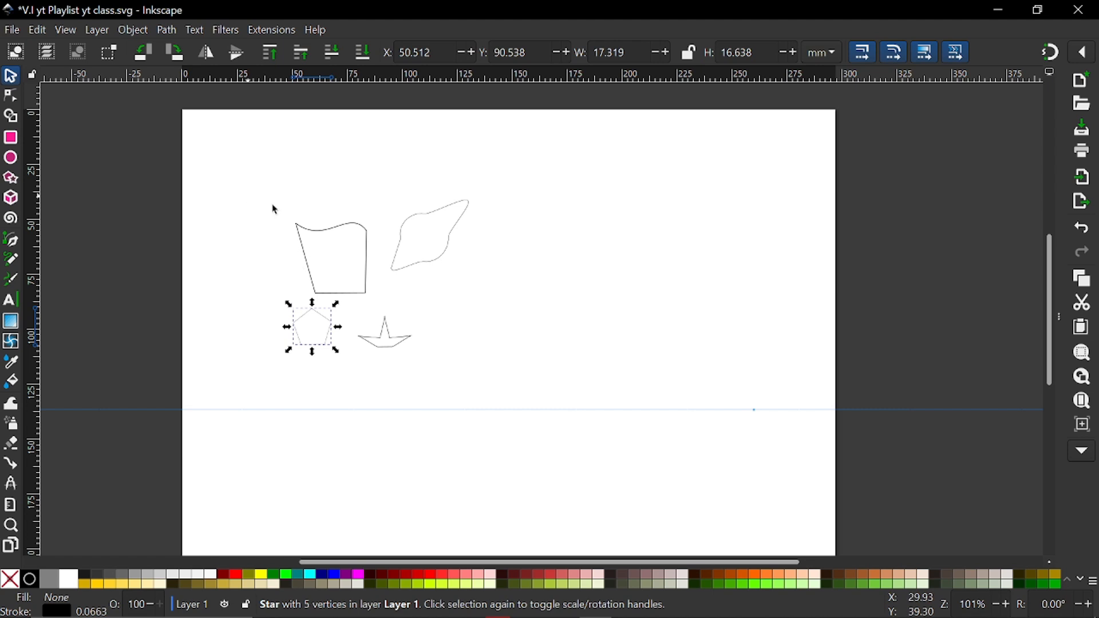
pyautogui.moveTo(248, 197); pyautogui.dragTo(559, 429)
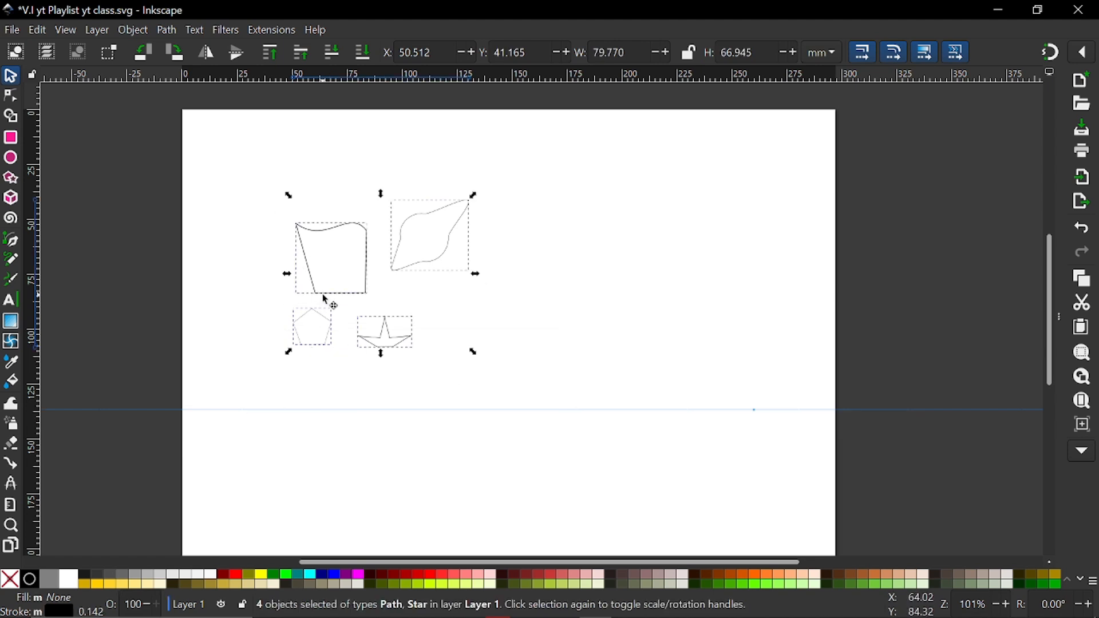
pyautogui.moveTo(325, 300); pyautogui.dragTo(688, 225)
pyautogui.keyDown('shift'); pyautogui.hscroll(2, 486, 289); pyautogui.keyUp('shift')
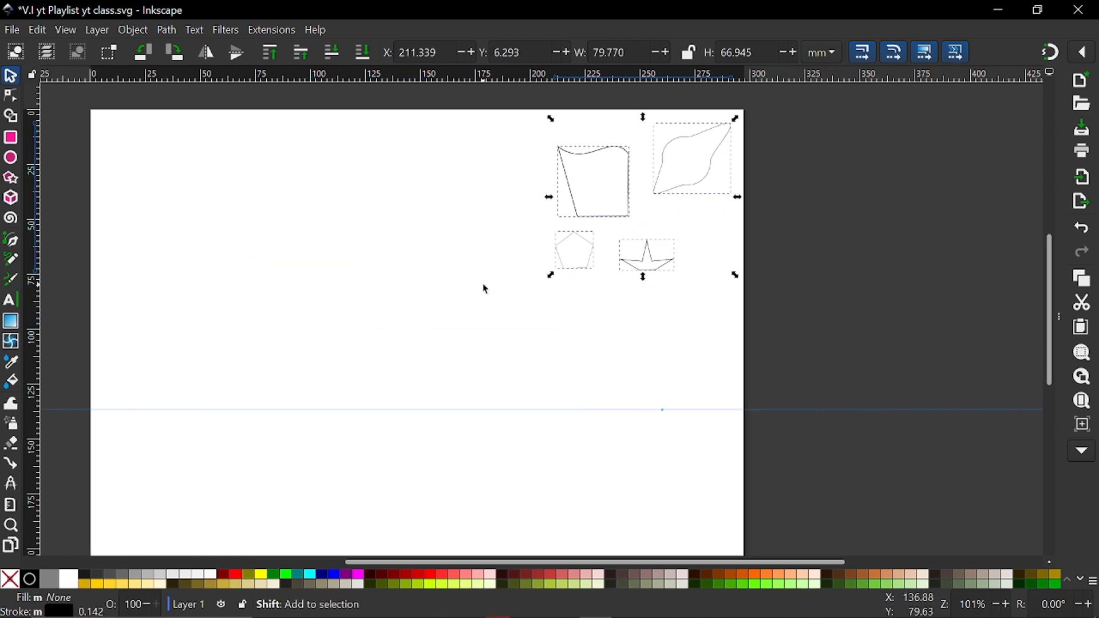
# Draw a rectangle about 61.7 × 70 mm near the middle of the page and select it as an object
pyautogui.hscroll(-2, 486, 314)
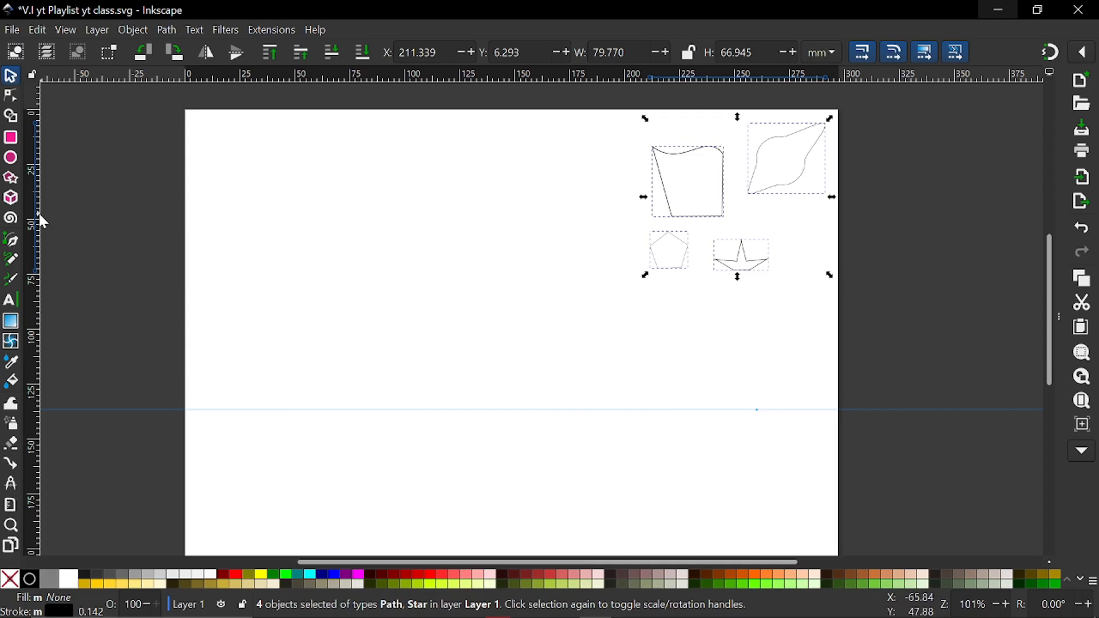
pyautogui.click(11, 139)
pyautogui.moveTo(424, 267); pyautogui.dragTo(560, 420)
pyautogui.click(10, 77)
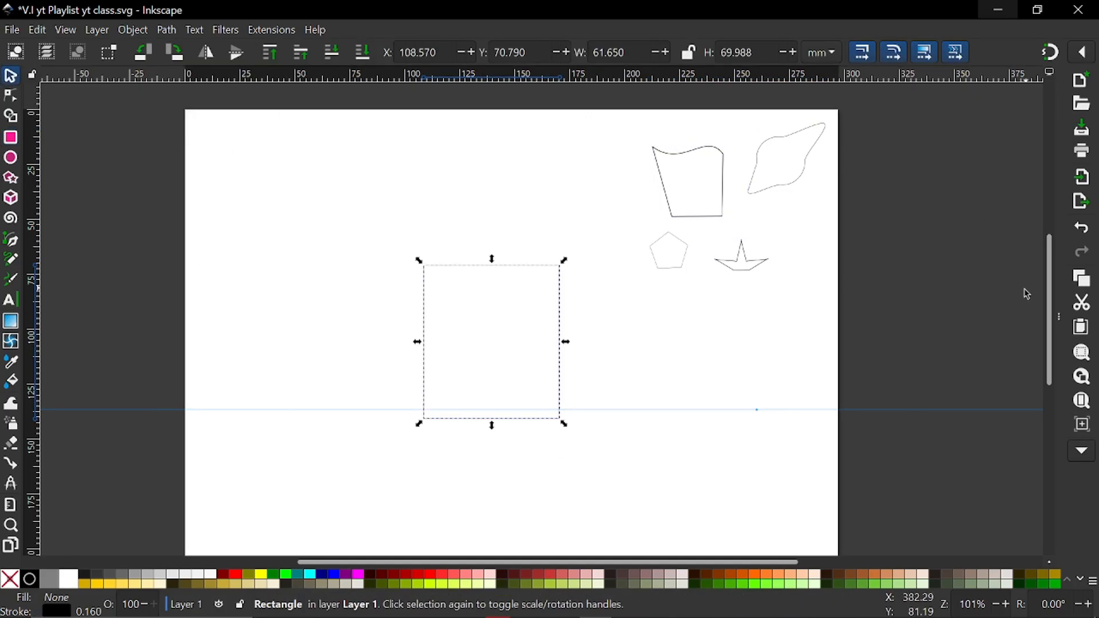
# Centre the rectangle horizontally and vertically relative to the page
pyautogui.click(1058, 317)
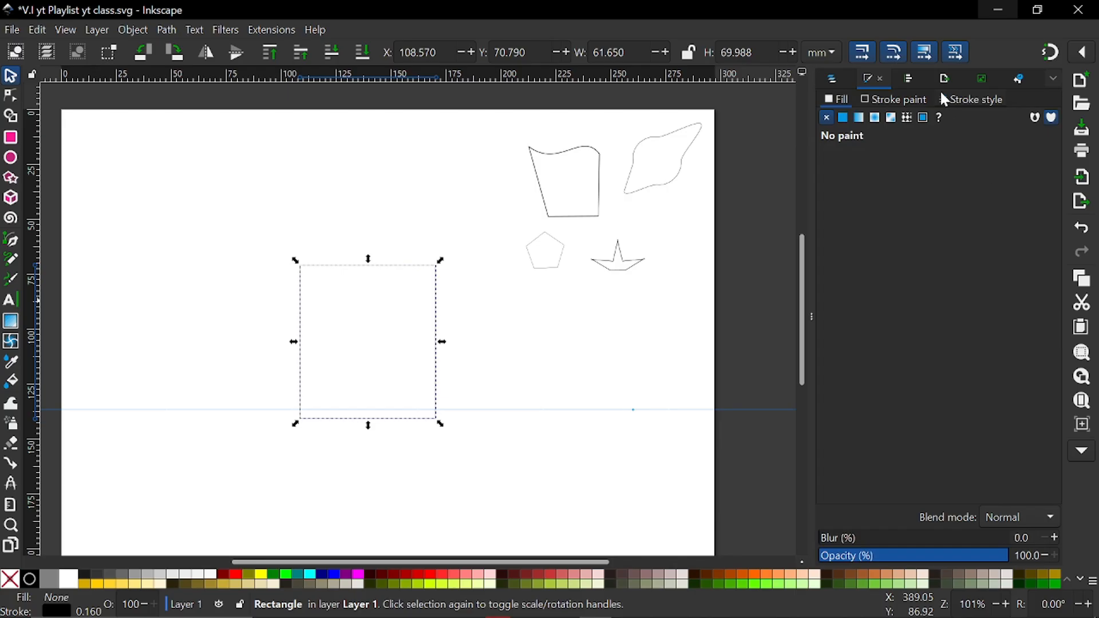
pyautogui.click(908, 79)
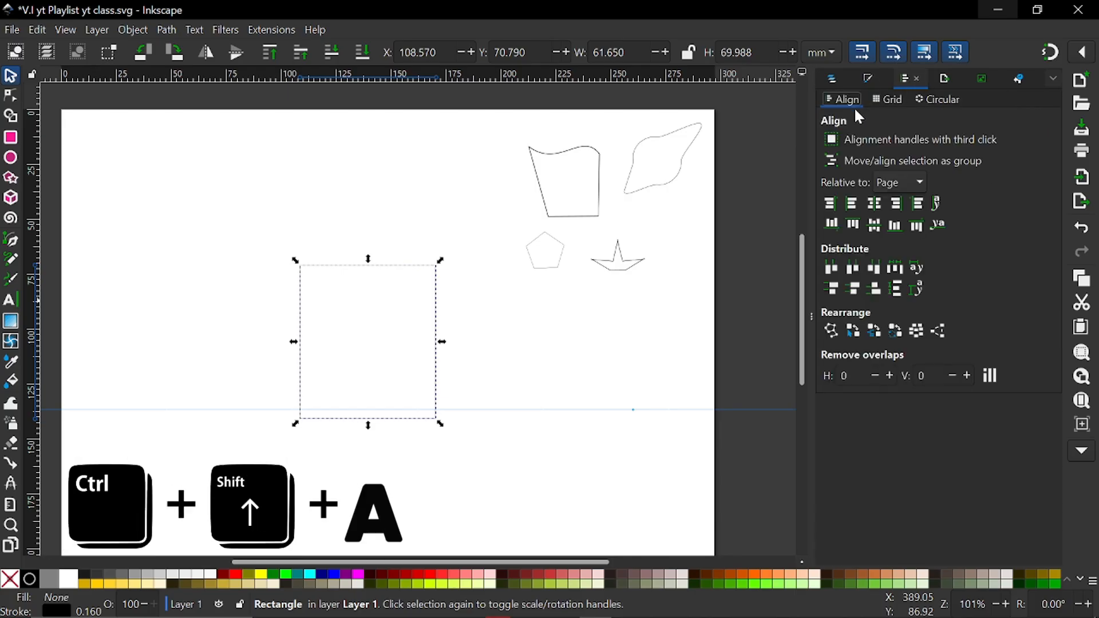
pyautogui.click(874, 207)
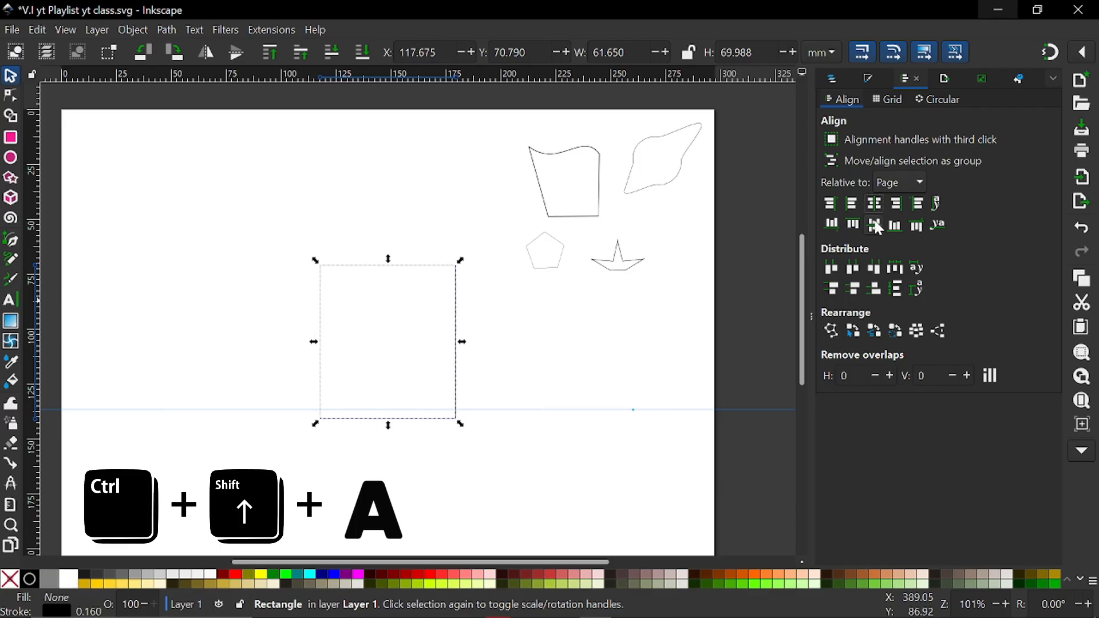
pyautogui.click(875, 224)
pyautogui.click(812, 312)
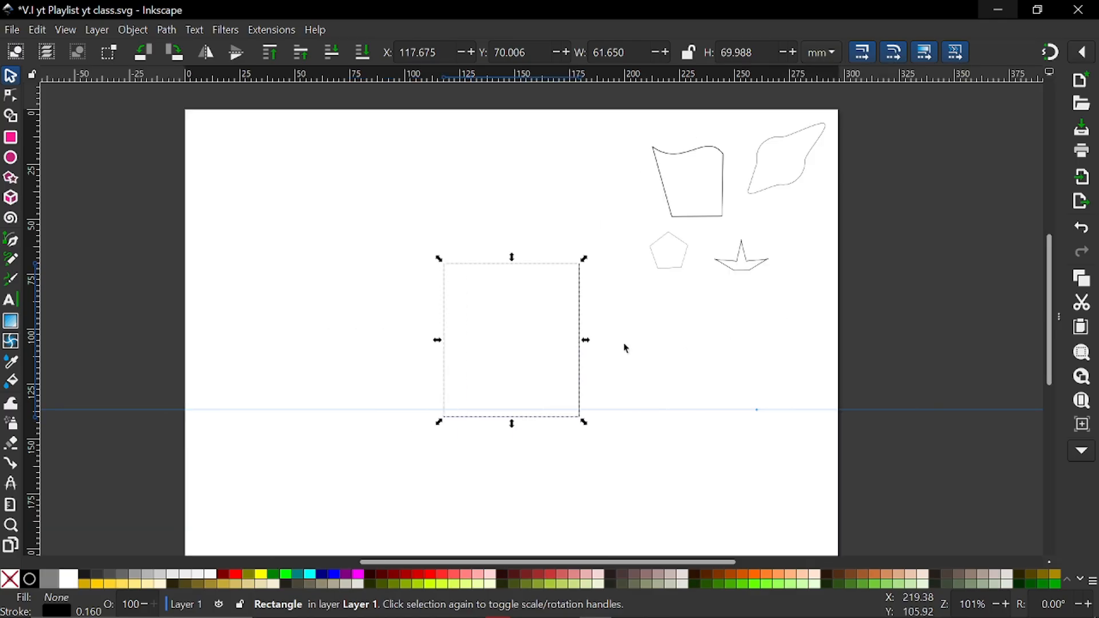
# Convert the centred rectangle to a path and move its lower corner nodes inward to about X 127.9, Y 136.2 and X 166.7, Y 136.4 mm
pyautogui.scroll(1, 510, 364)
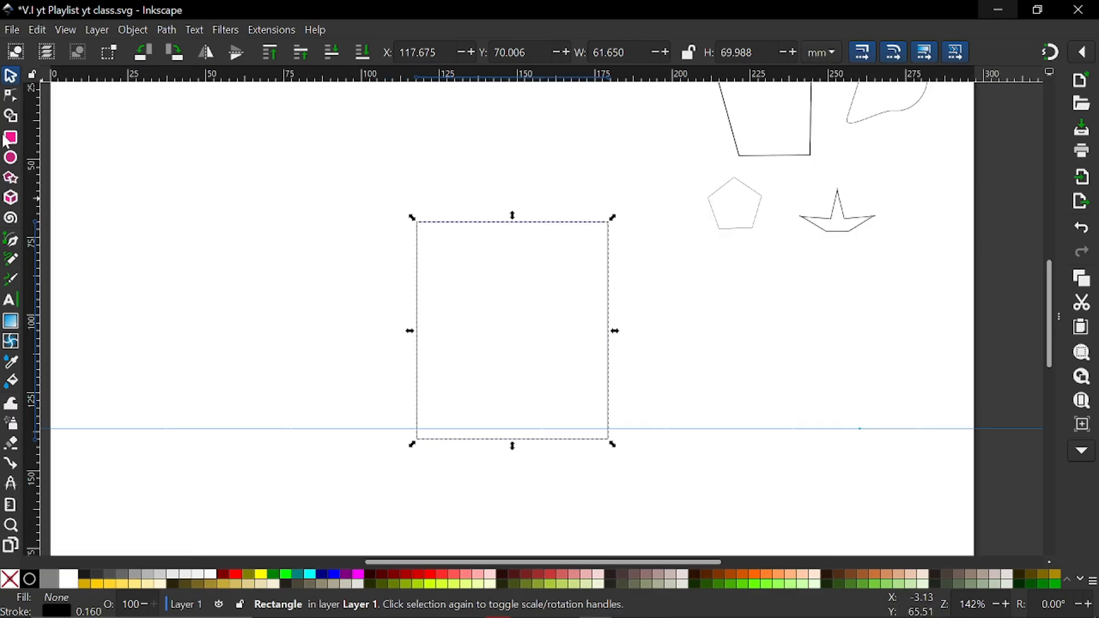
pyautogui.click(10, 98)
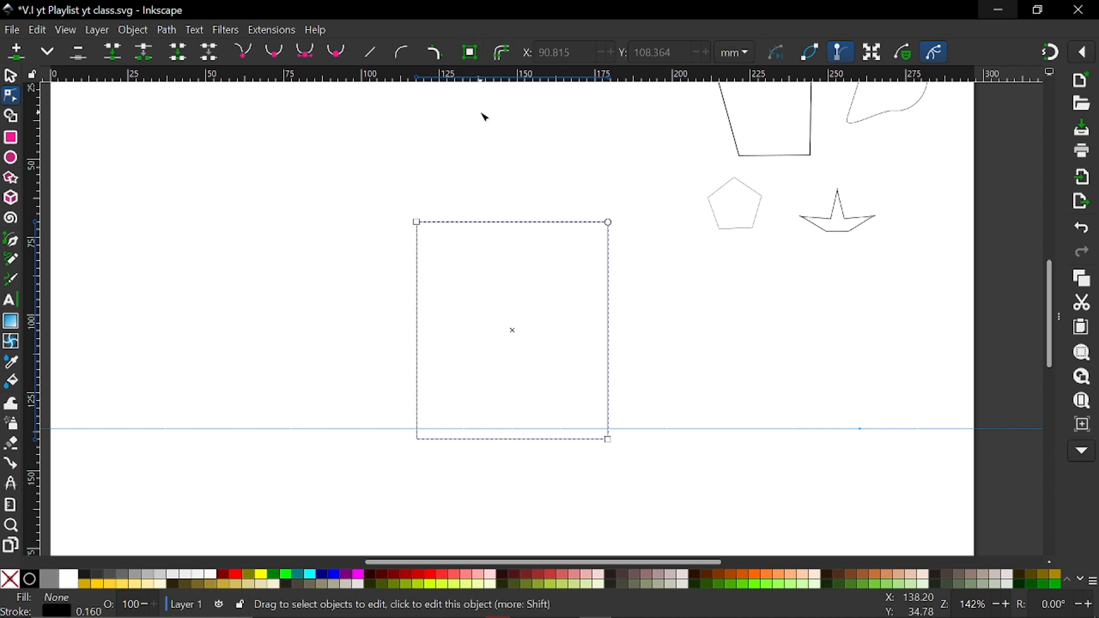
pyautogui.click(473, 52)
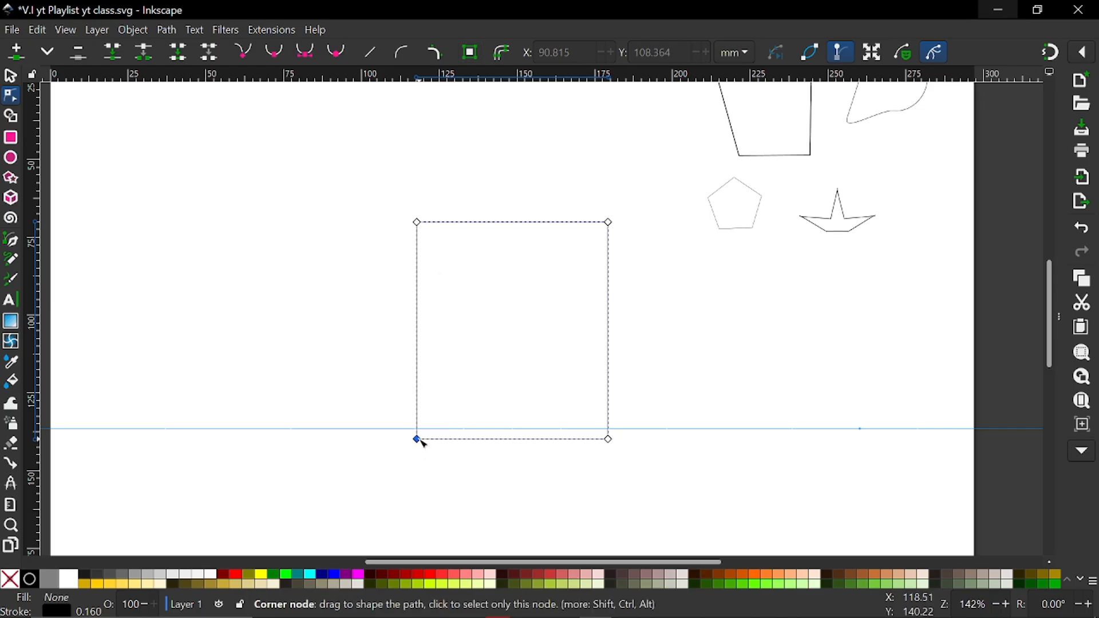
pyautogui.moveTo(421, 440); pyautogui.dragTo(422, 433)
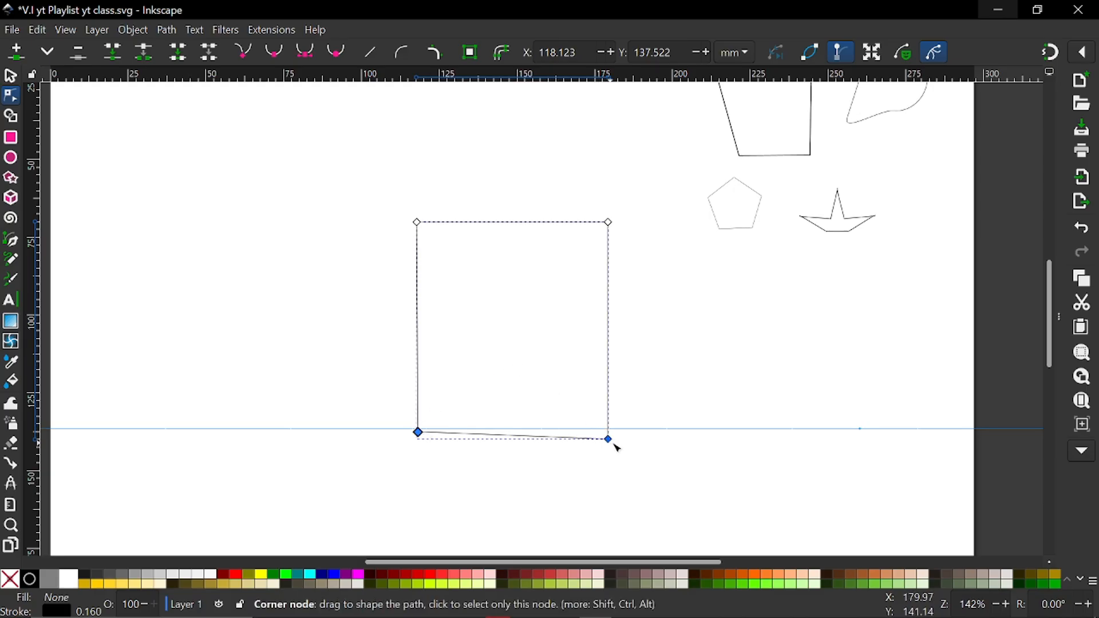
pyautogui.moveTo(609, 440); pyautogui.dragTo(569, 433)
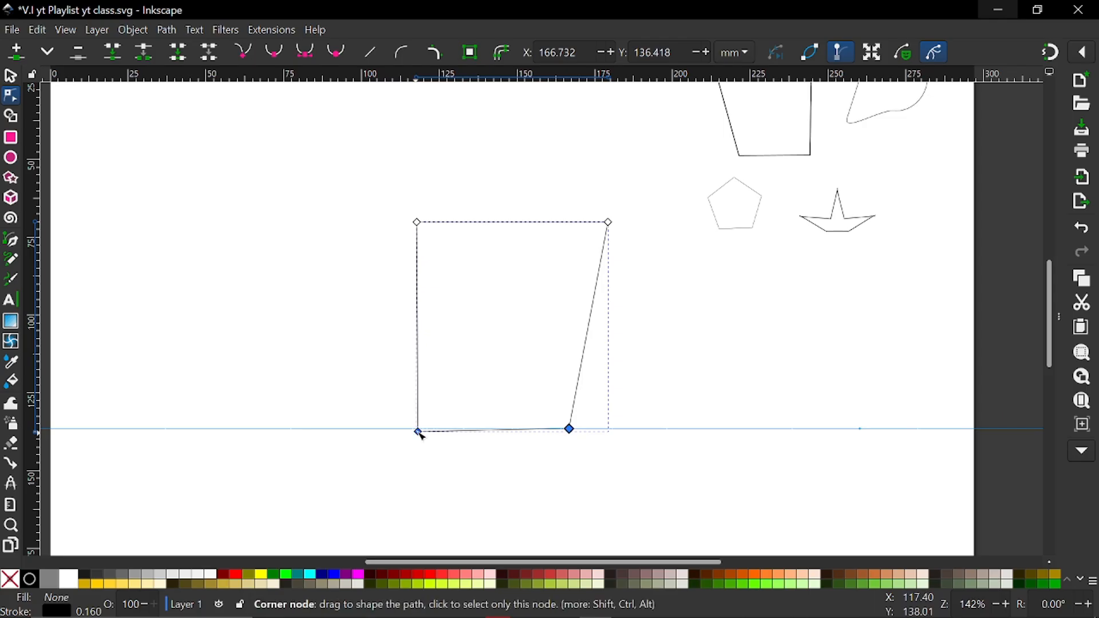
pyautogui.moveTo(420, 435); pyautogui.dragTo(453, 432)
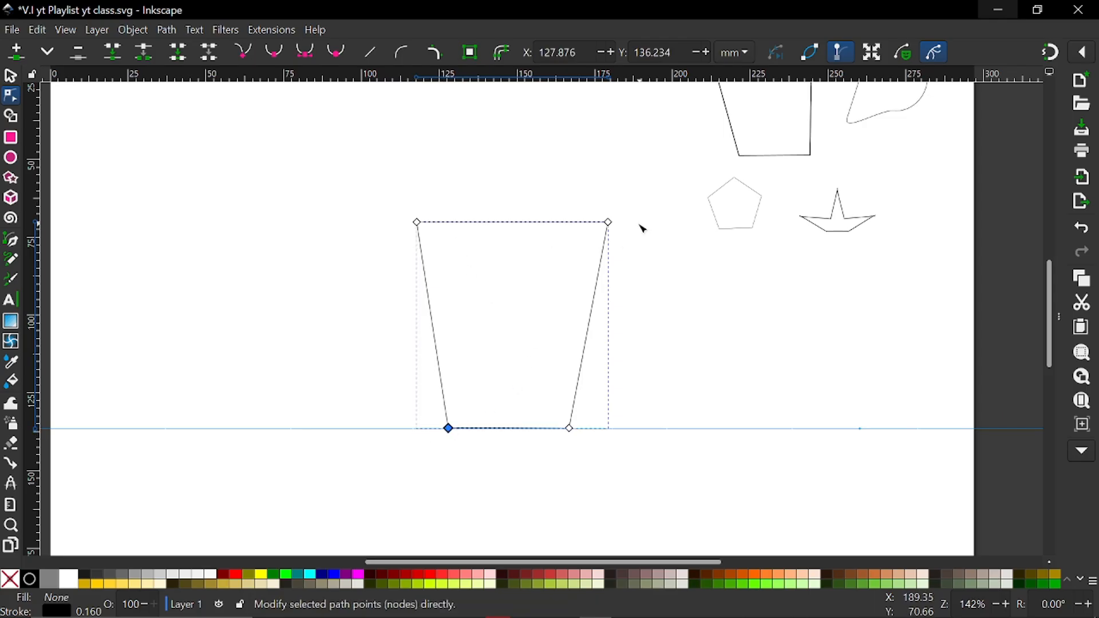
# Move the tapered shape's upper corner nodes slightly inward, to about X 174.8, Y 70.5 and X 119.2, Y 70.3 mm
pyautogui.moveTo(611, 228); pyautogui.dragTo(599, 228)
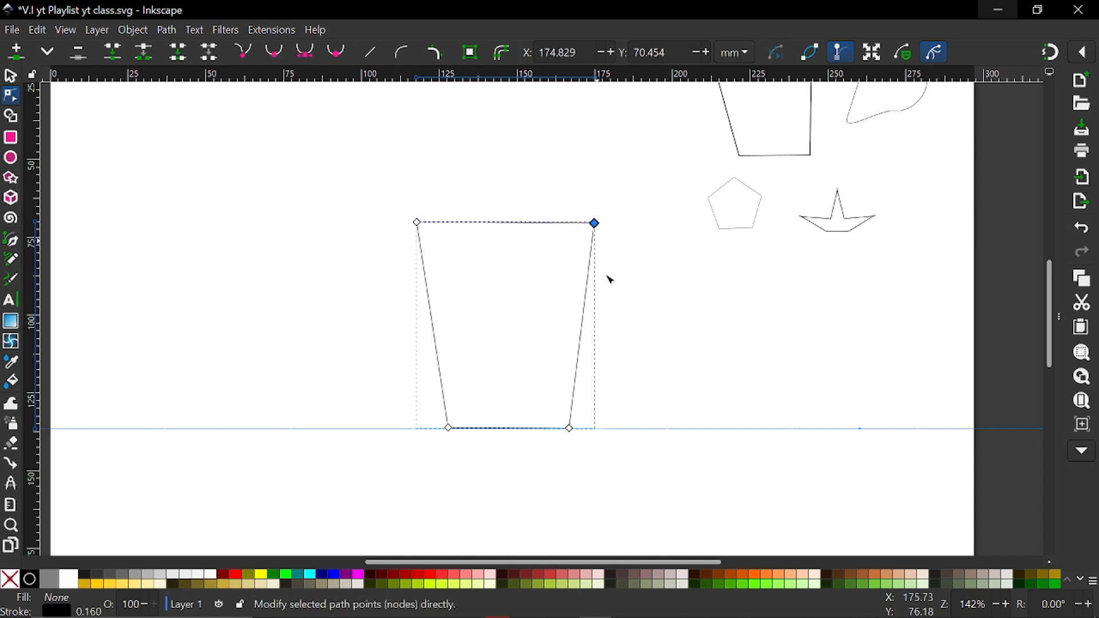
pyautogui.click(658, 328)
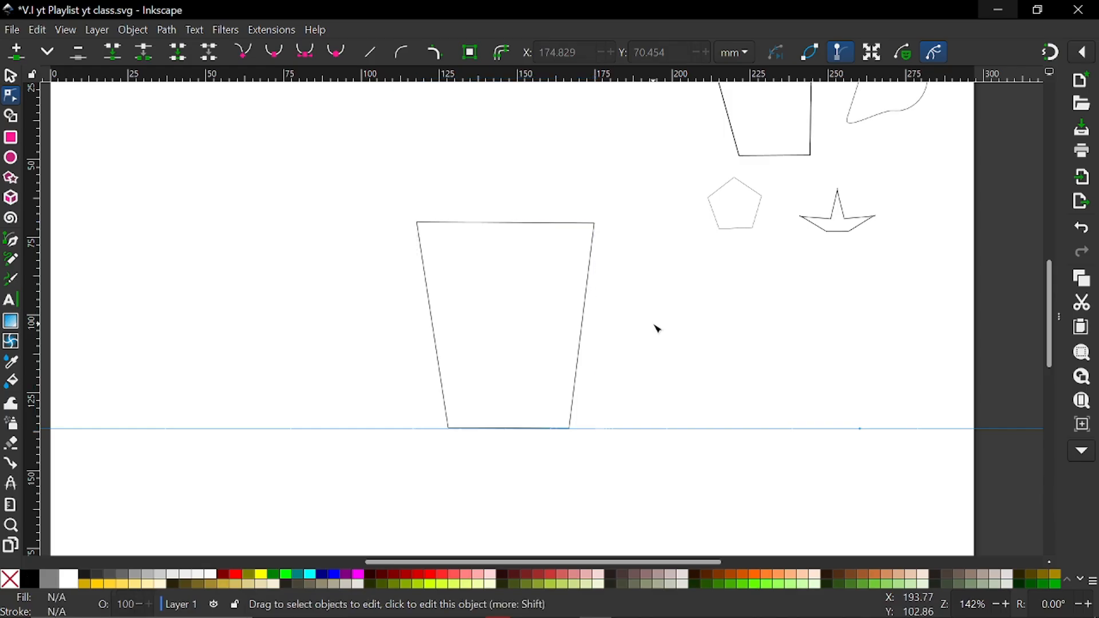
pyautogui.click(431, 305)
pyautogui.moveTo(420, 223); pyautogui.dragTo(422, 224)
pyautogui.click(280, 241)
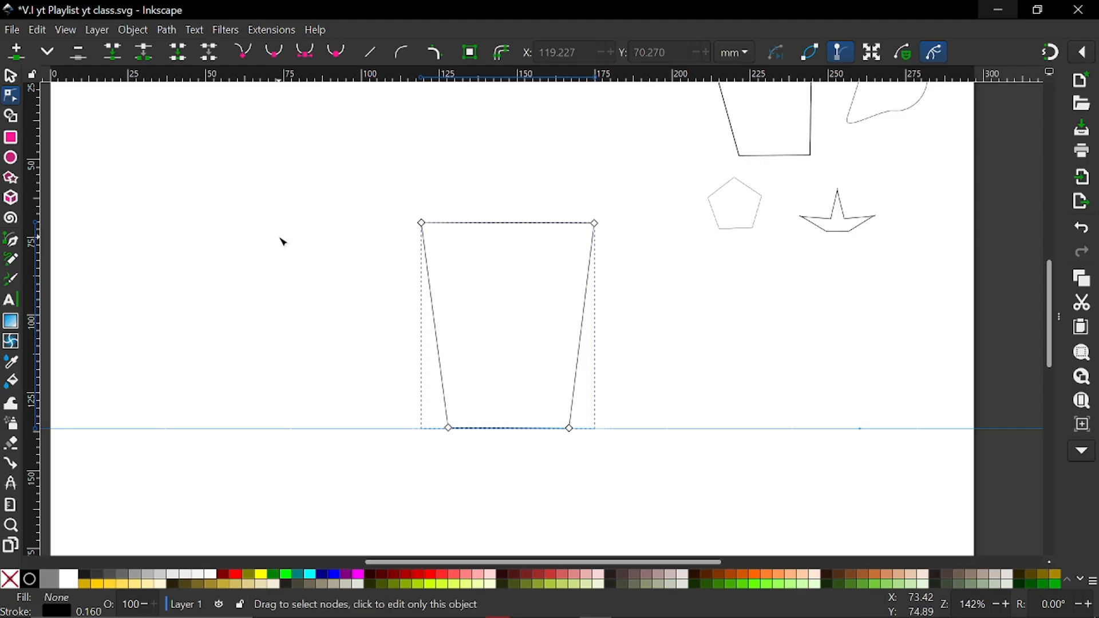
pyautogui.click(351, 301)
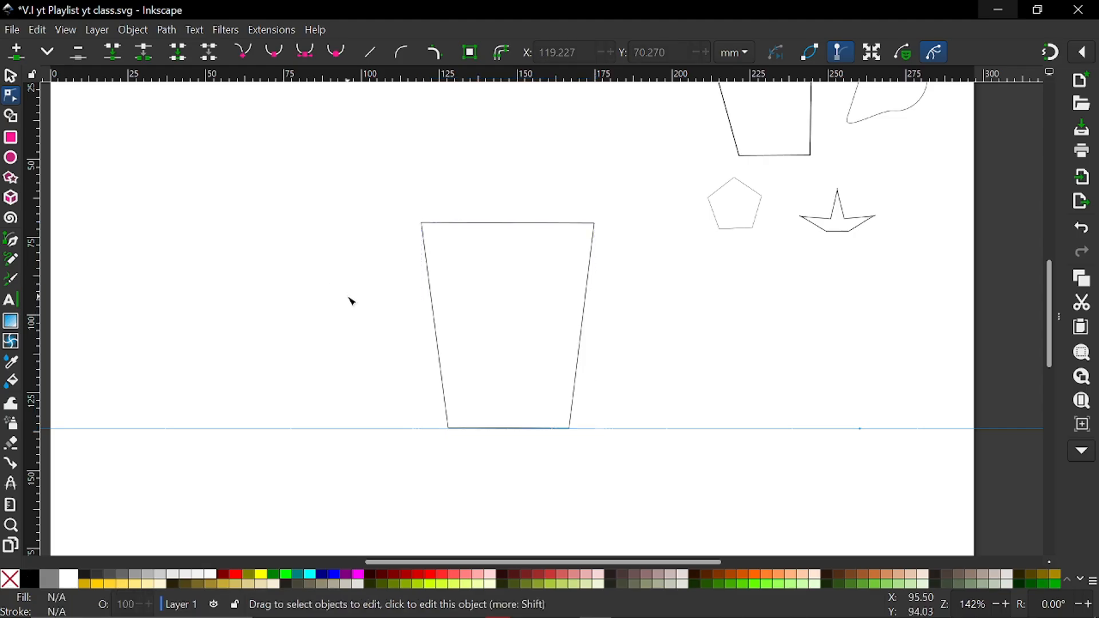
# Lower the tapered shape's upper corner nodes to about X 173.9, Y 73.6 and X 119.2, Y 73.4 mm
pyautogui.hscroll(3, 490, 314)
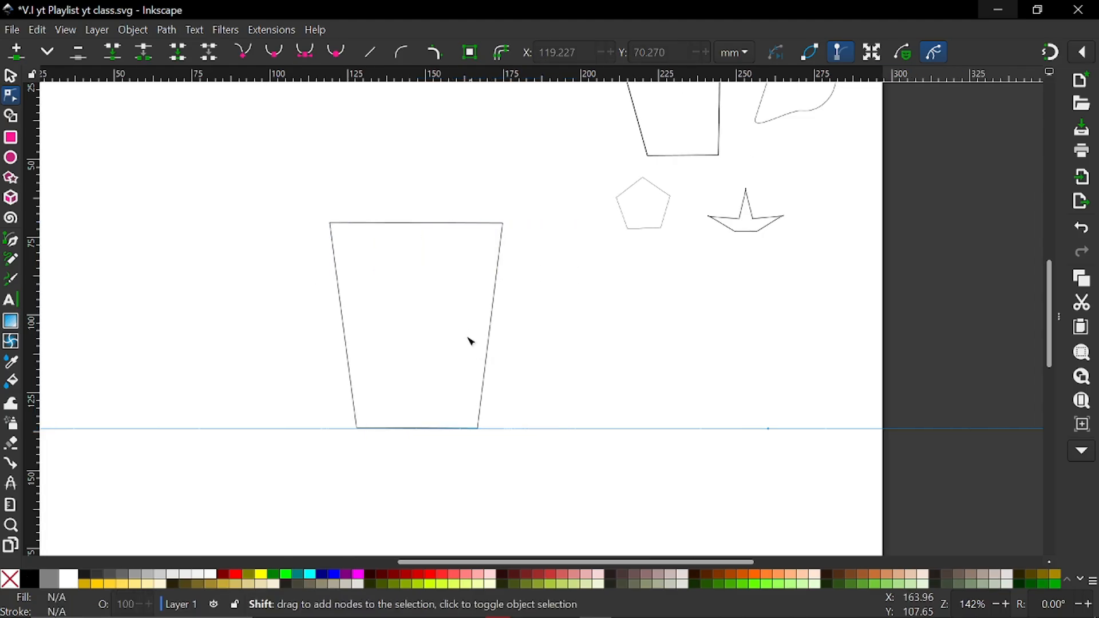
pyautogui.click(502, 241)
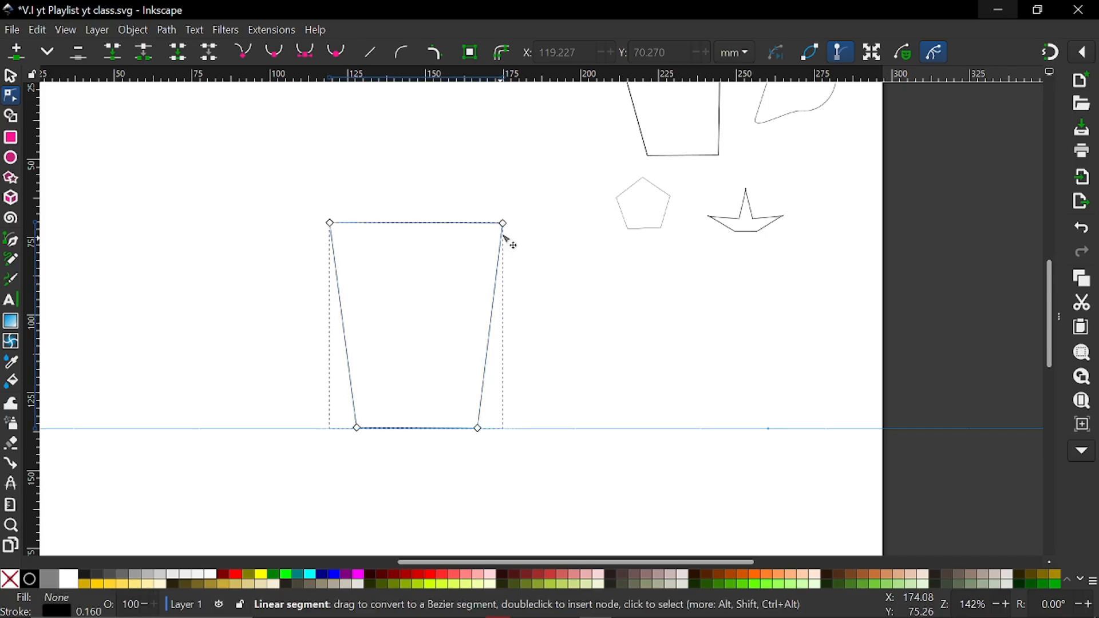
pyautogui.moveTo(505, 229); pyautogui.dragTo(501, 238)
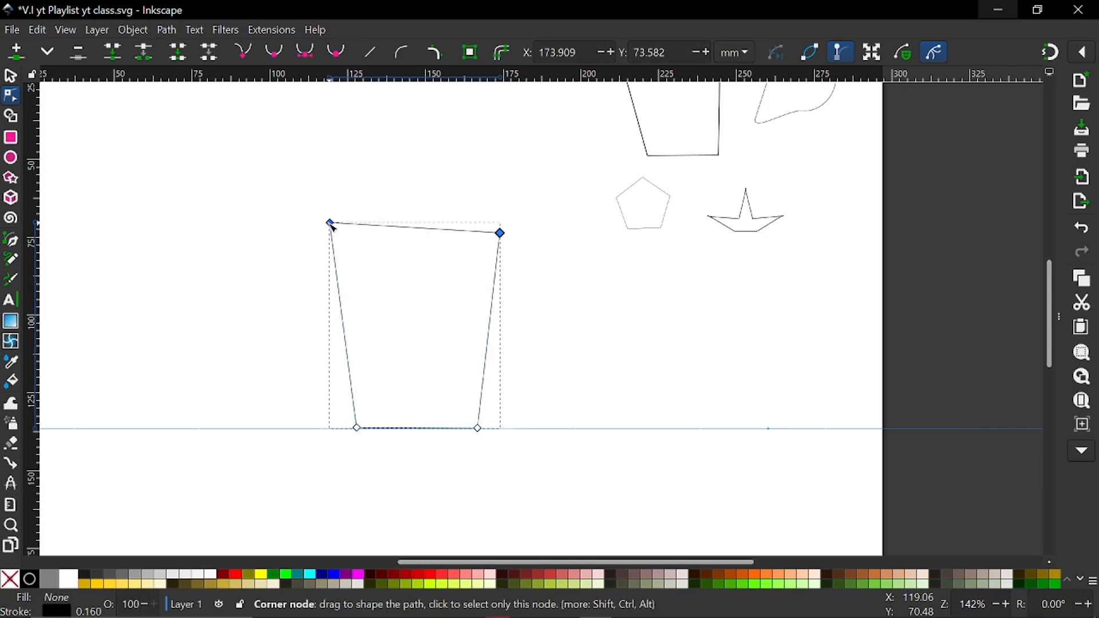
pyautogui.moveTo(331, 224); pyautogui.dragTo(331, 234)
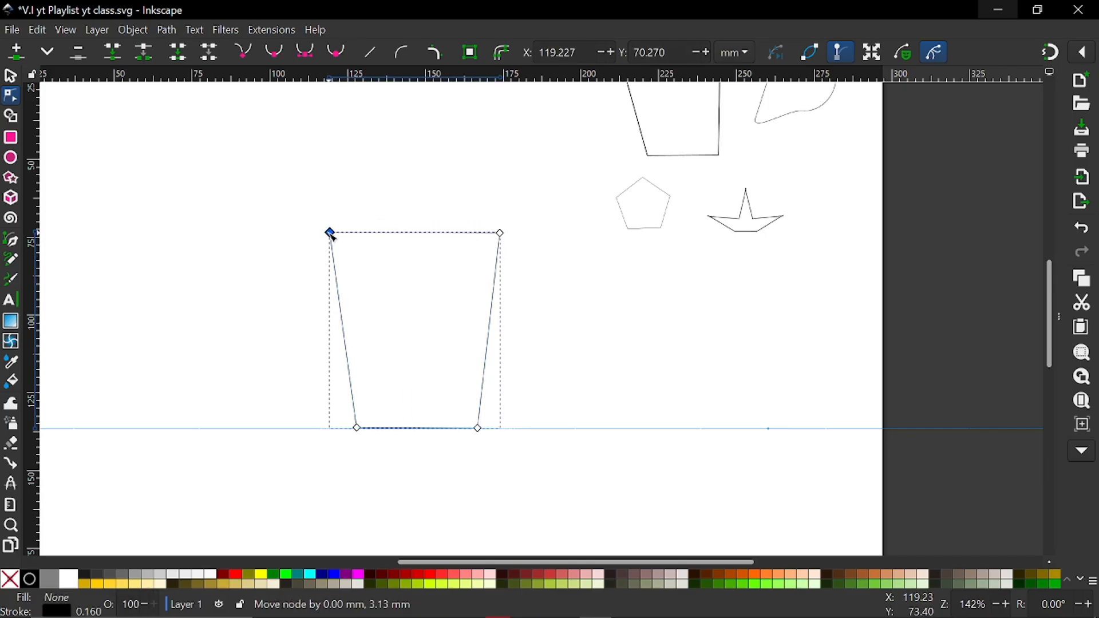
pyautogui.click(250, 240)
# Draw a rim rectangle about 73.5 × 9.6 mm resting on the tapered shape's top edge
pyautogui.click(11, 139)
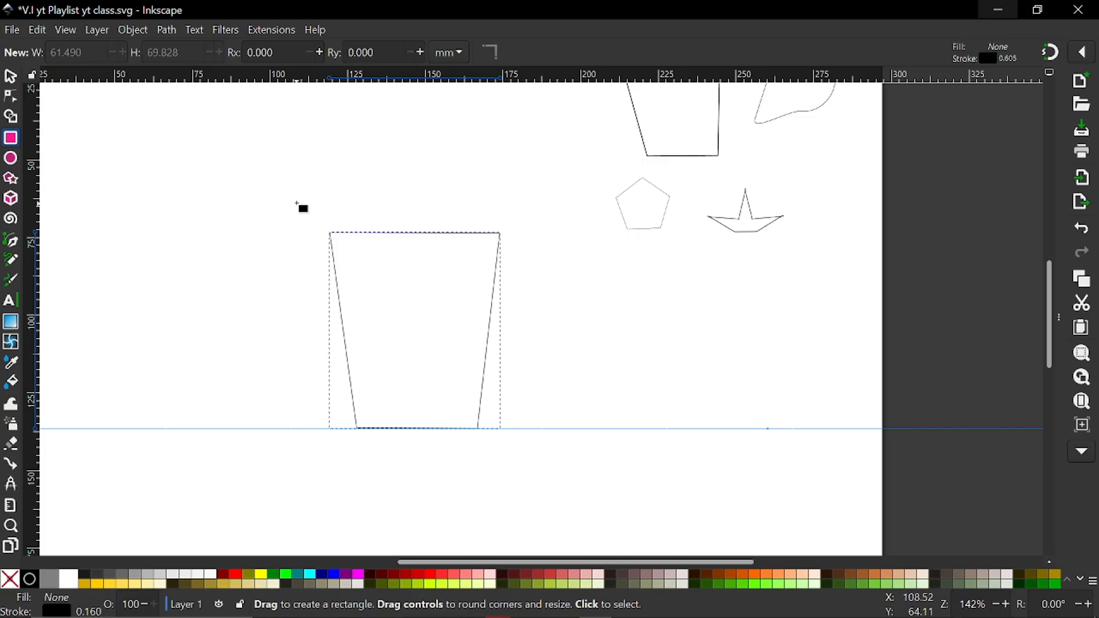
pyautogui.moveTo(295, 202); pyautogui.dragTo(525, 232)
pyautogui.scroll(1, 410, 229)
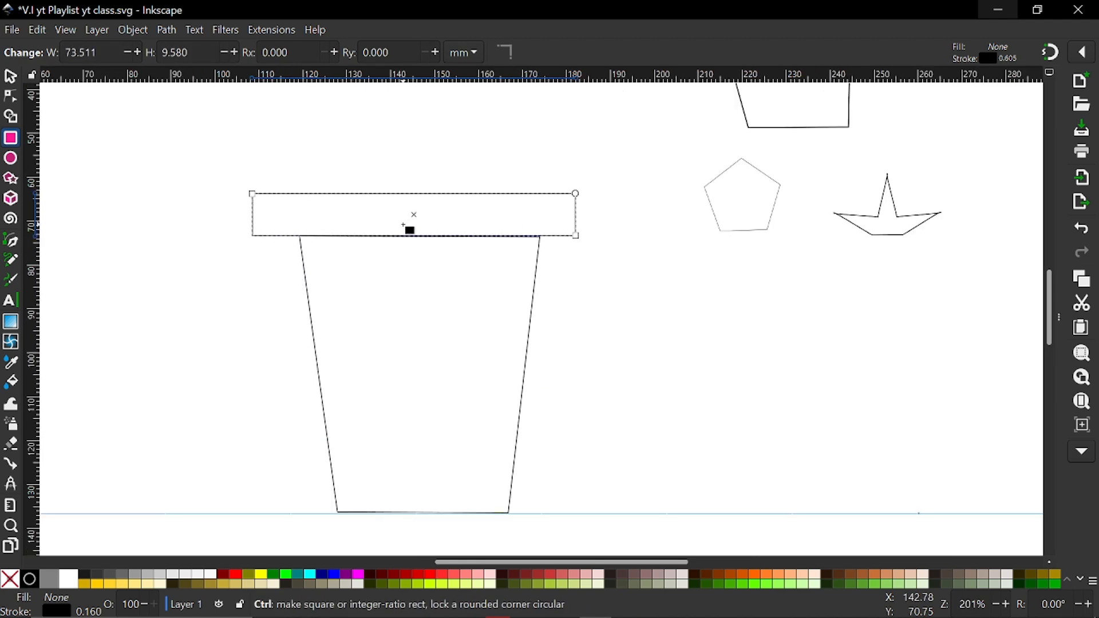
# Narrow the rim rectangle from both sides and raise its top edge, making it about 60.8 × 10.8 mm
pyautogui.click(13, 77)
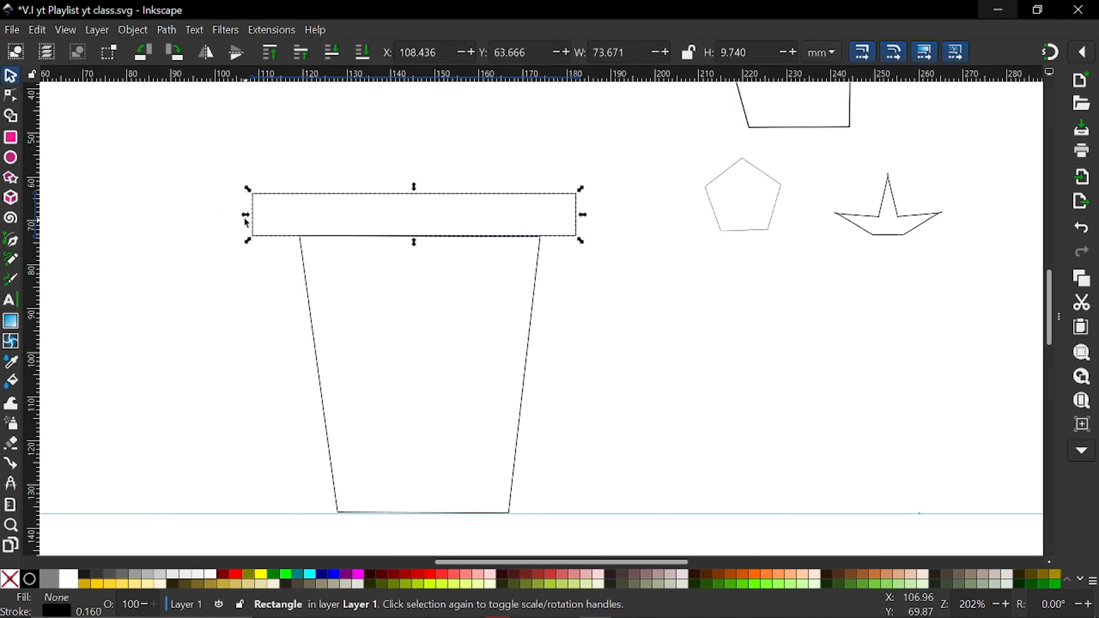
pyautogui.moveTo(247, 215); pyautogui.dragTo(282, 218)
pyautogui.moveTo(588, 218); pyautogui.dragTo(564, 218)
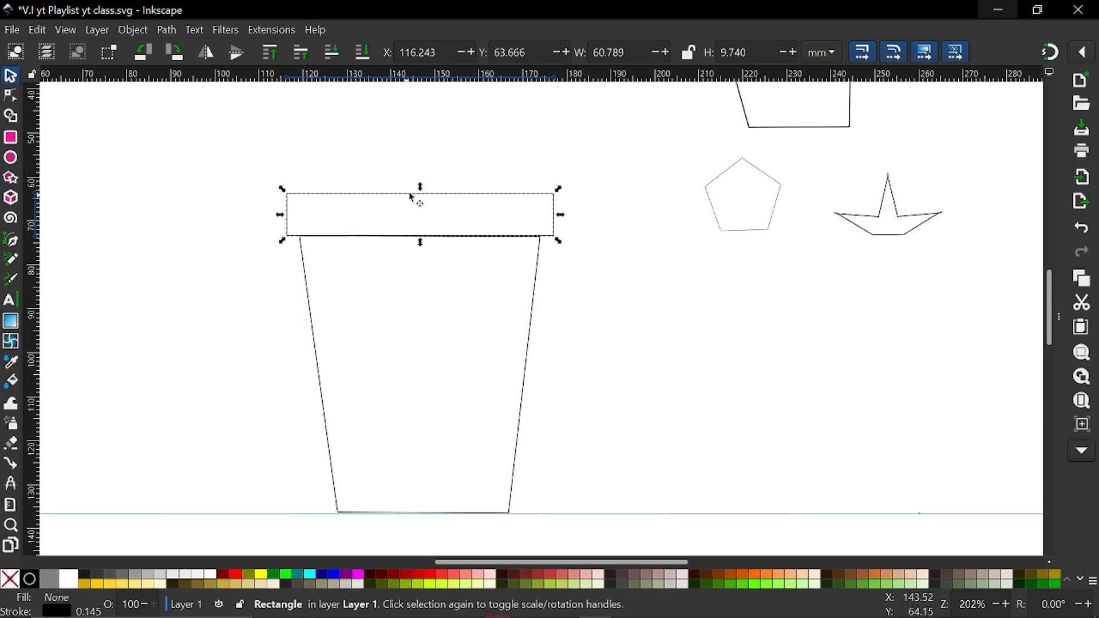
pyautogui.moveTo(419, 187); pyautogui.dragTo(422, 181)
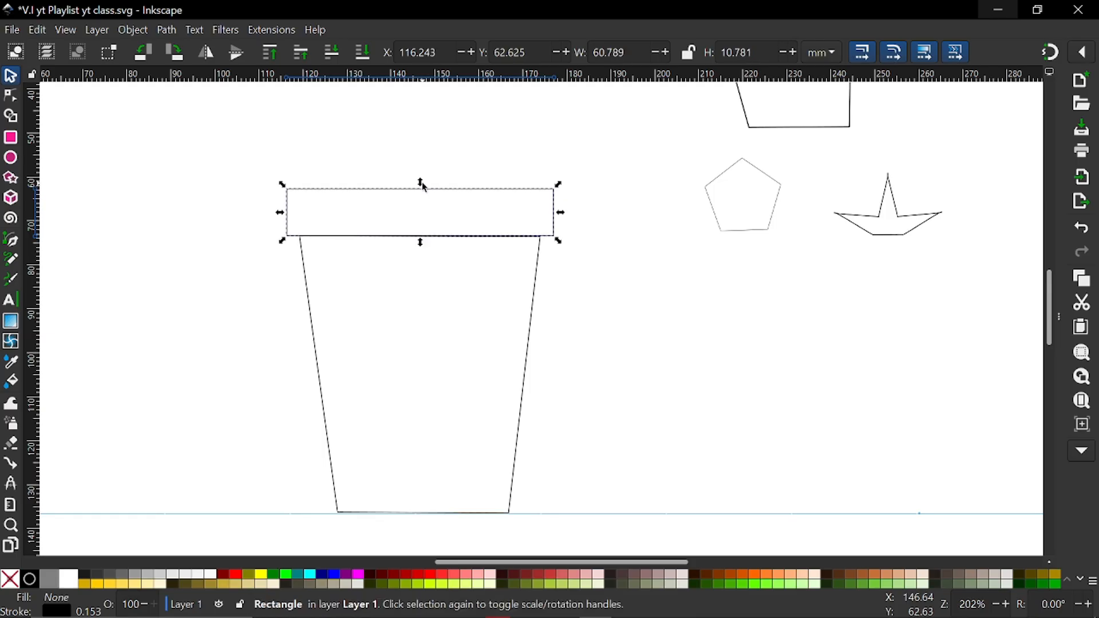
# Open the rim rectangle for node editing
pyautogui.click(11, 97)
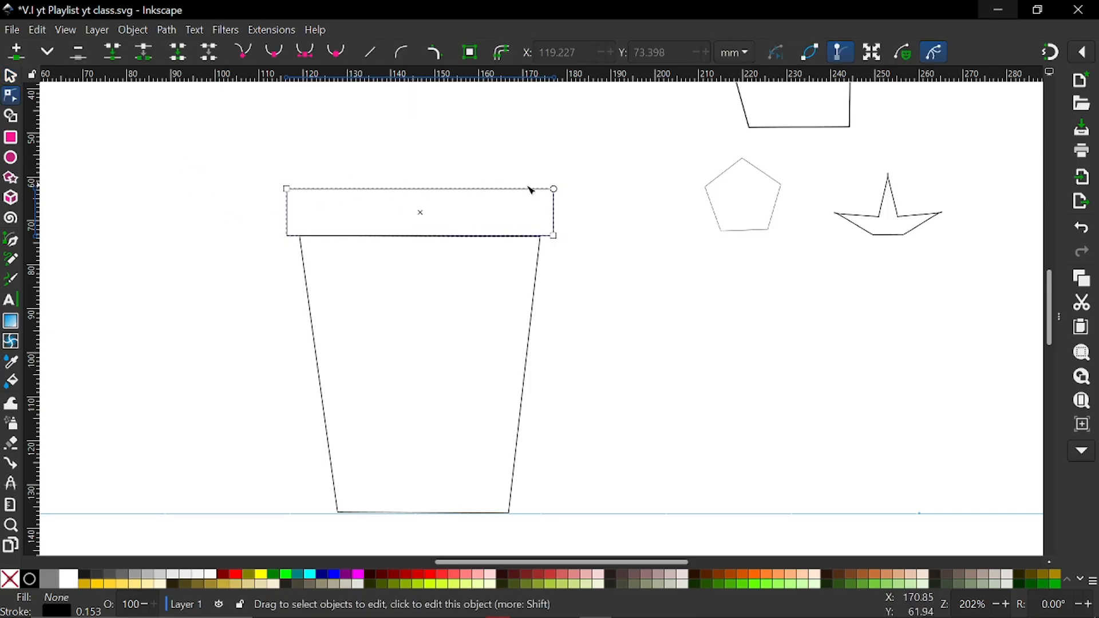
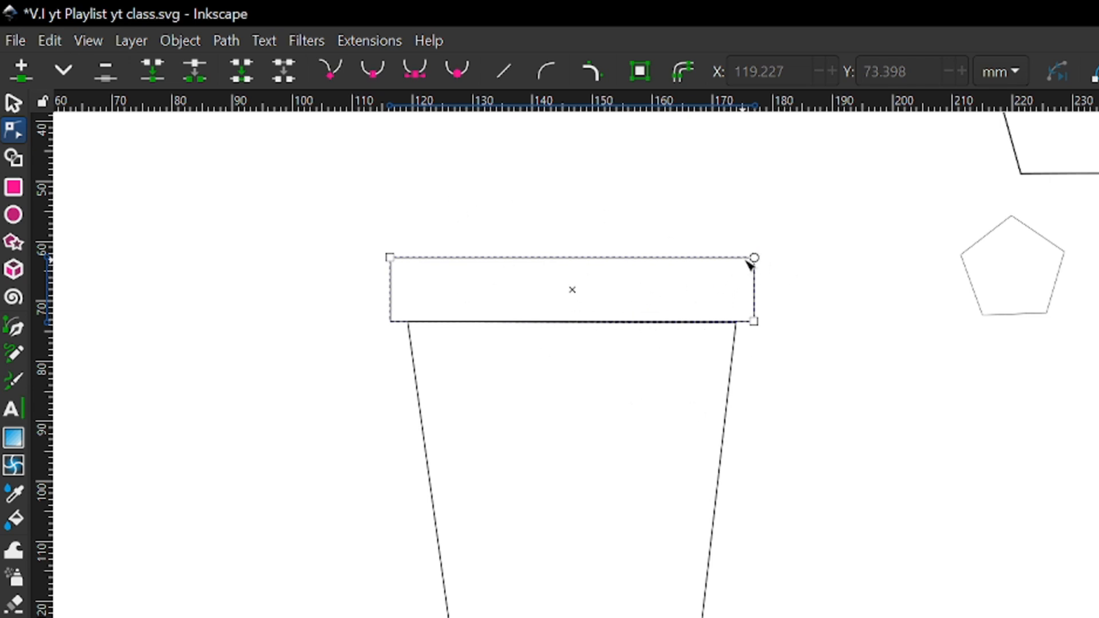
# Round the rim rectangle's corners slightly and convert it to a path
pyautogui.moveTo(755, 258); pyautogui.dragTo(755, 276)
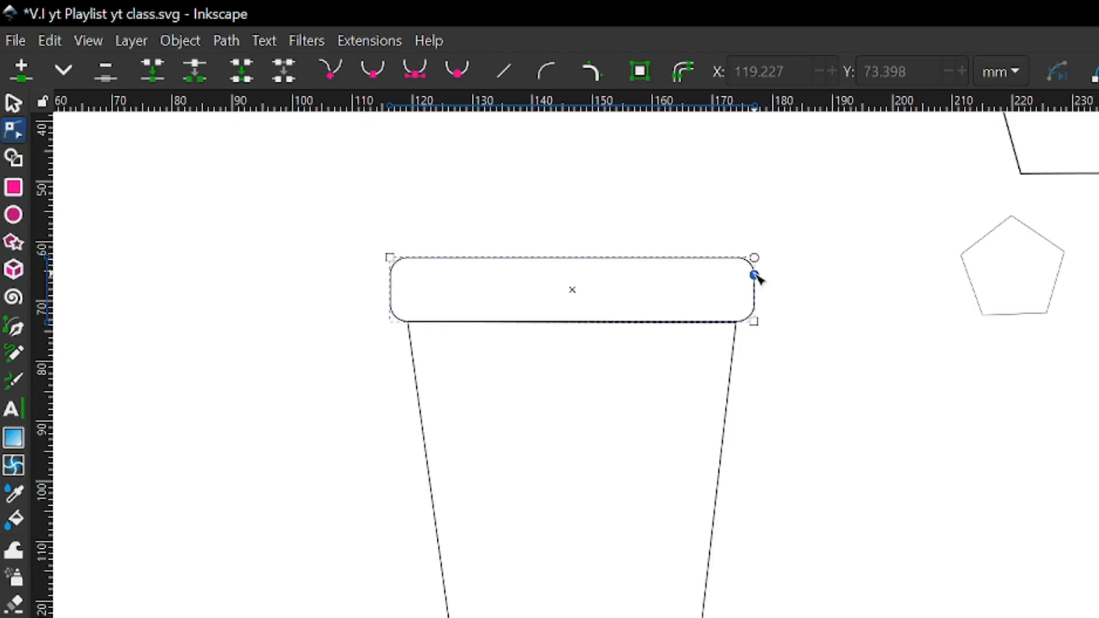
pyautogui.click(356, 340)
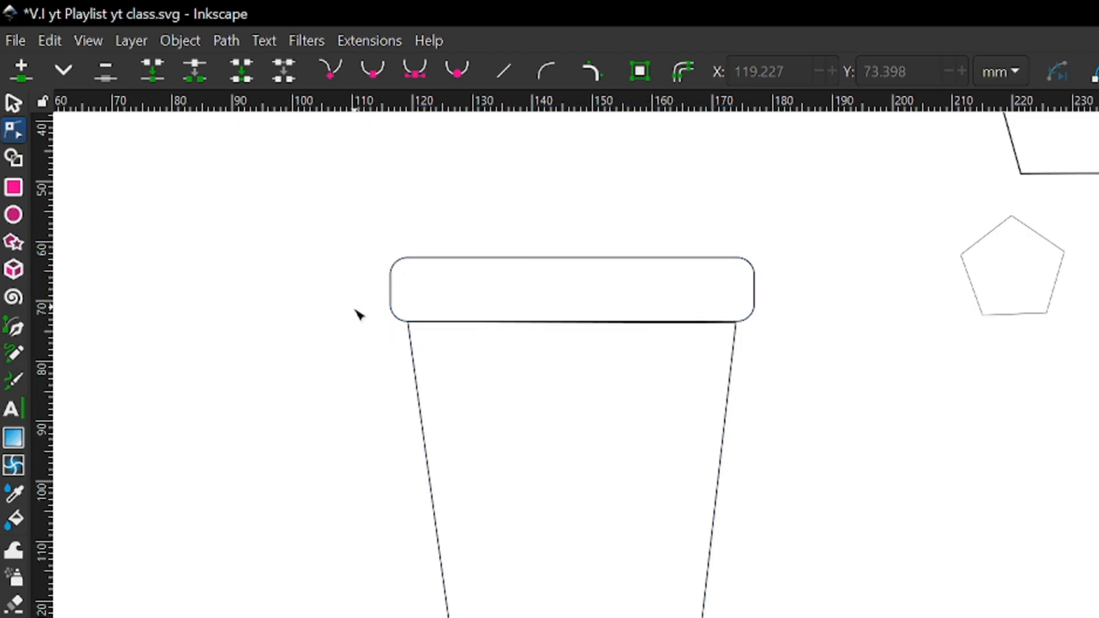
pyautogui.click(755, 305)
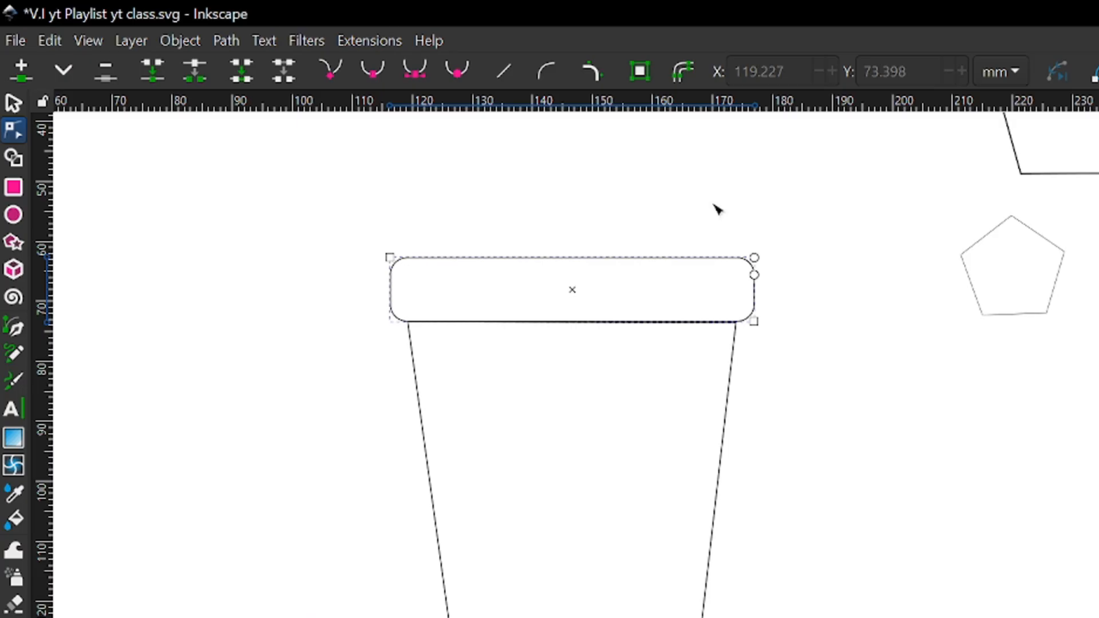
pyautogui.click(640, 72)
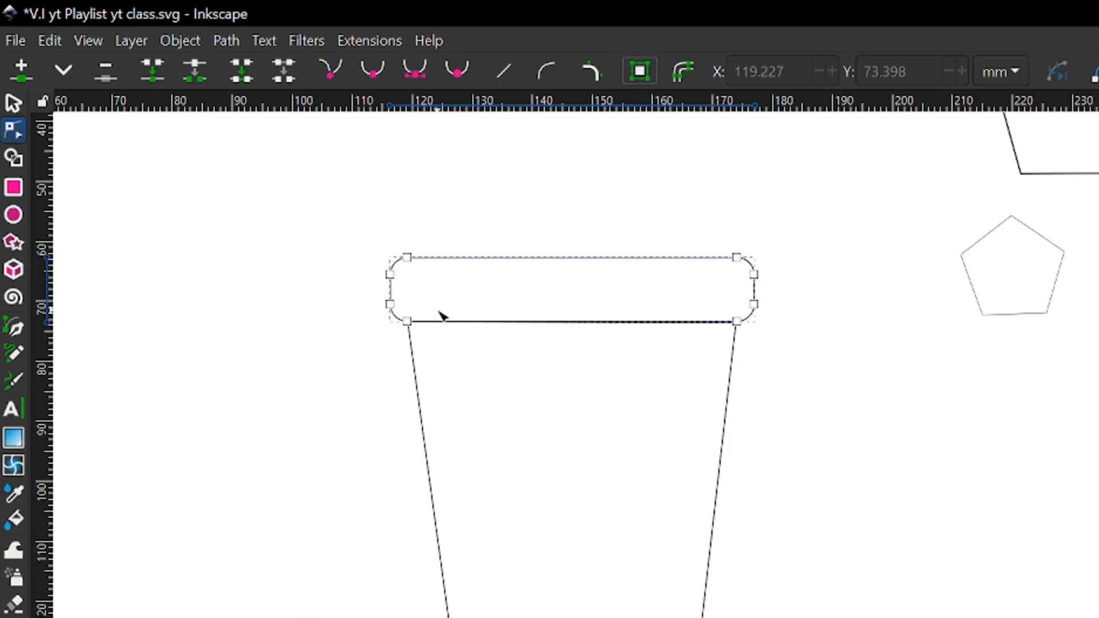
# Delete the lower side node on both the left and right edges of the rim path
pyautogui.scroll(1, 439, 314)
pyautogui.scroll(1, 439, 314)
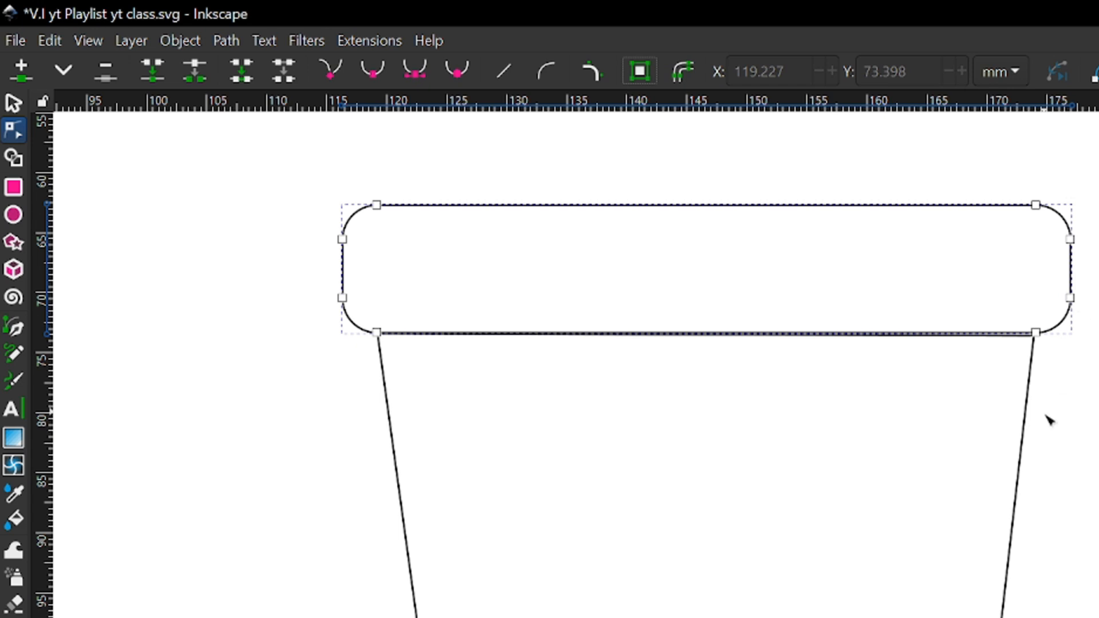
pyautogui.click(343, 299)
pyautogui.click(343, 298)
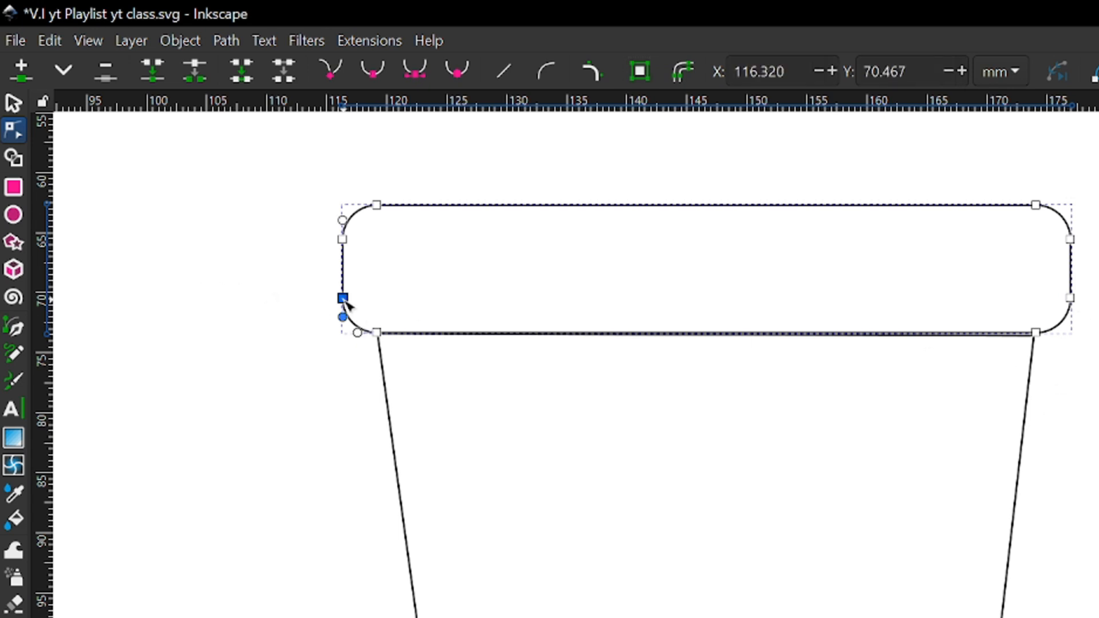
pyautogui.press('Delete')
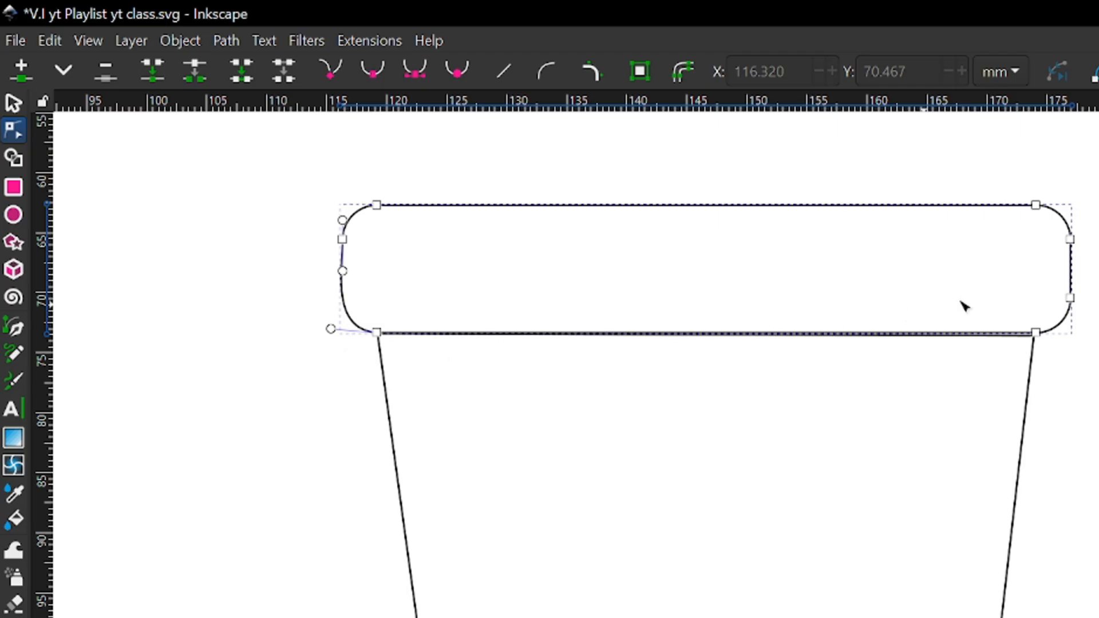
pyautogui.click(1070, 298)
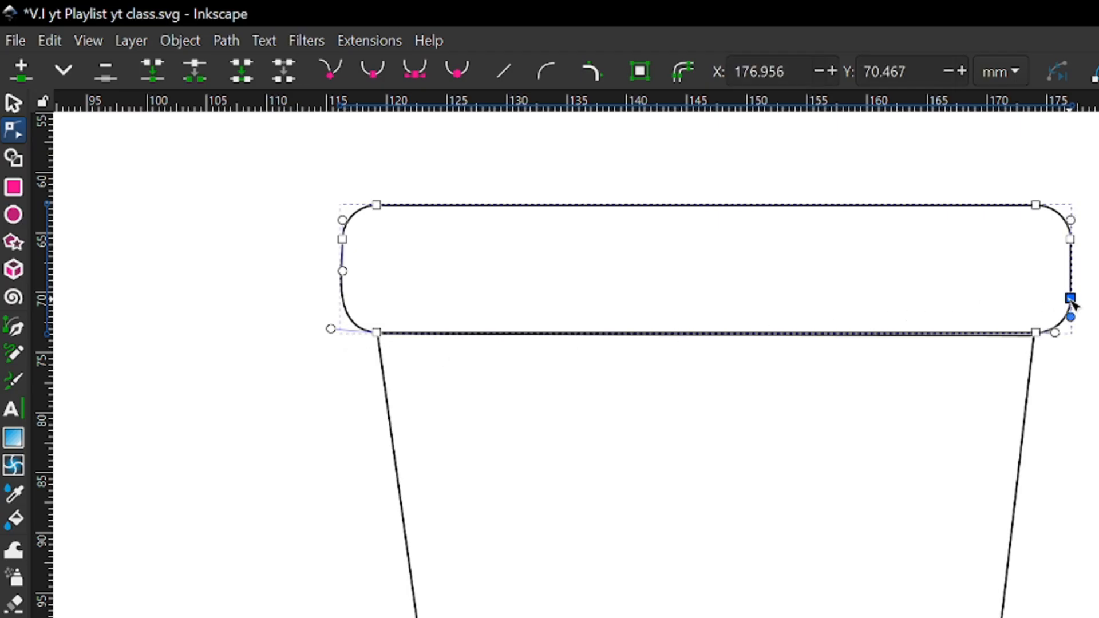
pyautogui.press('Delete')
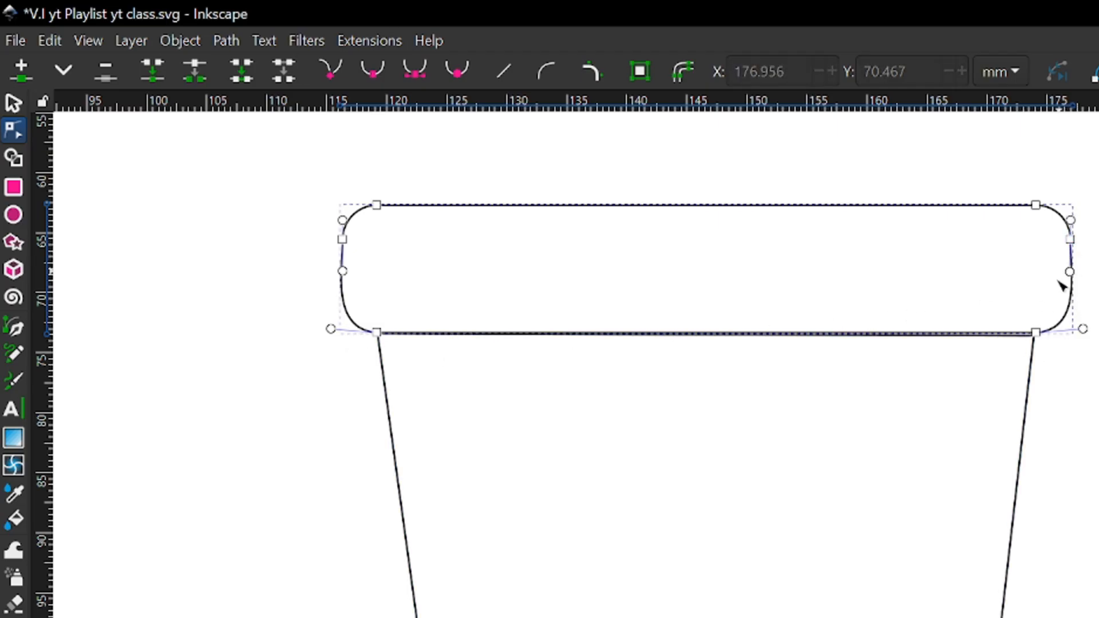
# Try deleting the rim's bottom-right node, and undo the deletion
pyautogui.click(1036, 334)
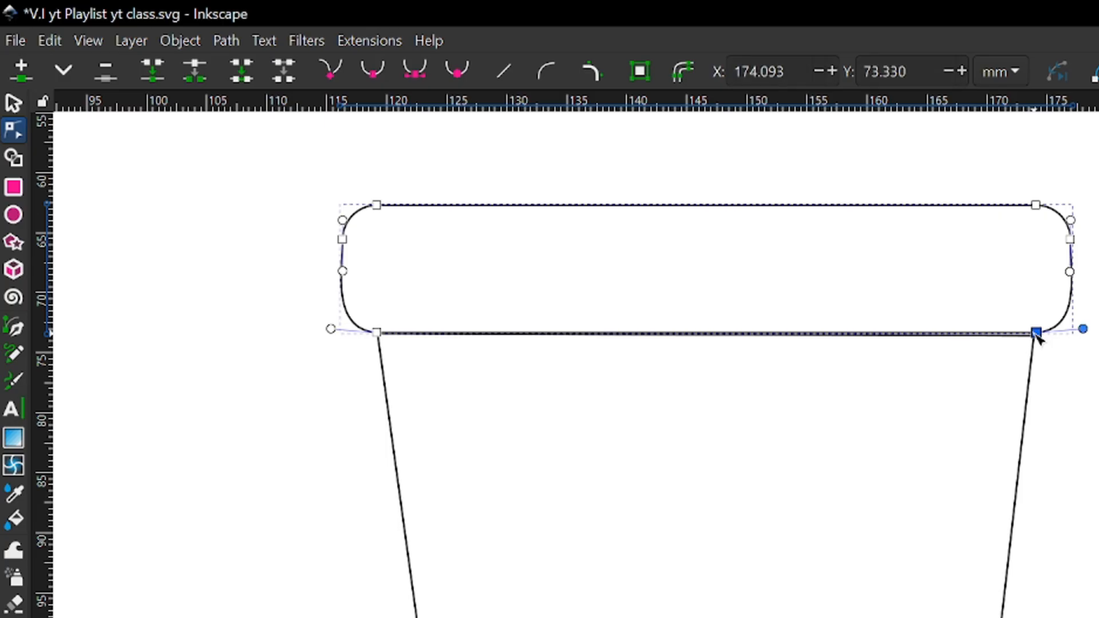
pyautogui.press('Delete')
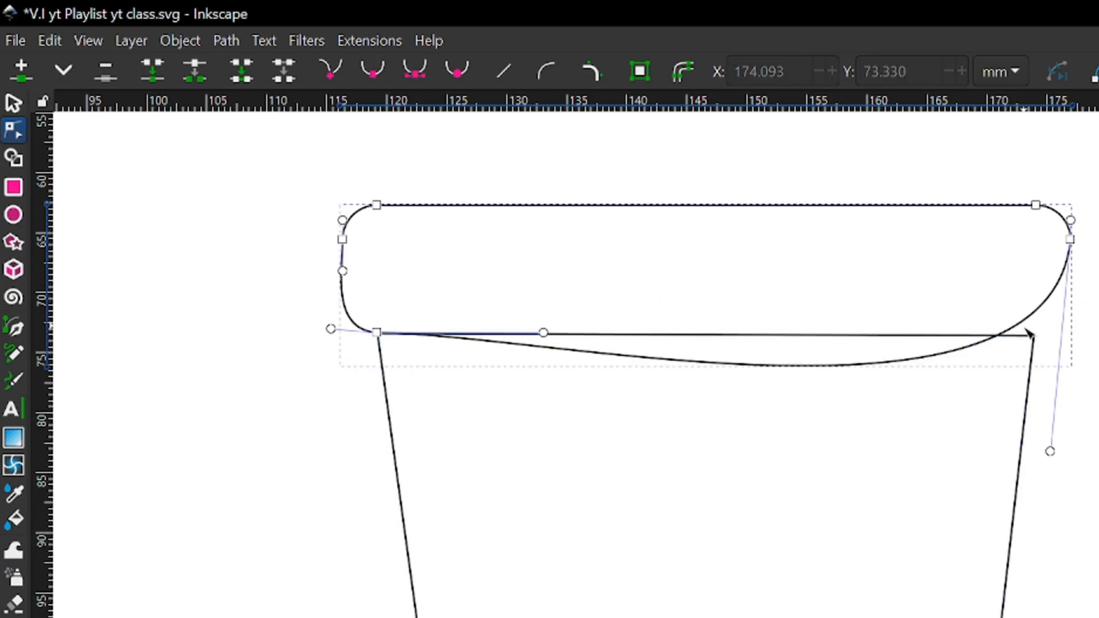
pyautogui.hotkey('ctrl', 'z')
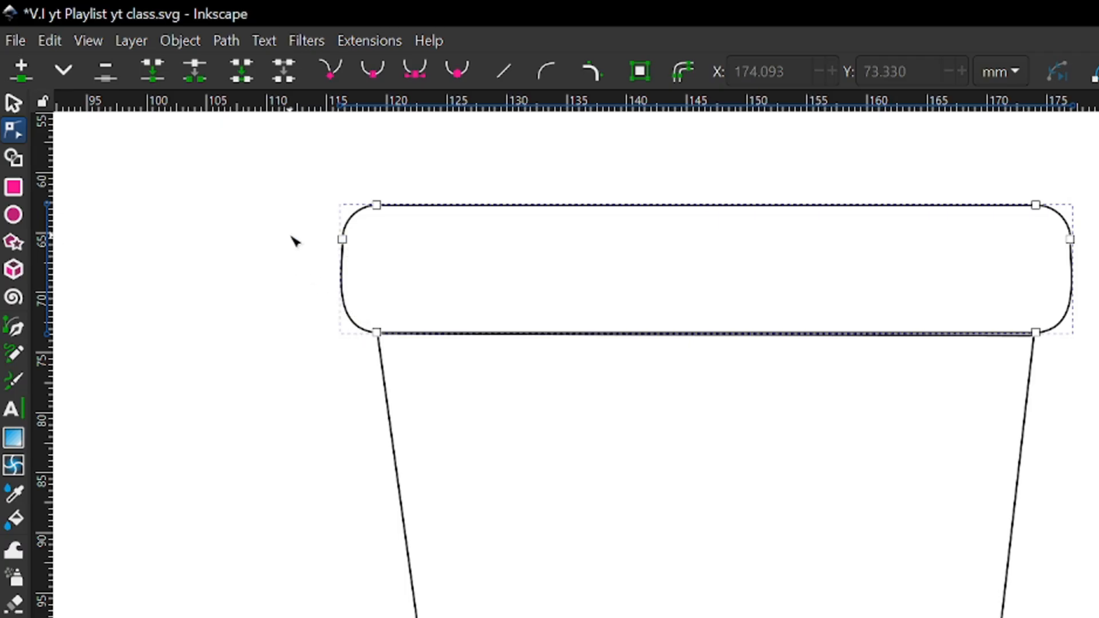
# Straighten the rim's left side segment and move its bottom-left node out to about X 116.4, Y 73.5 mm for a square corner
pyautogui.moveTo(291, 234); pyautogui.dragTo(391, 359)
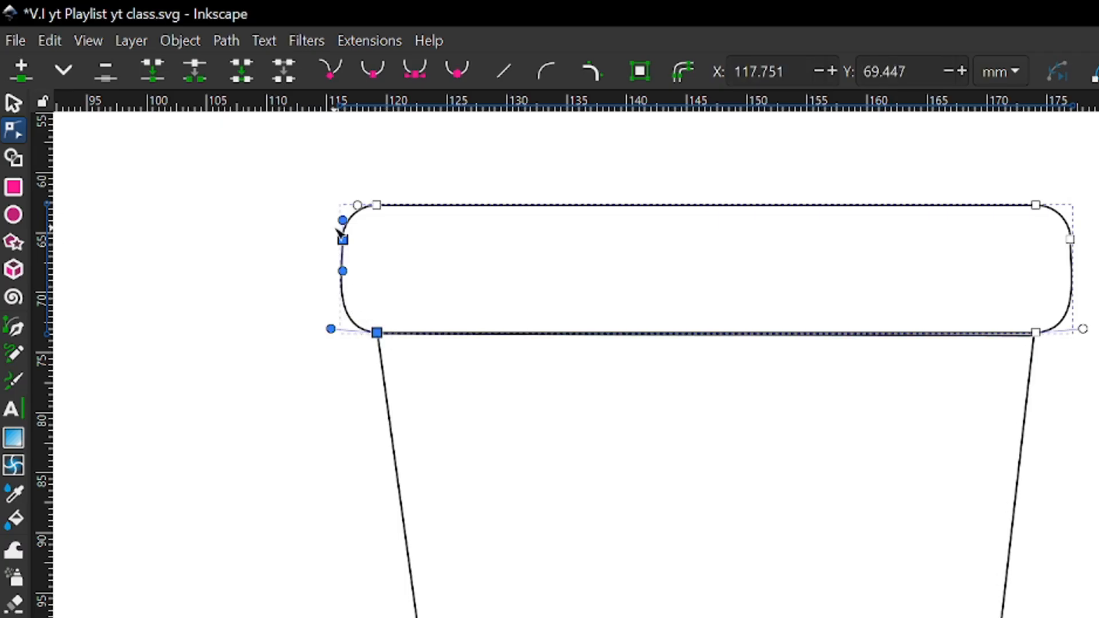
pyautogui.click(304, 298)
pyautogui.click(343, 240)
pyautogui.keyDown('shift'); pyautogui.click(377, 332); pyautogui.keyUp('shift')
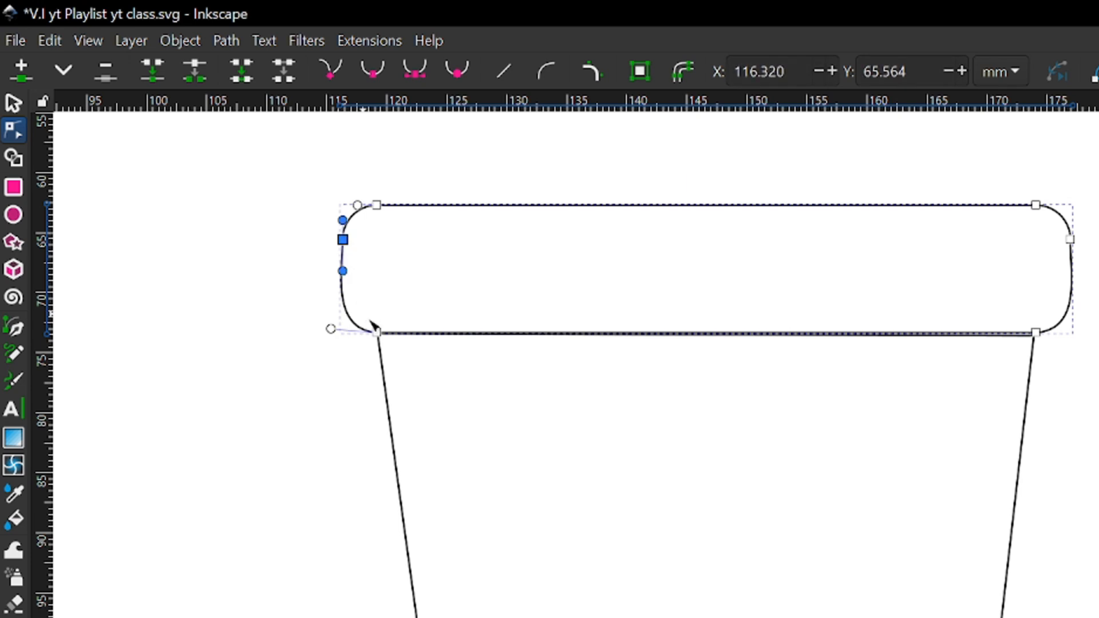
pyautogui.keyDown('shift'); pyautogui.click(378, 333); pyautogui.keyUp('shift')
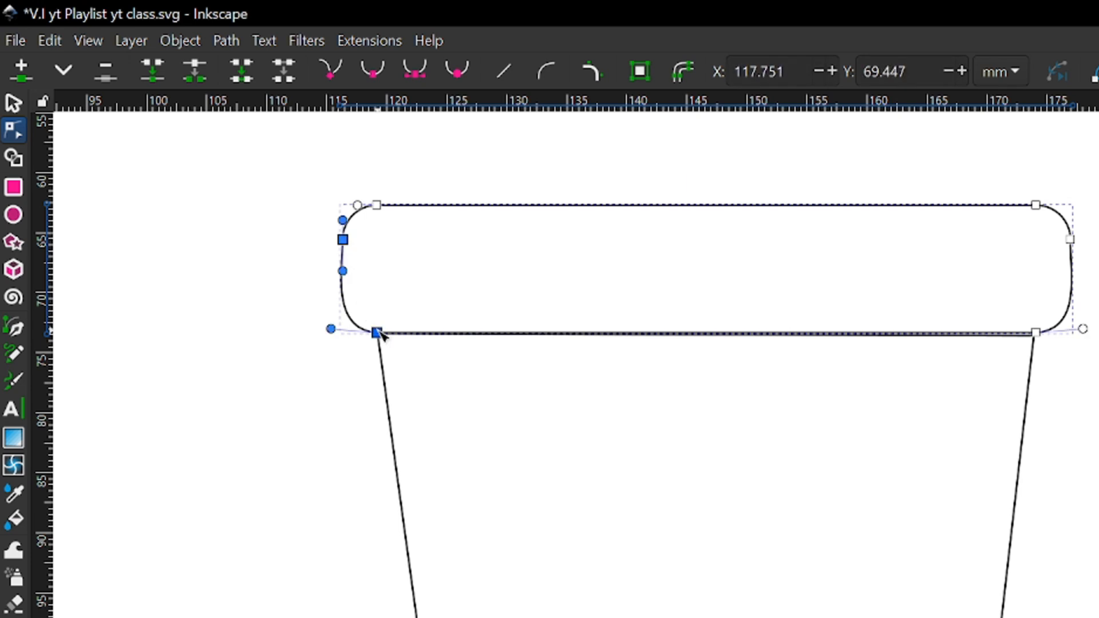
pyautogui.click(505, 69)
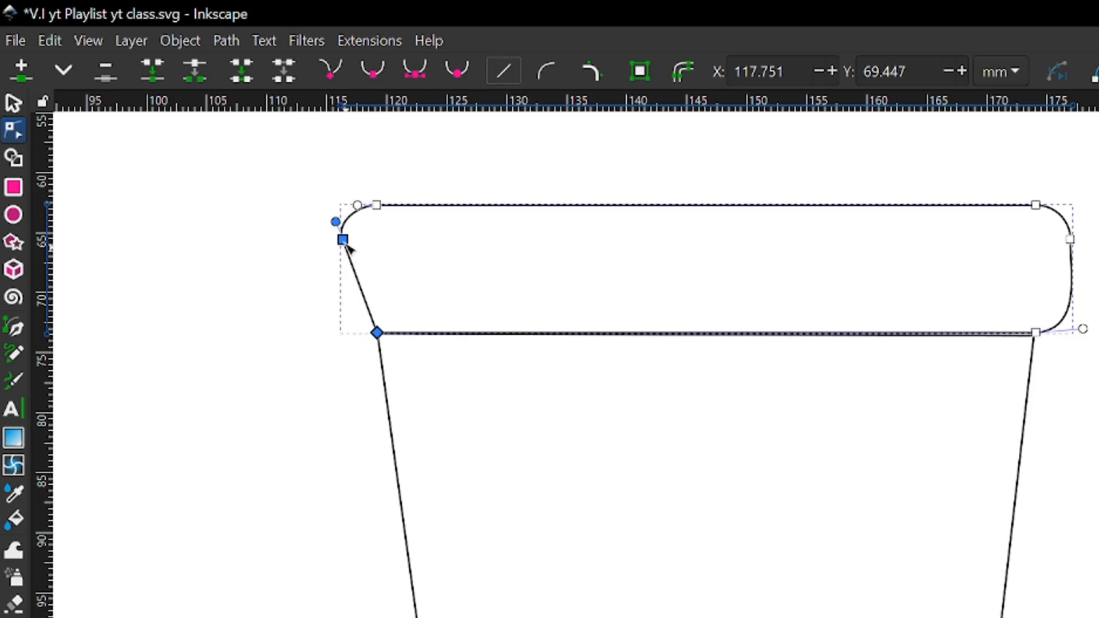
pyautogui.click(378, 334)
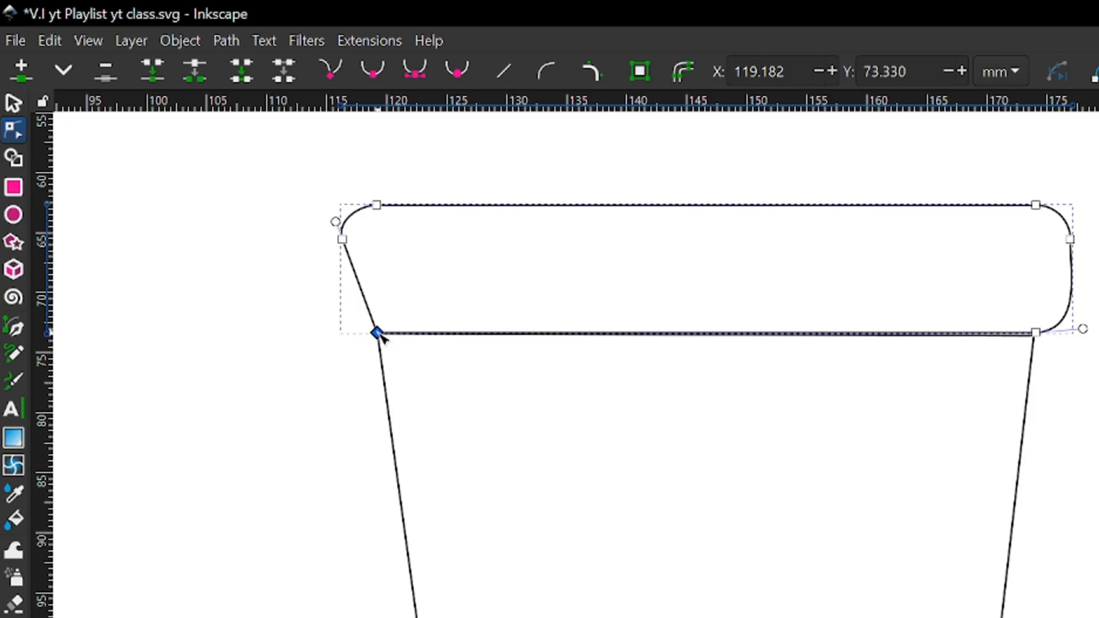
pyautogui.moveTo(377, 334); pyautogui.dragTo(346, 336)
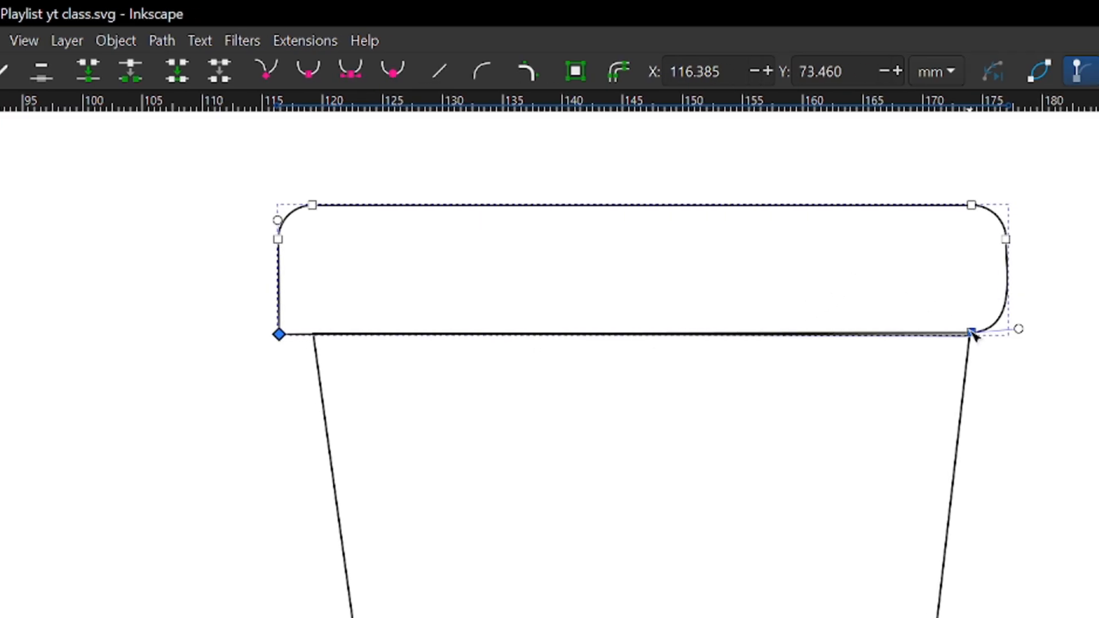
# Straighten the rim's right side segment between its side node and bottom-right node
pyautogui.click(971, 333)
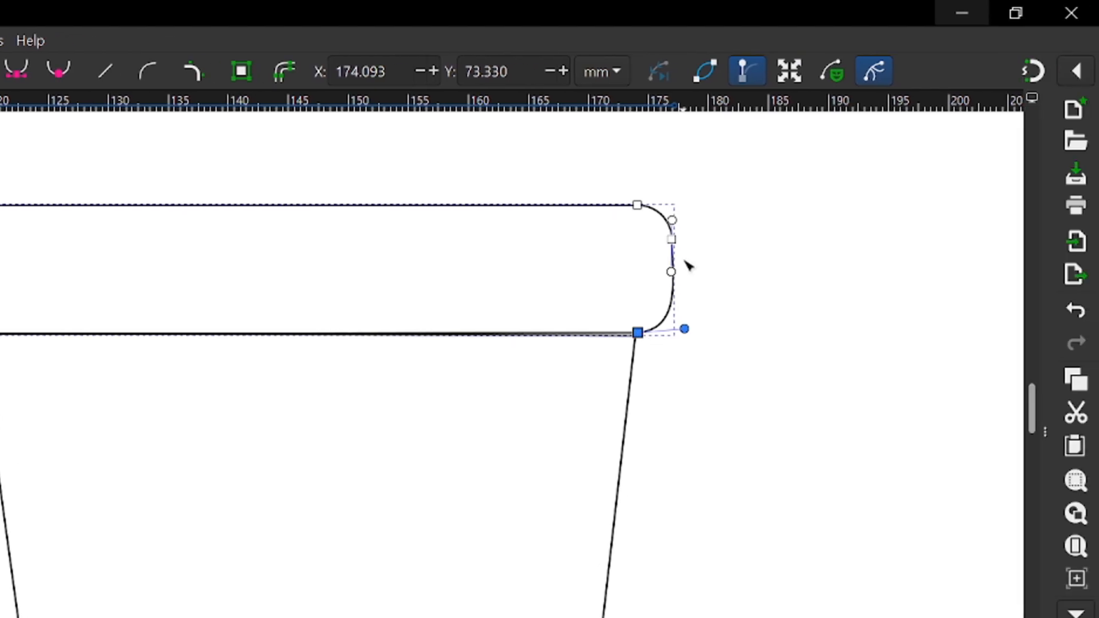
pyautogui.keyDown('shift'); pyautogui.click(672, 239); pyautogui.keyUp('shift')
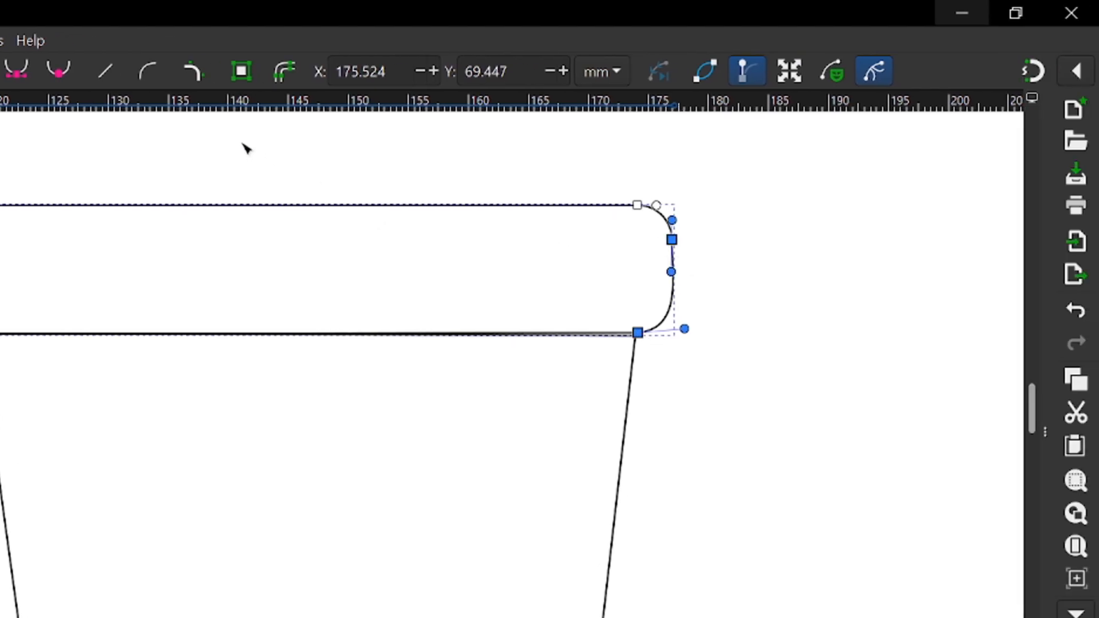
pyautogui.click(112, 75)
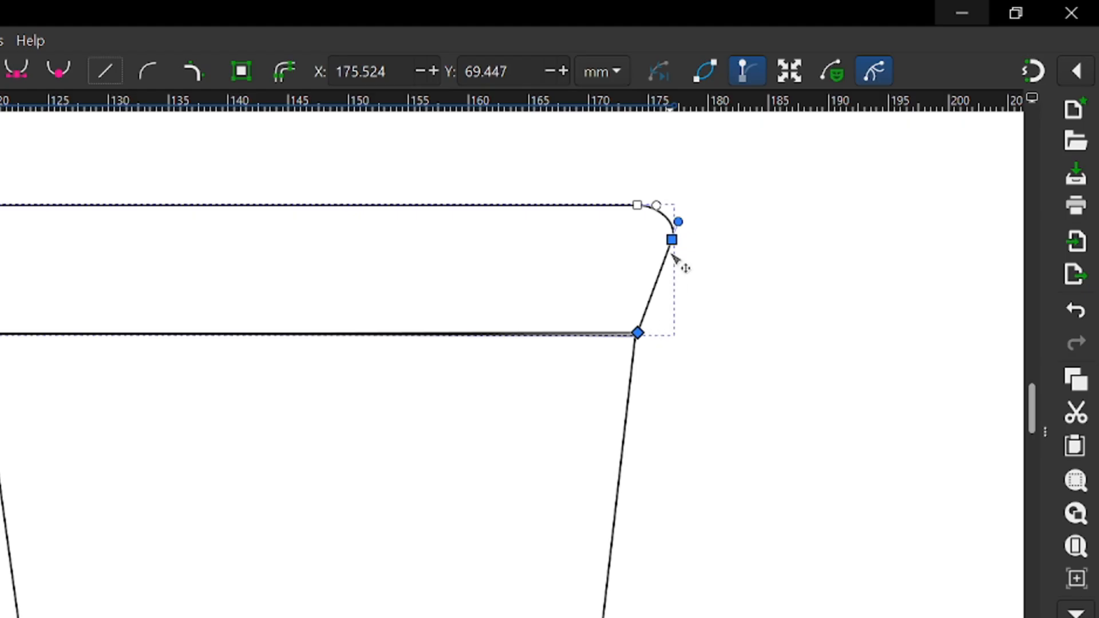
# Try moving the rim's right side node and bottom-right node outward together, undoing each move
pyautogui.moveTo(642, 336); pyautogui.dragTo(651, 330)
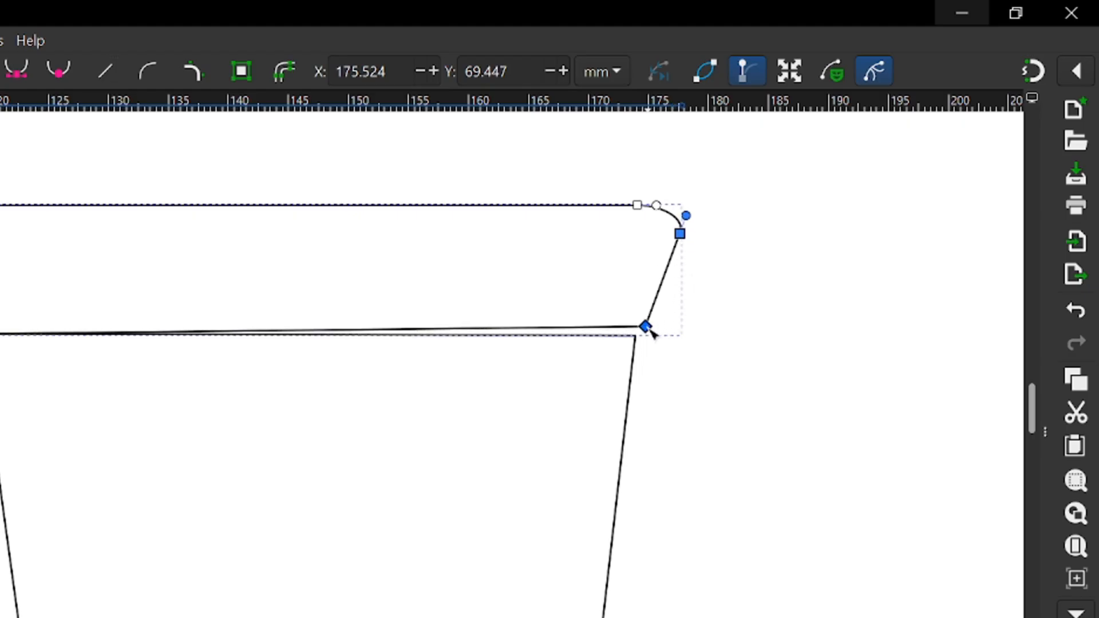
pyautogui.hotkey('ctrl', 'z')
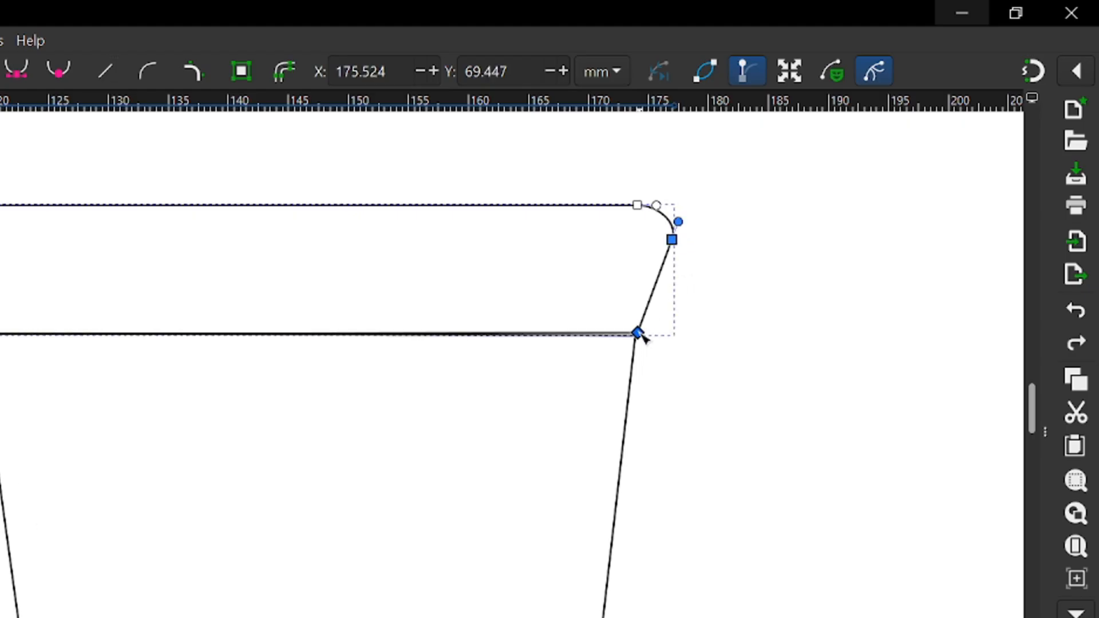
pyautogui.moveTo(641, 335); pyautogui.dragTo(672, 337)
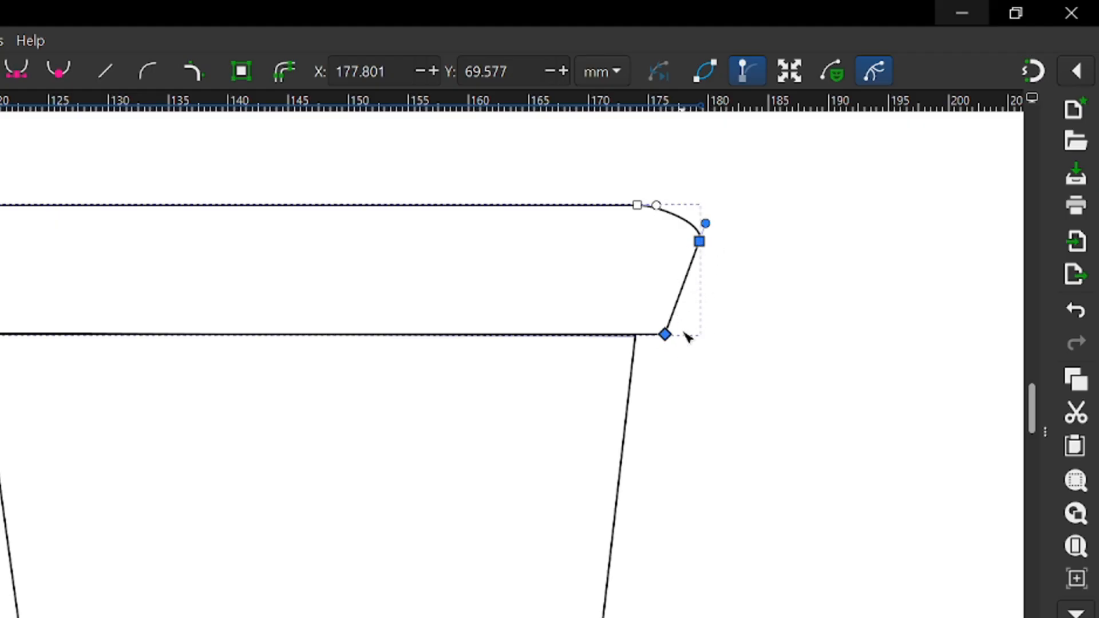
pyautogui.hotkey('ctrl', 'z')
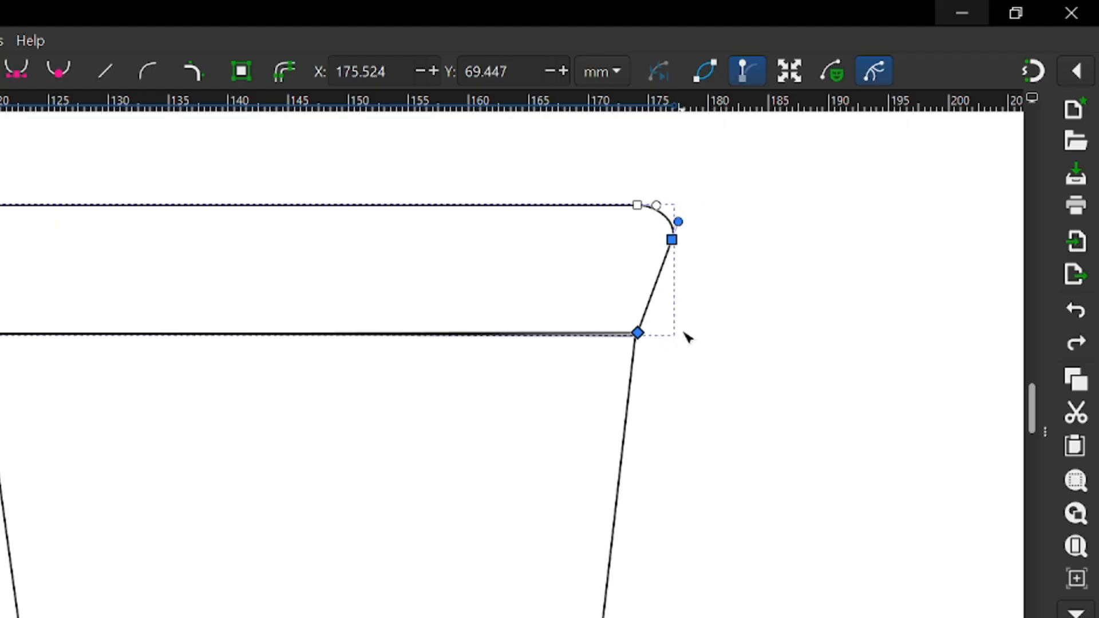
# Move only the rim's bottom-right node out to about X 177.0, Y 73.5 mm, and finish node editing
pyautogui.click(637, 333)
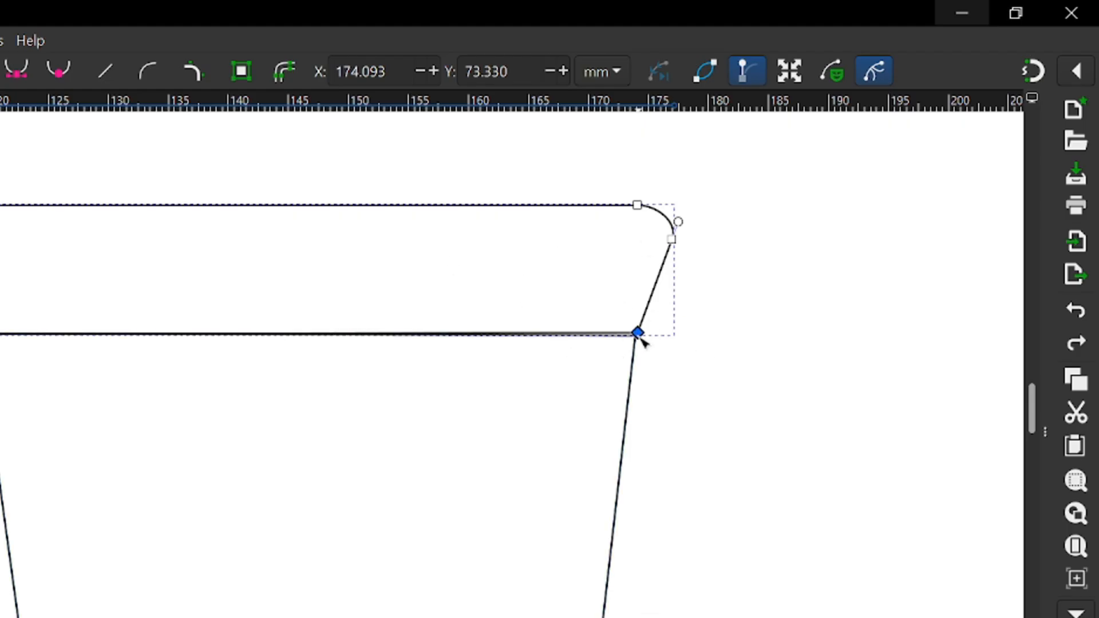
pyautogui.moveTo(638, 336); pyautogui.dragTo(677, 341)
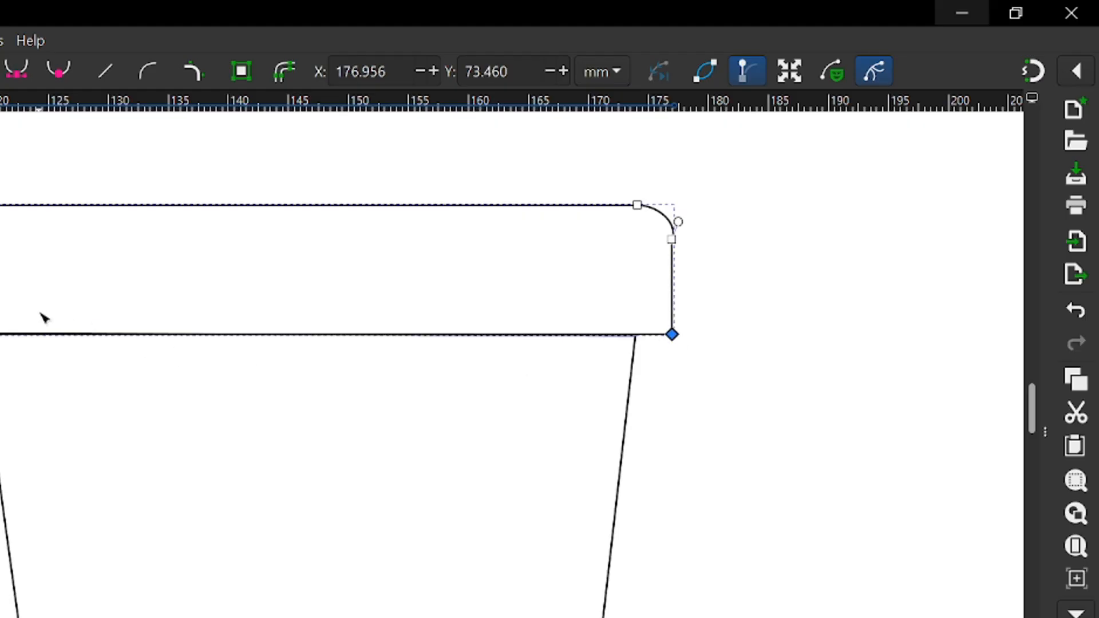
pyautogui.scroll(-2, 41, 314)
pyautogui.scroll(-1, 40, 313)
pyautogui.hscroll(-2, 88, 381)
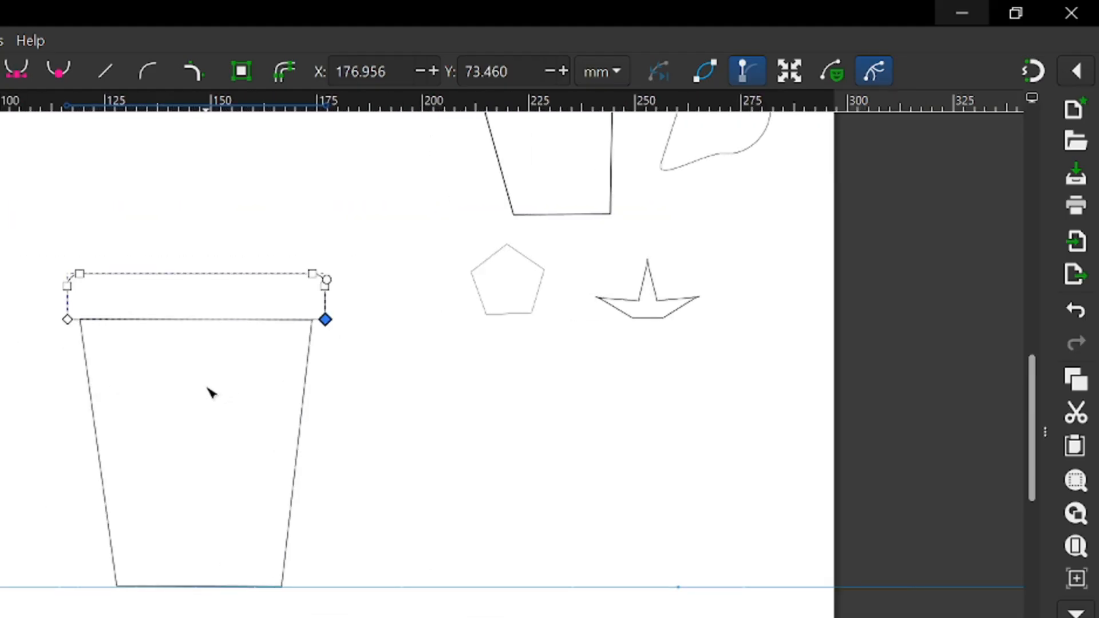
pyautogui.scroll(1, 207, 388)
pyautogui.scroll(-1, 210, 391)
pyautogui.press('s')
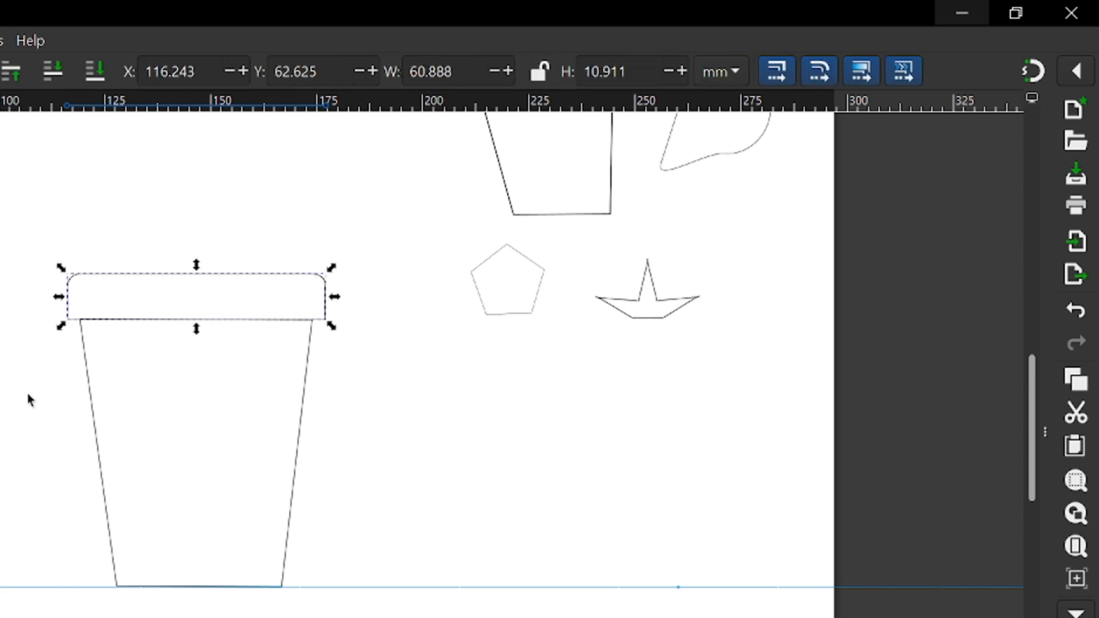
# Draw a rectangle about 47.3 × 10.2 mm above the rim, overlapping the rim's top edge
pyautogui.scroll(2, 170, 294)
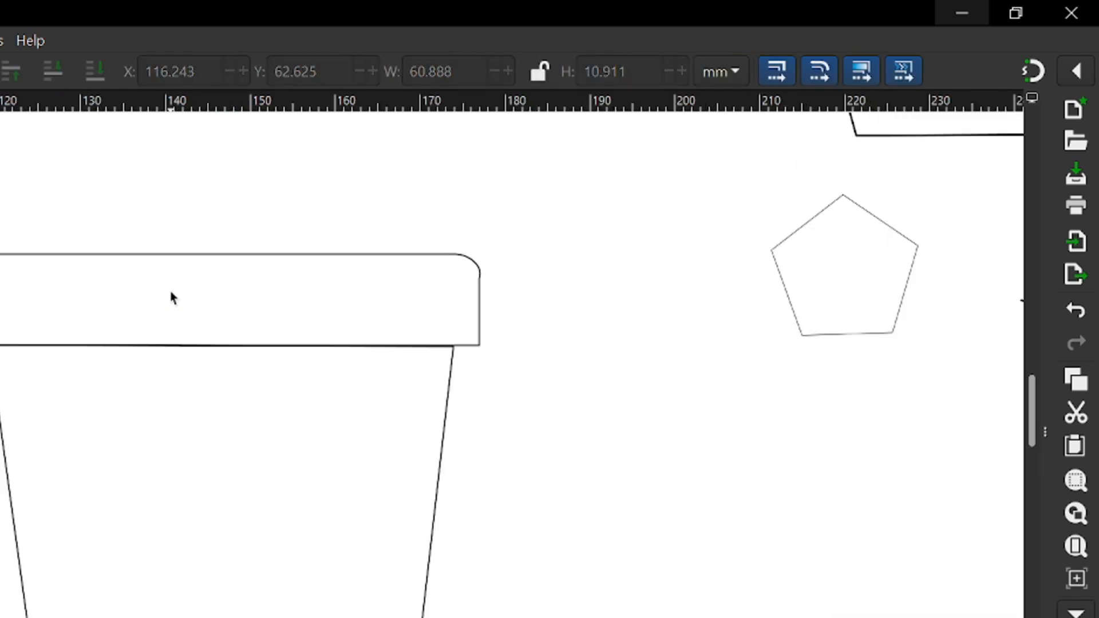
pyautogui.press('r')
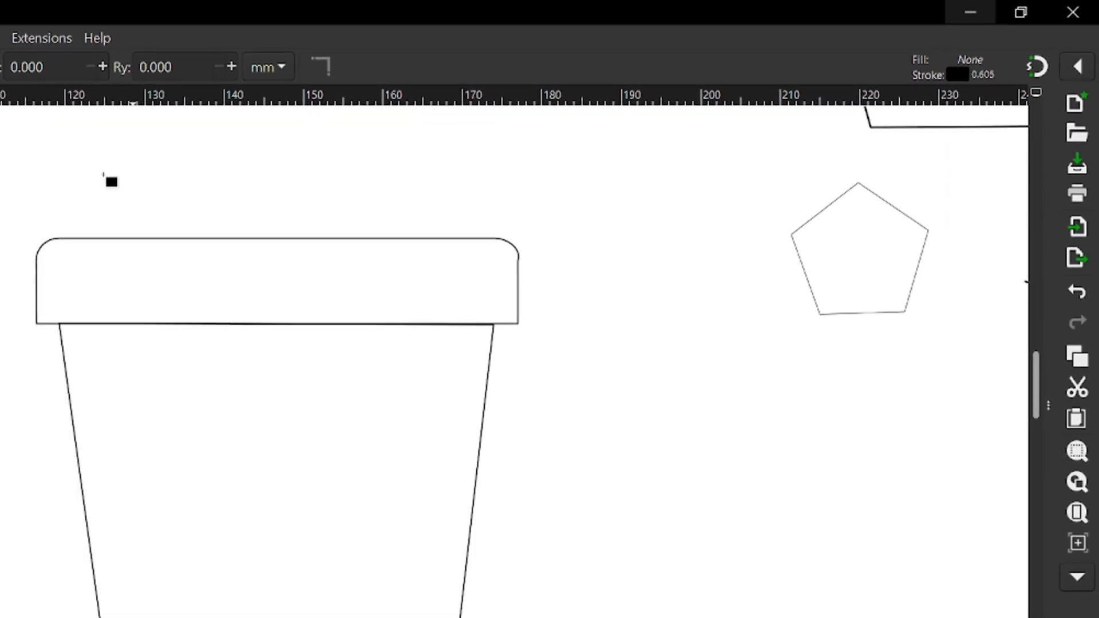
pyautogui.moveTo(23, 182); pyautogui.dragTo(388, 247)
pyautogui.moveTo(577, 180); pyautogui.dragTo(607, 203)
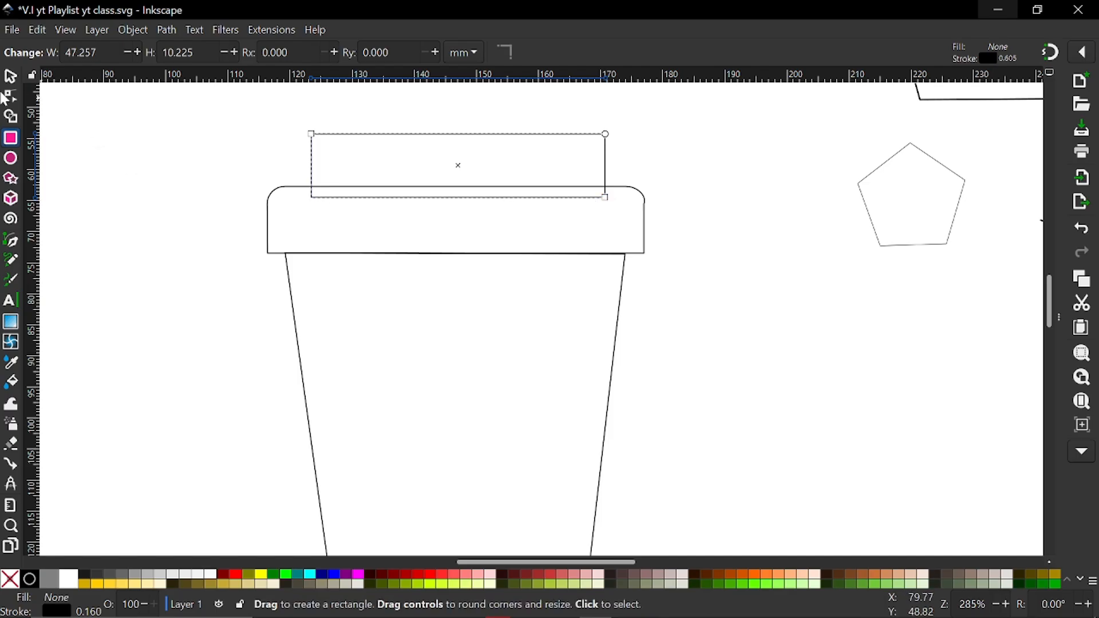
# Lower the new rectangle to about Y 55.9 mm and widen it on both sides to about 48.6 mm
pyautogui.click(10, 78)
pyautogui.moveTo(417, 138); pyautogui.dragTo(419, 150)
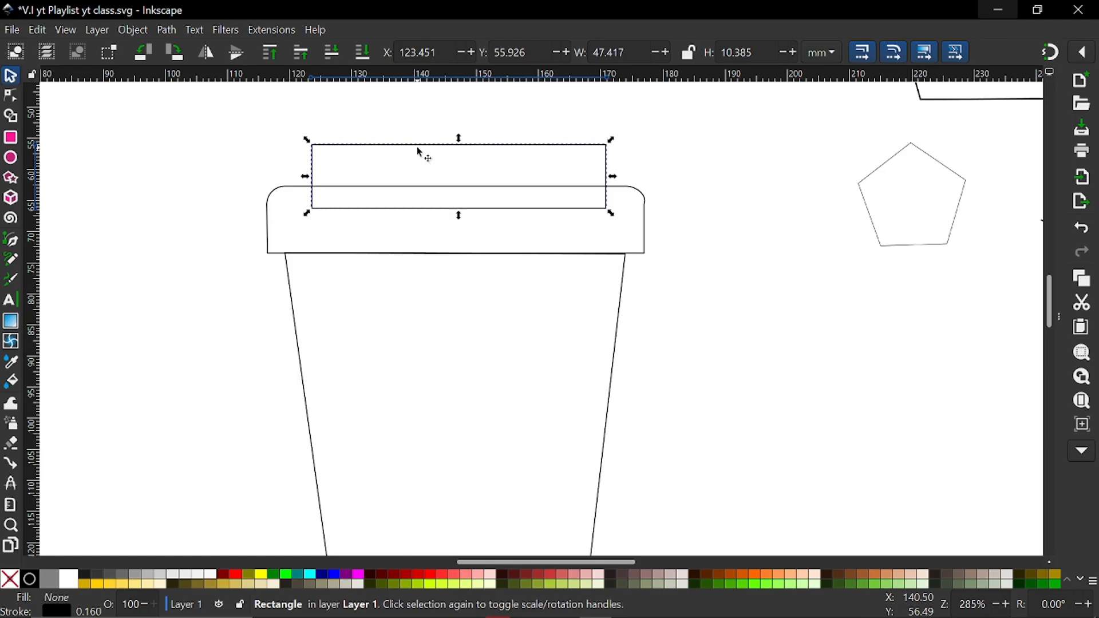
pyautogui.scroll(2, 420, 153)
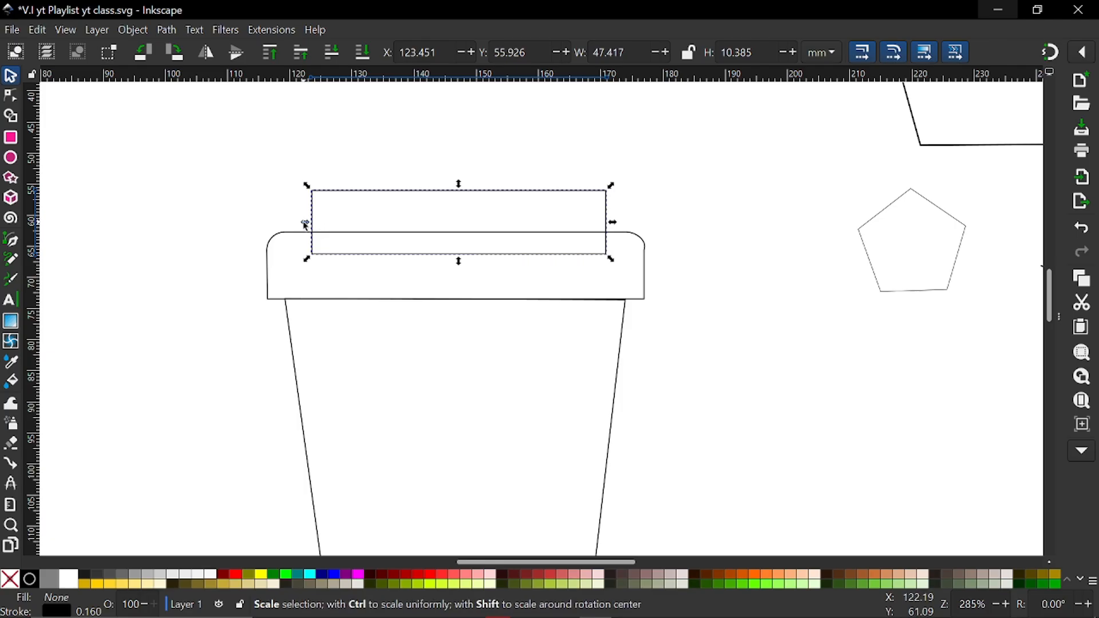
pyautogui.moveTo(305, 225); pyautogui.dragTo(300, 225)
pyautogui.moveTo(613, 222); pyautogui.dragTo(616, 222)
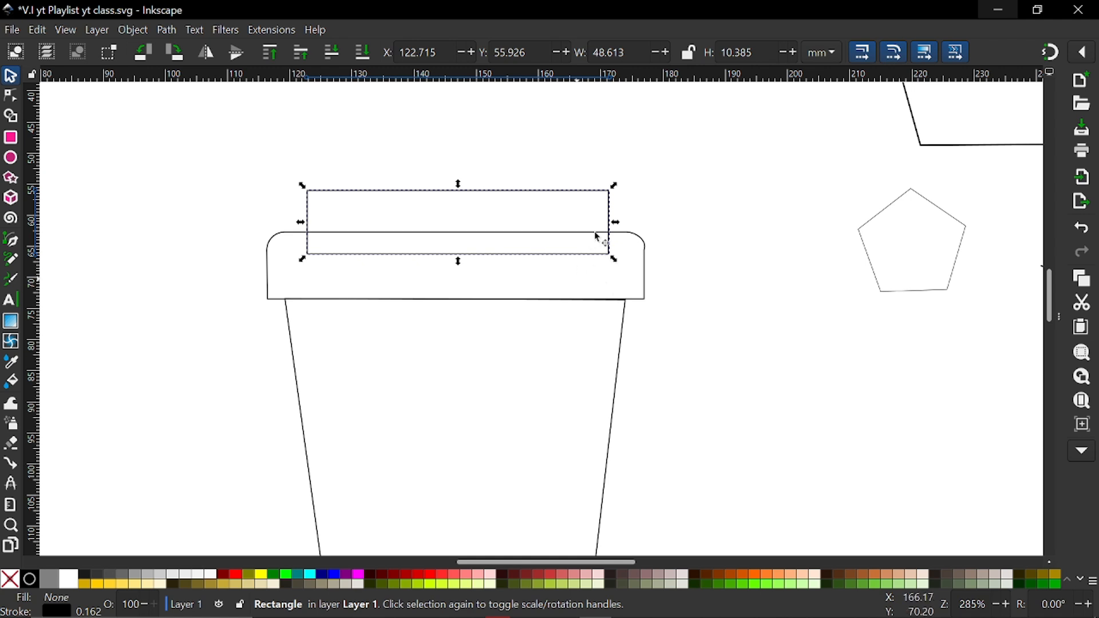
# Centre the top rectangle, the rim and the tapered body one by one on the page's vertical axis
pyautogui.click(1059, 316)
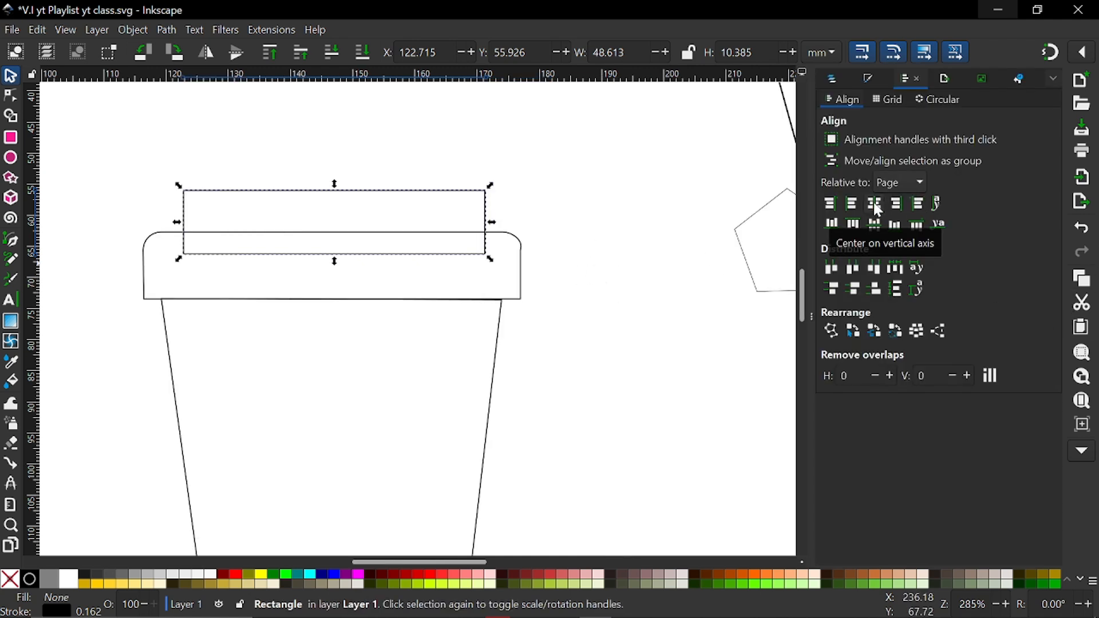
pyautogui.click(874, 205)
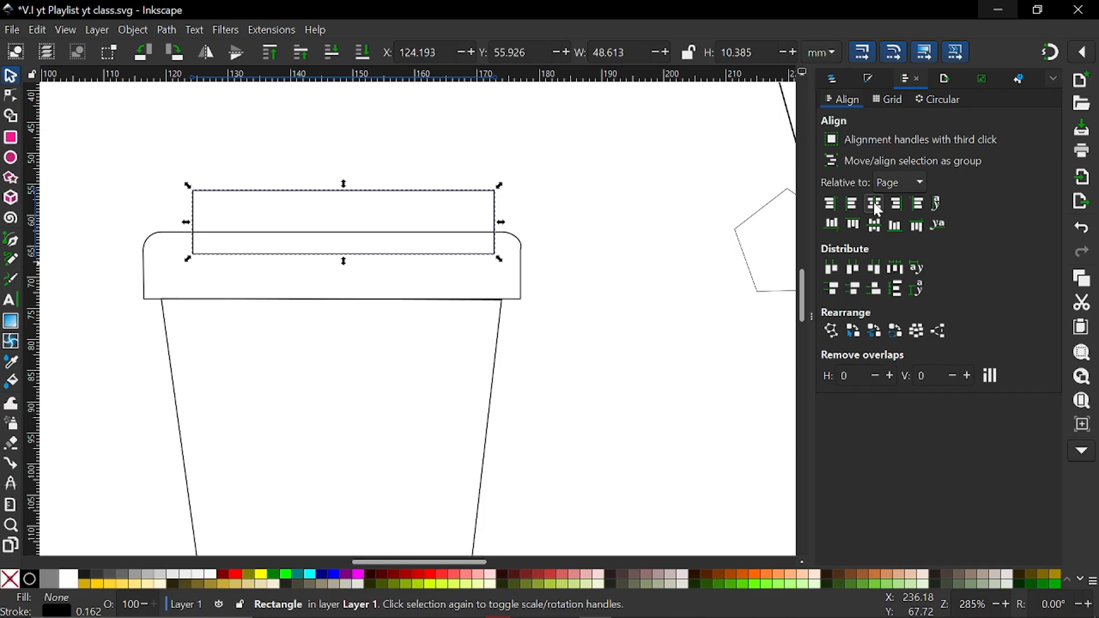
pyautogui.click(522, 298)
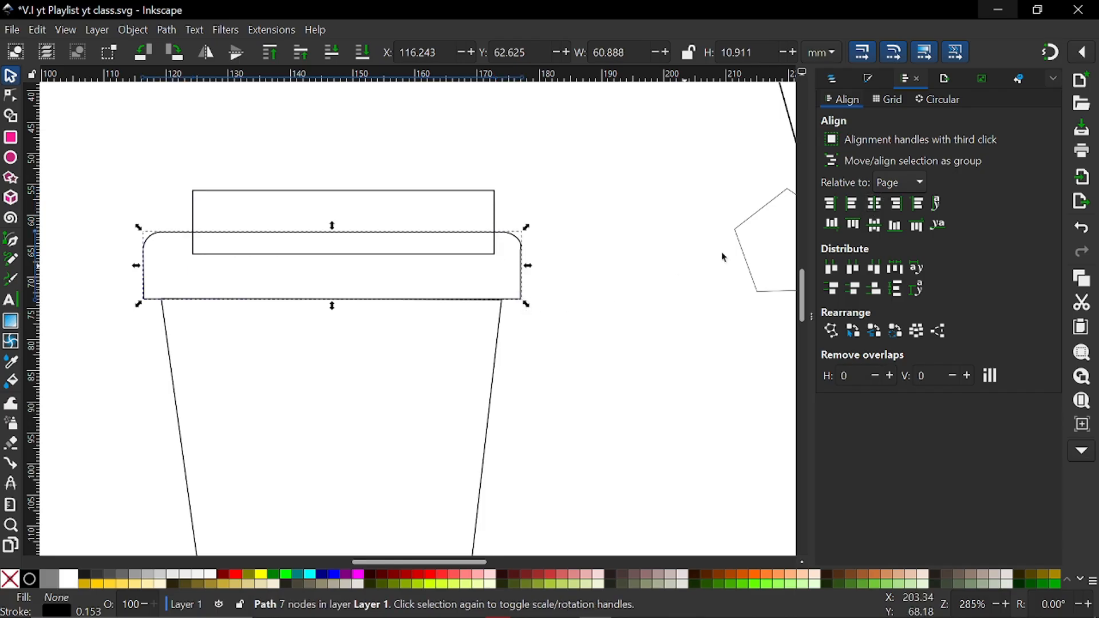
pyautogui.click(874, 205)
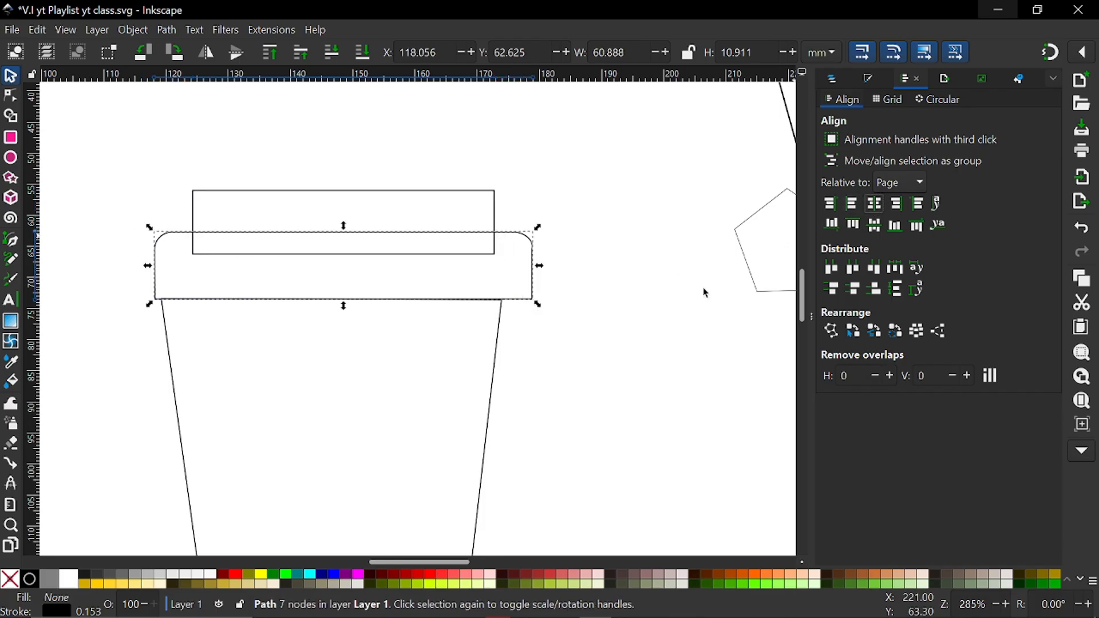
pyautogui.click(497, 374)
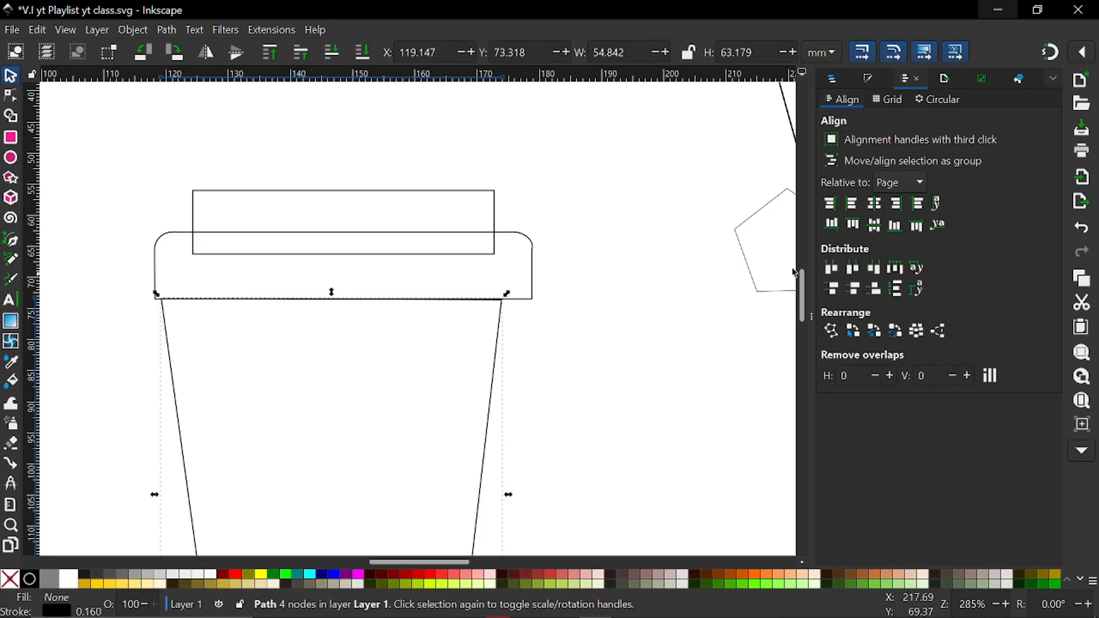
pyautogui.click(872, 206)
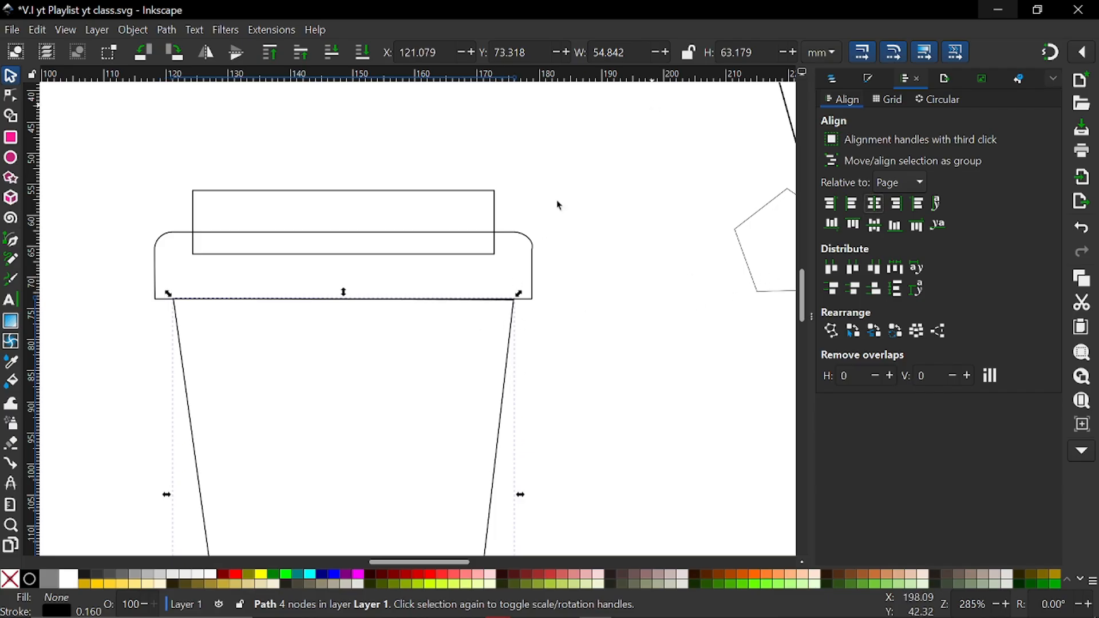
# Straighten the curve handle of the rim's right side node to vertical so the rounded corner flows smoothly into the side
pyautogui.scroll(5, 528, 259)
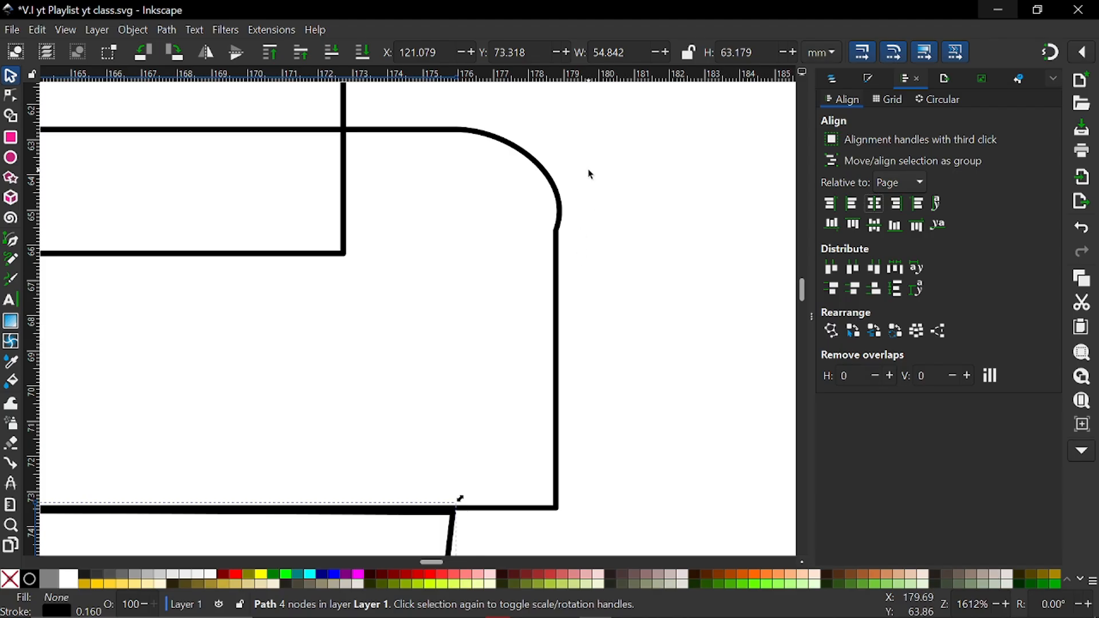
pyautogui.click(562, 241)
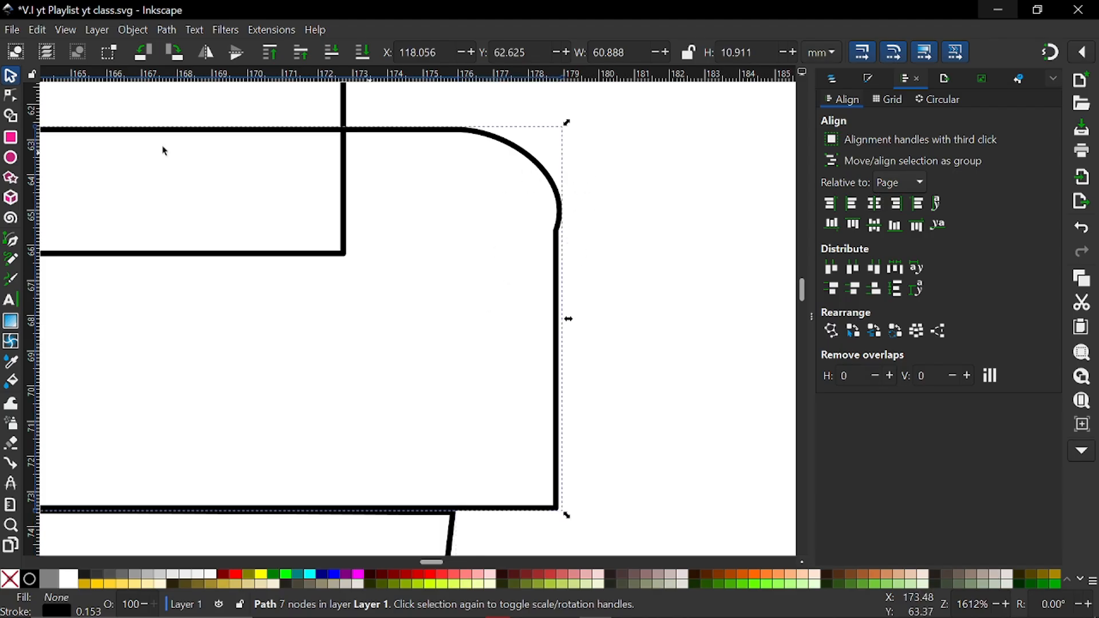
pyautogui.click(12, 99)
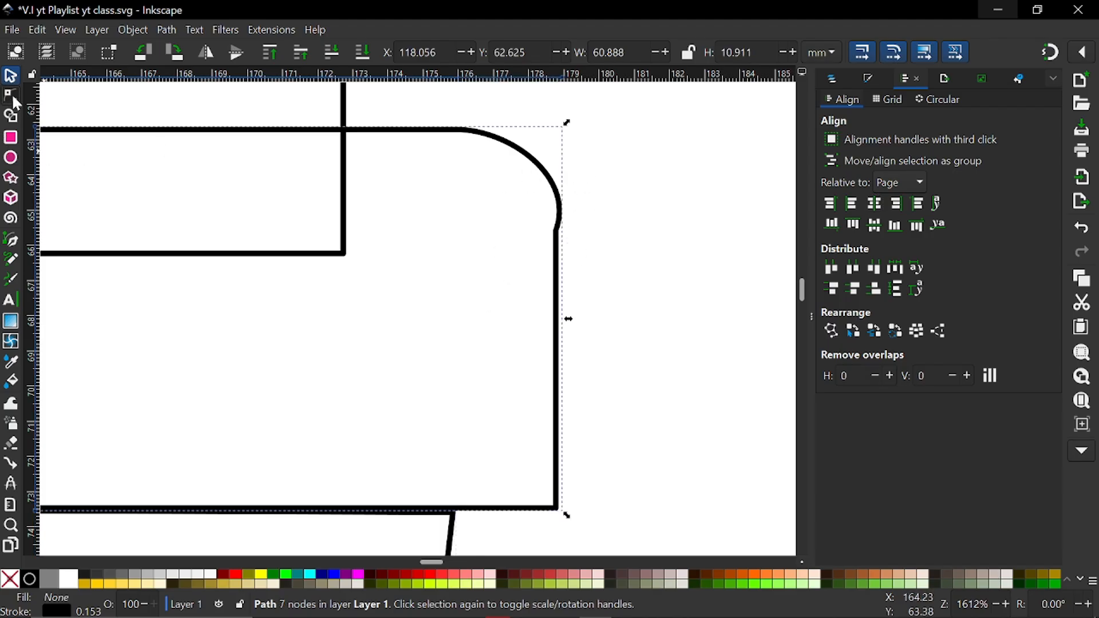
pyautogui.click(556, 231)
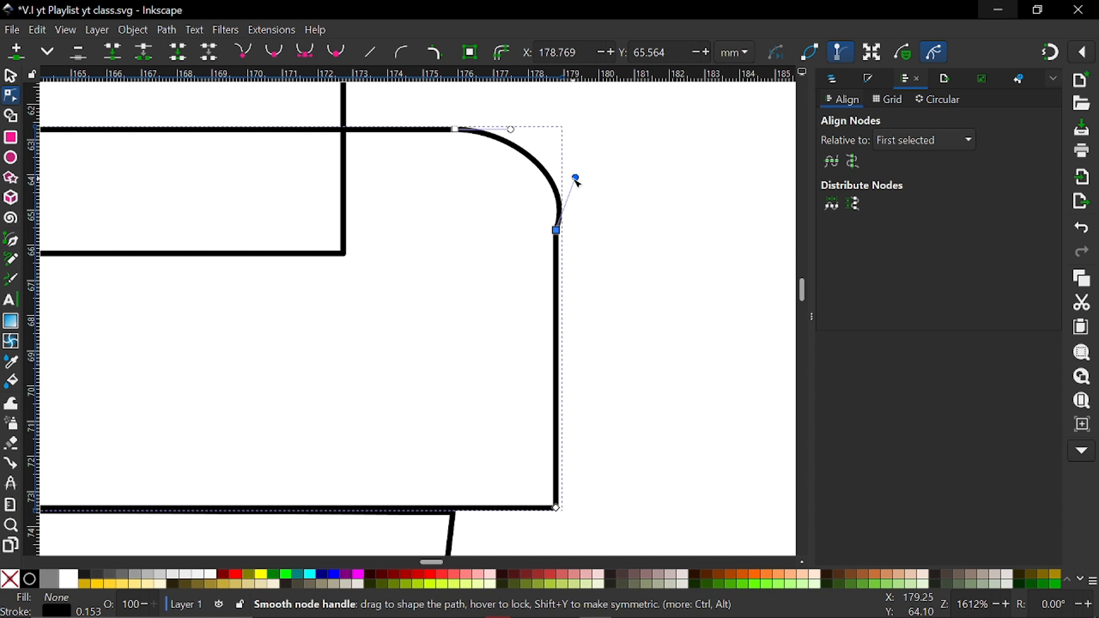
pyautogui.moveTo(576, 180); pyautogui.dragTo(573, 181)
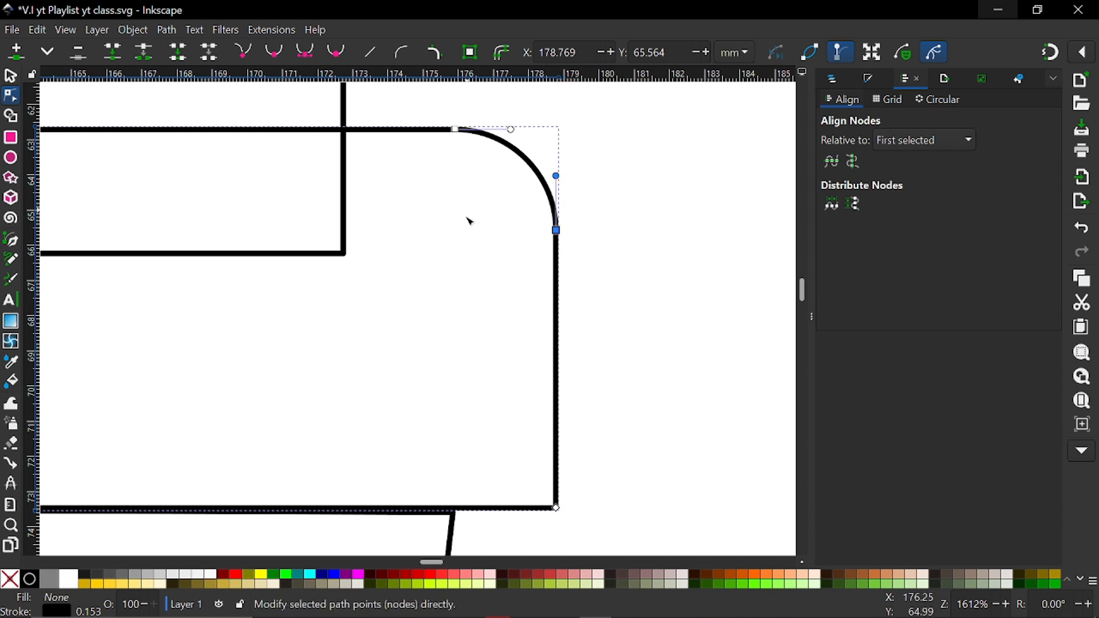
pyautogui.click(563, 260)
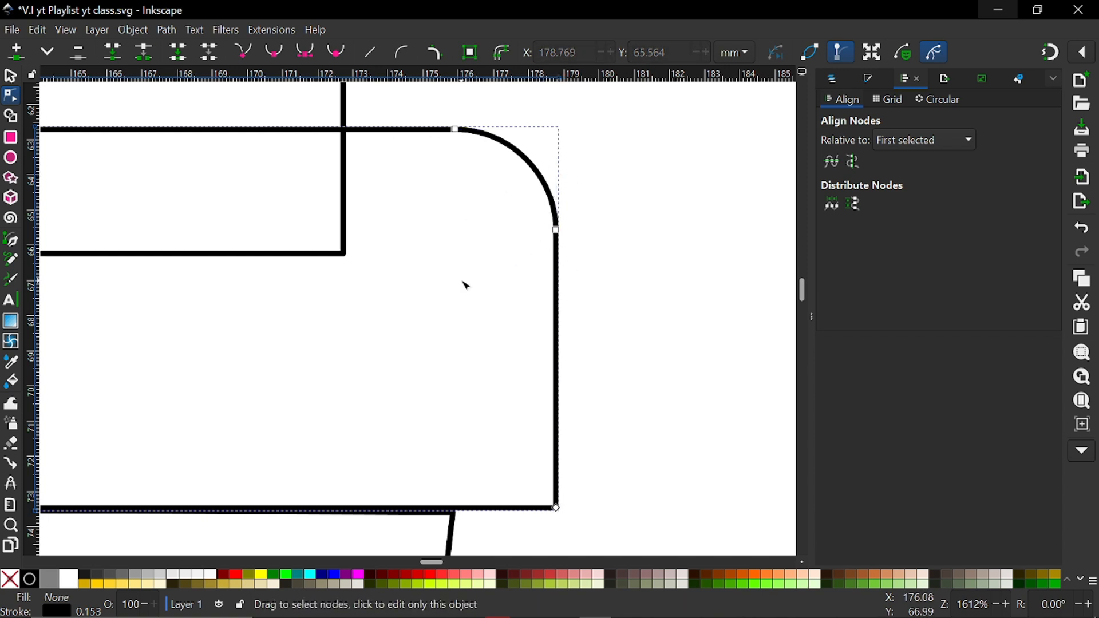
pyautogui.keyDown('ctrl'); pyautogui.scroll(-3, 464, 284); pyautogui.keyUp('ctrl')
pyautogui.keyDown('ctrl'); pyautogui.scroll(-2, 463, 281); pyautogui.keyUp('ctrl')
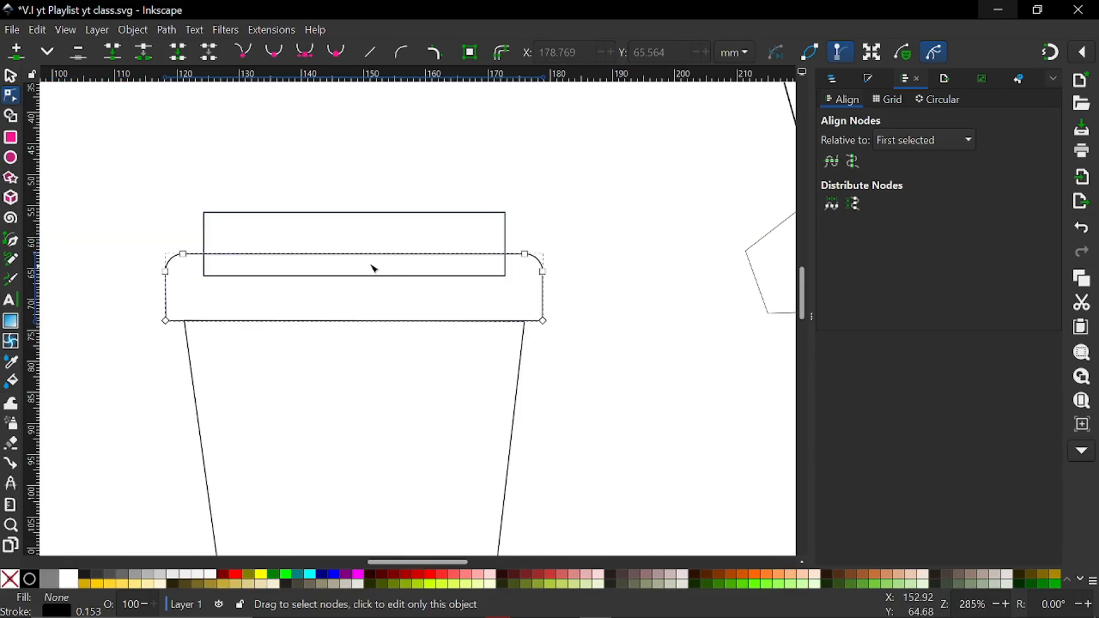
# Round the corners of the top rectangle slightly
pyautogui.keyDown('shift'); pyautogui.scroll(4, 293, 230); pyautogui.keyUp('shift')
pyautogui.keyDown('ctrl'); pyautogui.scroll(2, 425, 247); pyautogui.keyUp('ctrl')
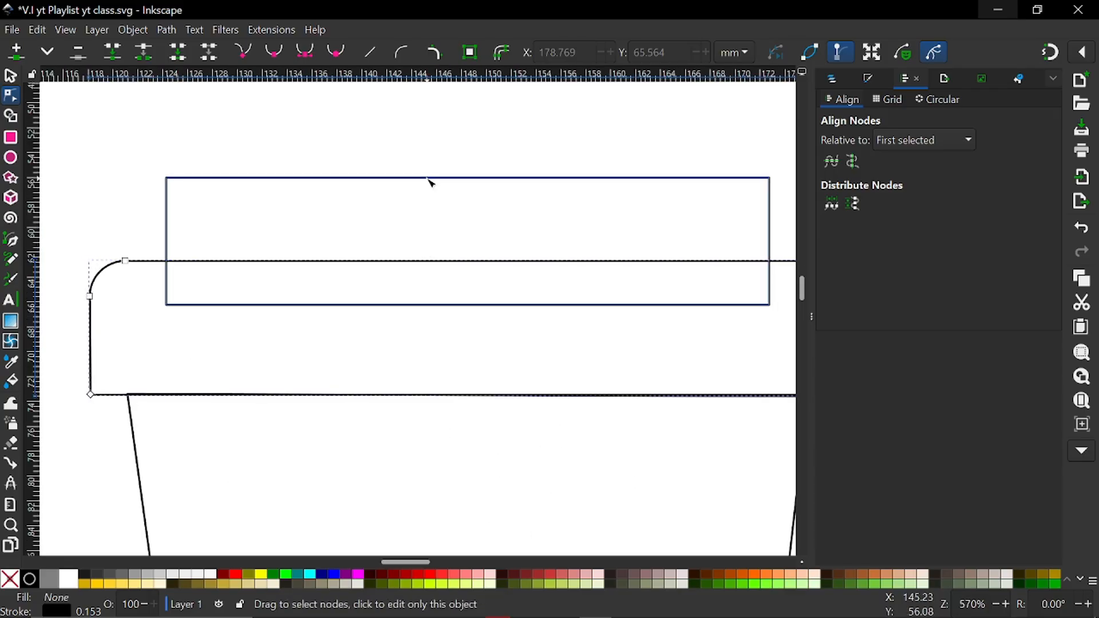
pyautogui.click(432, 179)
pyautogui.click(815, 315)
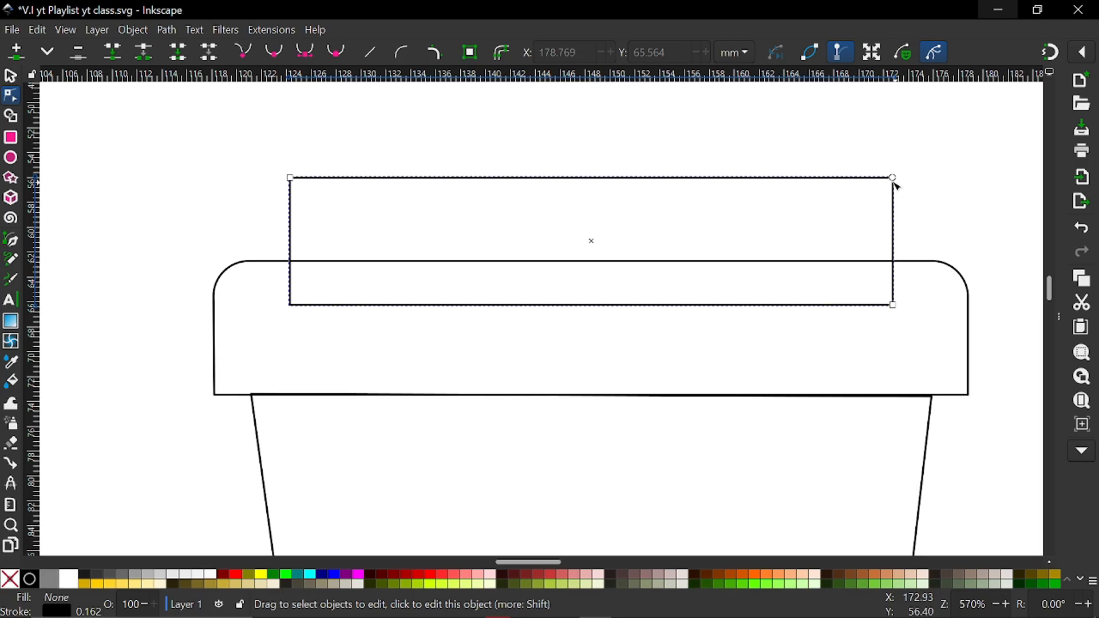
pyautogui.moveTo(893, 182); pyautogui.dragTo(894, 197)
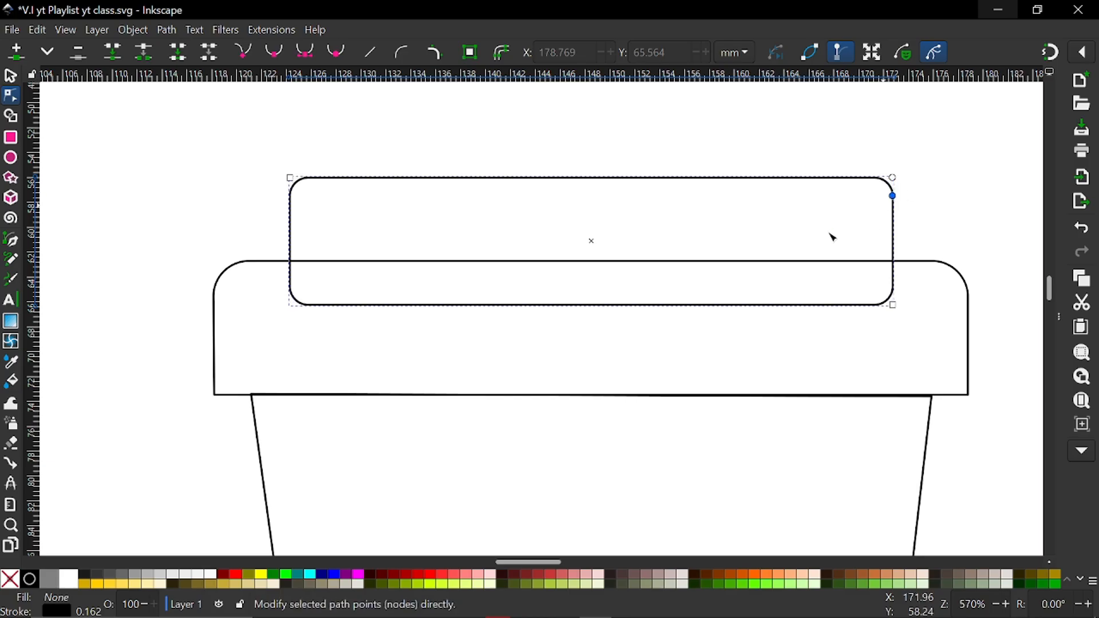
pyautogui.click(754, 236)
pyautogui.hscroll(2, 664, 260)
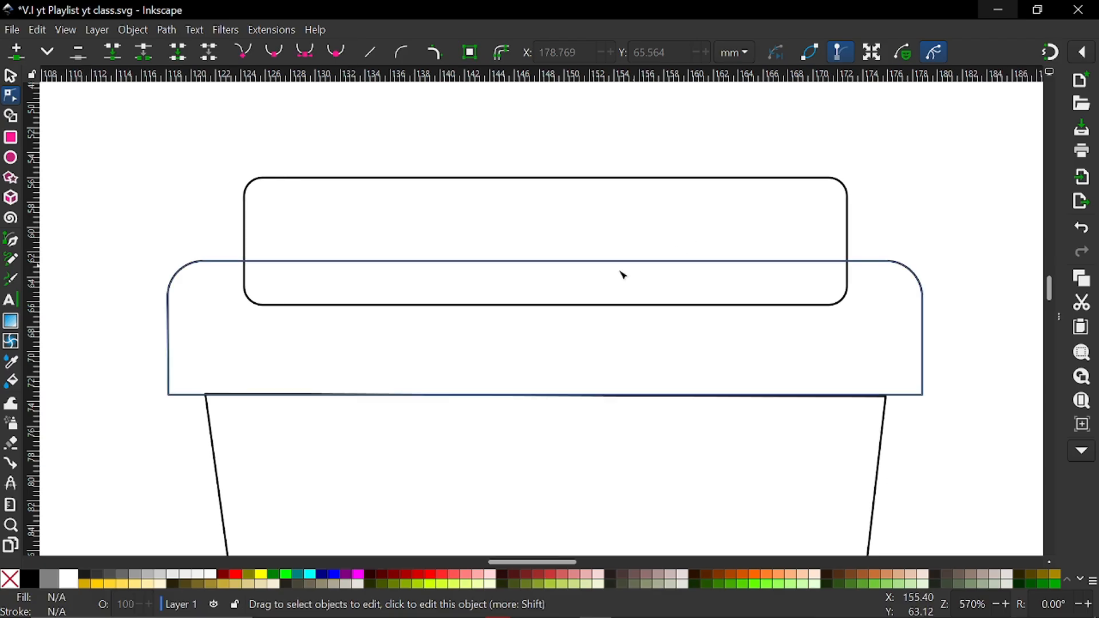
# Convert the rounded top rectangle to a path and delete the lower side node on both its left and right edges
pyautogui.click(246, 288)
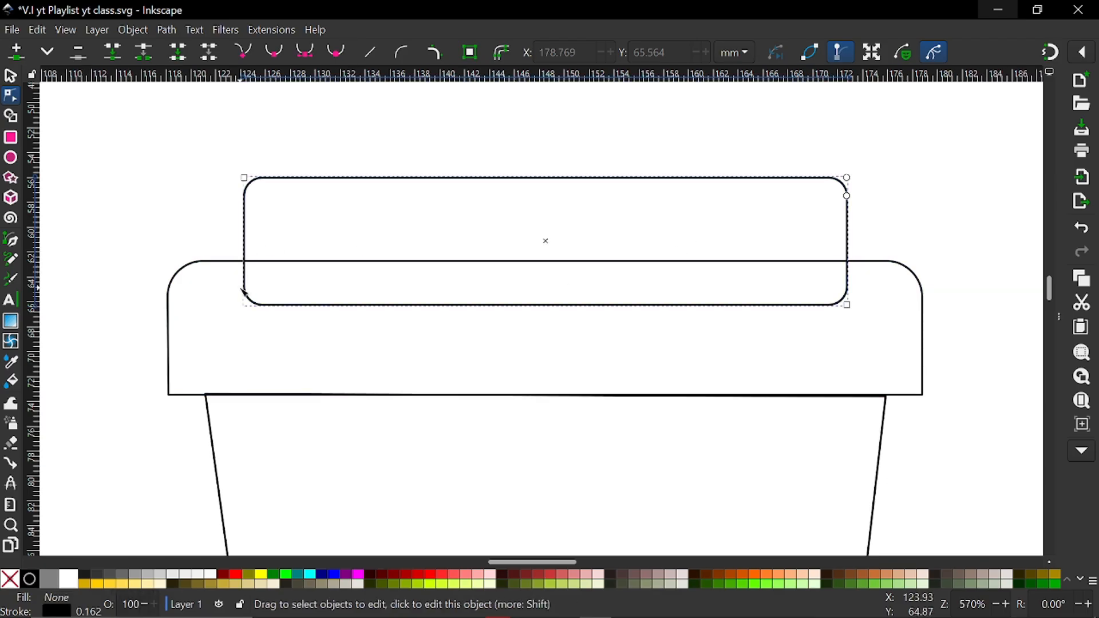
pyautogui.click(471, 55)
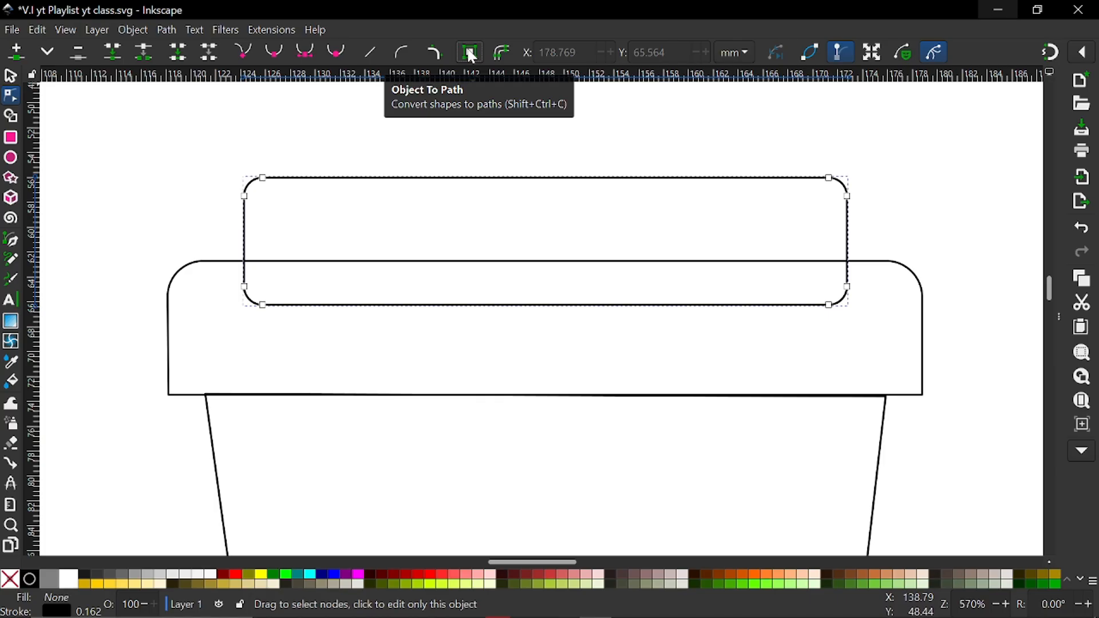
pyautogui.click(245, 288)
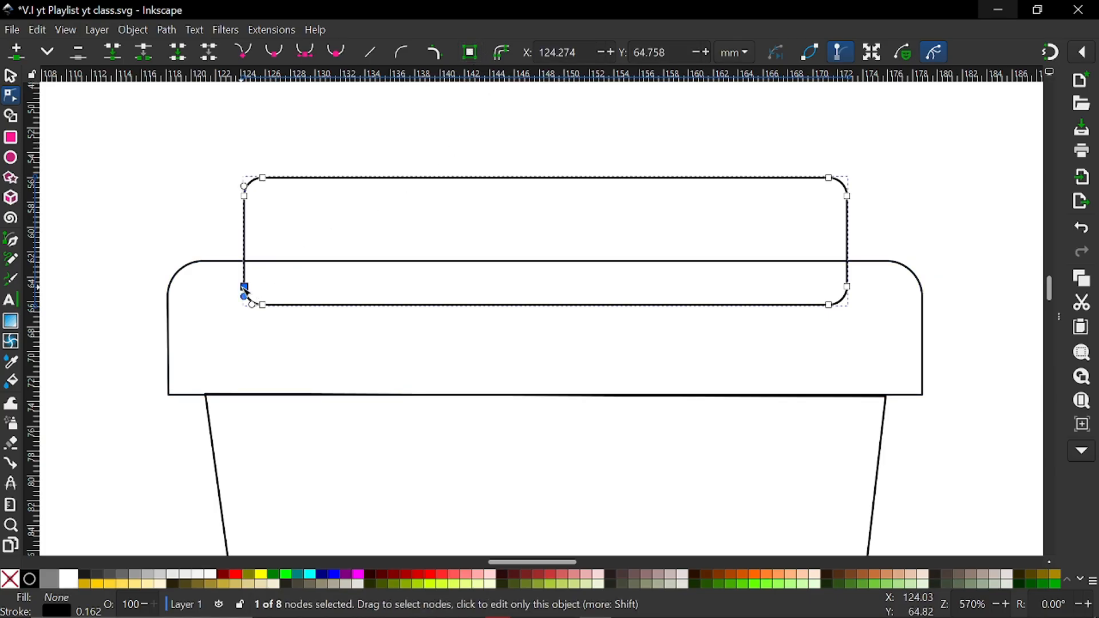
pyautogui.moveTo(246, 295); pyautogui.dragTo(230, 304)
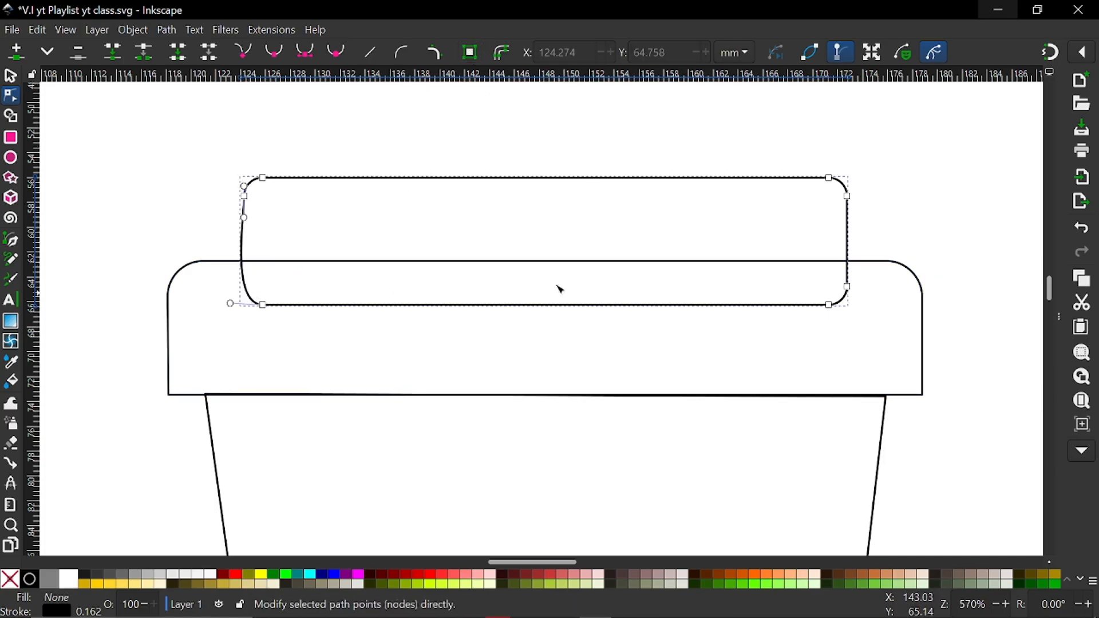
pyautogui.click(848, 288)
pyautogui.moveTo(850, 296); pyautogui.dragTo(864, 302)
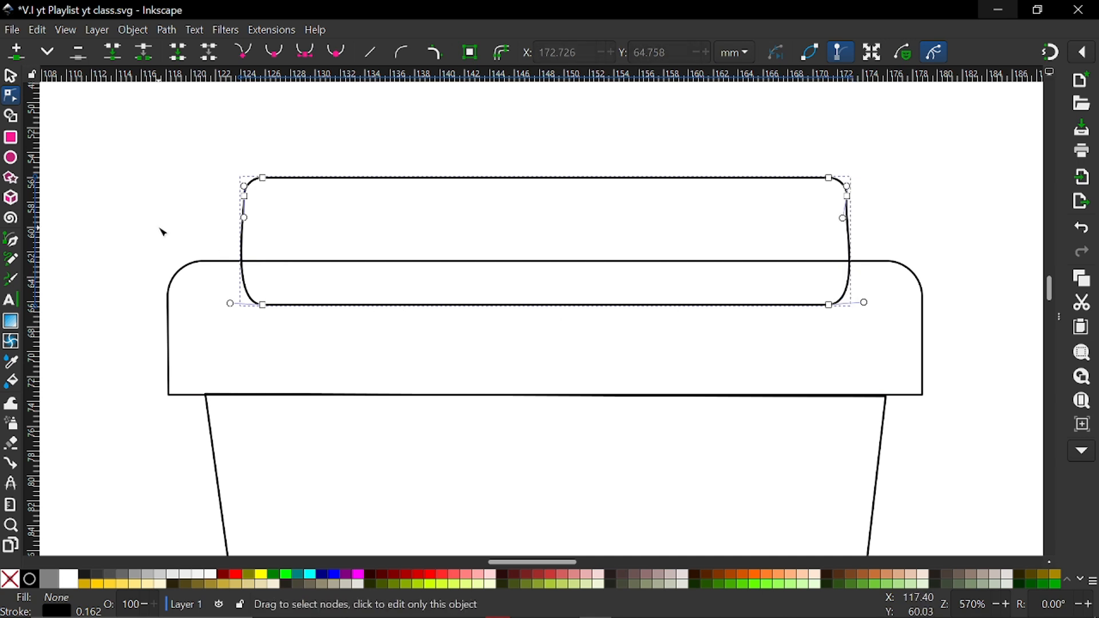
# Straighten the top shape's left edge between its upper side node and bottom-left node
pyautogui.click(245, 195)
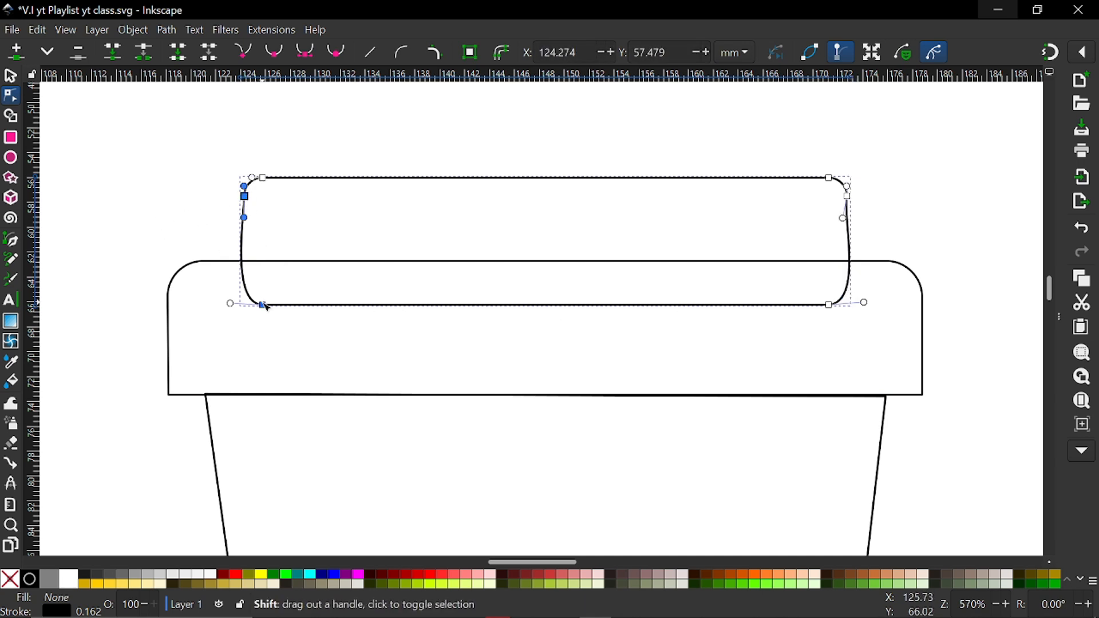
pyautogui.keyDown('shift'); pyautogui.click(263, 305); pyautogui.keyUp('shift')
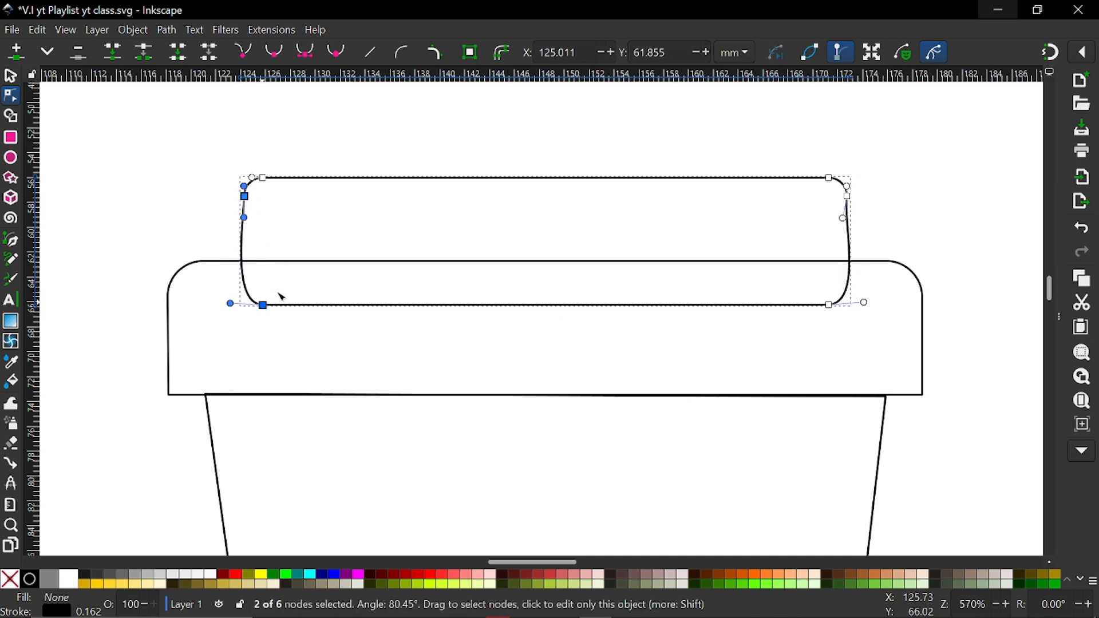
pyautogui.click(371, 51)
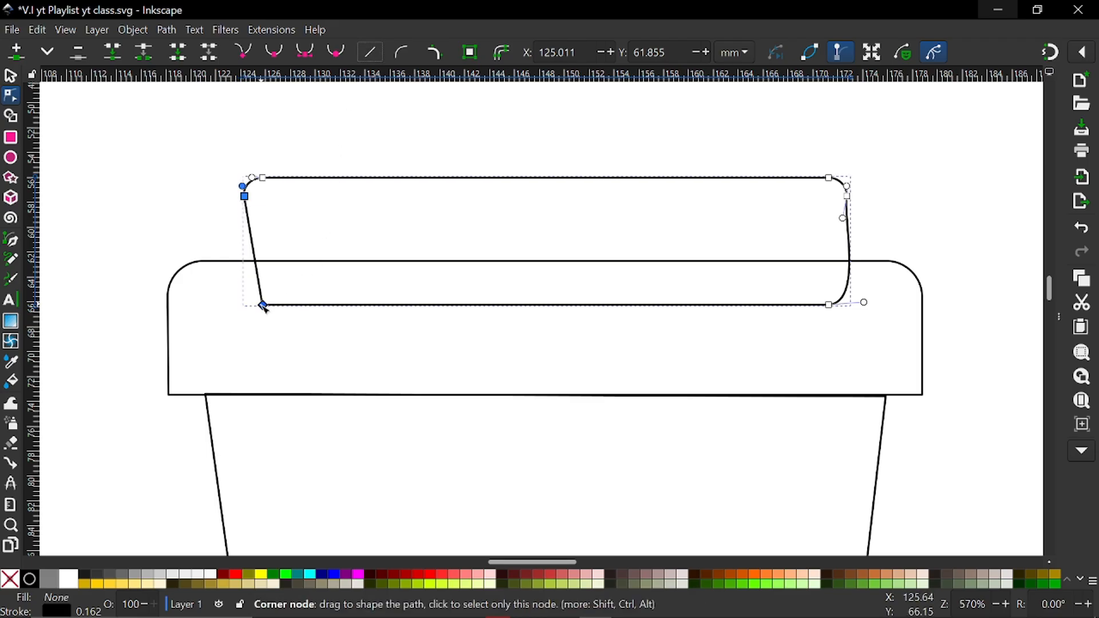
# Move only the top shape's bottom-left node out onto the rim's top edge, at about X 122.1, Y 62.7 mm
pyautogui.moveTo(263, 306); pyautogui.dragTo(200, 282)
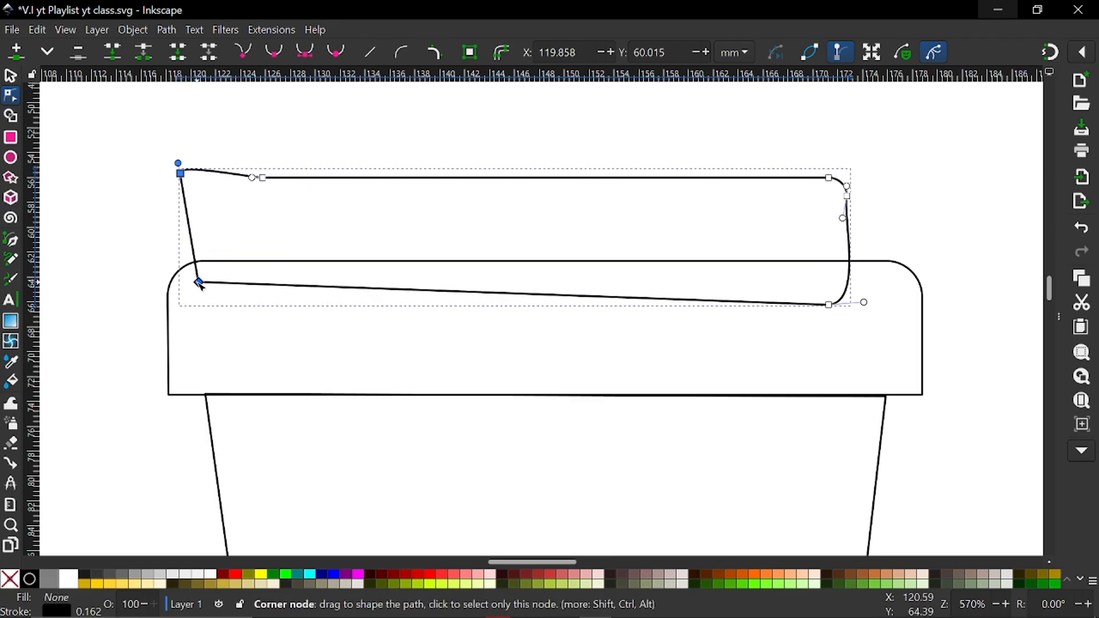
pyautogui.hotkey('ctrl', 'z')
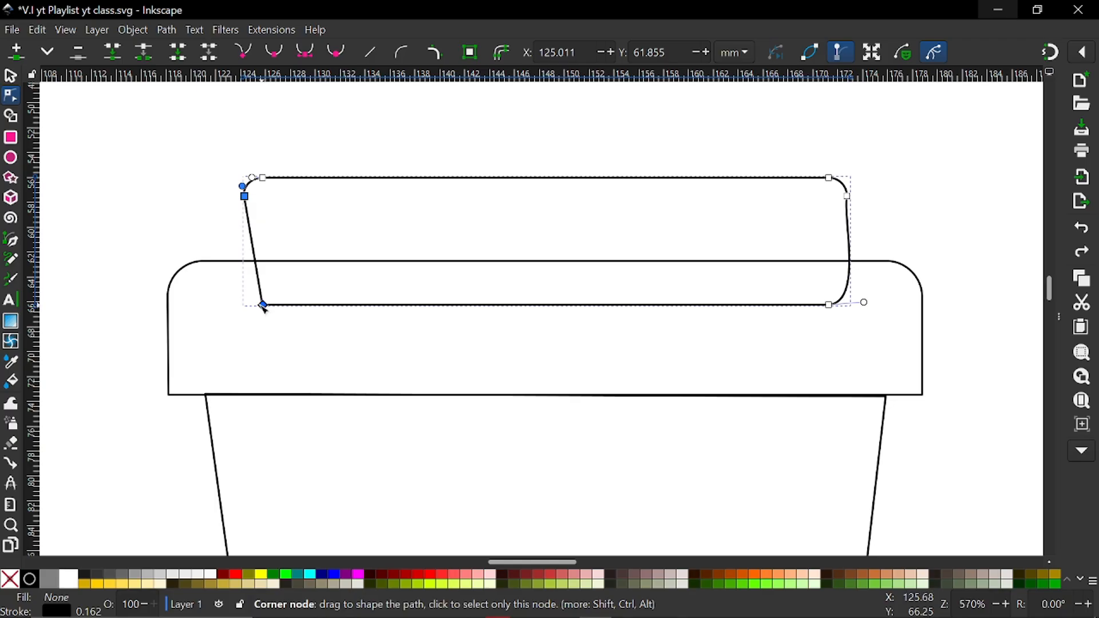
pyautogui.click(264, 307)
pyautogui.moveTo(264, 307); pyautogui.dragTo(220, 264)
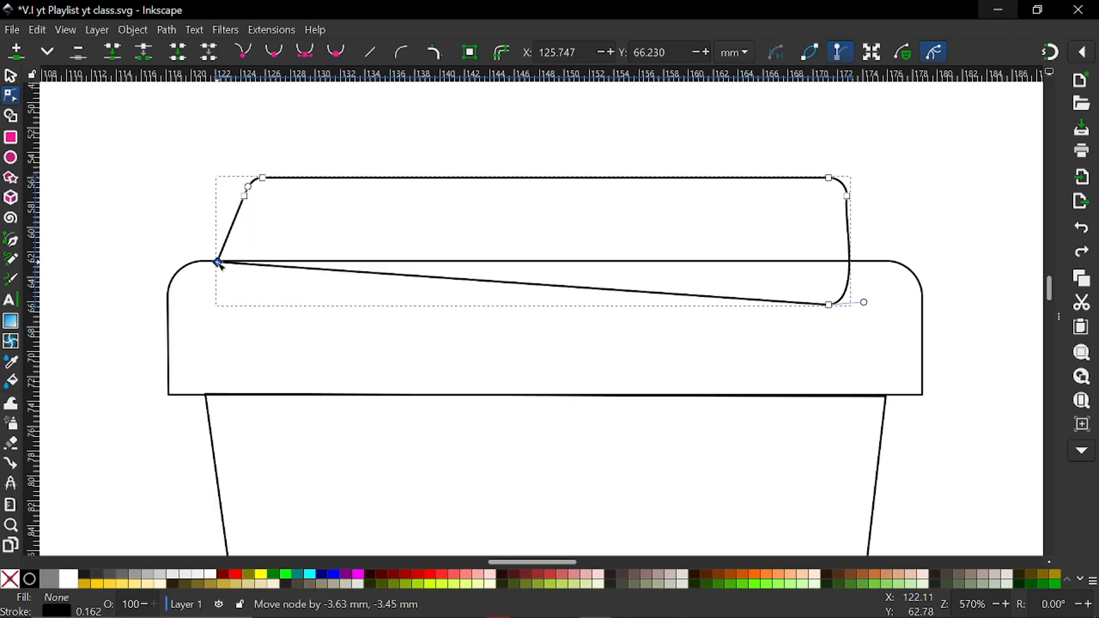
pyautogui.moveTo(220, 265); pyautogui.dragTo(220, 264)
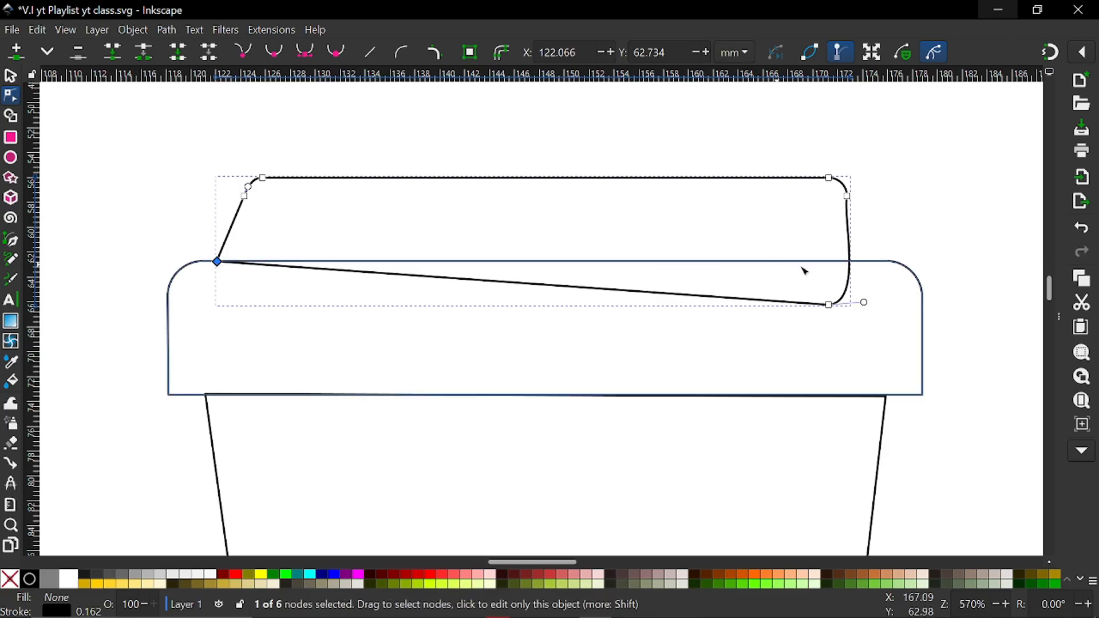
# Straighten the top shape's right edge between its bottom-right node and upper side node
pyautogui.click(831, 305)
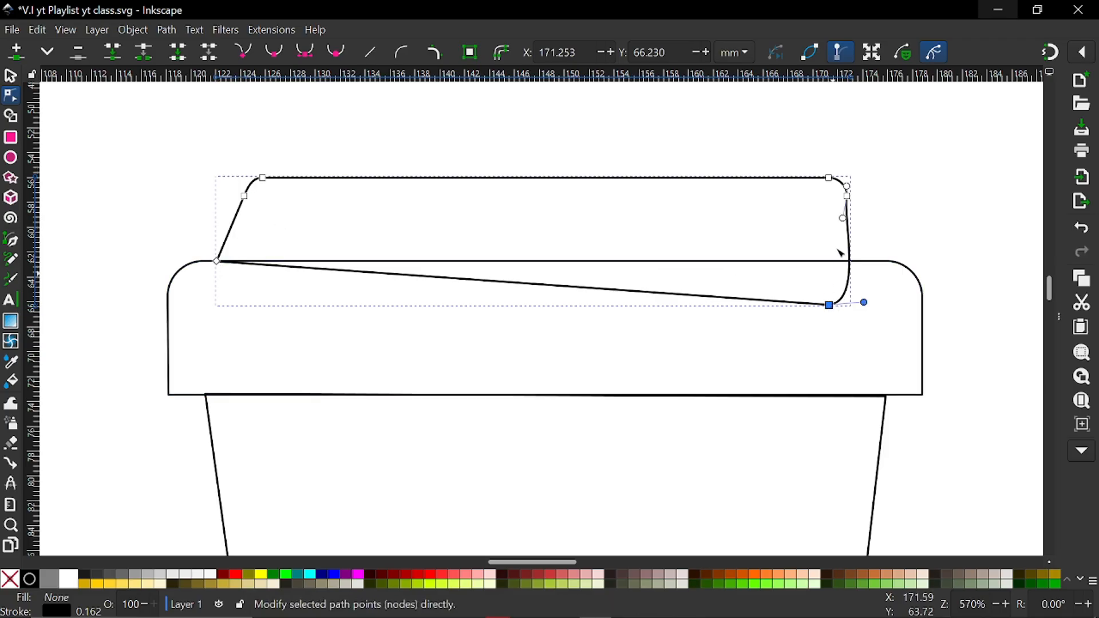
pyautogui.keyDown('shift'); pyautogui.click(848, 196); pyautogui.keyUp('shift')
pyautogui.click(372, 62)
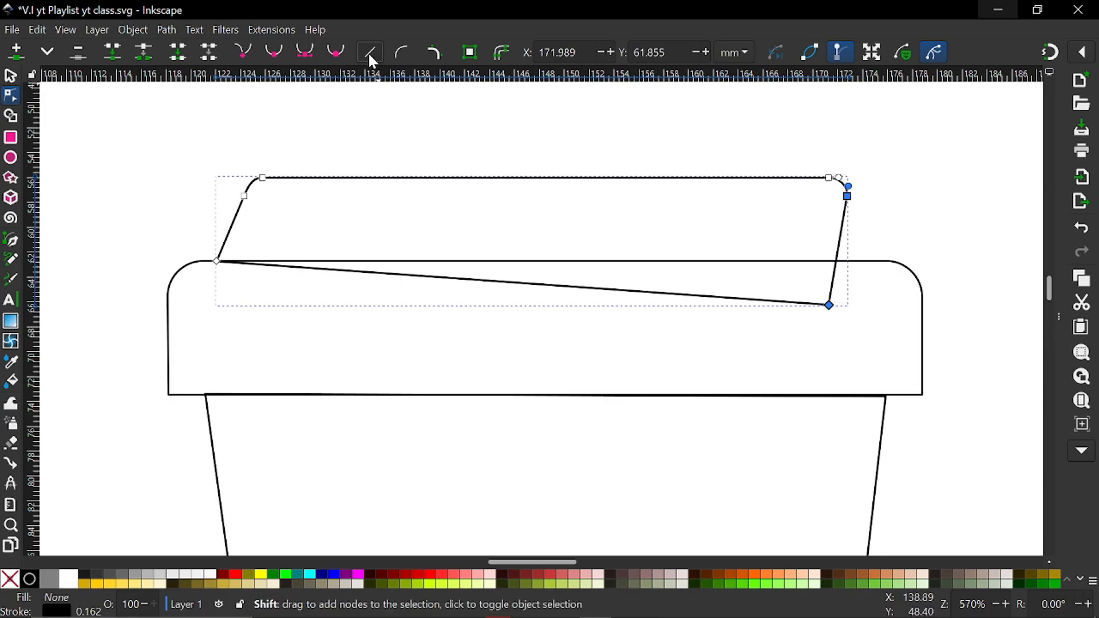
pyautogui.press('Escape')
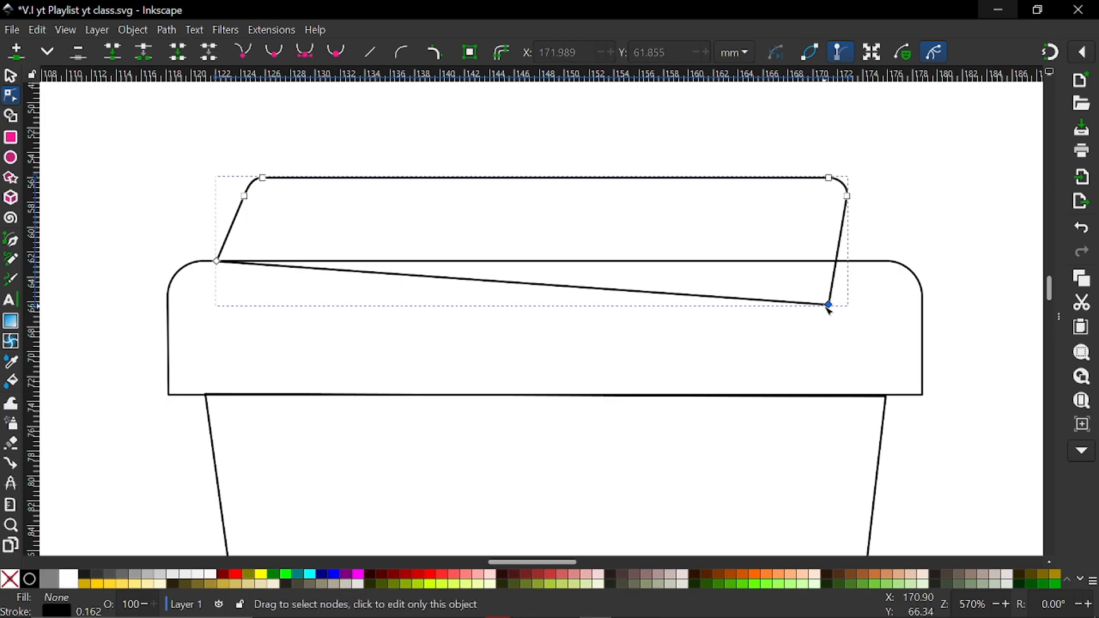
# Move the top shape's bottom-right node out onto the rim's top edge, at about X 173.9, Y 62.6 mm
pyautogui.click(829, 306)
pyautogui.moveTo(833, 309); pyautogui.dragTo(866, 267)
pyautogui.click(940, 204)
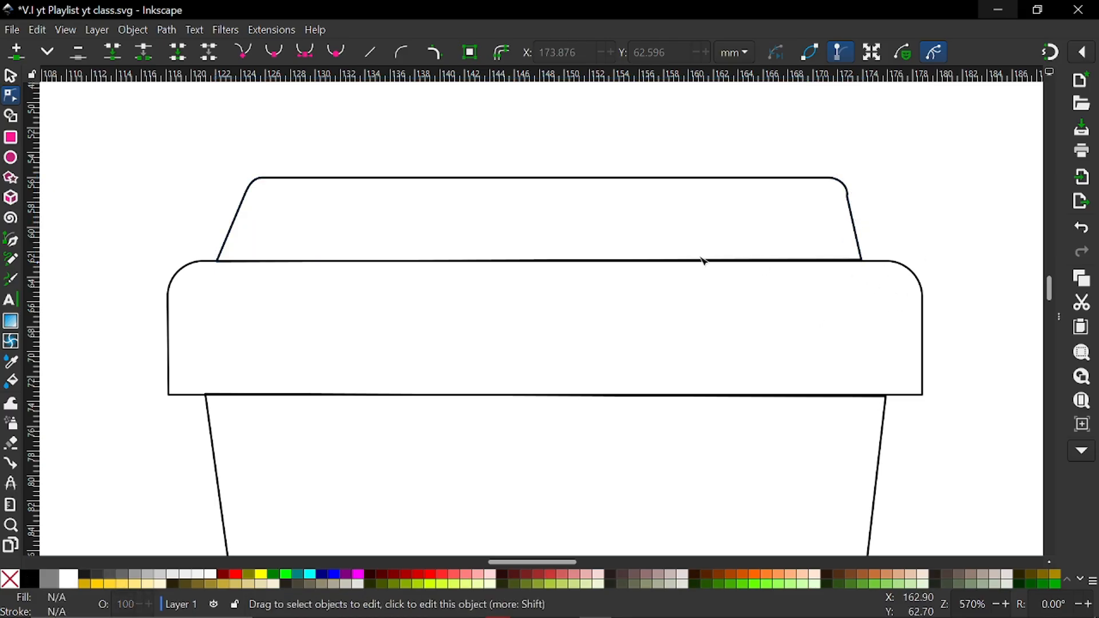
# Adjust the curve handle of the top shape's upper right-side node so the rounded corner flows smoothly into the slanted edge
pyautogui.scroll(4, 846, 193)
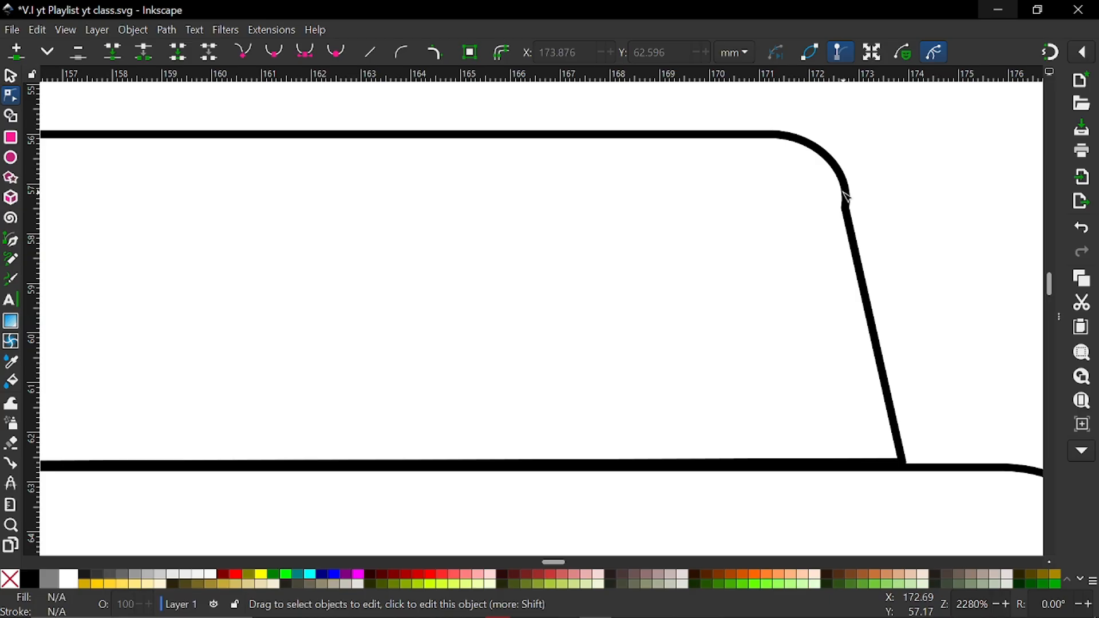
pyautogui.click(847, 199)
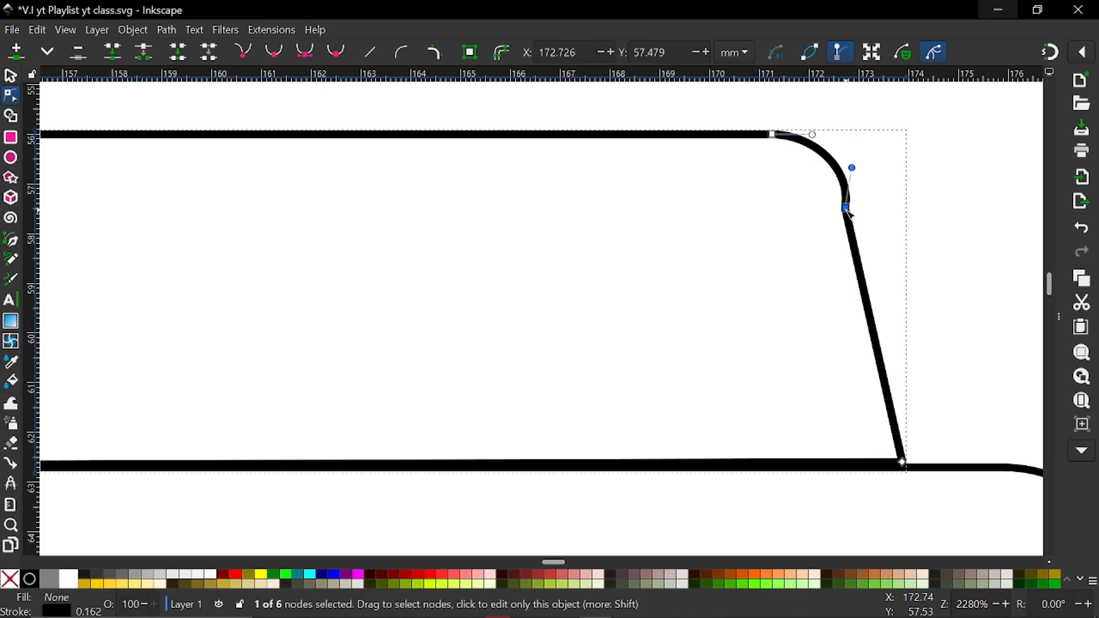
pyautogui.moveTo(853, 166)
pyautogui.mouseDown()
pyautogui.moveTo(836, 167)
pyautogui.moveTo(851, 165)
pyautogui.mouseUp()
pyautogui.click(780, 252)
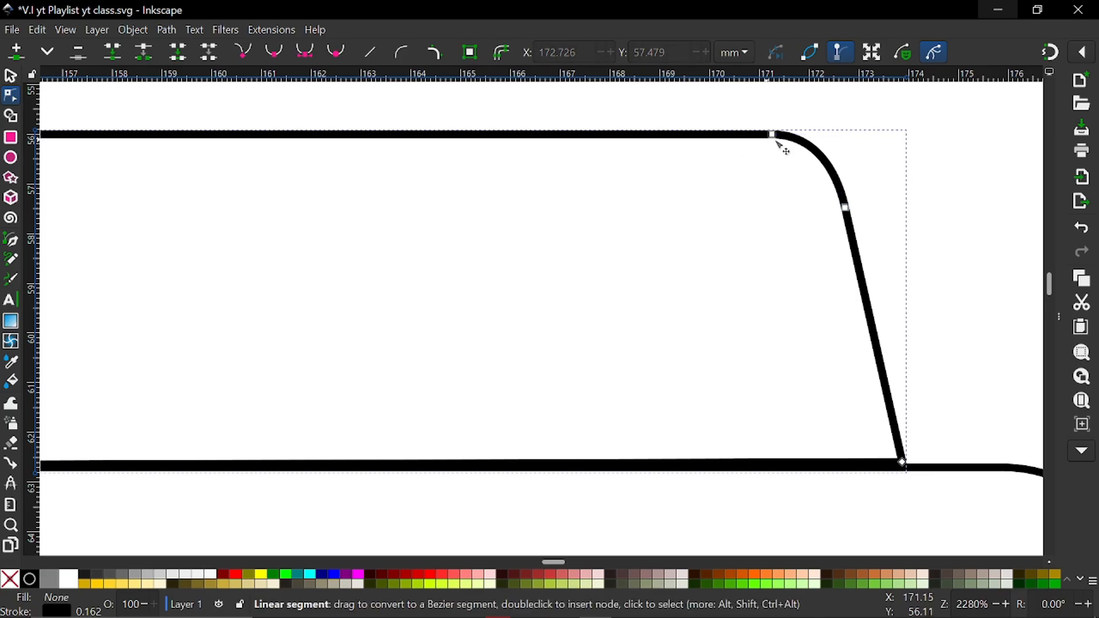
pyautogui.scroll(-10, 627, 222)
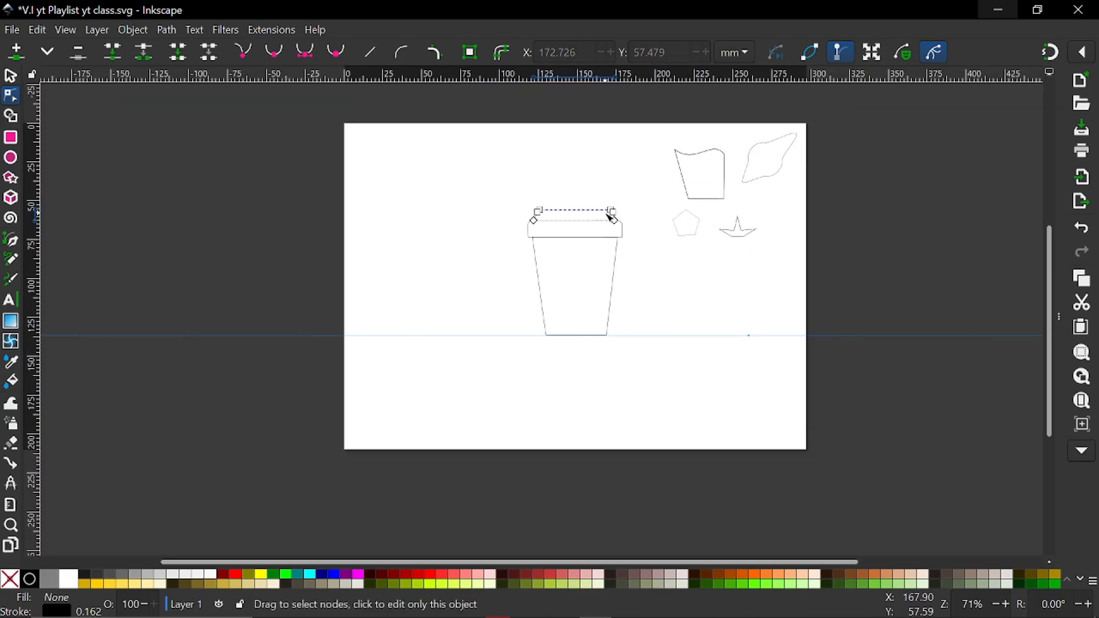
pyautogui.scroll(2, 605, 245)
pyautogui.click(674, 302)
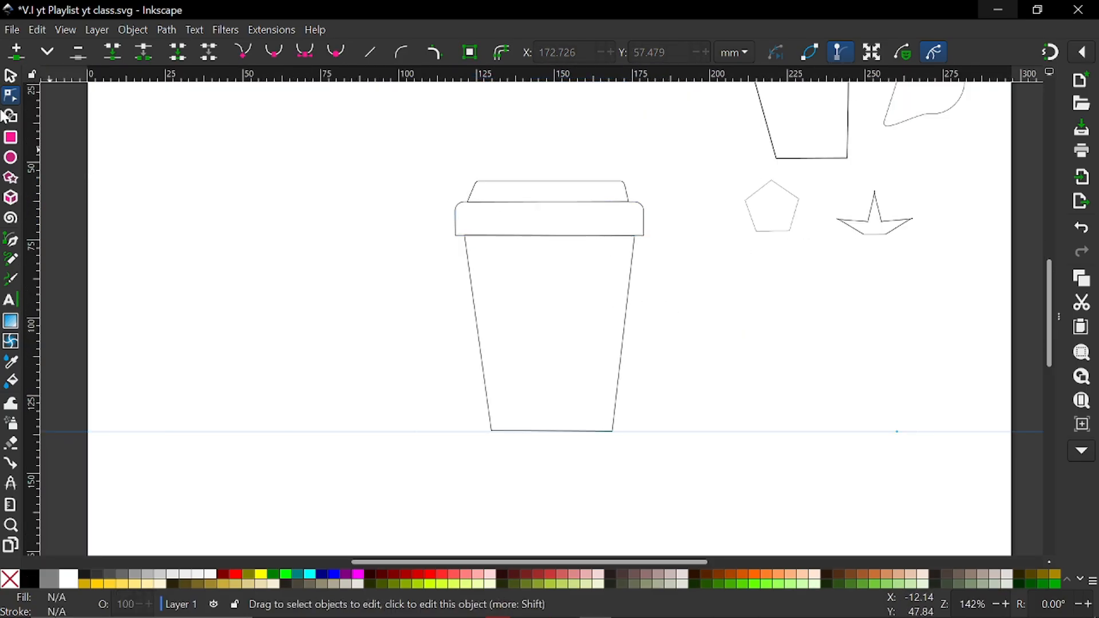
# Move the lid top and rim down together so they overlap the cup body's upper edge, at about Y 59.6 mm
pyautogui.click(11, 77)
pyautogui.moveTo(351, 147); pyautogui.dragTo(689, 477)
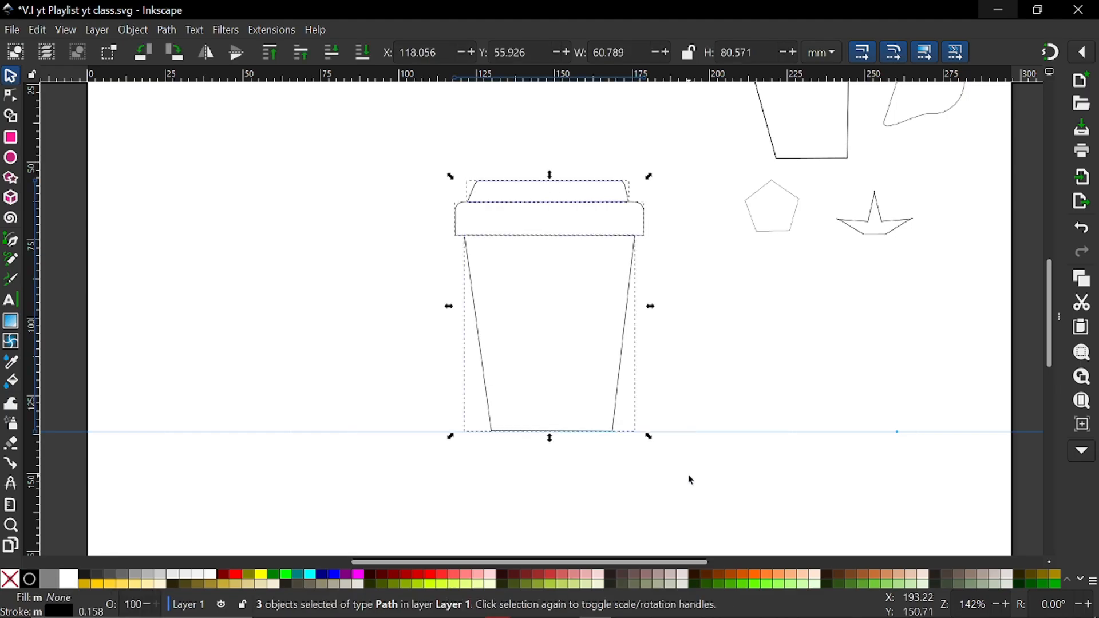
pyautogui.scroll(-3, 721, 337)
pyautogui.scroll(2, 715, 339)
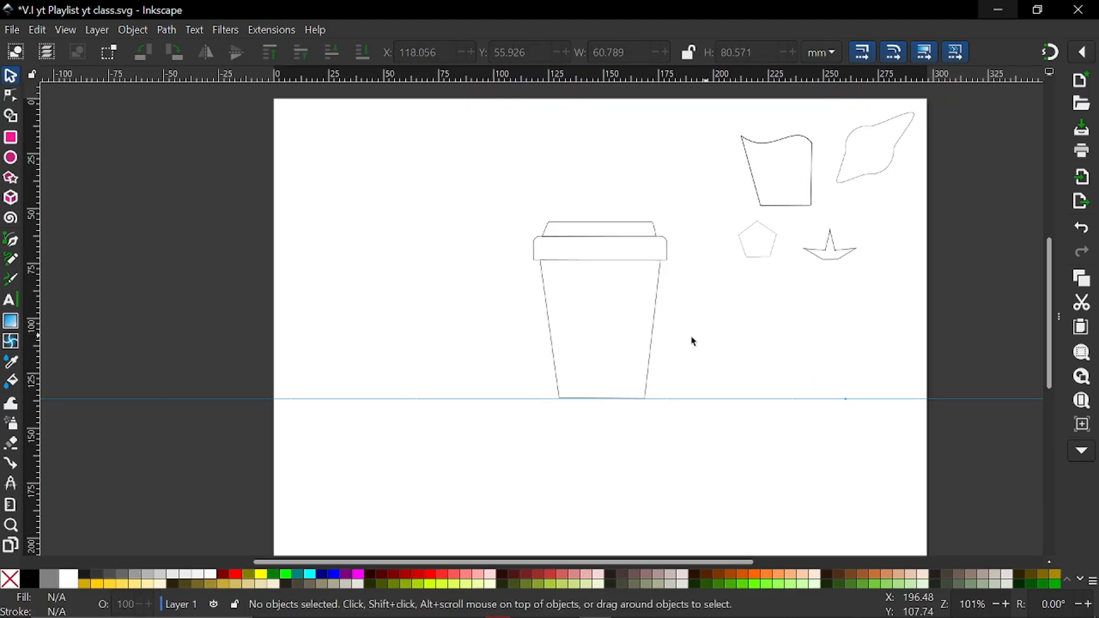
pyautogui.scroll(1, 685, 315)
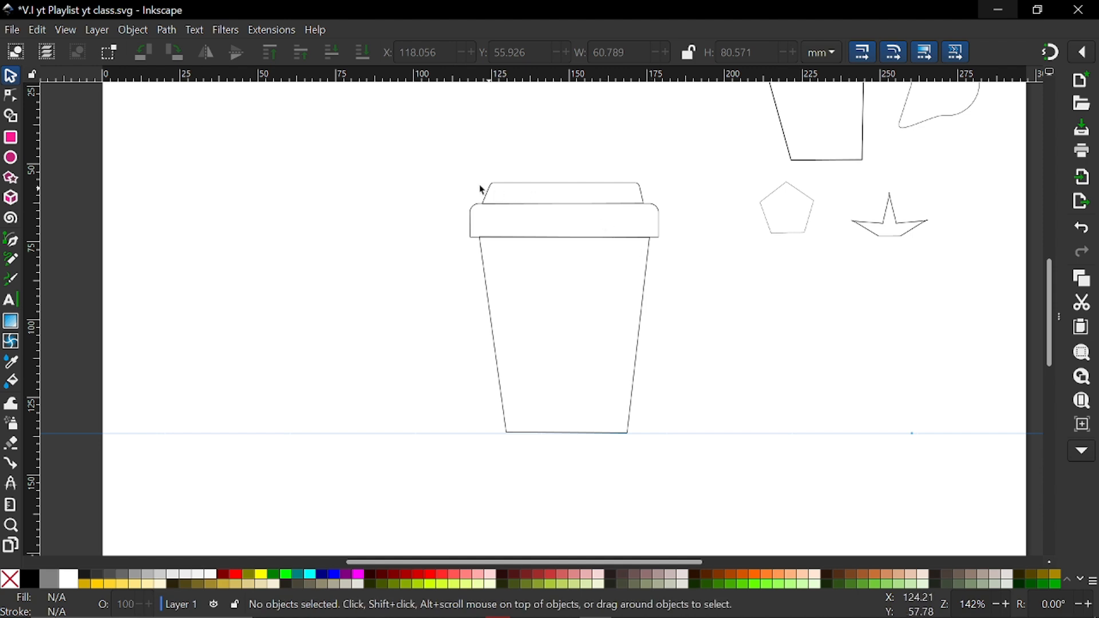
pyautogui.moveTo(406, 167); pyautogui.dragTo(730, 265)
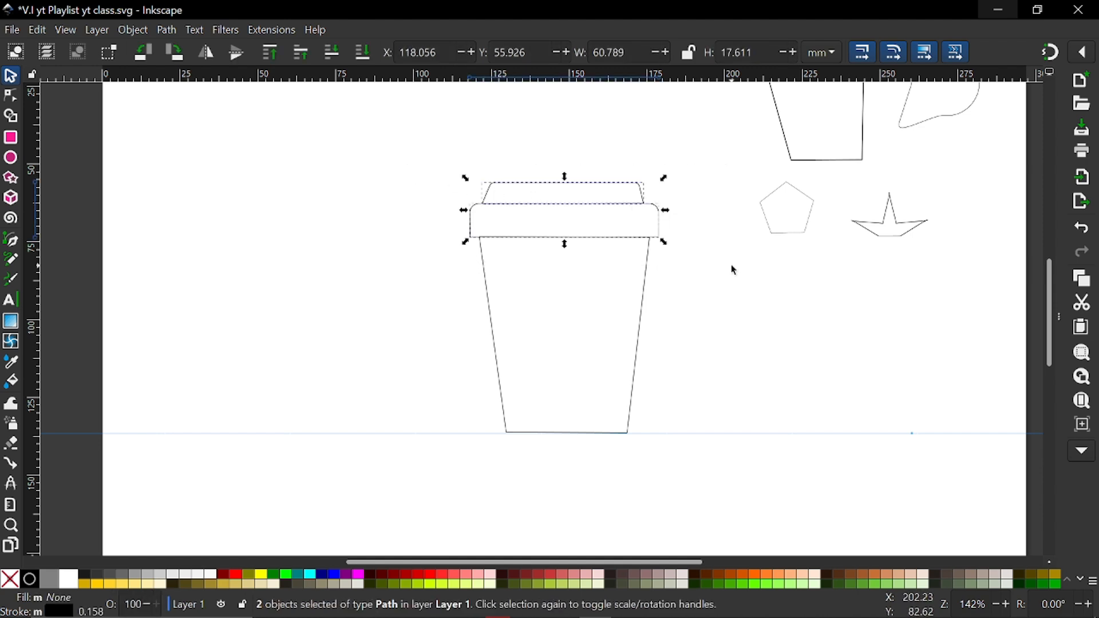
pyautogui.press('Down')
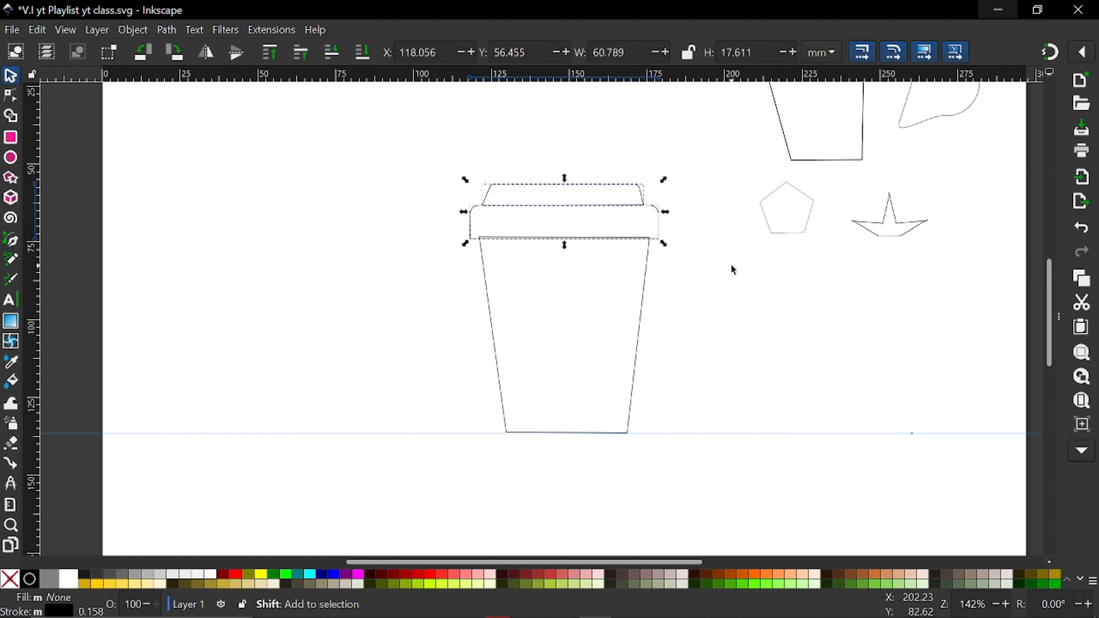
pyautogui.hotkey('shift', 'Down')
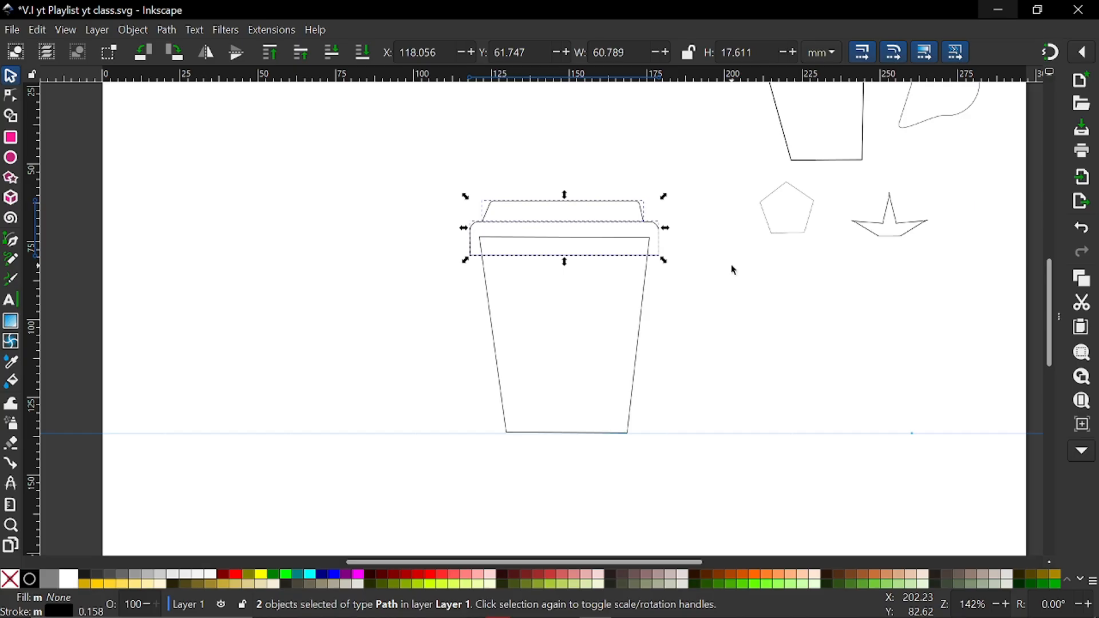
pyautogui.press('Up')
pyautogui.press('Up')
pyautogui.press('Up')
pyautogui.press('Up')
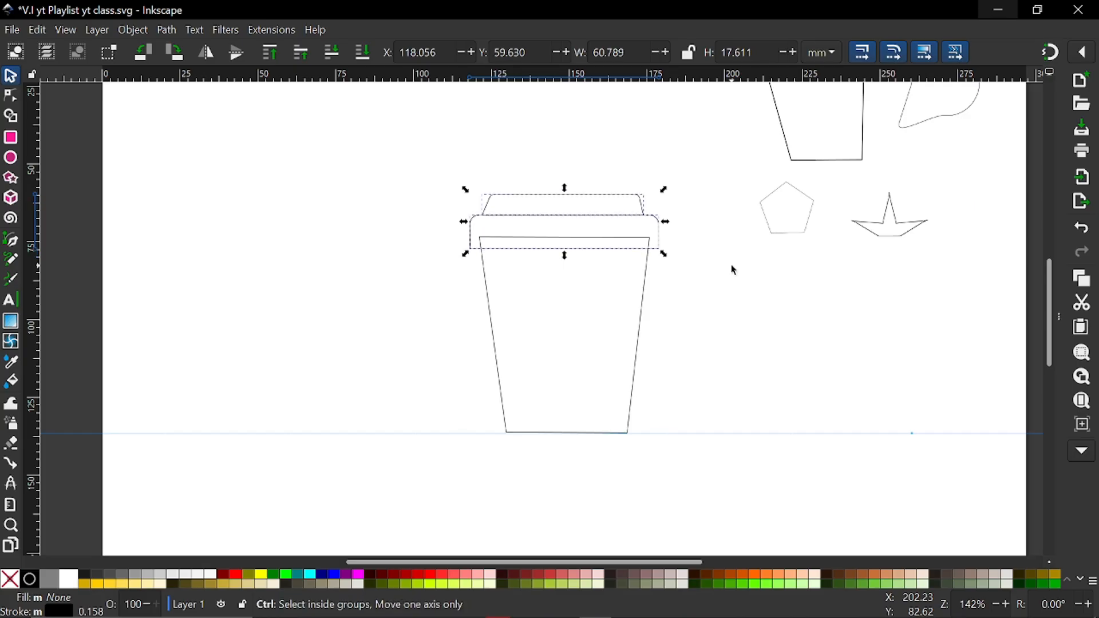
# Move the cup body's two upper nodes down onto the rim's bottom edge, at about X 121.8 and X 175.4, Y 77.2 mm
pyautogui.keyDown('ctrl'); pyautogui.scroll(1, 730, 265); pyautogui.keyUp('ctrl')
pyautogui.click(627, 286)
pyautogui.keyDown('ctrl'); pyautogui.scroll(2, 463, 232); pyautogui.keyUp('ctrl')
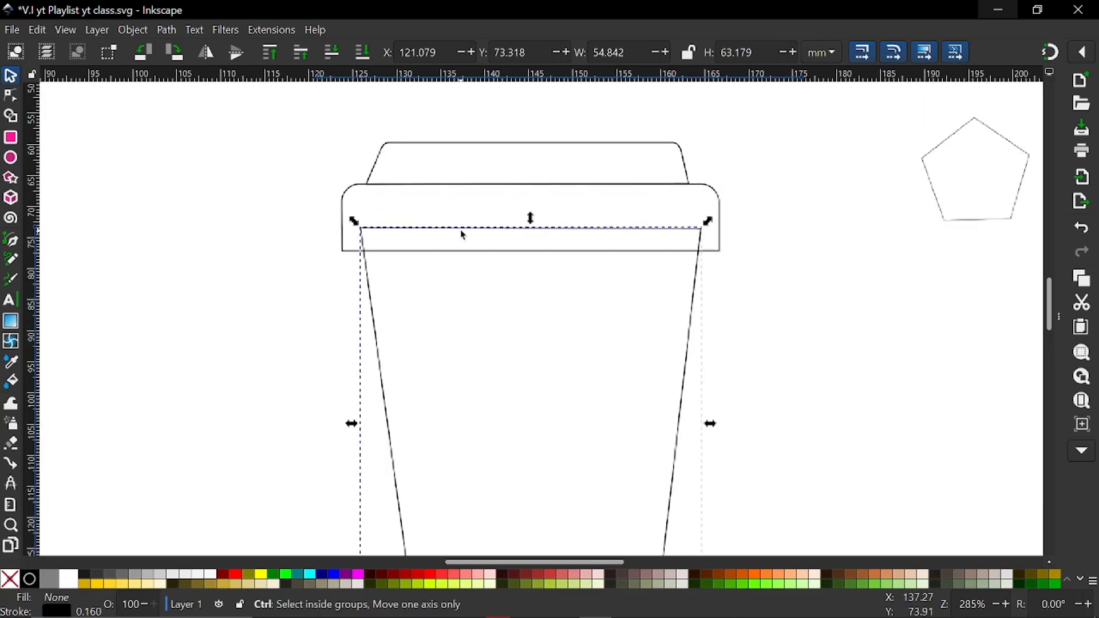
pyautogui.click(12, 95)
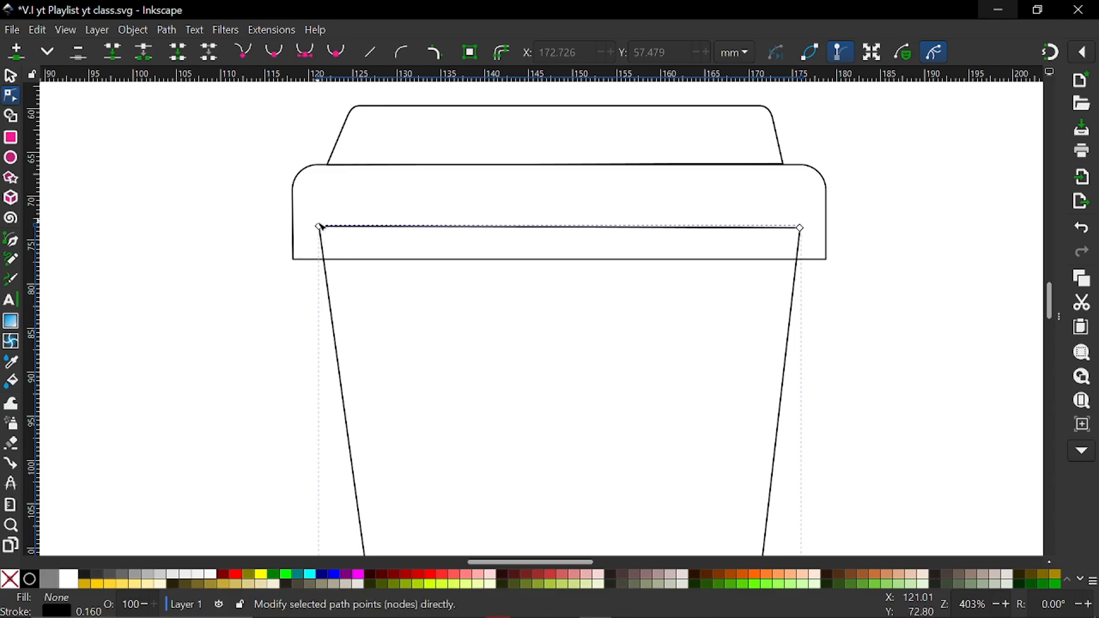
pyautogui.click(320, 227)
pyautogui.press('Down')
pyautogui.moveTo(328, 249); pyautogui.dragTo(330, 264)
pyautogui.keyDown('ctrl'); pyautogui.scroll(2, 758, 291); pyautogui.keyUp('ctrl')
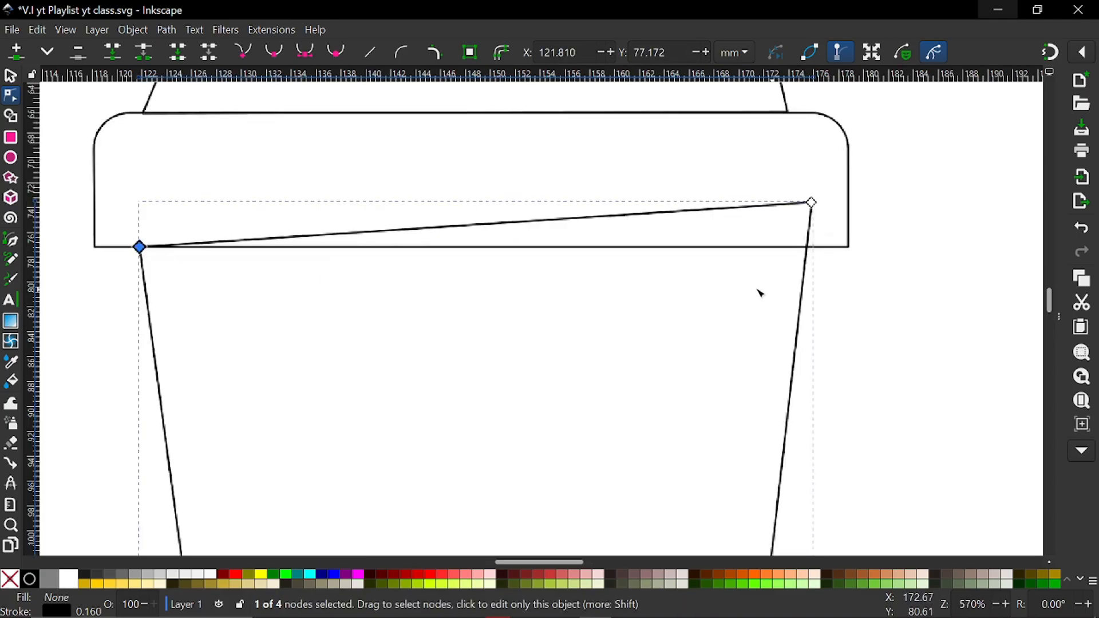
pyautogui.moveTo(829, 169); pyautogui.dragTo(818, 228)
pyautogui.keyDown('ctrl'); pyautogui.scroll(-4, 658, 268); pyautogui.keyUp('ctrl')
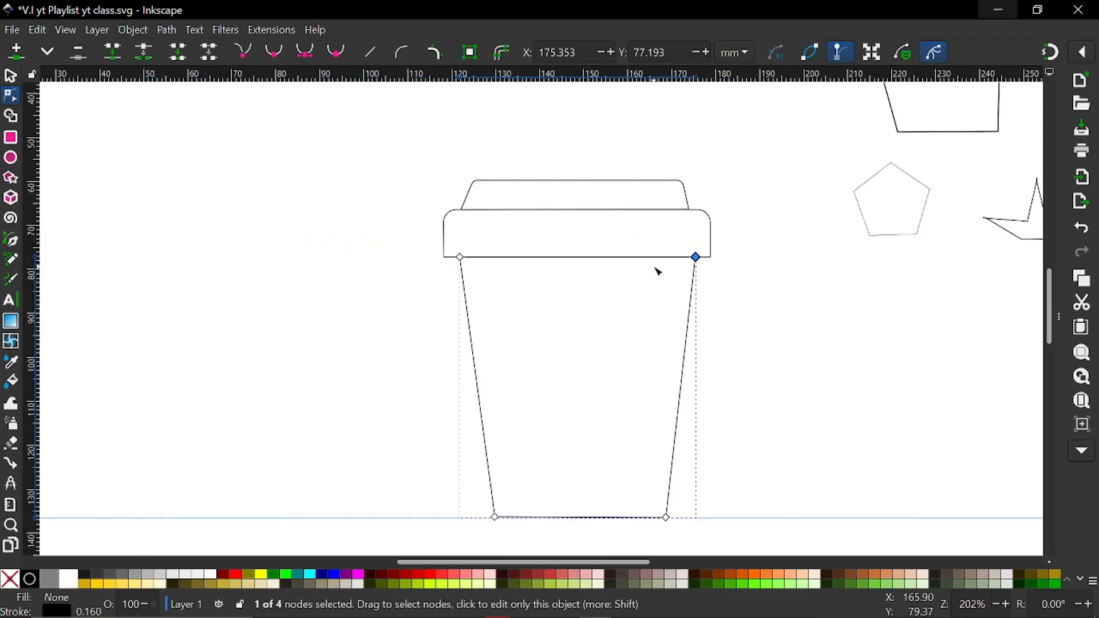
pyautogui.keyDown('ctrl'); pyautogui.scroll(-2, 654, 267); pyautogui.keyUp('ctrl')
pyautogui.keyDown('shift'); pyautogui.scroll(-6, 654, 268); pyautogui.keyUp('shift')
# Set the stroke width of all three cup shapes to 0.602 mm
pyautogui.click(10, 76)
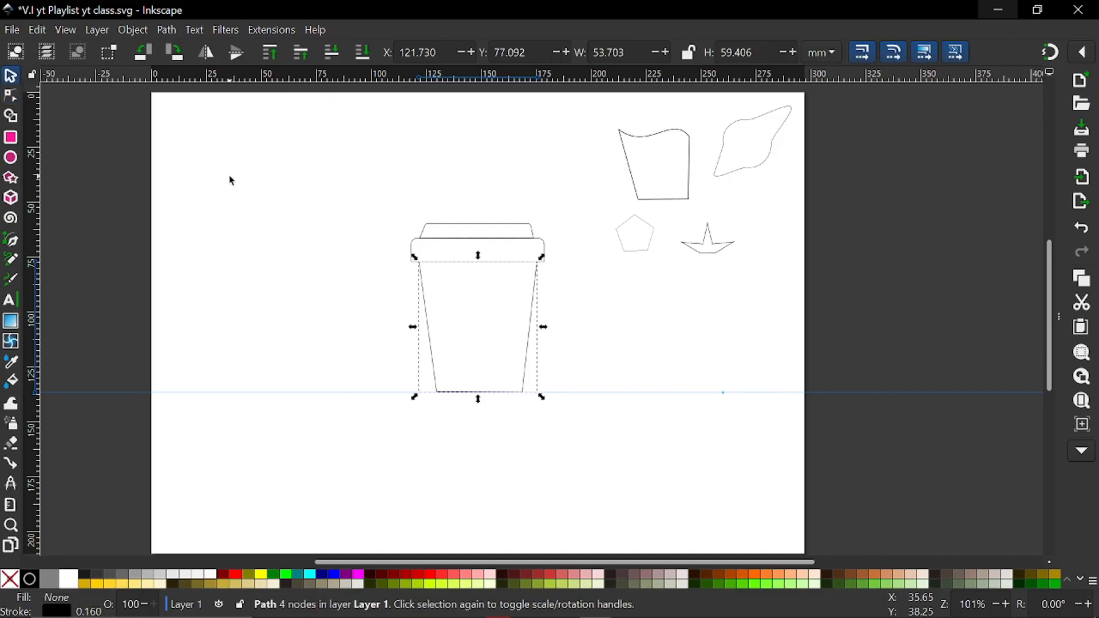
pyautogui.click(251, 139)
pyautogui.moveTo(251, 140); pyautogui.dragTo(591, 460)
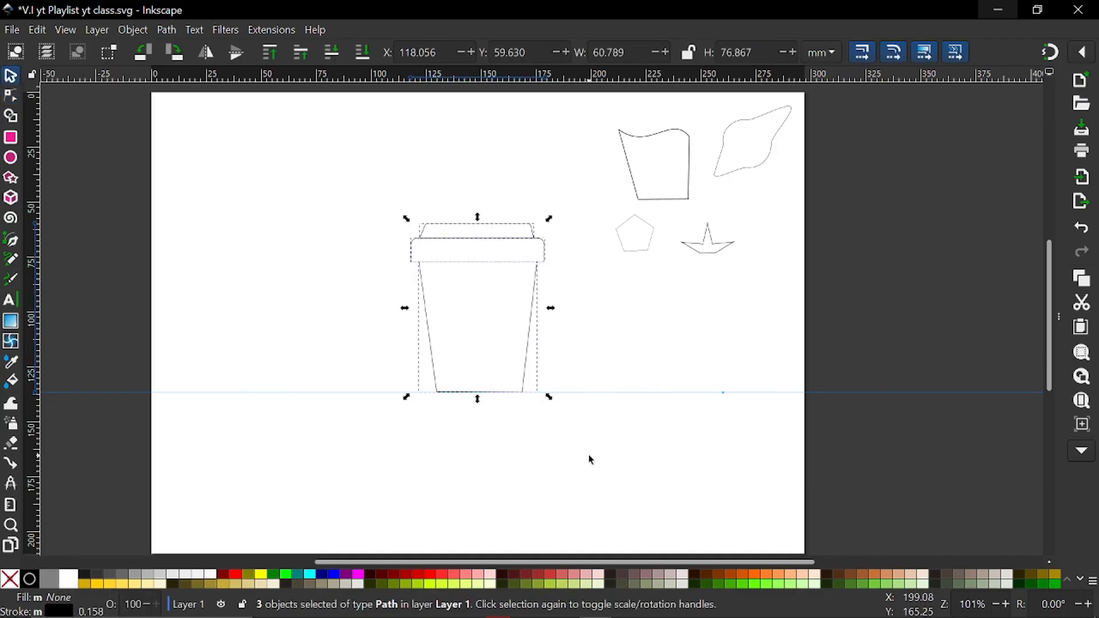
pyautogui.click(67, 612)
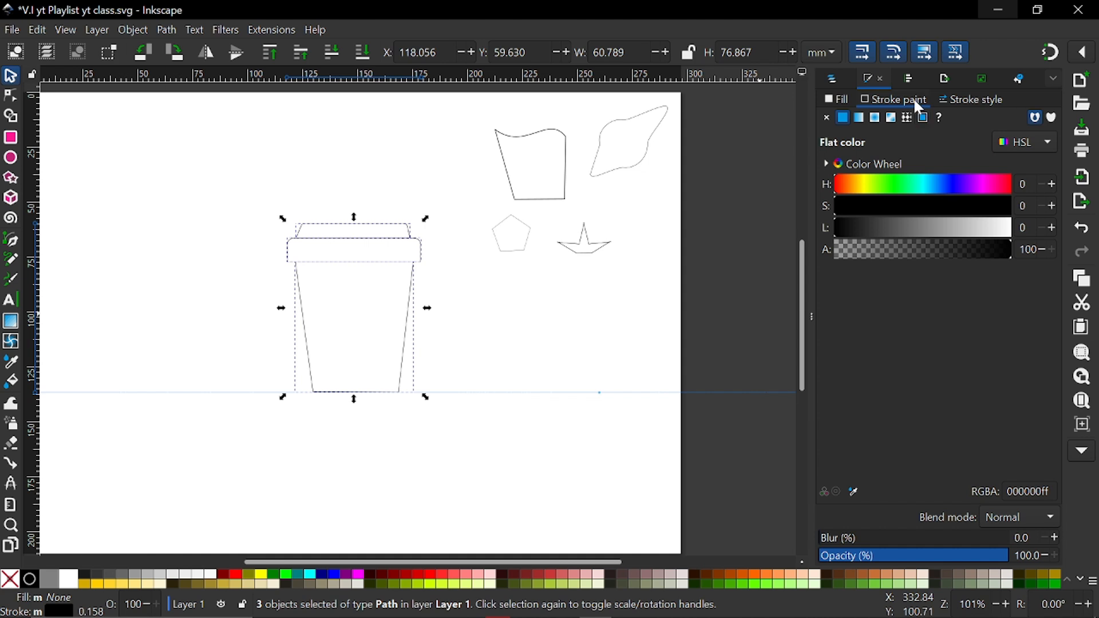
pyautogui.click(955, 100)
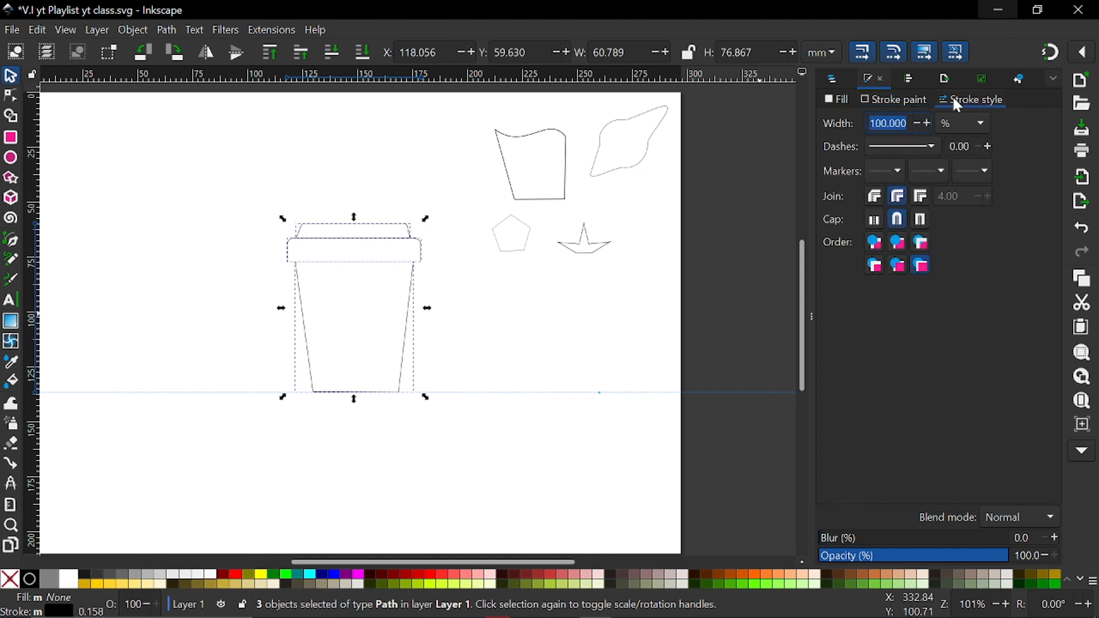
pyautogui.click(907, 124)
pyautogui.moveTo(906, 123); pyautogui.dragTo(881, 123)
pyautogui.write('1')
pyautogui.press('Return')
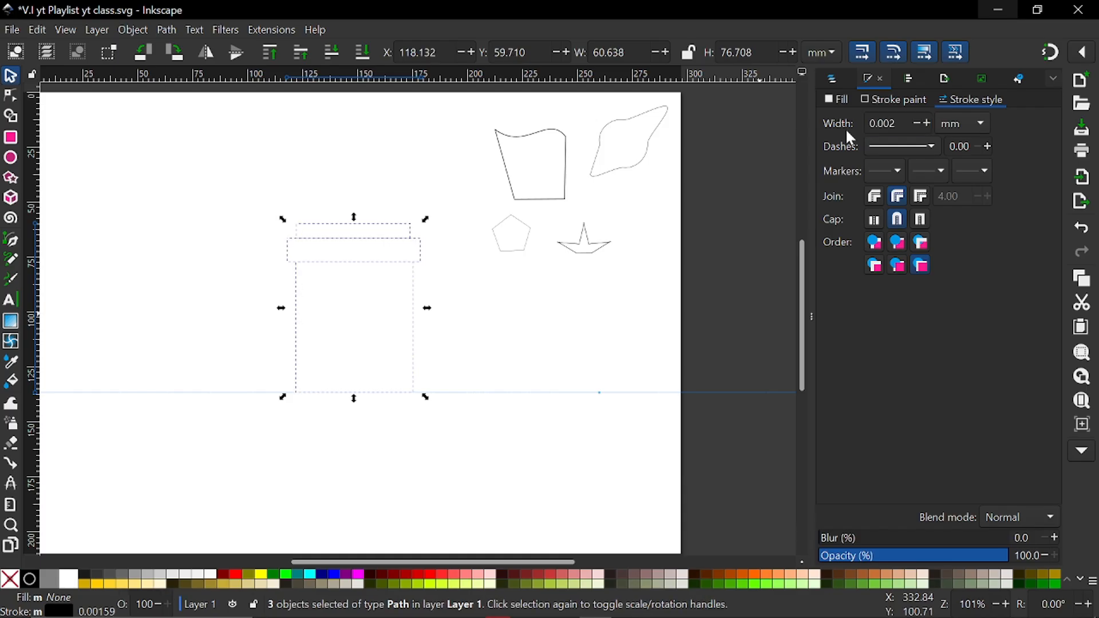
pyautogui.click(925, 122)
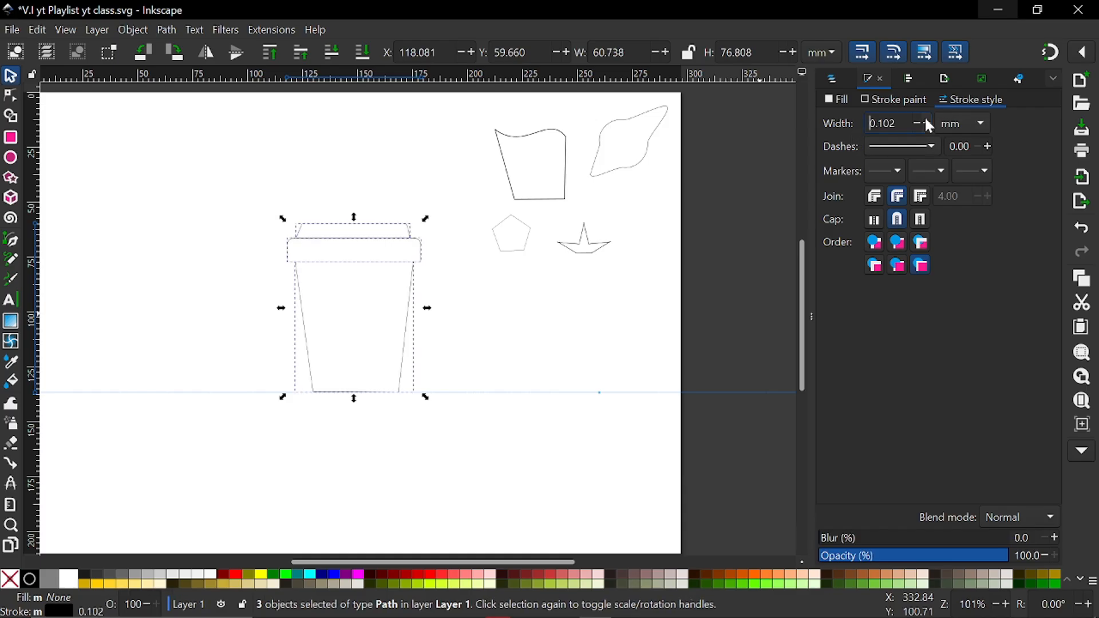
pyautogui.click(928, 124)
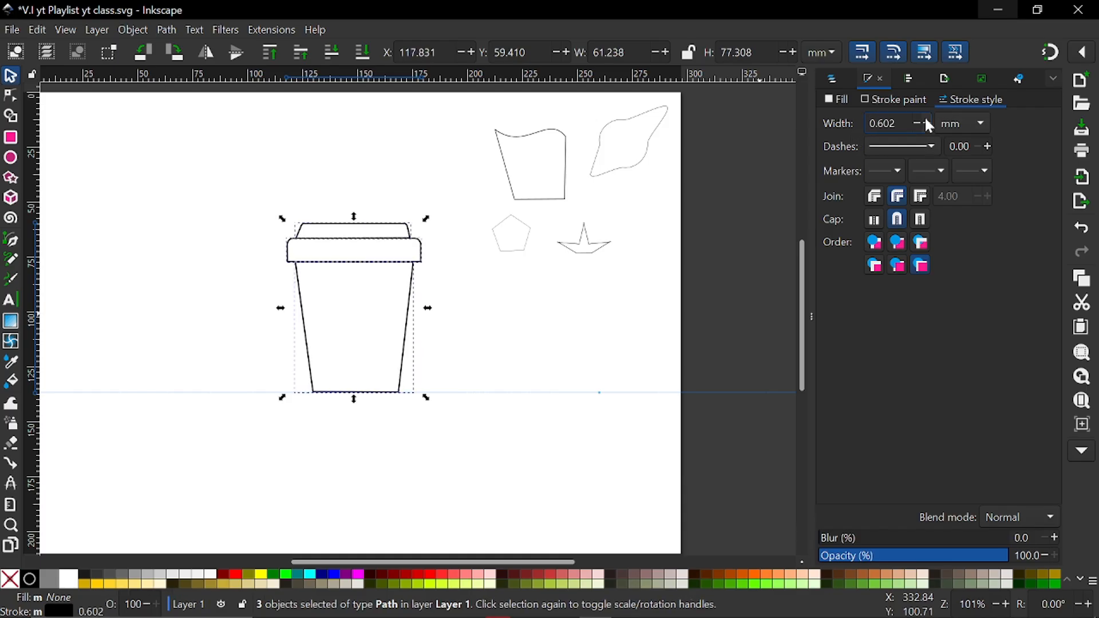
pyautogui.click(544, 313)
pyautogui.hscroll(-3, 543, 323)
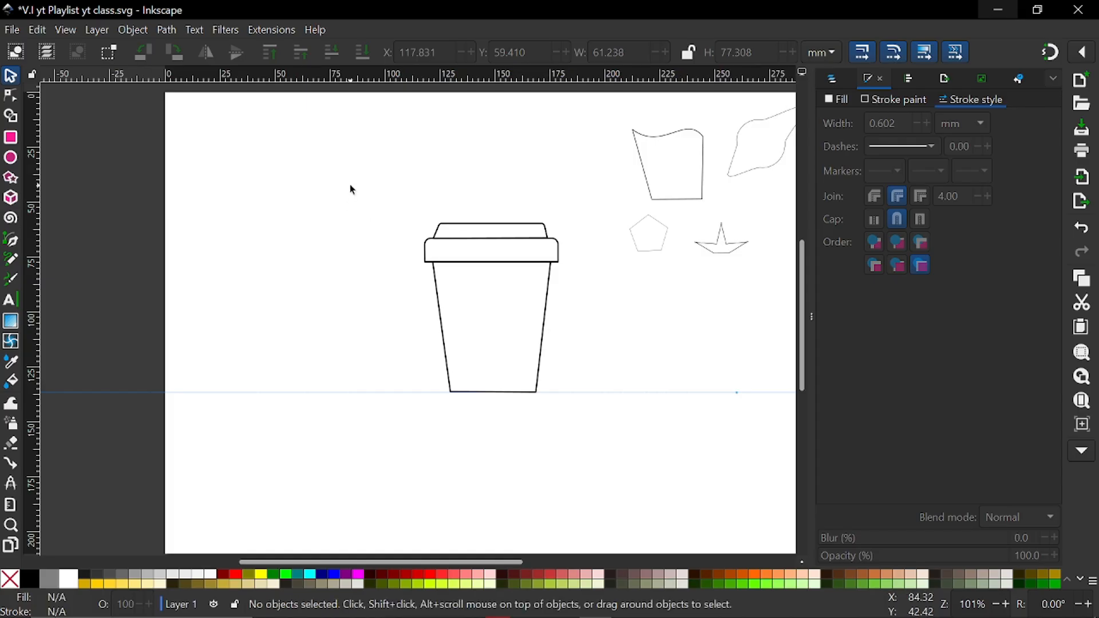
# Group the three cup shapes and scale the group down around its centre to about 33.2 by 41.9 mm
pyautogui.moveTo(350, 186); pyautogui.dragTo(592, 429)
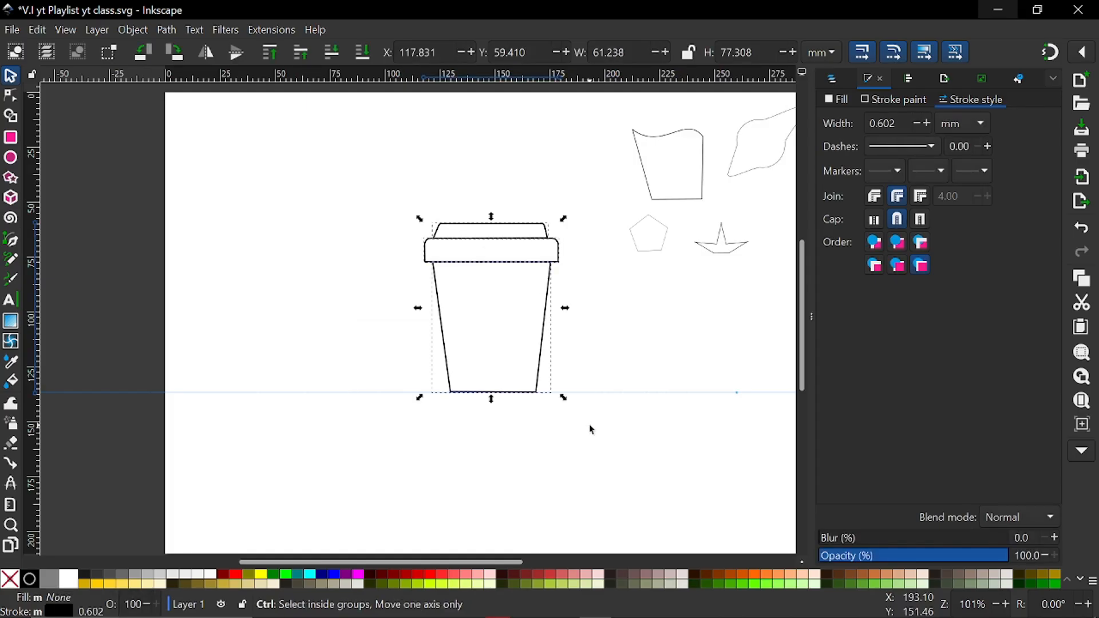
pyautogui.hotkey('ctrl', 'g')
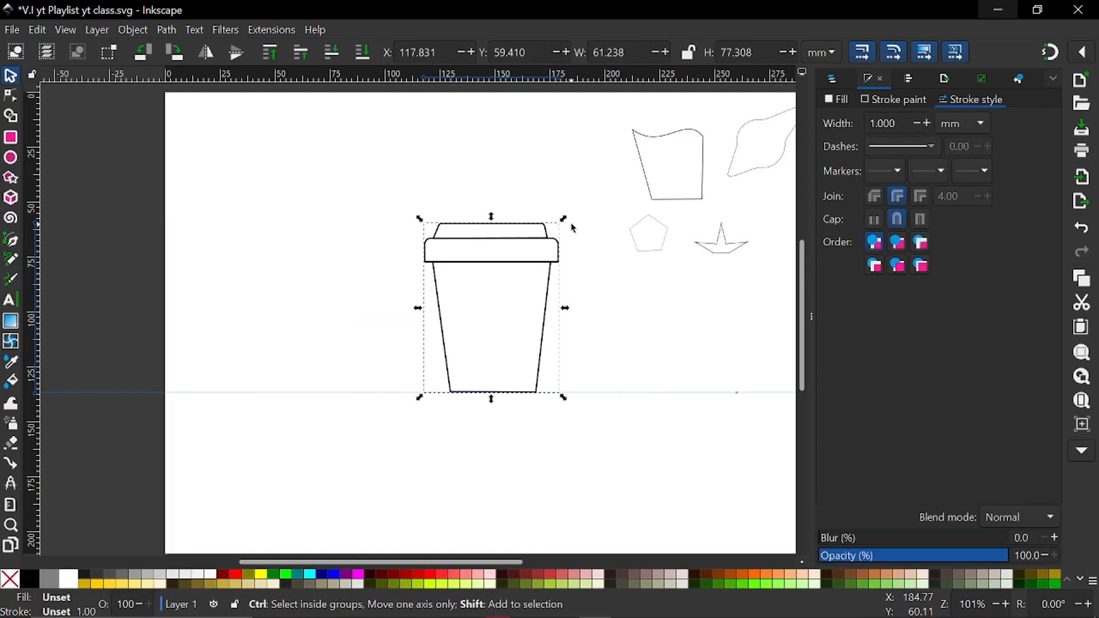
pyautogui.moveTo(563, 220); pyautogui.dragTo(545, 258)
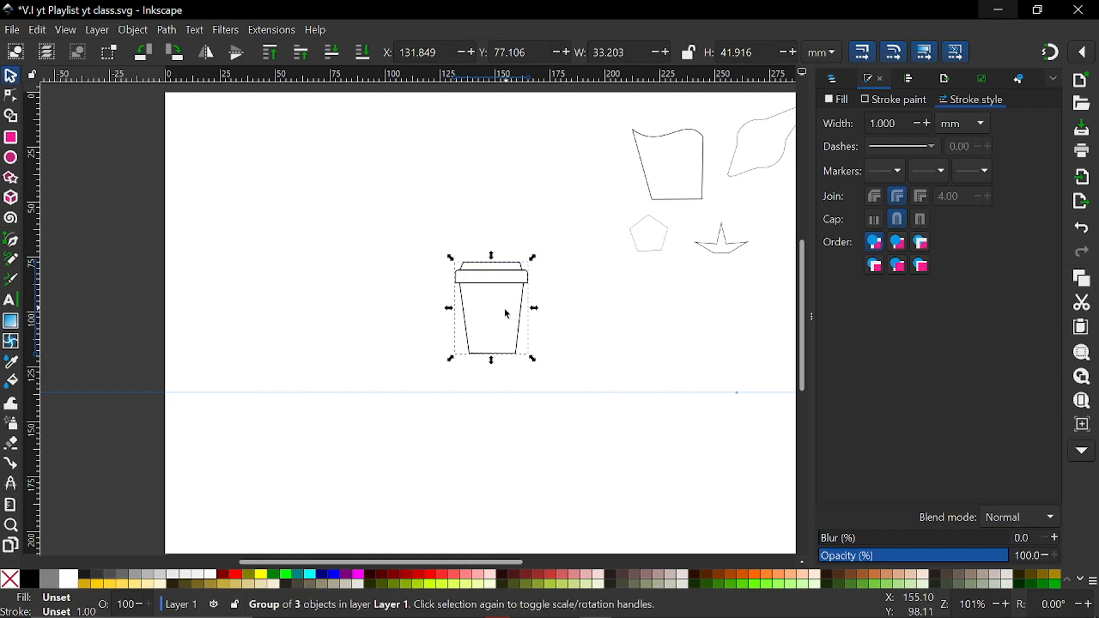
# Move the cup group near the page's left edge with its base on the guide line, at about X 20, Y 94.9 mm
pyautogui.moveTo(518, 329); pyautogui.dragTo(251, 372)
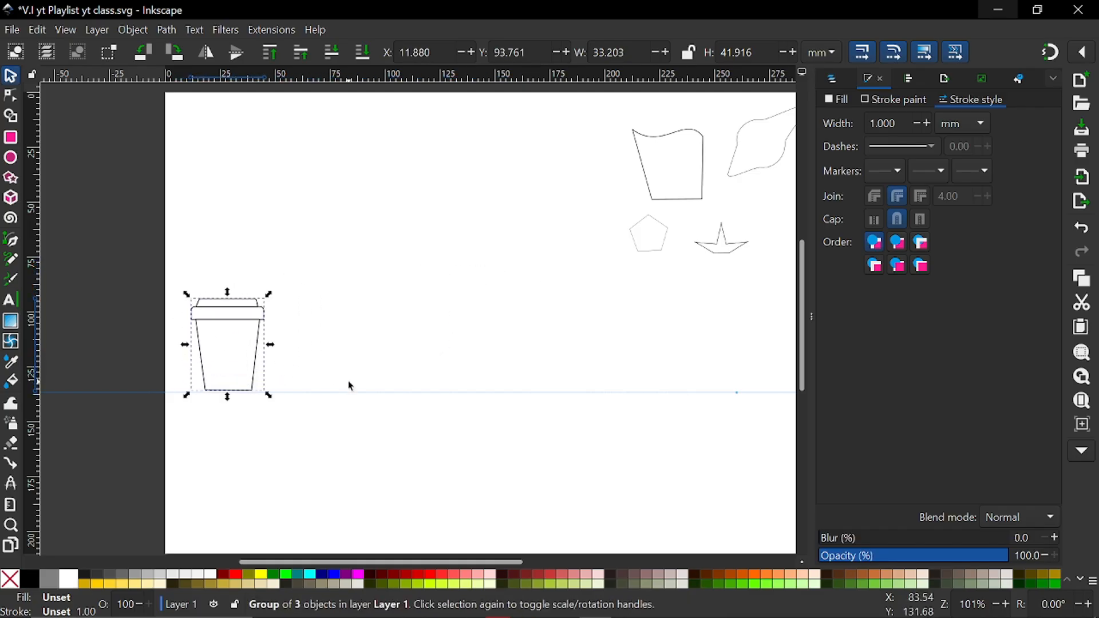
pyautogui.hscroll(2, 347, 382)
pyautogui.scroll(-3, 557, 317)
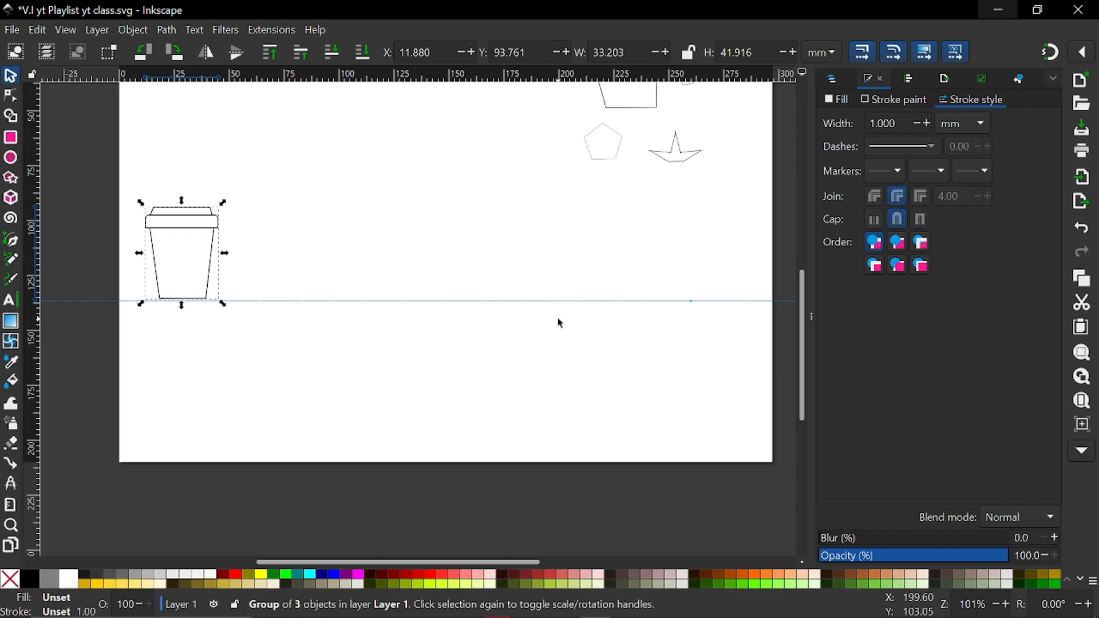
pyautogui.keyDown('ctrl'); pyautogui.scroll(-2, 558, 318); pyautogui.keyUp('ctrl')
pyautogui.moveTo(714, 234); pyautogui.dragTo(712, 302)
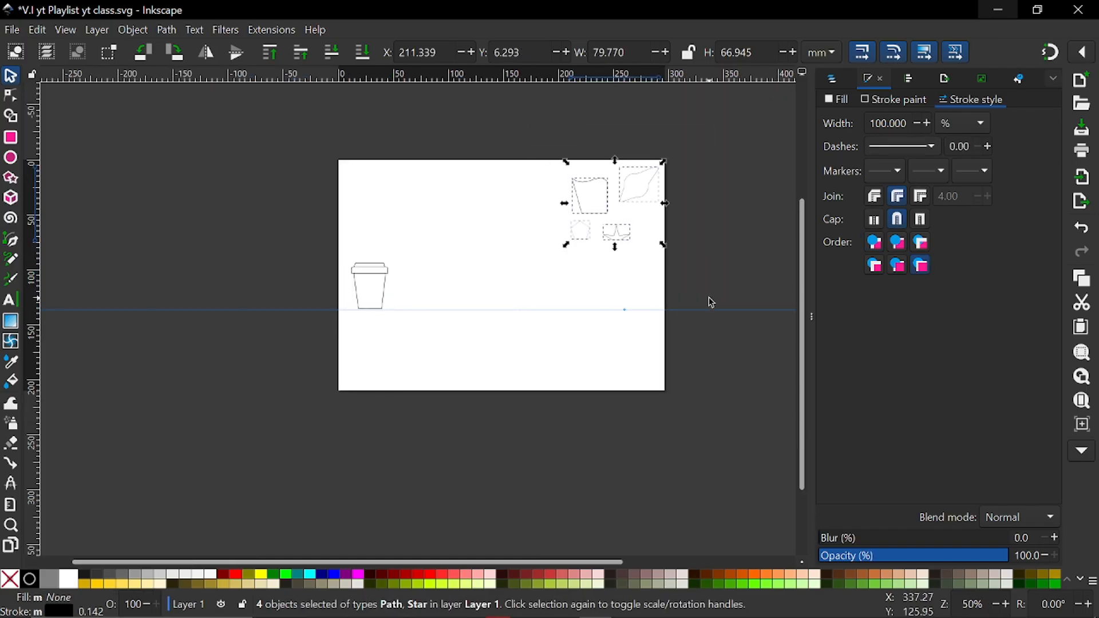
pyautogui.click(712, 303)
pyautogui.keyDown('ctrl'); pyautogui.scroll(3, 606, 302); pyautogui.keyUp('ctrl')
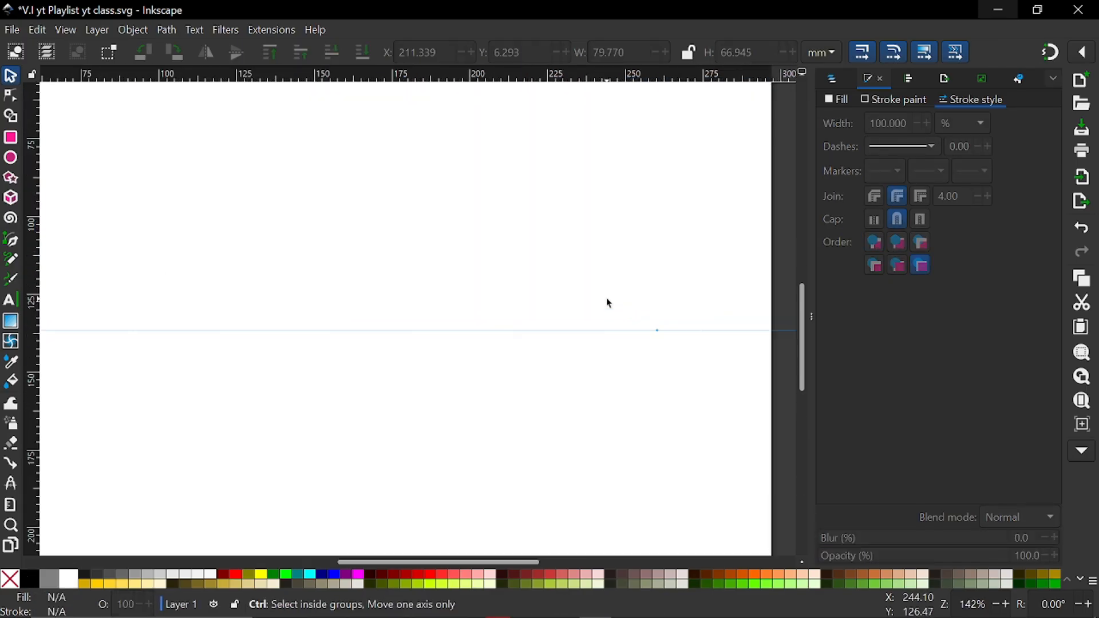
pyautogui.click(811, 315)
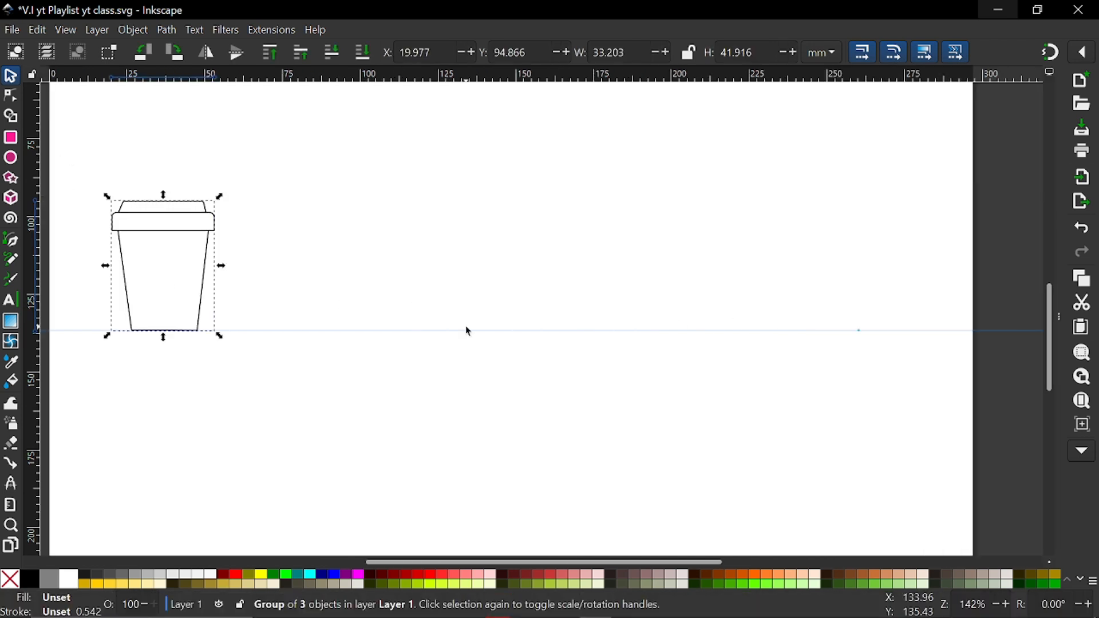
pyautogui.moveTo(478, 562)
pyautogui.mouseDown()
pyautogui.moveTo(461, 562)
pyautogui.moveTo(481, 563)
pyautogui.mouseUp()
# Draw a circle with a radius of about 33 mm to the right of the cup and remove its fill
pyautogui.click(12, 160)
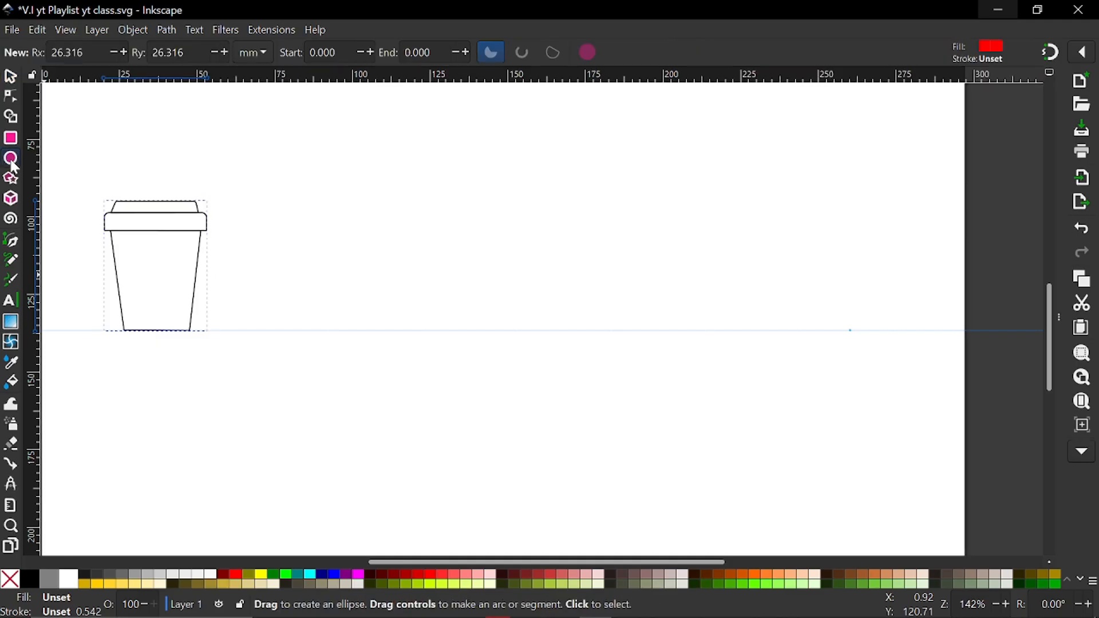
pyautogui.moveTo(484, 275); pyautogui.dragTo(584, 381)
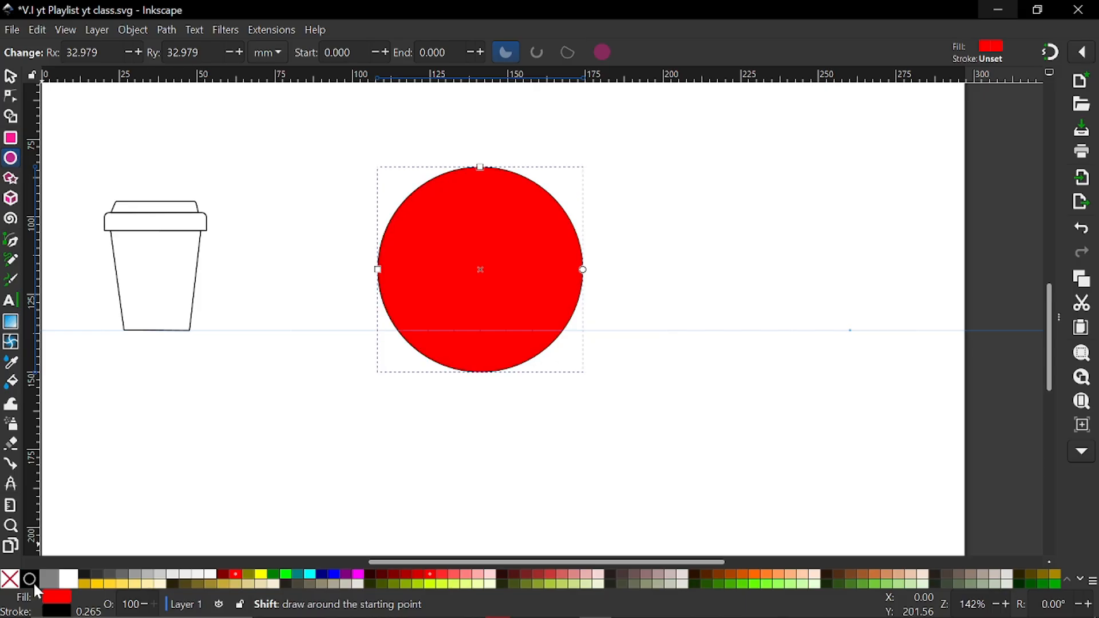
pyautogui.click(10, 579)
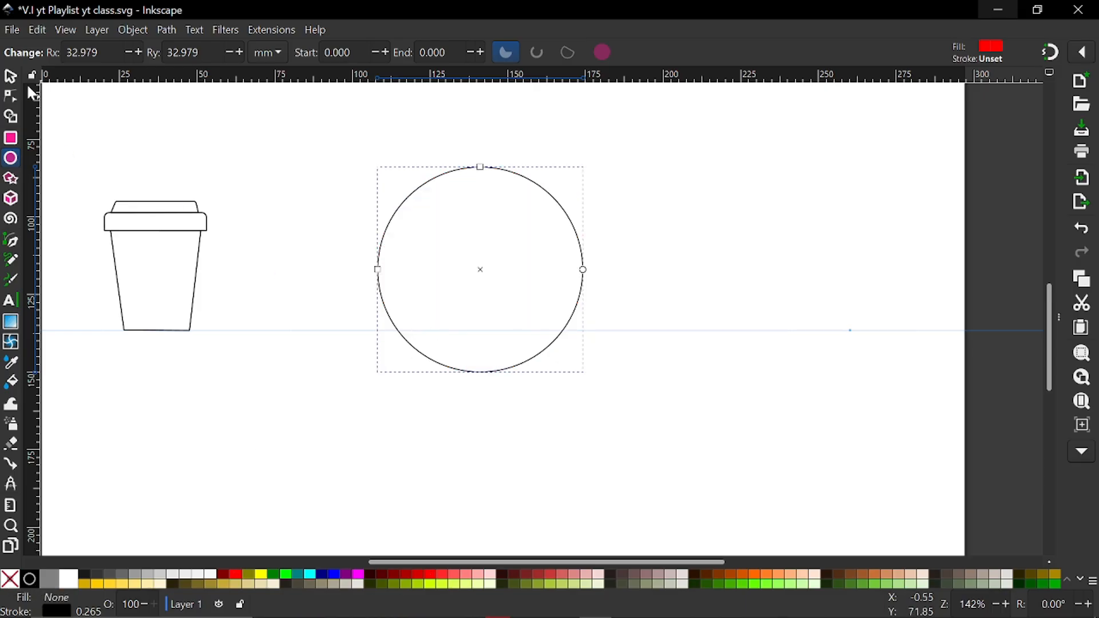
# Scale the circle down around its centre to about 47.5 mm wide and centre it on the page horizontally and vertically
pyautogui.click(10, 77)
pyautogui.moveTo(588, 162); pyautogui.dragTo(588, 198)
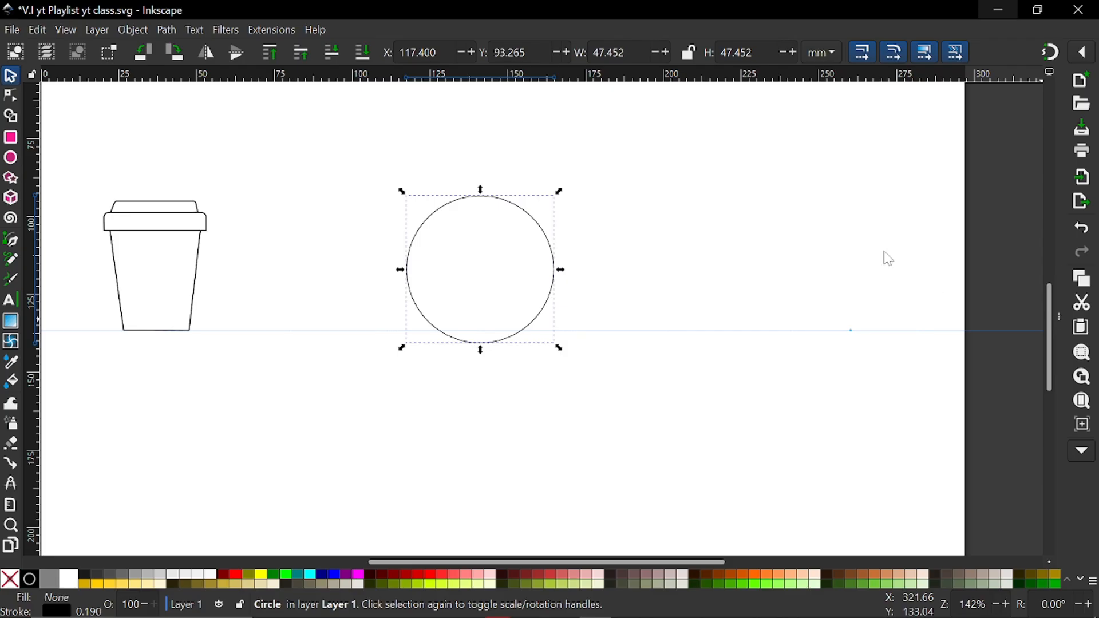
pyautogui.hotkey('ctrl', 'shift', 'f')
pyautogui.click(905, 81)
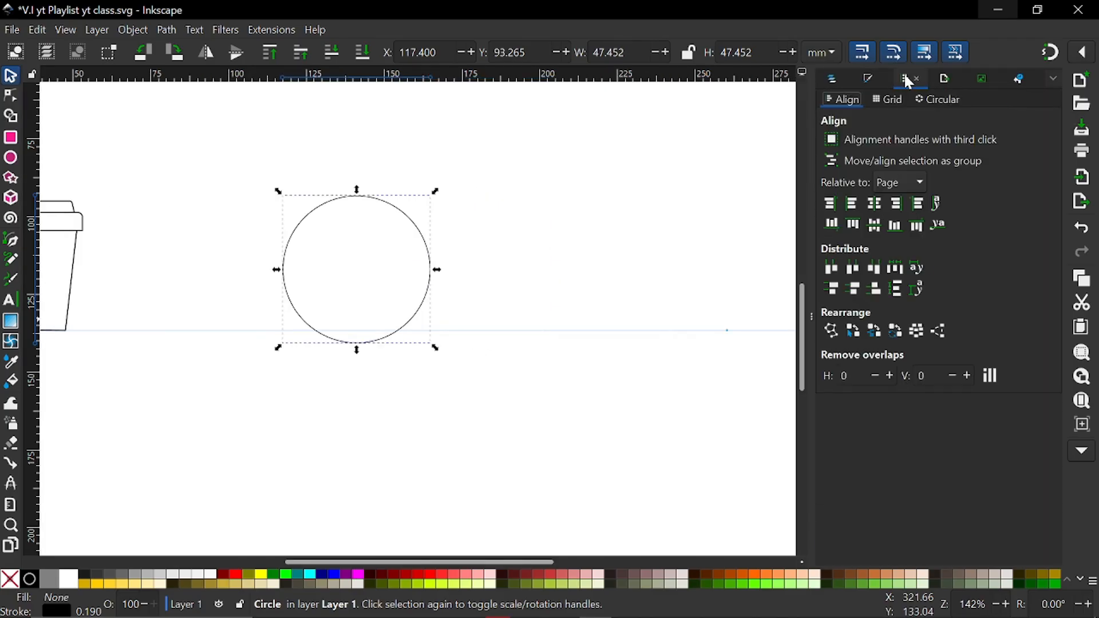
pyautogui.click(874, 204)
pyautogui.click(873, 225)
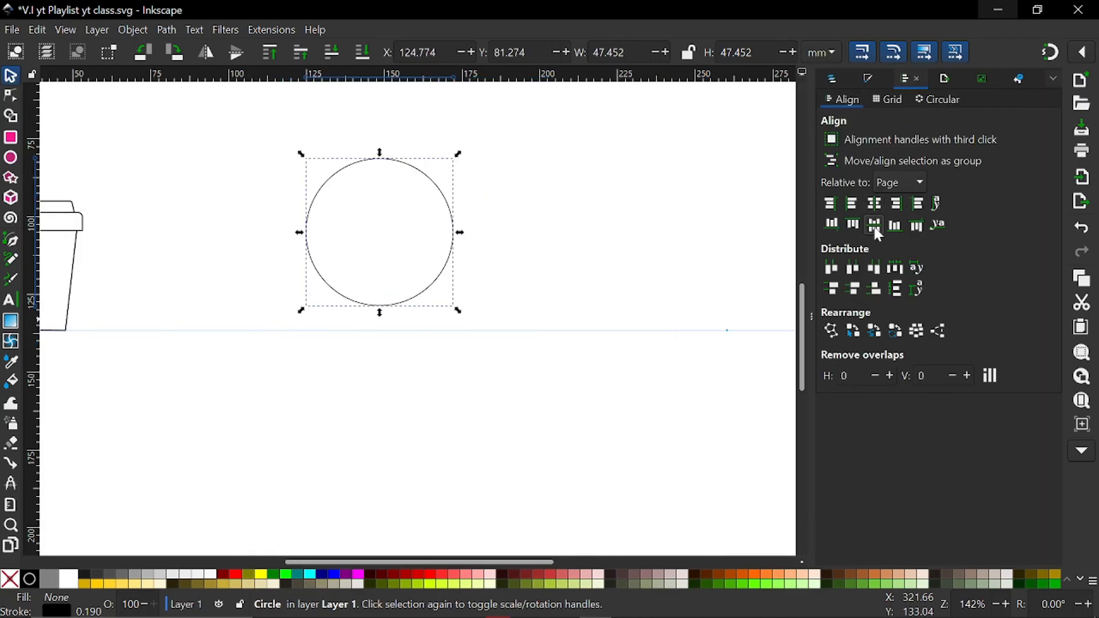
pyautogui.click(812, 316)
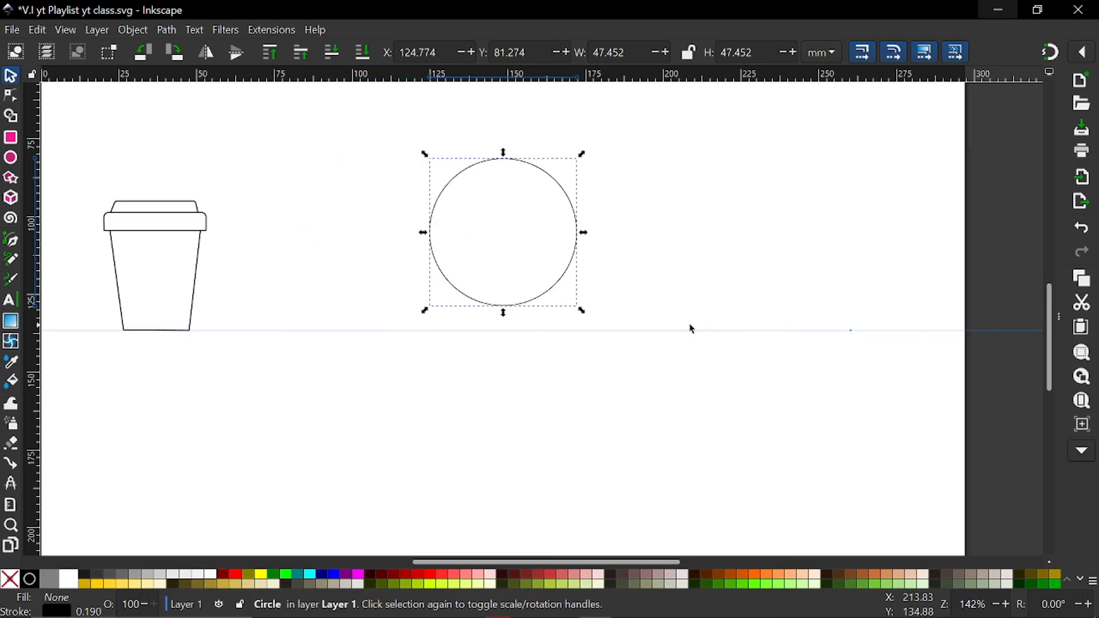
# Convert the circle to a path with editable nodes
pyautogui.scroll(2, 651, 325)
pyautogui.keyDown('ctrl'); pyautogui.scroll(1, 505, 279); pyautogui.keyUp('ctrl')
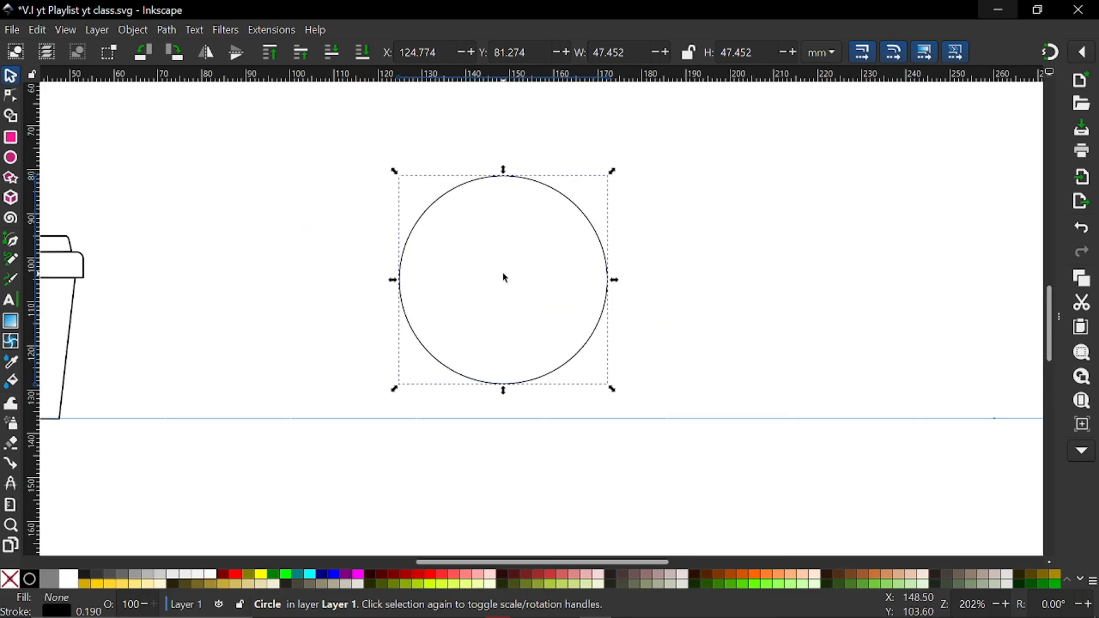
pyautogui.scroll(4, 518, 289)
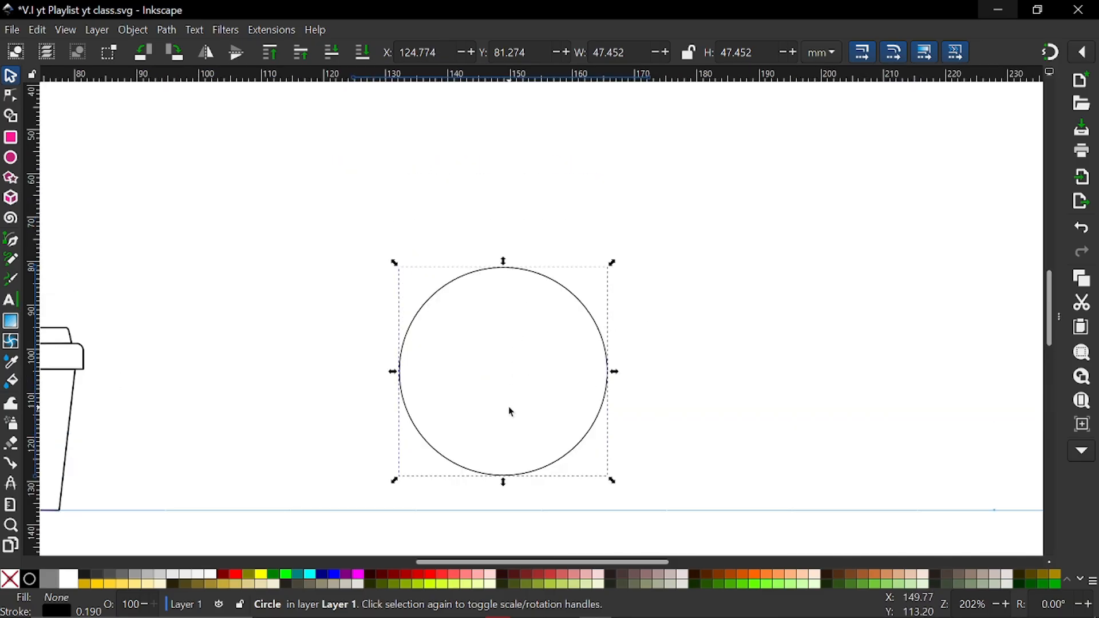
pyautogui.keyDown('ctrl'); pyautogui.scroll(2, 511, 412); pyautogui.keyUp('ctrl')
pyautogui.keyDown('ctrl'); pyautogui.scroll(-2, 510, 412); pyautogui.keyUp('ctrl')
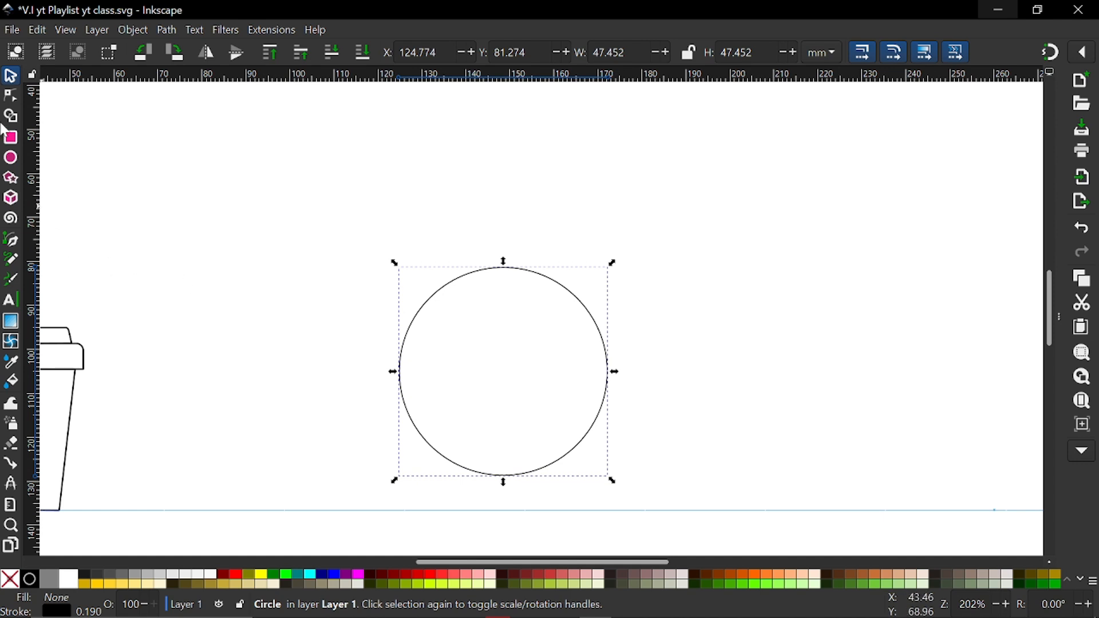
pyautogui.click(11, 98)
pyautogui.scroll(-4, 545, 321)
pyautogui.scroll(2, 540, 337)
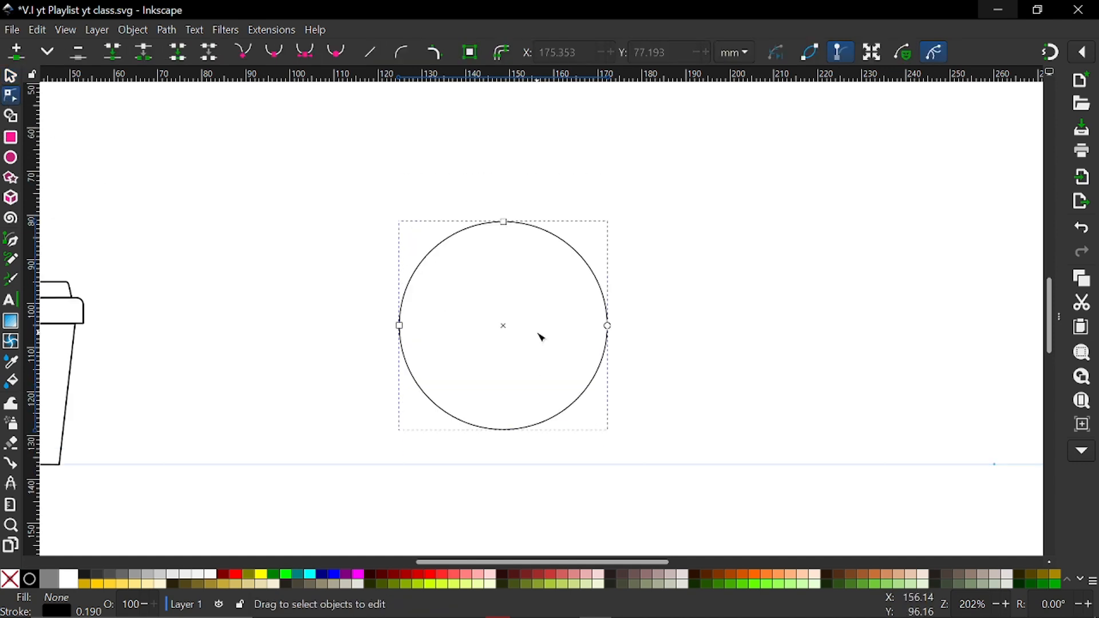
pyautogui.click(474, 58)
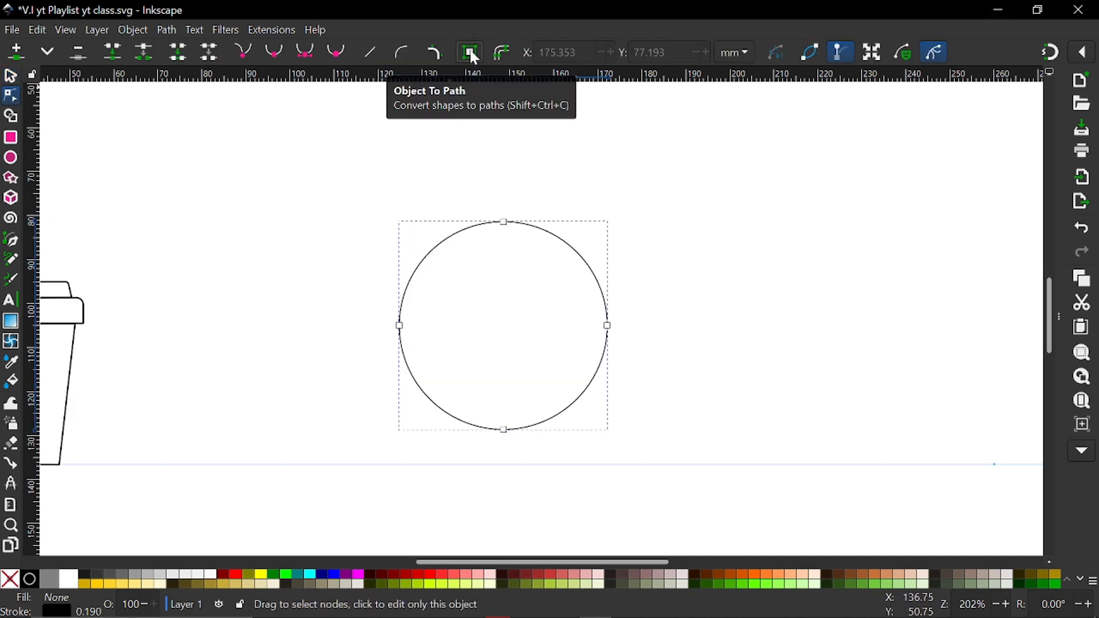
# Break the circle's path at its left and right nodes and delete its top node
pyautogui.click(506, 224)
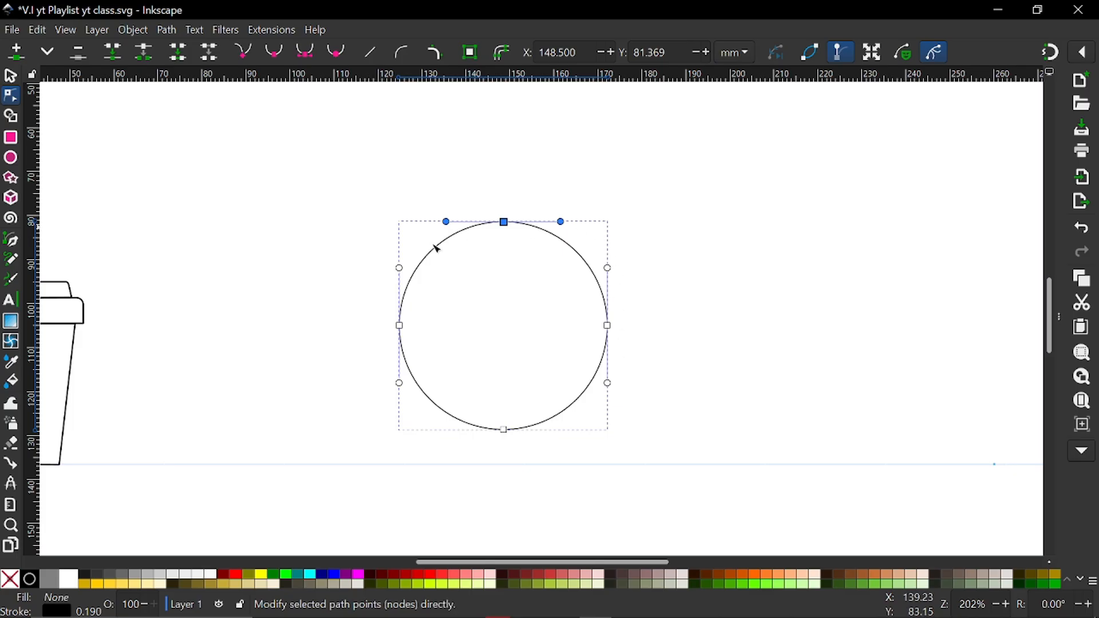
pyautogui.click(400, 325)
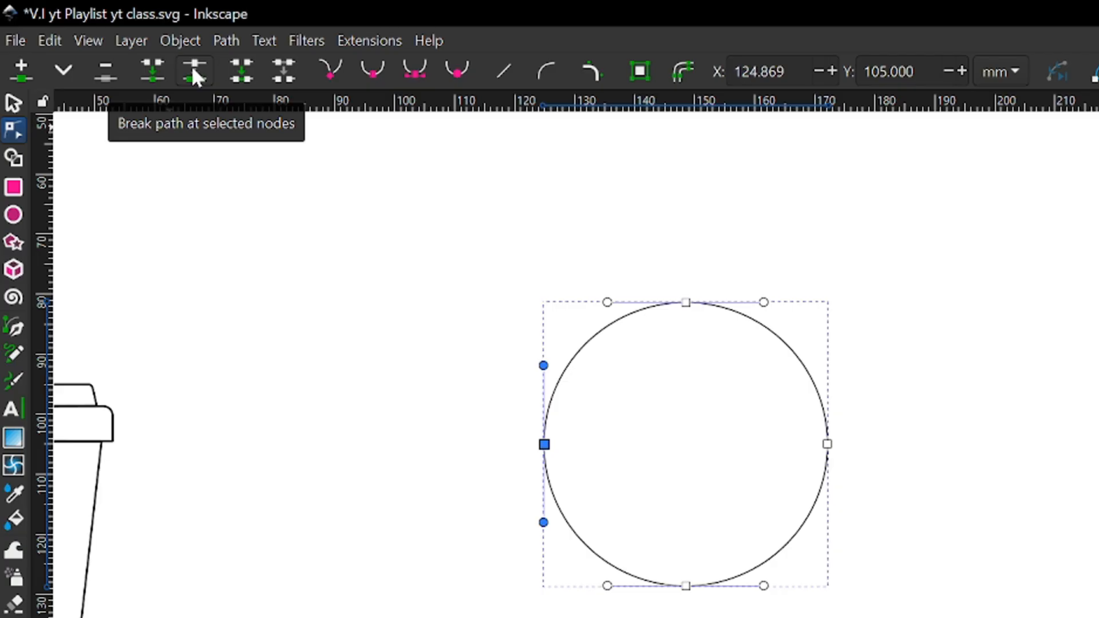
pyautogui.click(193, 70)
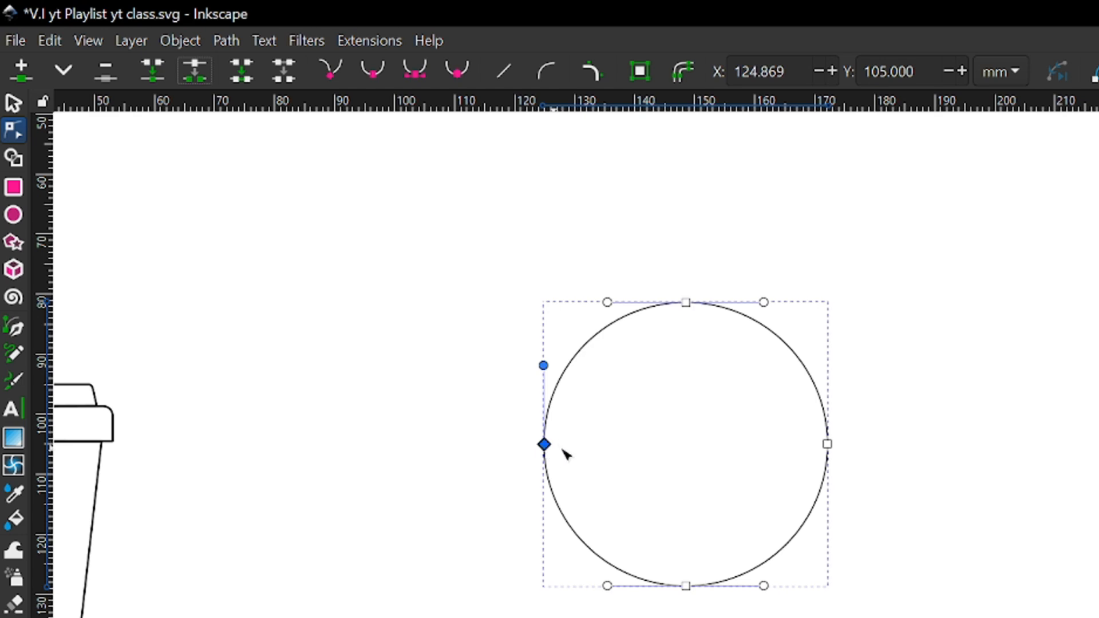
pyautogui.click(826, 444)
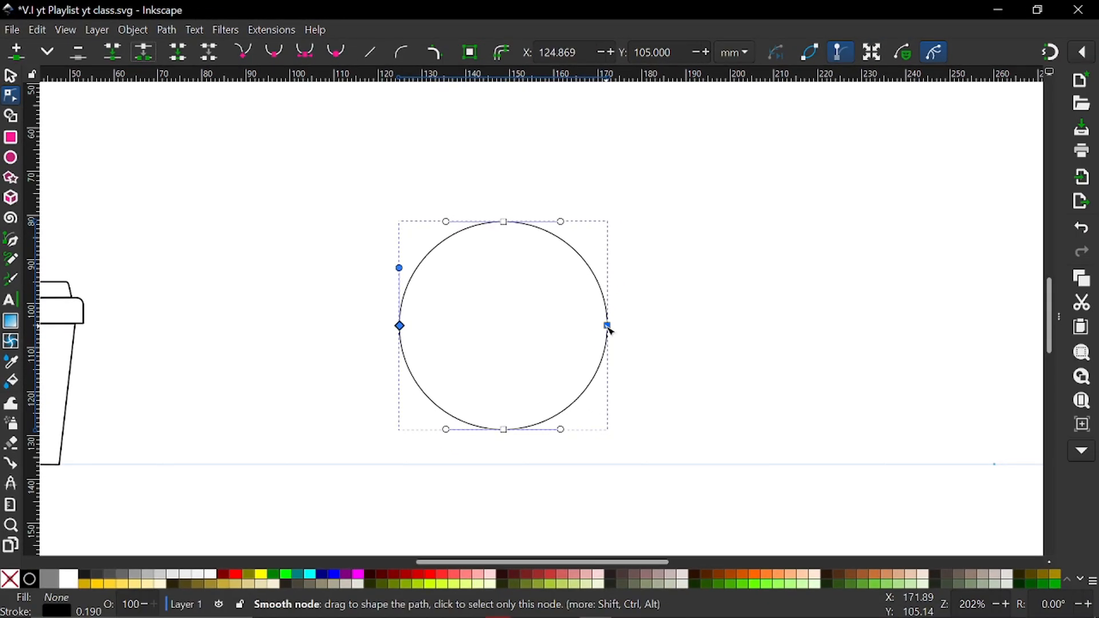
pyautogui.click(609, 326)
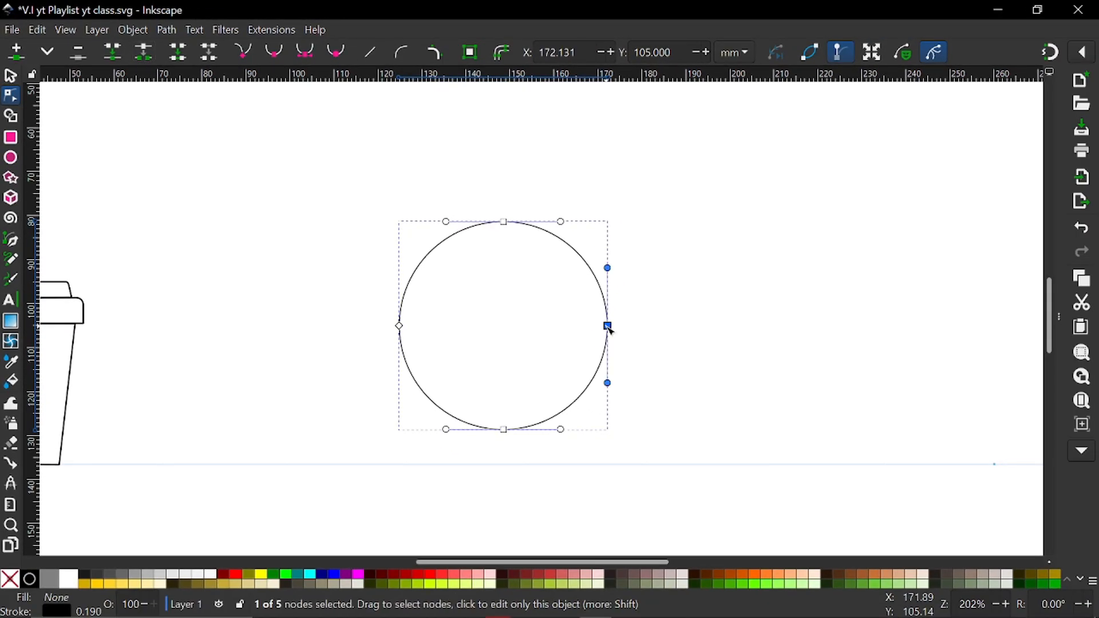
pyautogui.click(143, 55)
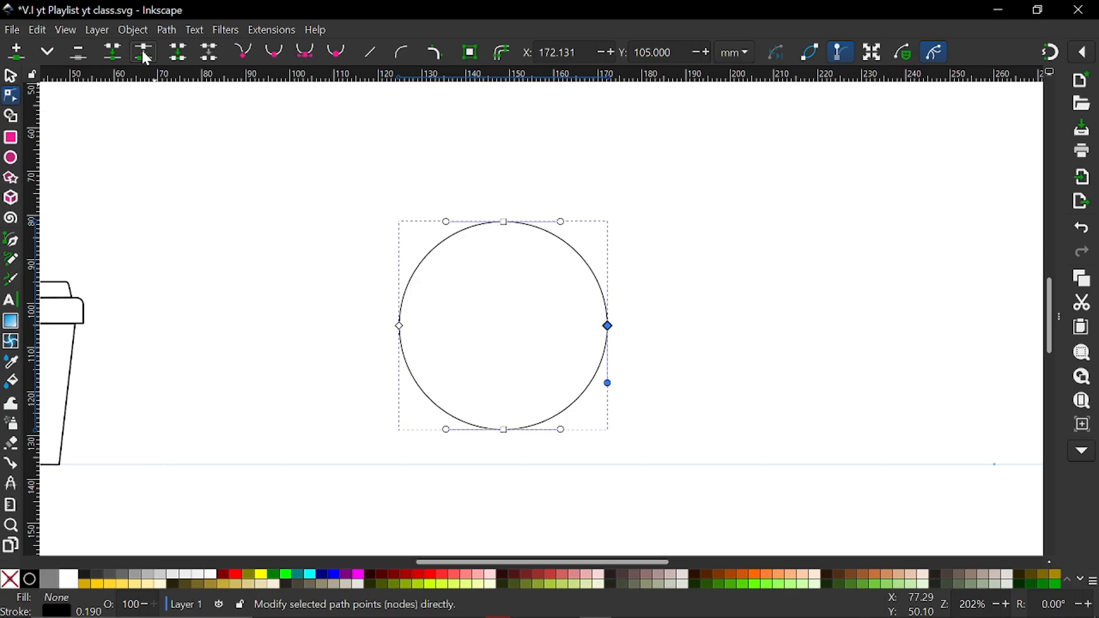
pyautogui.click(579, 202)
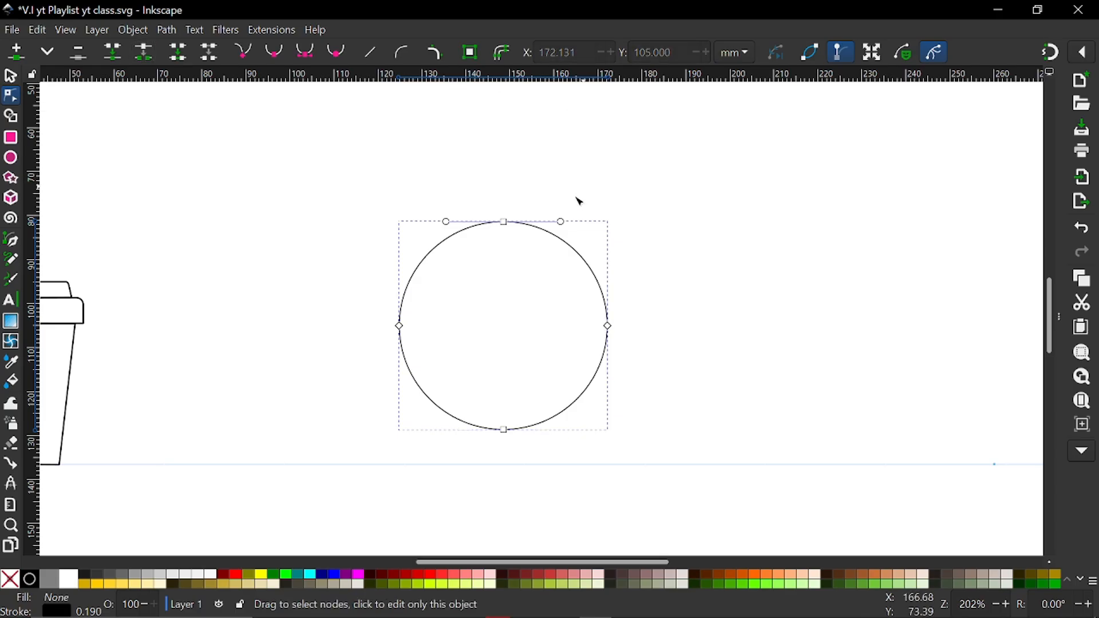
pyautogui.click(504, 223)
pyautogui.press('Delete')
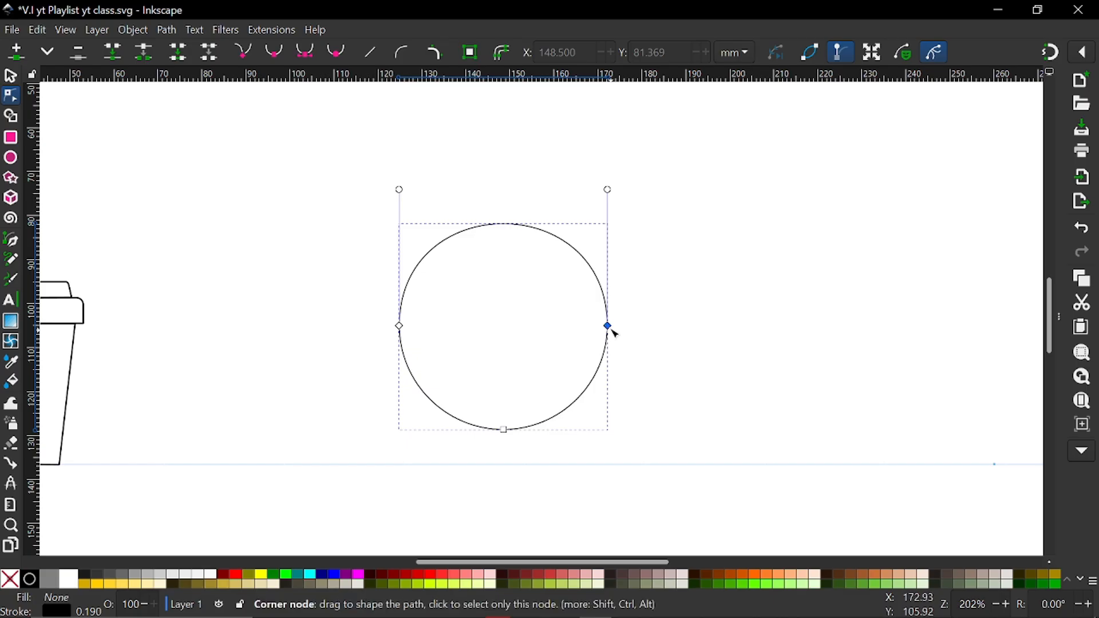
pyautogui.moveTo(610, 328); pyautogui.dragTo(611, 284)
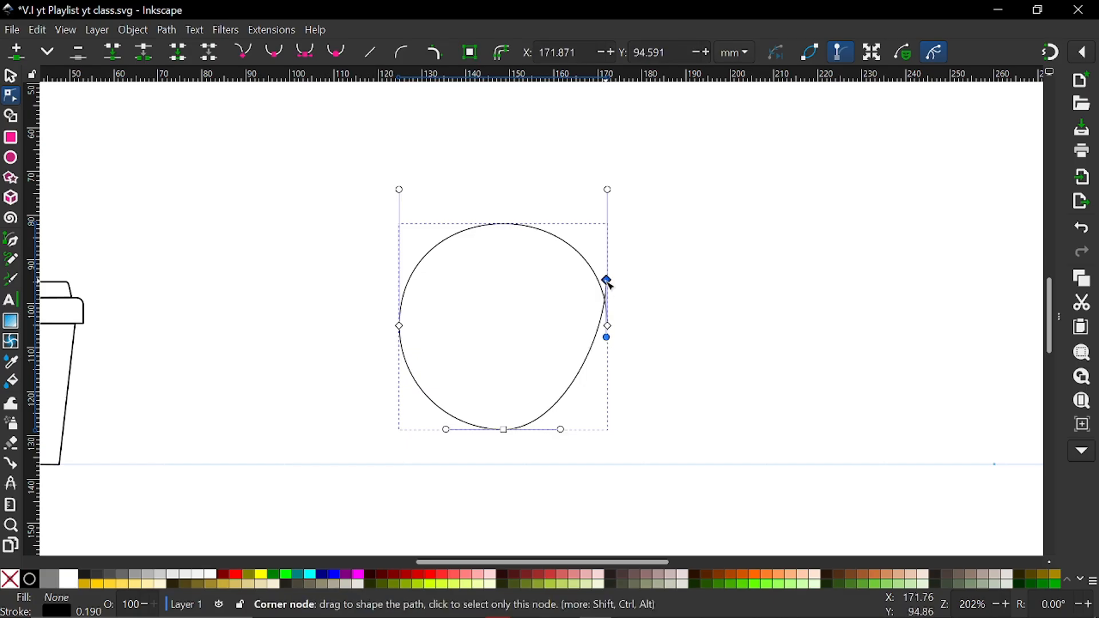
pyautogui.hotkey('ctrl', 'z')
pyautogui.moveTo(400, 326); pyautogui.dragTo(426, 272)
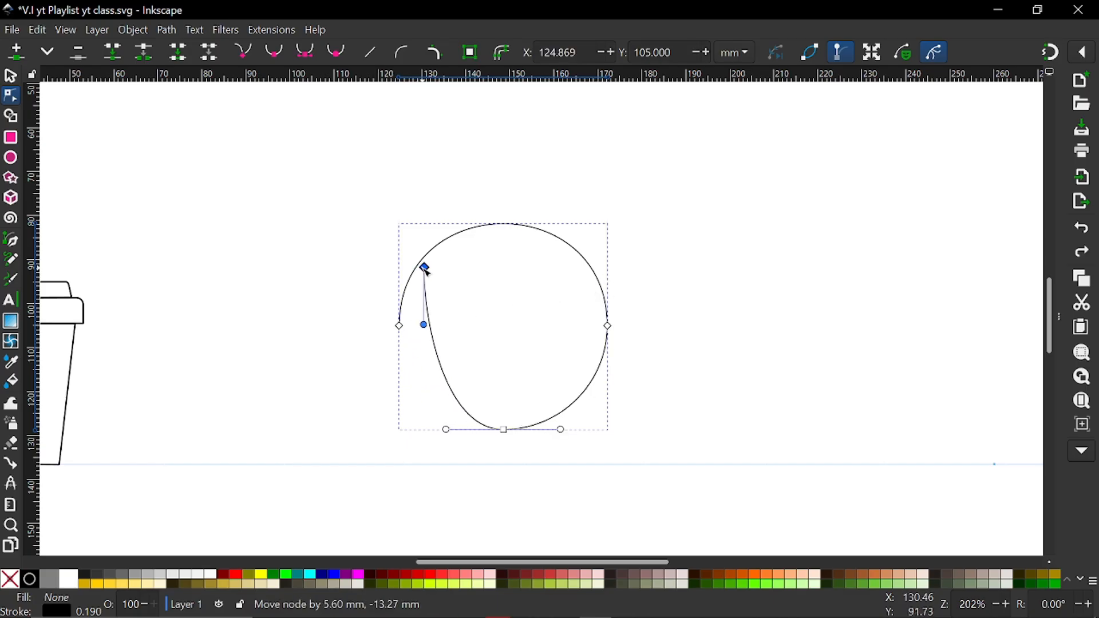
pyautogui.hotkey('ctrl', 'z')
pyautogui.hotkey('ctrl', 'a')
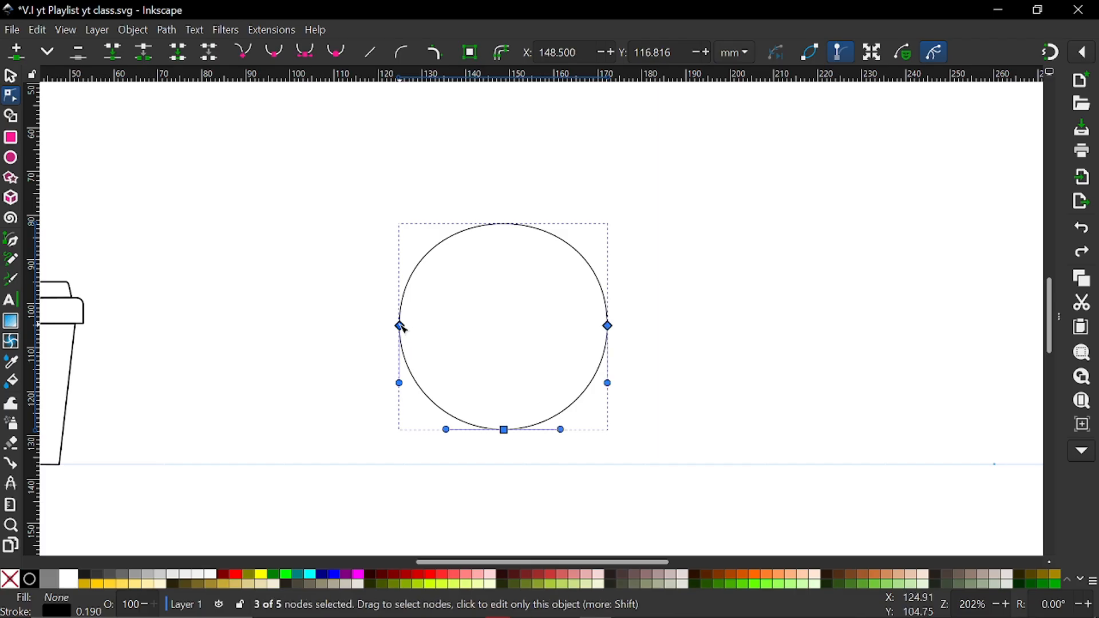
pyautogui.press('Escape')
# Pull the upper arc's left end node away from the lower arc and delete it, leaving an open lower half circle
pyautogui.keyDown('ctrl'); pyautogui.scroll(4, 432, 326); pyautogui.keyUp('ctrl')
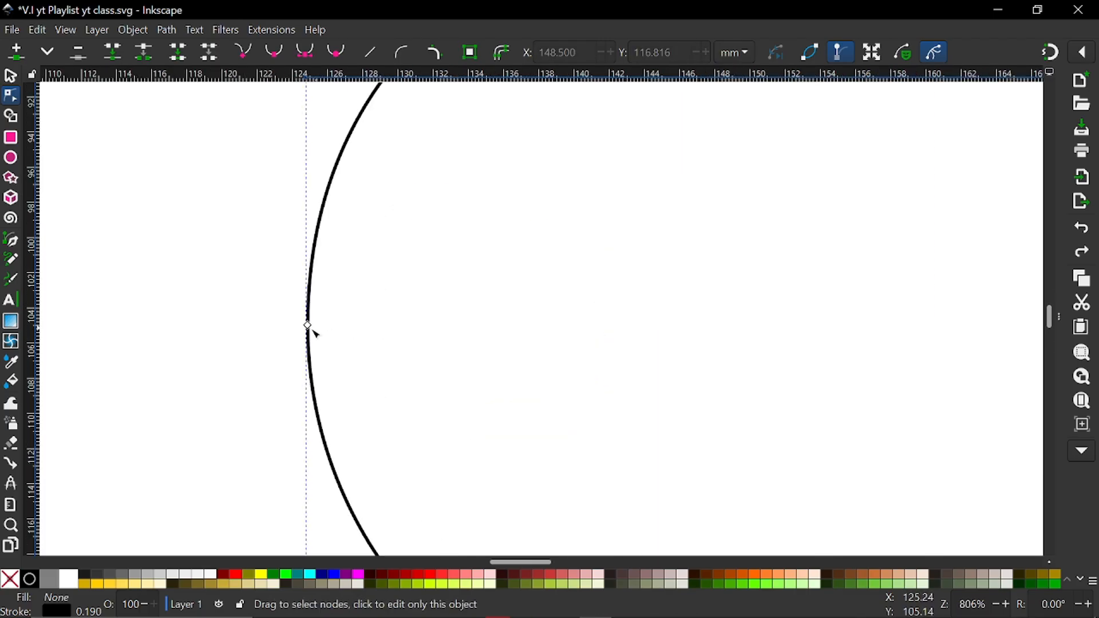
pyautogui.moveTo(309, 328); pyautogui.dragTo(314, 299)
pyautogui.press('Escape')
pyautogui.keyDown('ctrl'); pyautogui.scroll(-4, 401, 318); pyautogui.keyUp('ctrl')
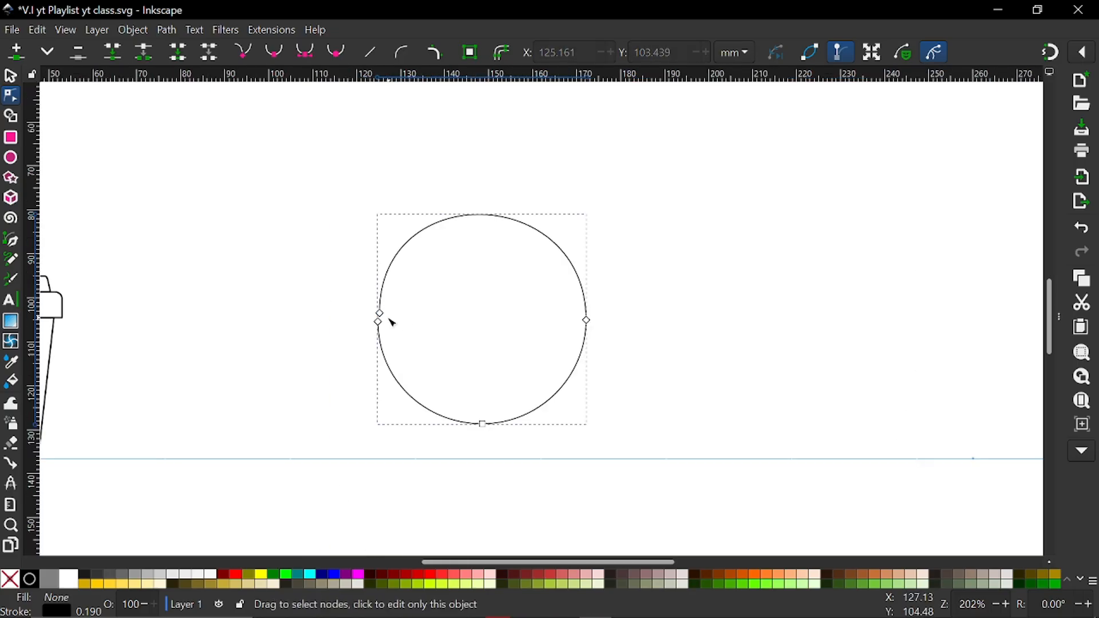
pyautogui.moveTo(382, 316); pyautogui.dragTo(419, 246)
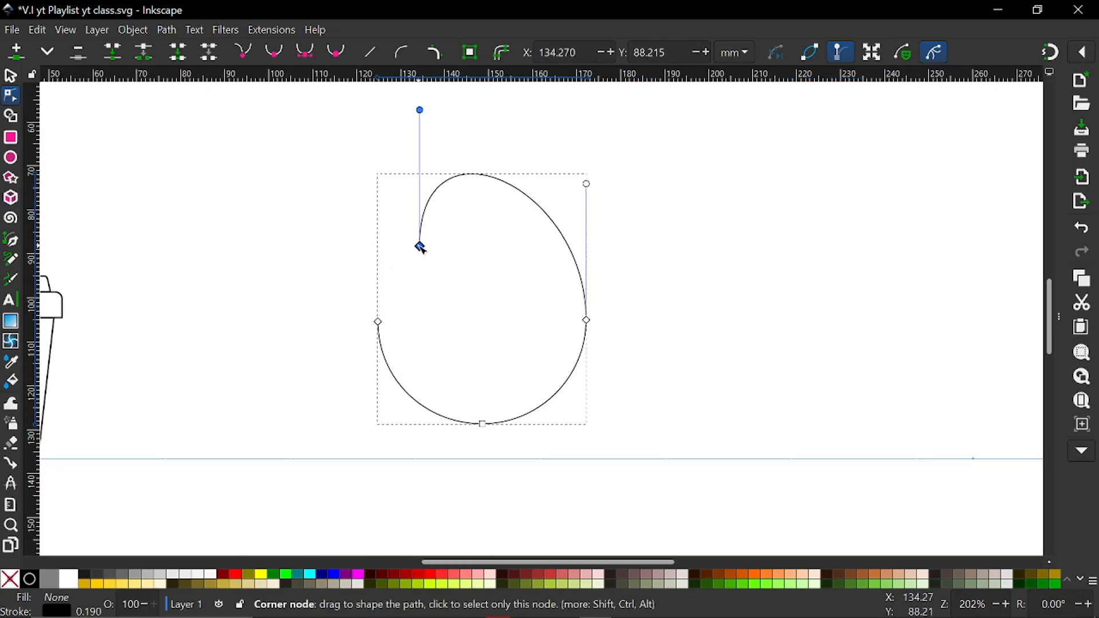
pyautogui.press('Delete')
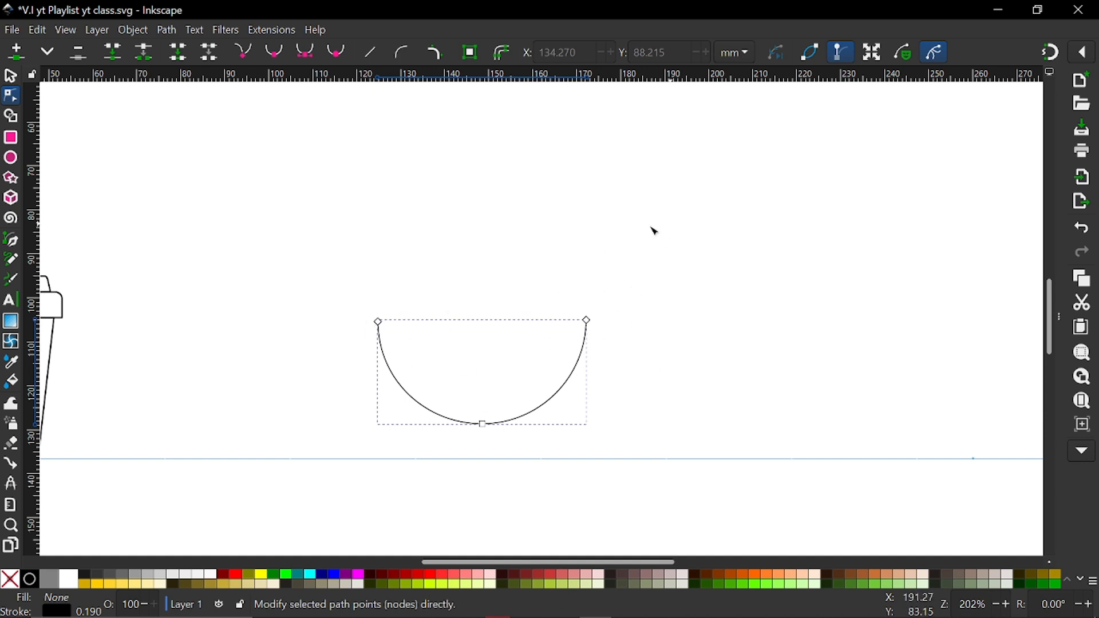
pyautogui.click(378, 322)
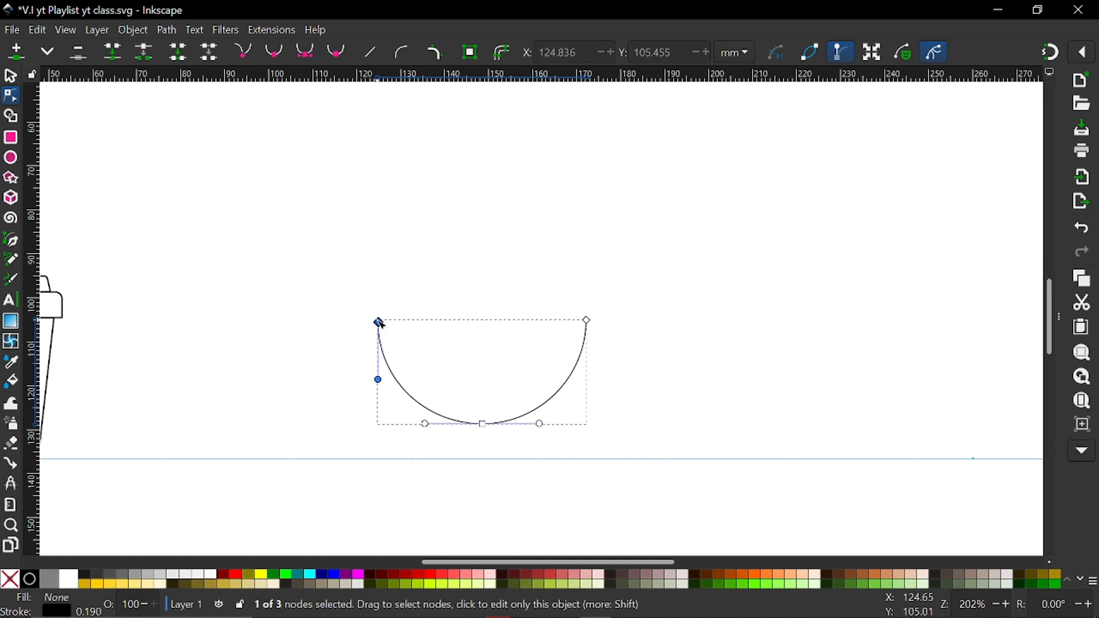
pyautogui.moveTo(383, 380); pyautogui.dragTo(402, 382)
pyautogui.hotkey('ctrl', 'z')
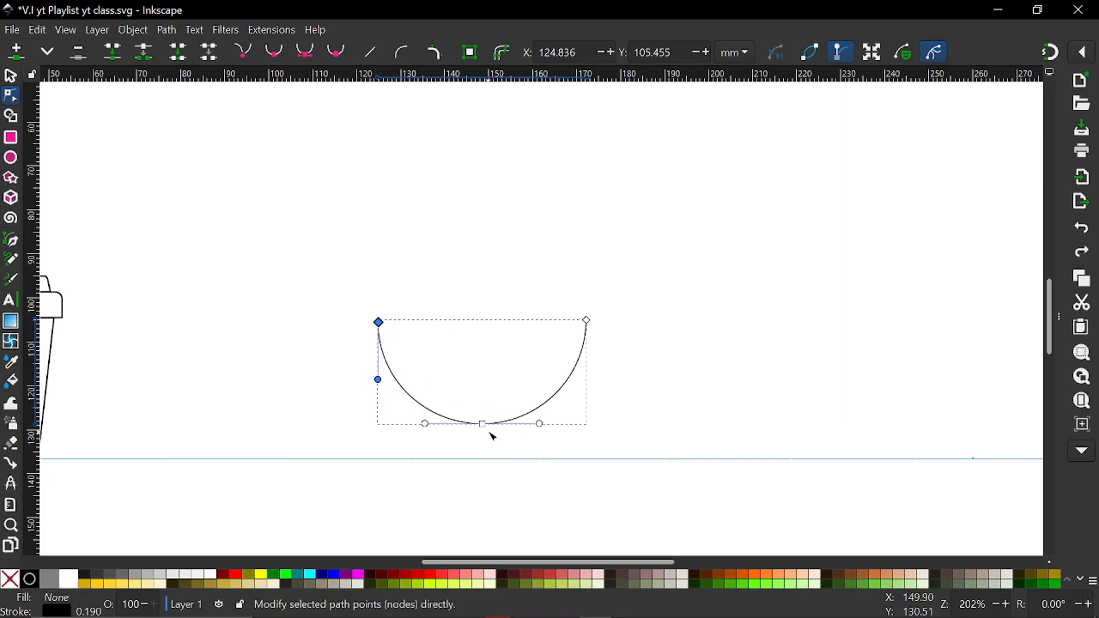
# Deepen the half circle into a bowl by moving its bottom node down to about X 148.8, Y 133.6 mm
pyautogui.moveTo(483, 424); pyautogui.dragTo(487, 449)
pyautogui.click(477, 359)
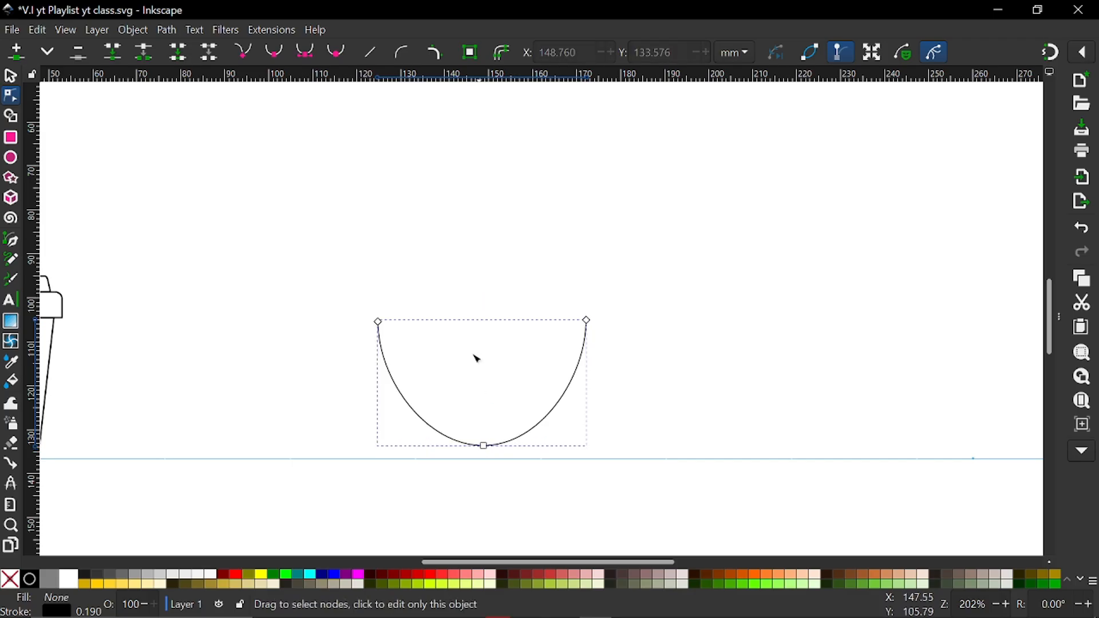
pyautogui.click(513, 277)
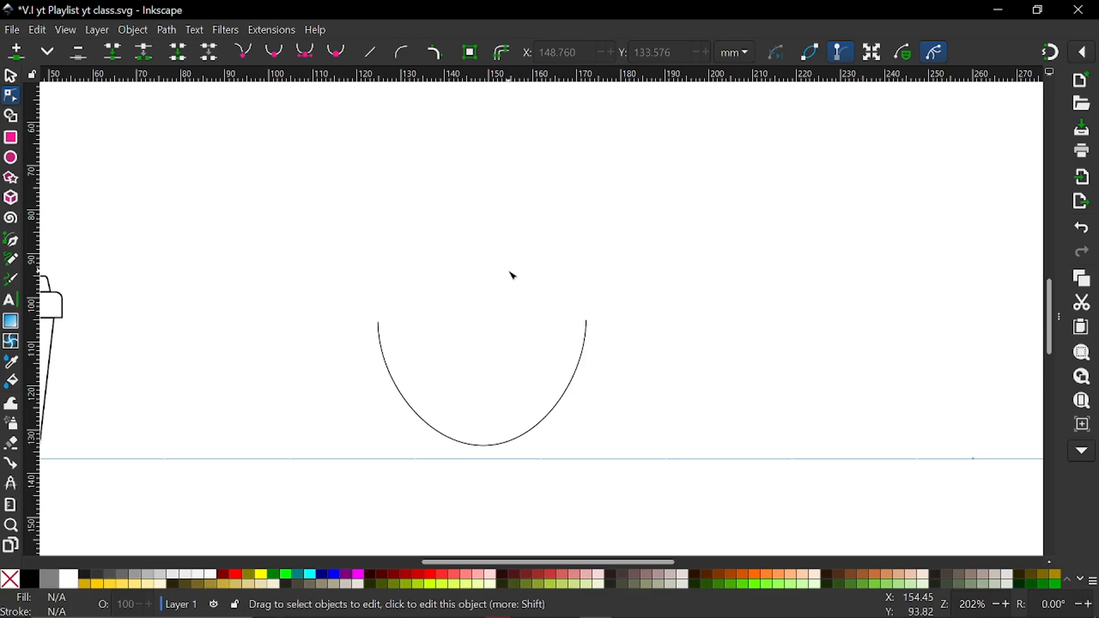
# Draw a flat ellipse with radii of about 24.6 by 3.1 mm across the bowl's opening, with a black stroke and no fill
pyautogui.click(12, 161)
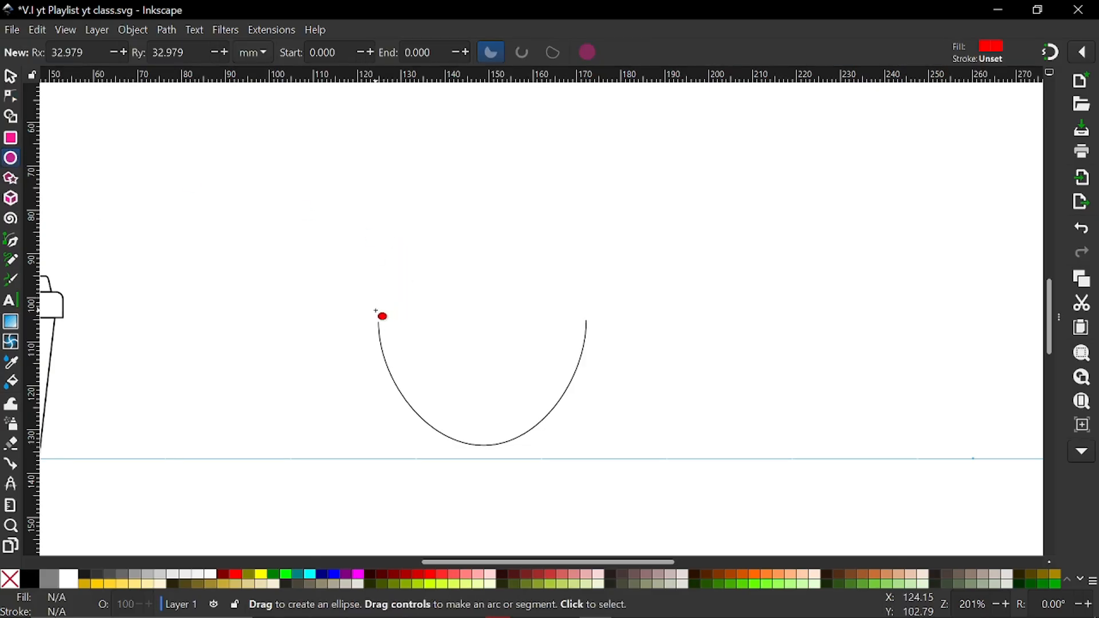
pyautogui.moveTo(376, 311); pyautogui.dragTo(598, 343)
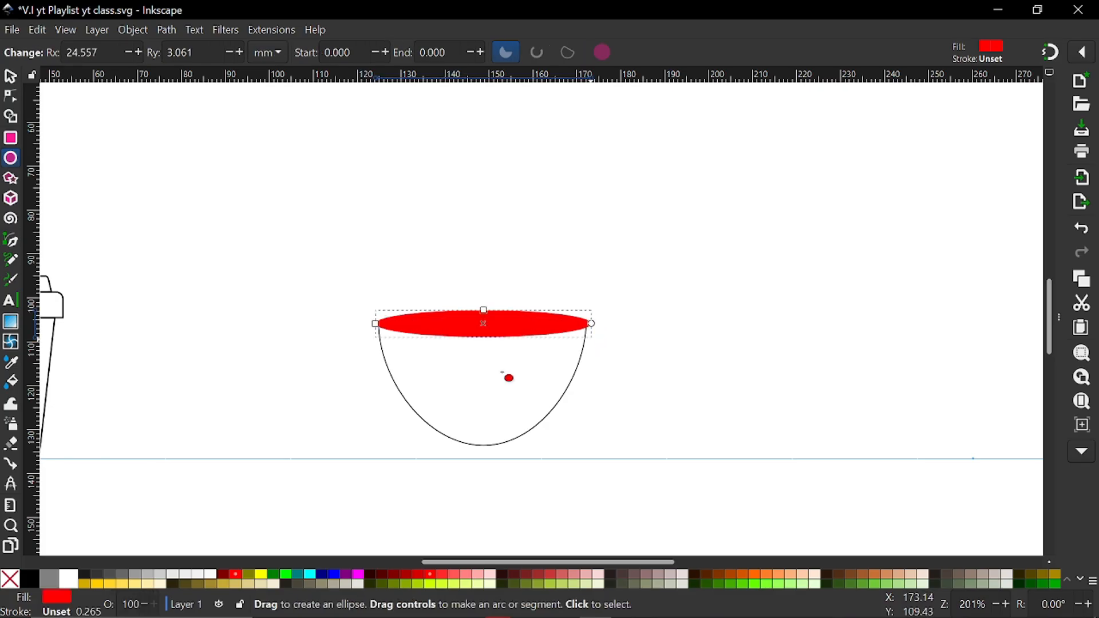
pyautogui.keyDown('shift'); pyautogui.click(30, 583); pyautogui.keyUp('shift')
pyautogui.click(5, 583)
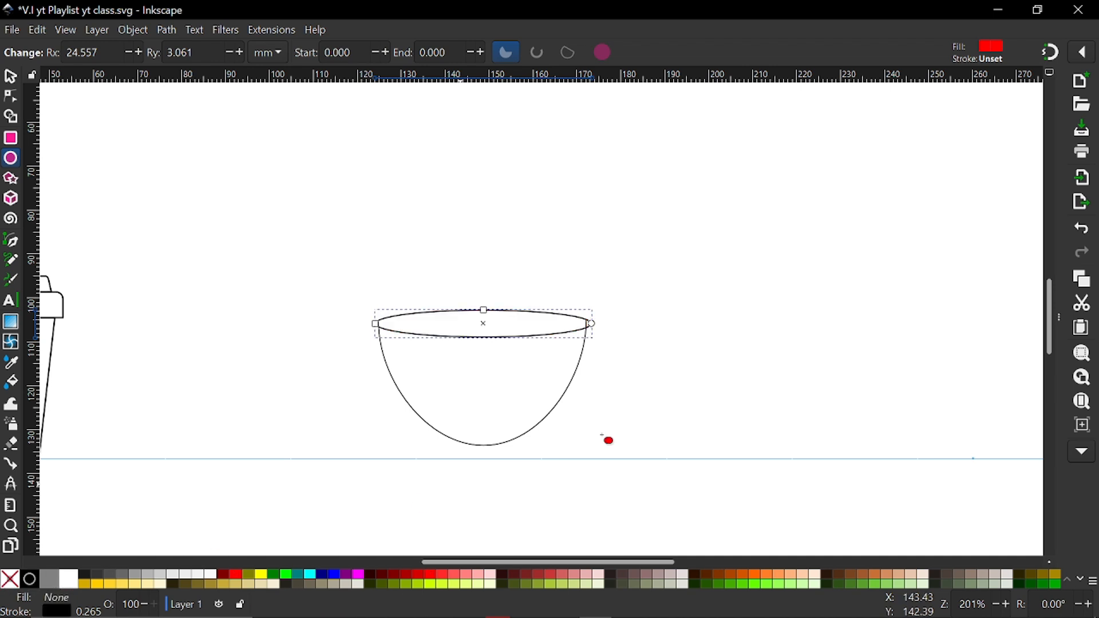
# Narrow the rim ellipse so that its left and right ends meet the upper ends of the bowl's curve
pyautogui.click(1056, 318)
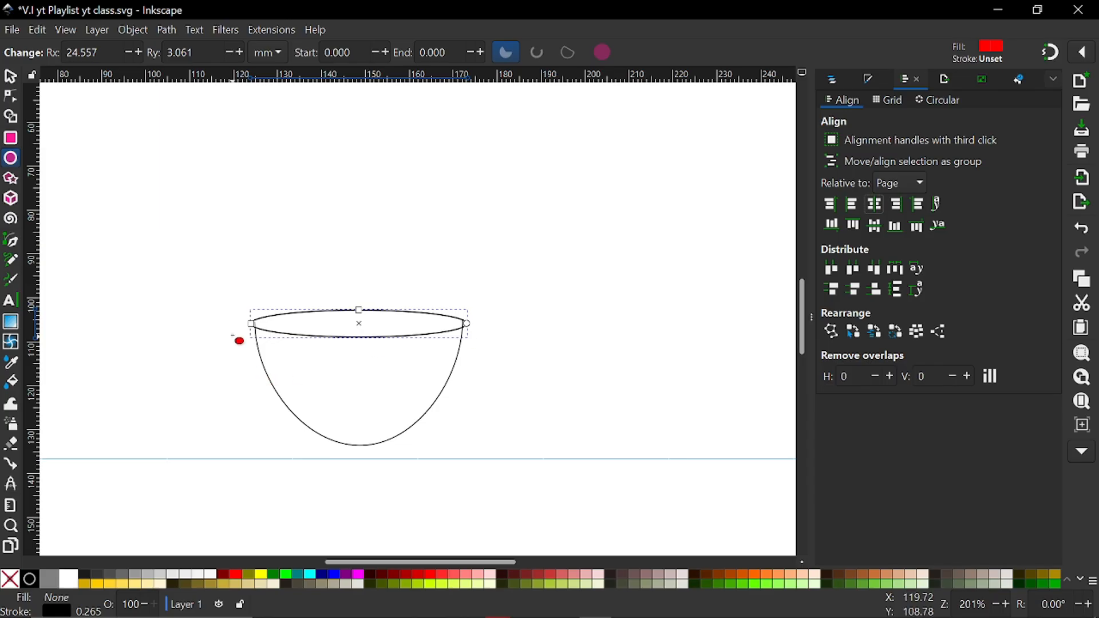
pyautogui.scroll(7, 300, 316)
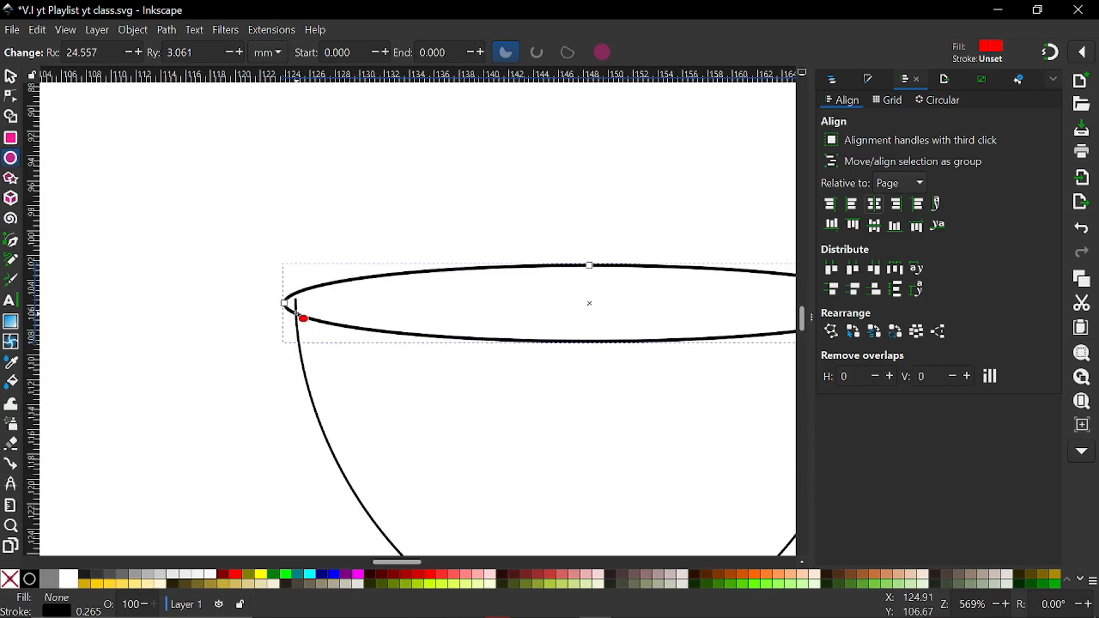
pyautogui.click(12, 76)
pyautogui.click(10, 96)
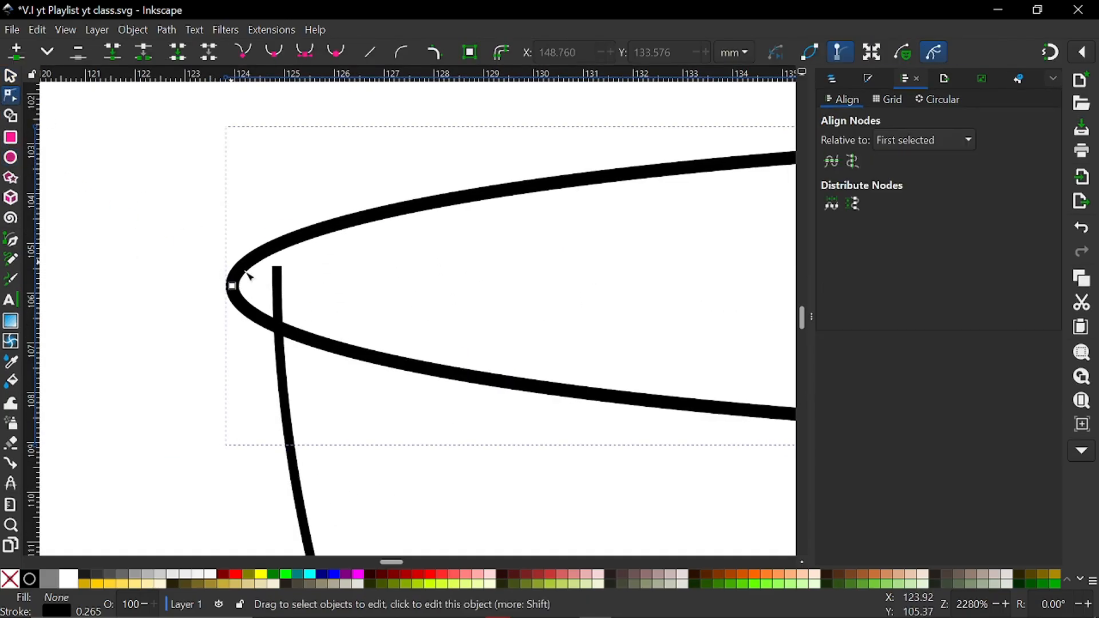
pyautogui.moveTo(233, 286); pyautogui.dragTo(280, 268)
pyautogui.click(812, 315)
pyautogui.scroll(-3, 768, 330)
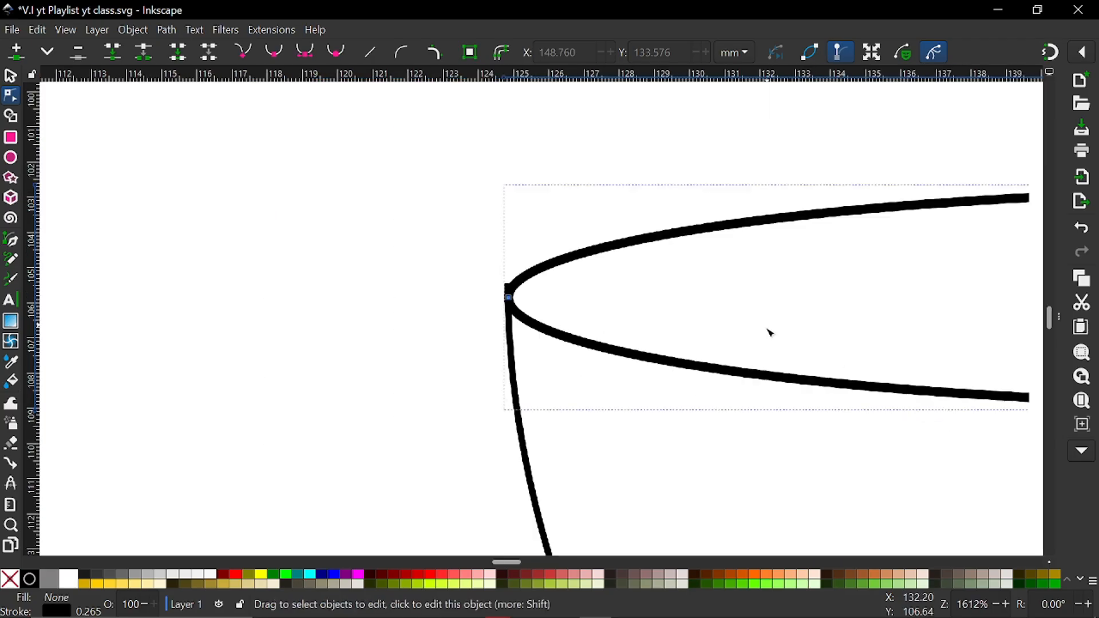
pyautogui.hscroll(10, 767, 330)
pyautogui.hscroll(10, 770, 335)
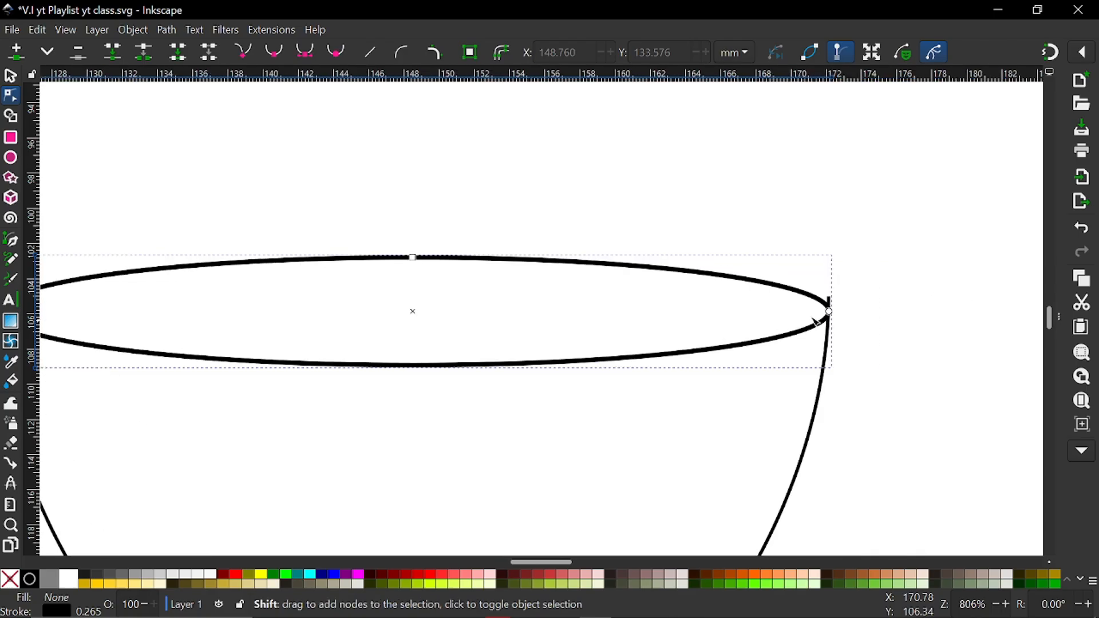
pyautogui.scroll(3, 808, 297)
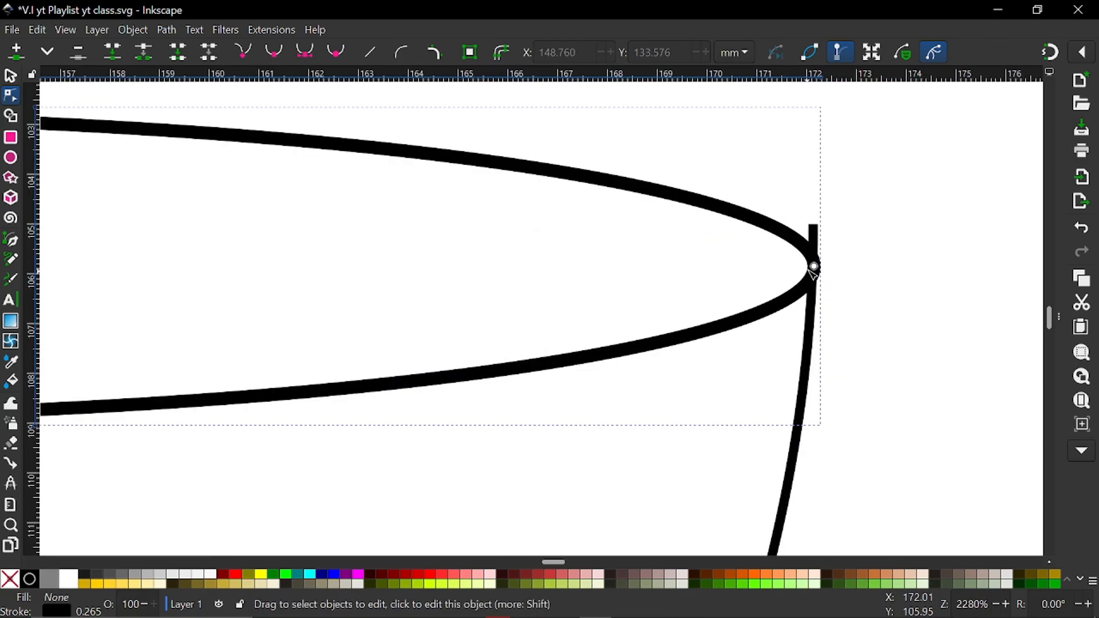
pyautogui.click(815, 232)
pyautogui.moveTo(814, 229); pyautogui.dragTo(816, 256)
pyautogui.hotkey('ctrl', 'z')
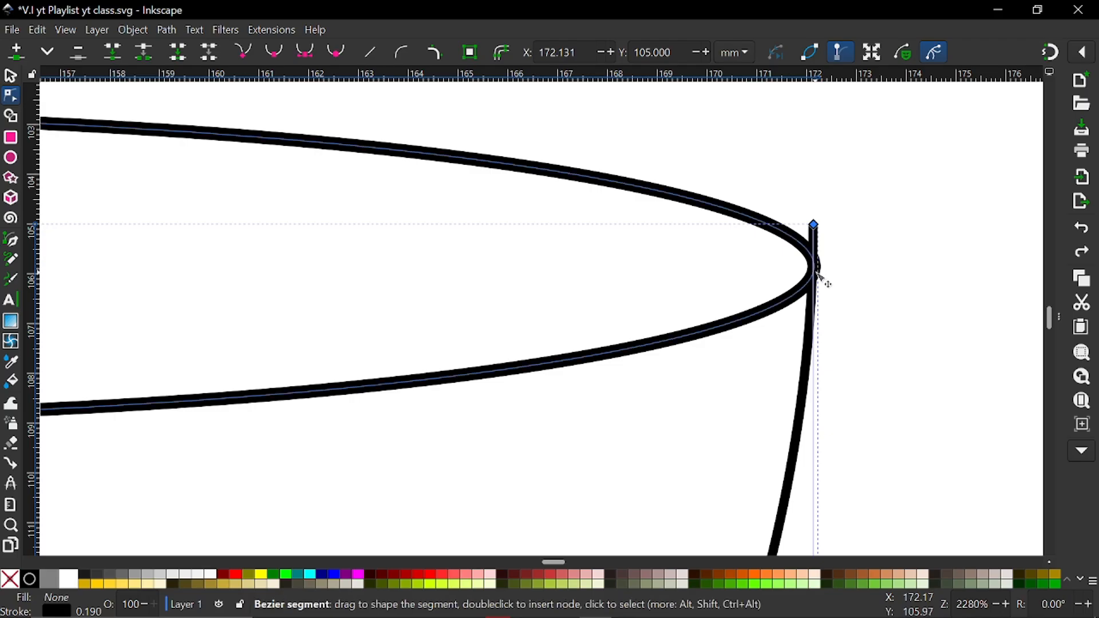
# Add a node to the bowl's curve at the rim's right end, about Y 106.1 mm, and delete the protruding end node above it
pyautogui.click(817, 282)
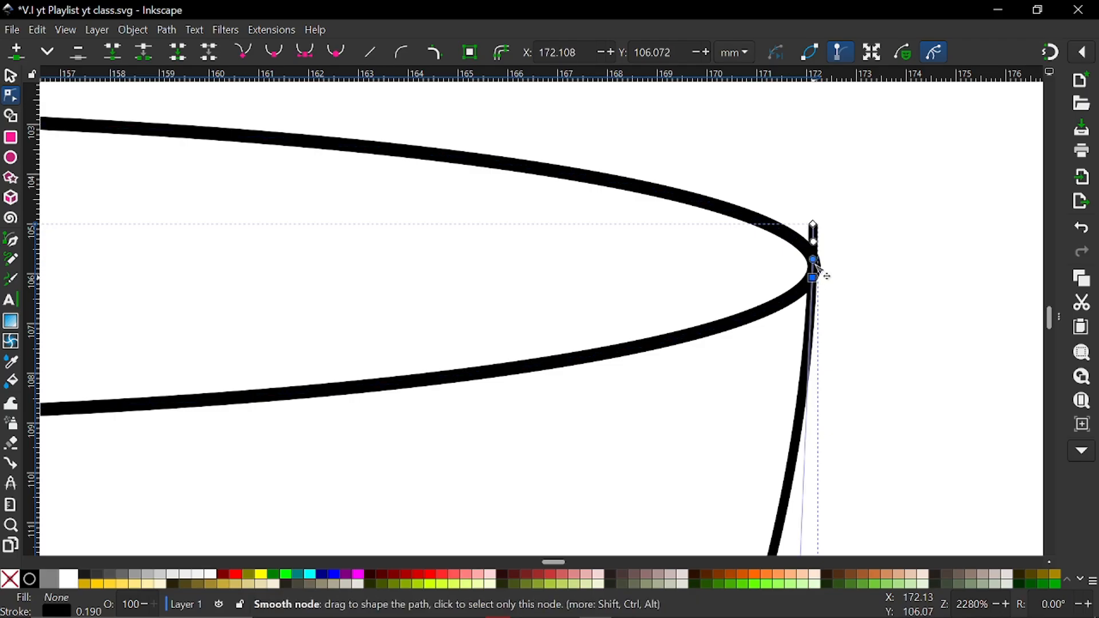
pyautogui.click(815, 226)
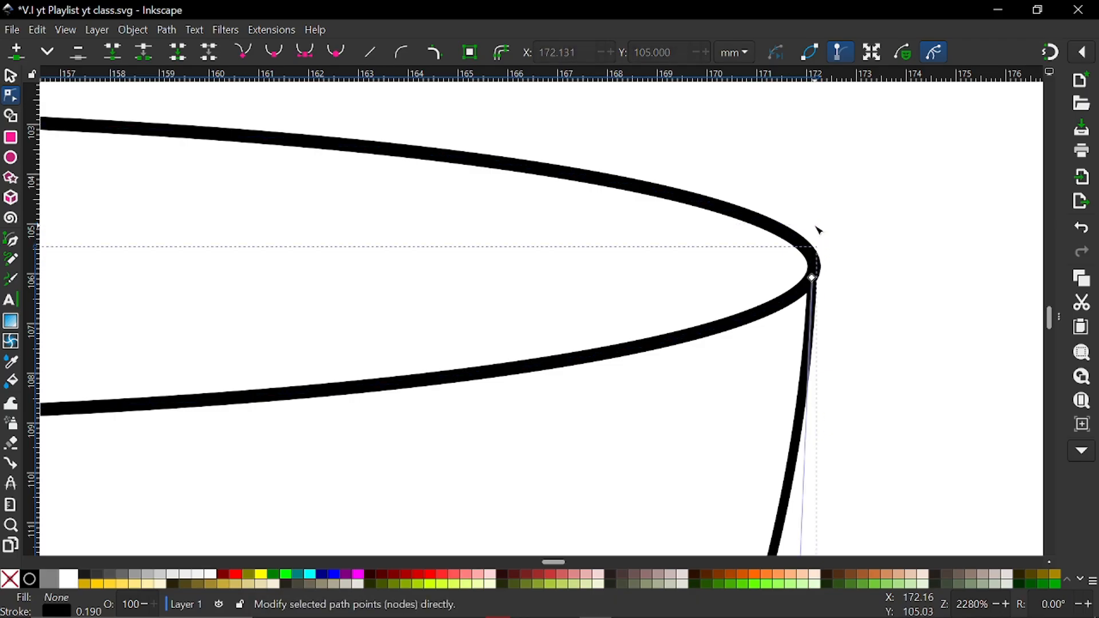
pyautogui.scroll(-2, 810, 285)
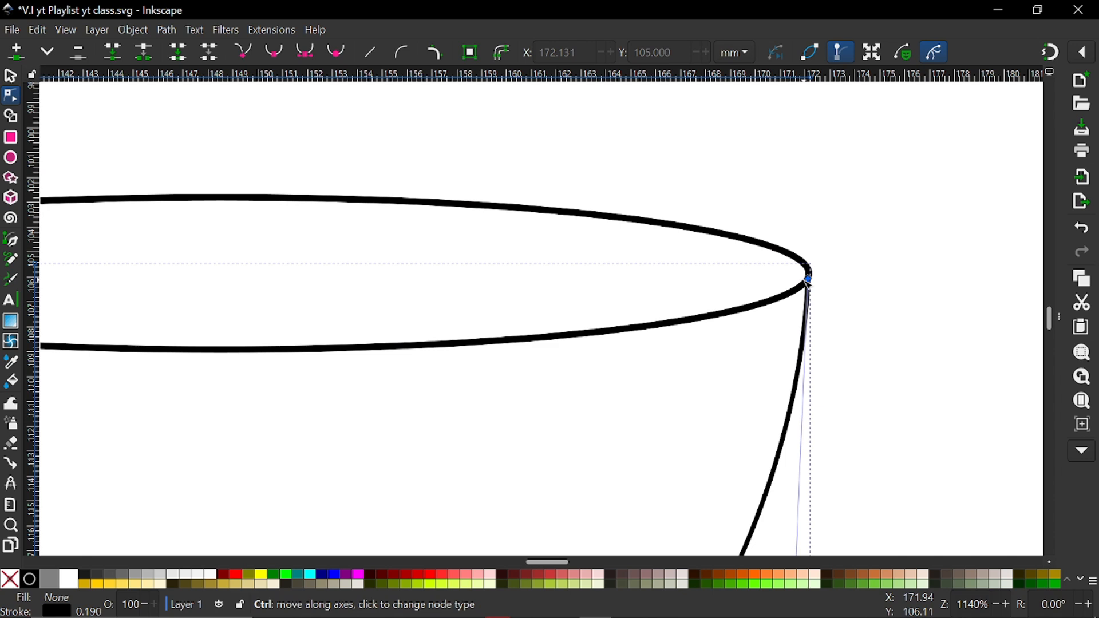
pyautogui.scroll(-3, 699, 336)
pyautogui.hscroll(-3, 699, 336)
pyautogui.hscroll(4, 699, 336)
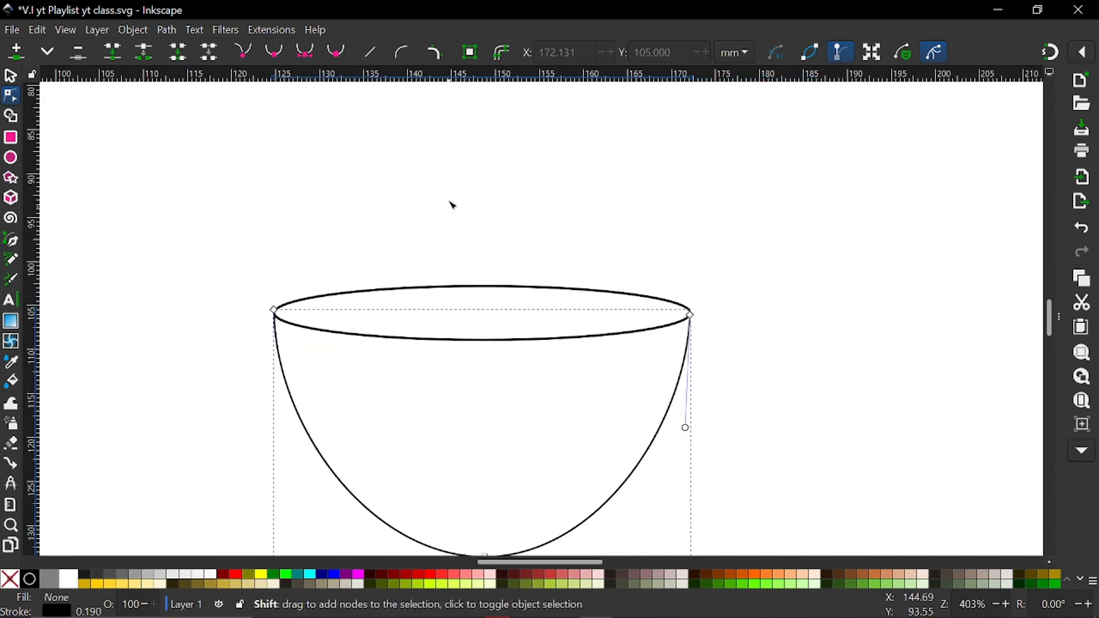
pyautogui.click(452, 205)
# Add a node to the bowl's curve at the rim's left end and delete the protruding end node above it
pyautogui.scroll(7, 273, 327)
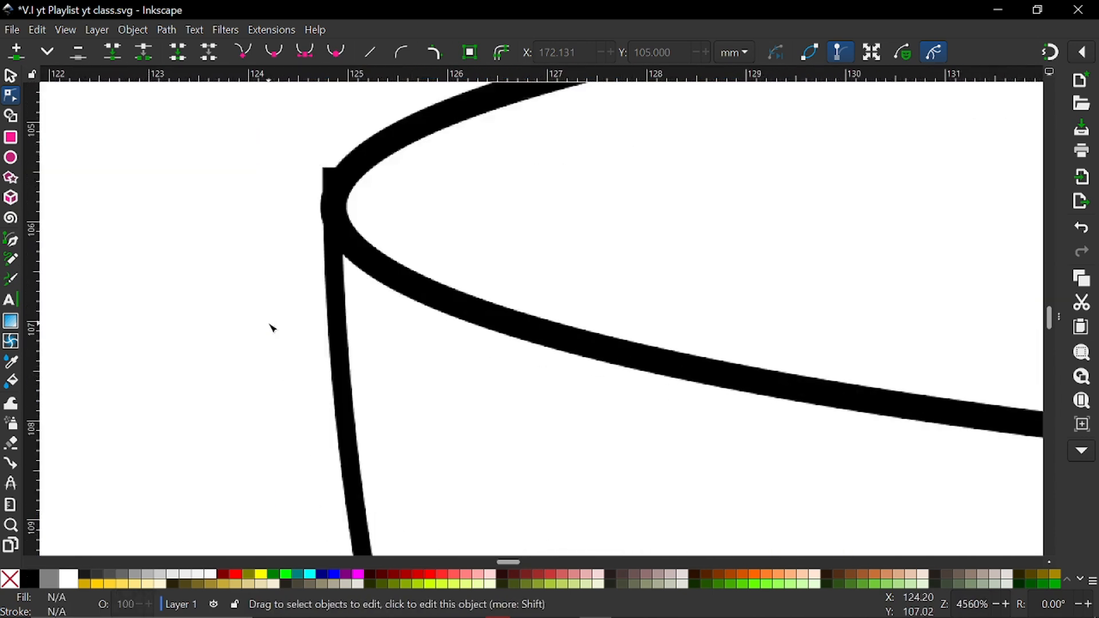
pyautogui.scroll(1, 273, 328)
pyautogui.scroll(4, 359, 229)
pyautogui.click(365, 295)
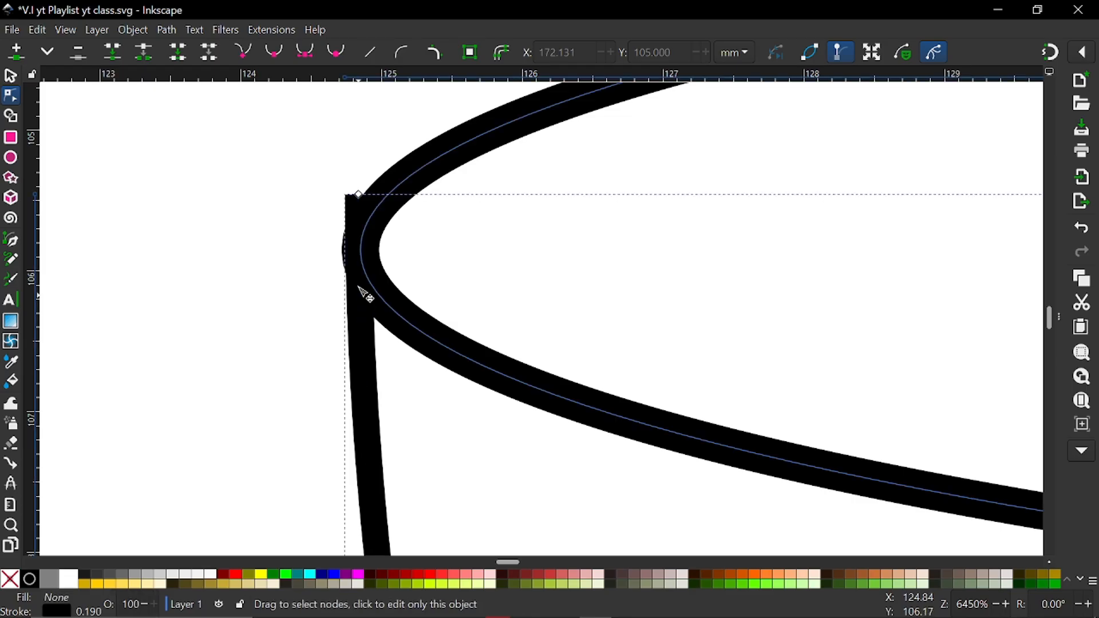
pyautogui.click(355, 351)
pyautogui.click(360, 288)
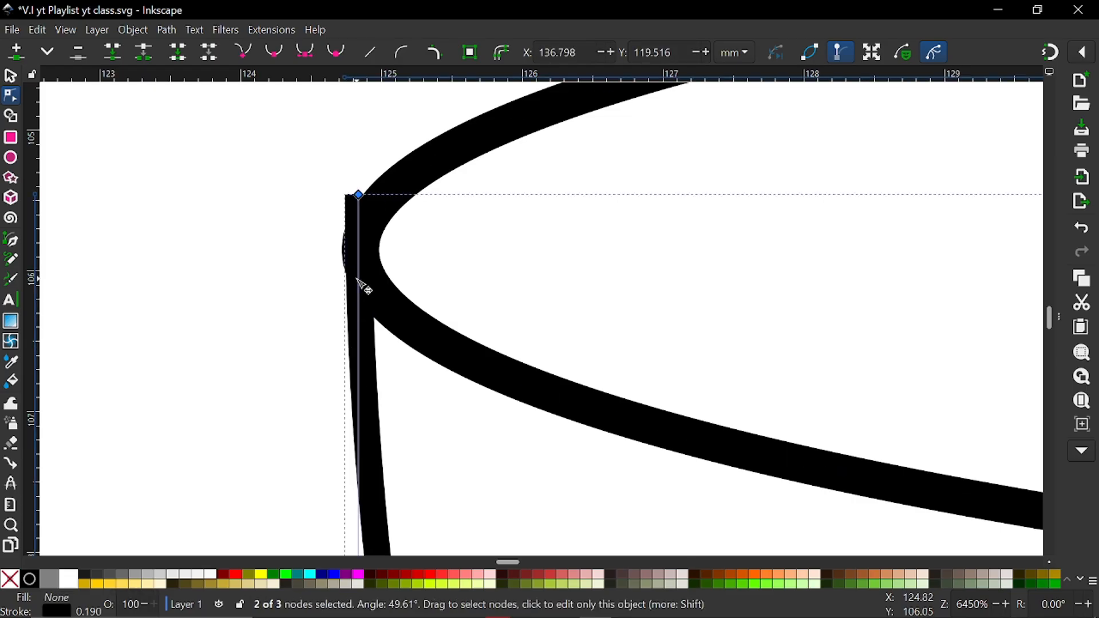
pyautogui.click(358, 279)
pyautogui.click(359, 195)
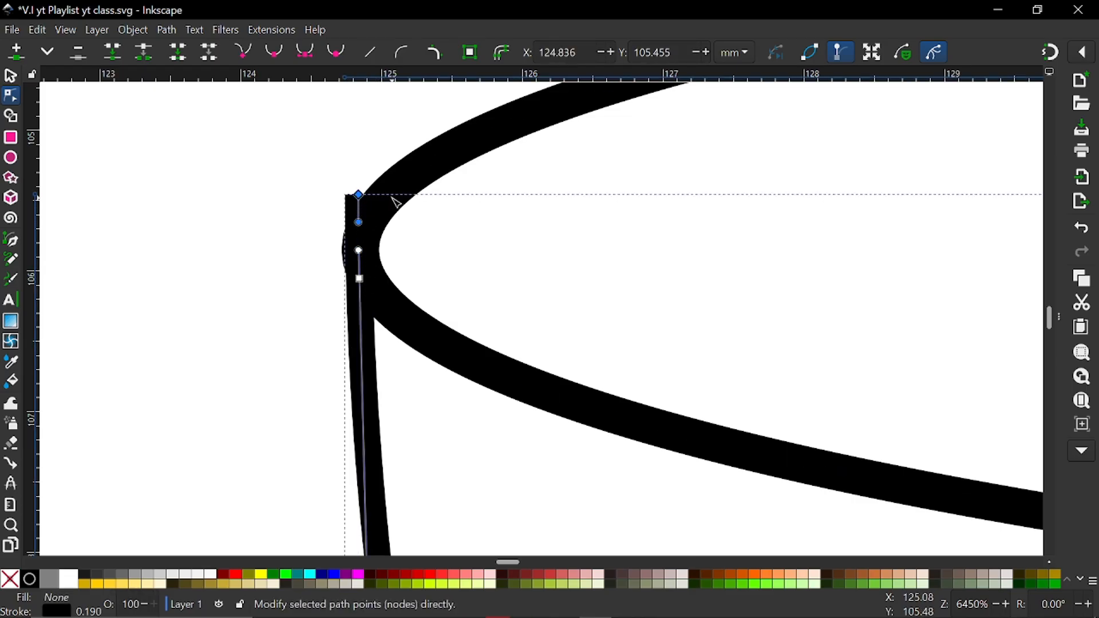
pyautogui.scroll(3, 395, 198)
pyautogui.scroll(-7, 398, 211)
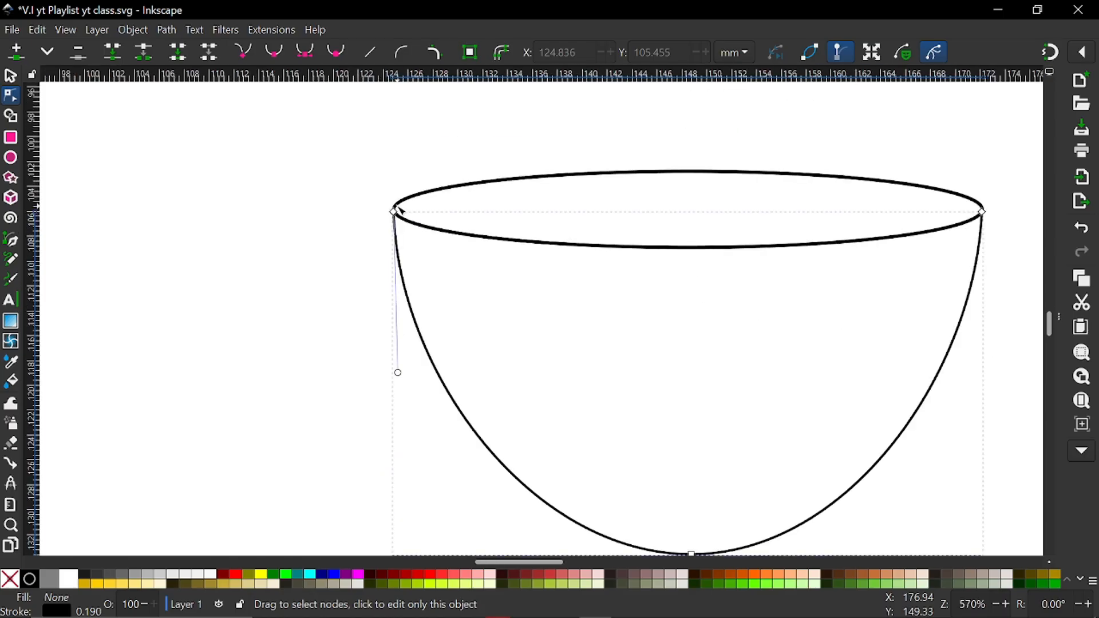
pyautogui.scroll(-2, 398, 212)
pyautogui.hscroll(-3, 559, 238)
pyautogui.hscroll(3, 559, 238)
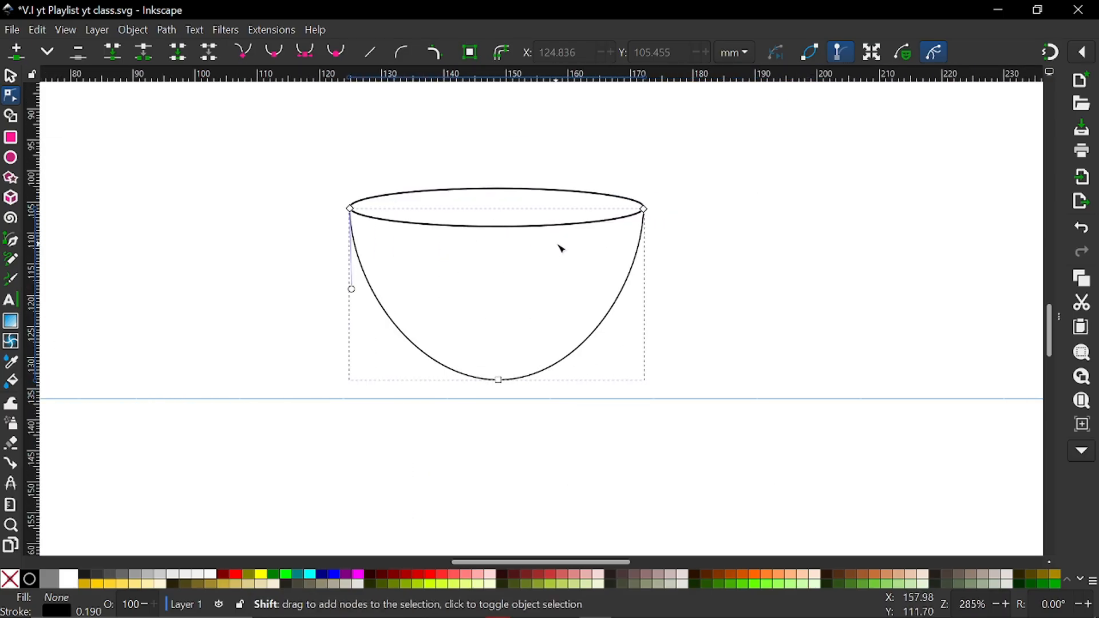
pyautogui.scroll(-2, 561, 249)
pyautogui.click(662, 238)
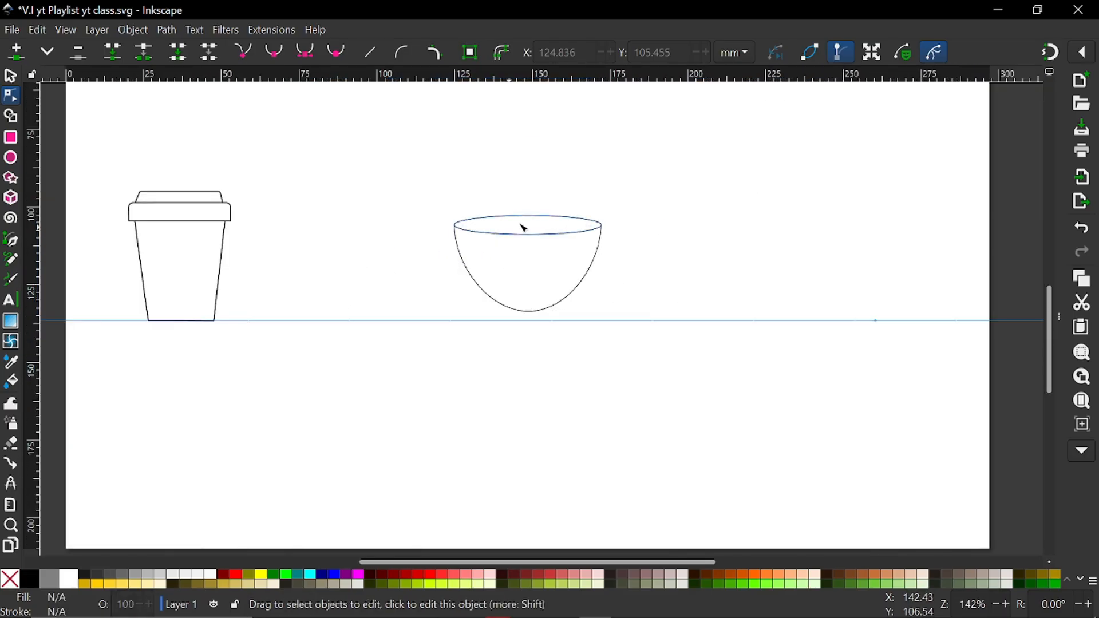
pyautogui.scroll(2, 561, 248)
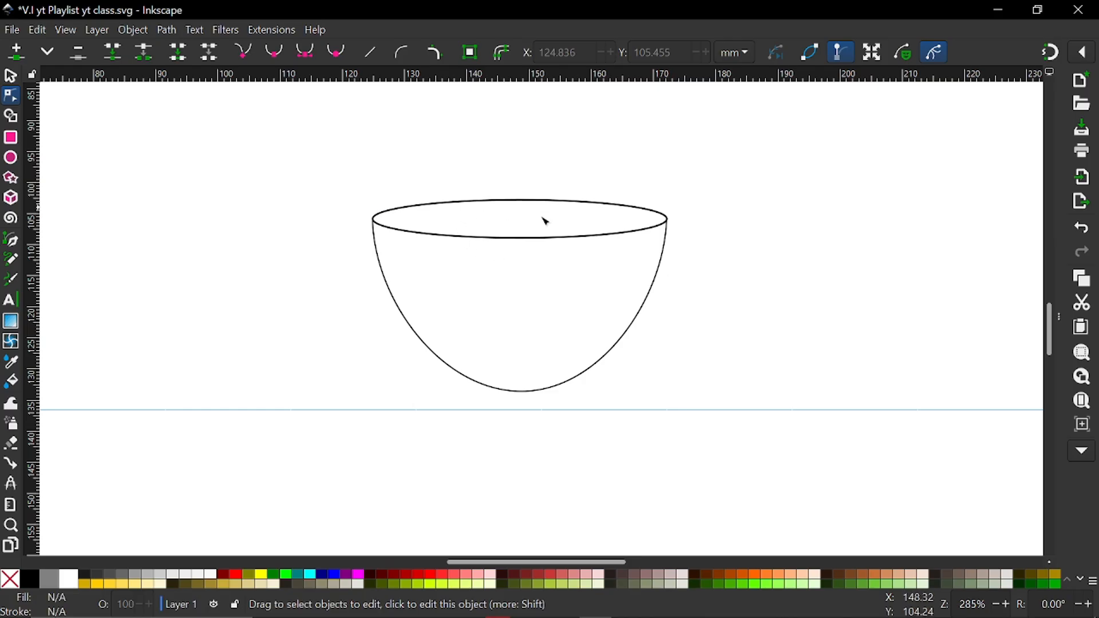
pyautogui.scroll(3, 627, 248)
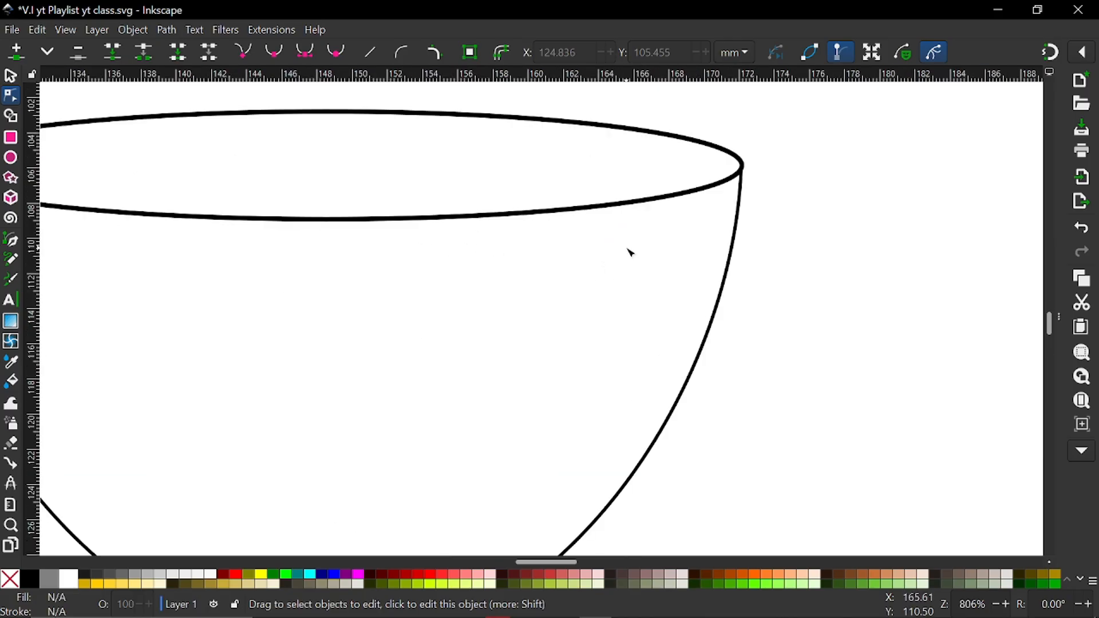
pyautogui.scroll(-3, 629, 251)
pyautogui.hscroll(-2, 630, 252)
pyautogui.scroll(2, 666, 221)
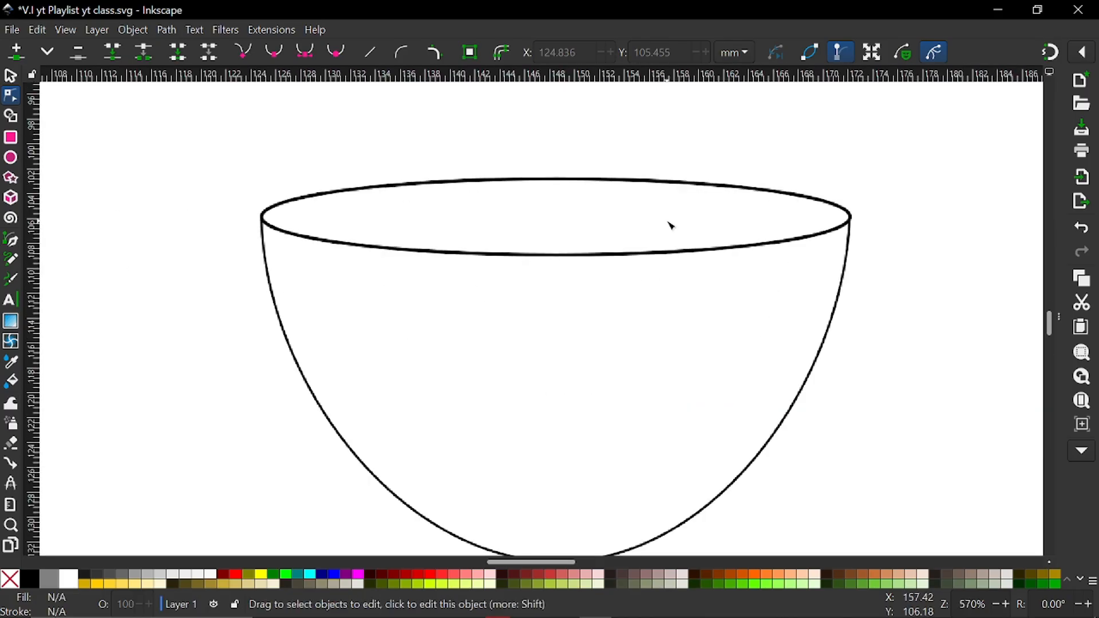
pyautogui.hscroll(3, 665, 221)
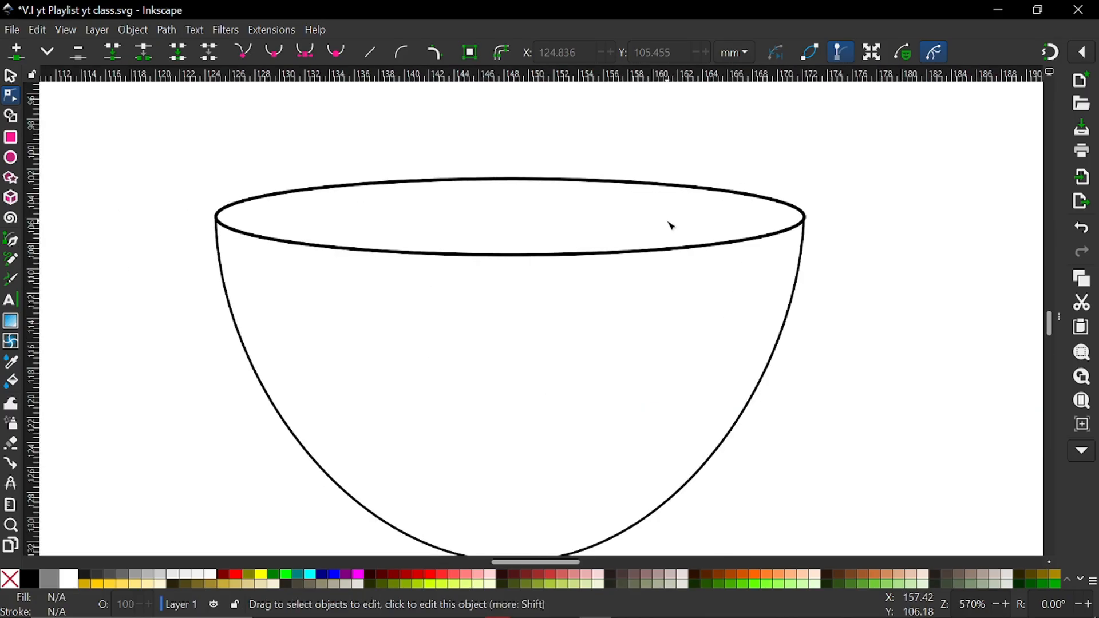
pyautogui.click(11, 157)
pyautogui.moveTo(318, 240)
pyautogui.mouseDown()
pyautogui.moveTo(418, 300)
pyautogui.moveTo(435, 370)
pyautogui.moveTo(457, 386)
pyautogui.mouseUp()
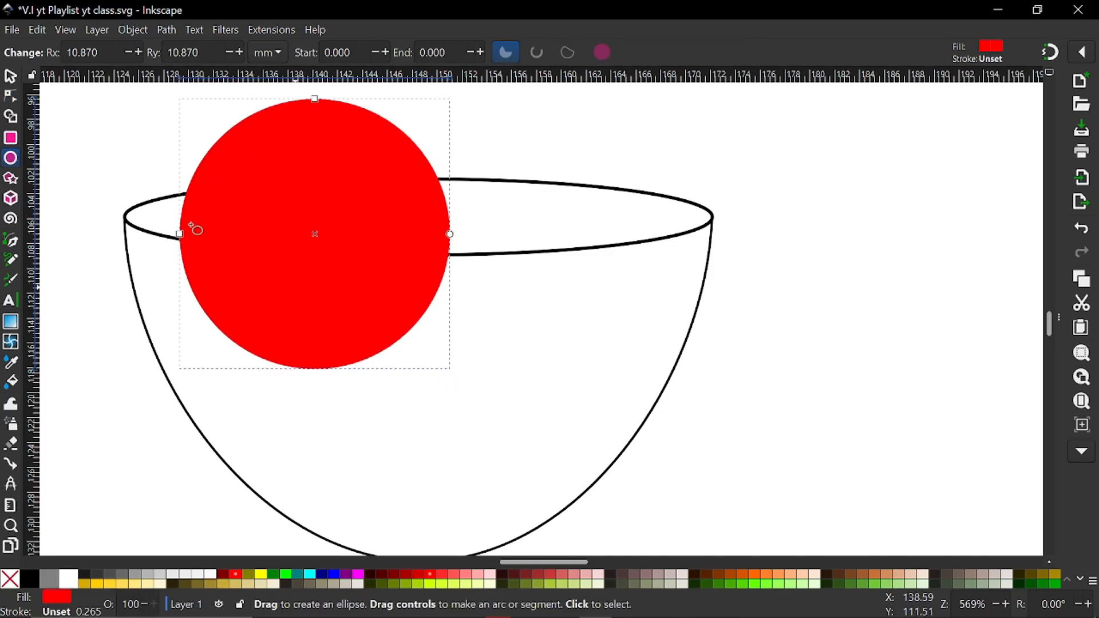
pyautogui.click(11, 78)
pyautogui.moveTo(333, 214); pyautogui.dragTo(449, 309)
pyautogui.keyDown('shift'); pyautogui.click(21, 581); pyautogui.keyUp('shift')
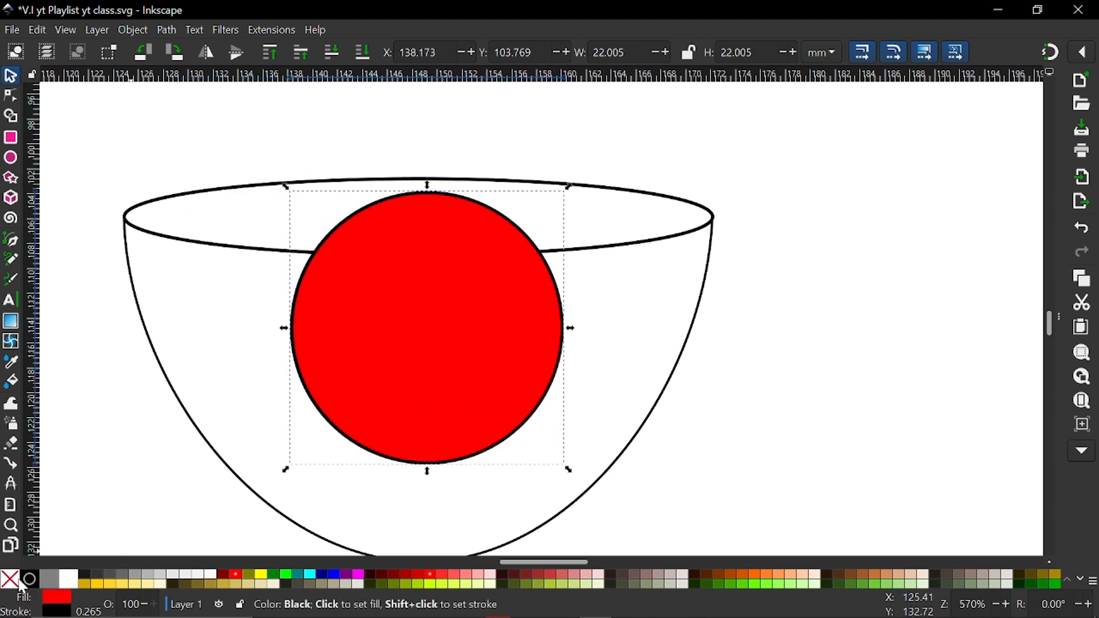
pyautogui.click(16, 582)
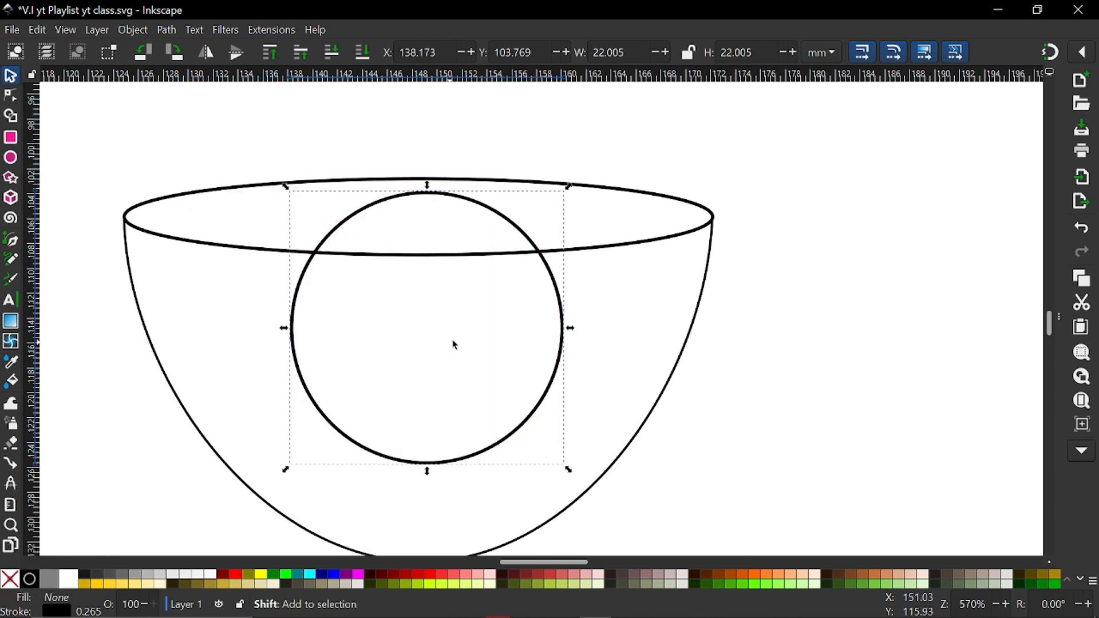
pyautogui.hscroll(-5, 458, 342)
pyautogui.moveTo(421, 328); pyautogui.dragTo(319, 324)
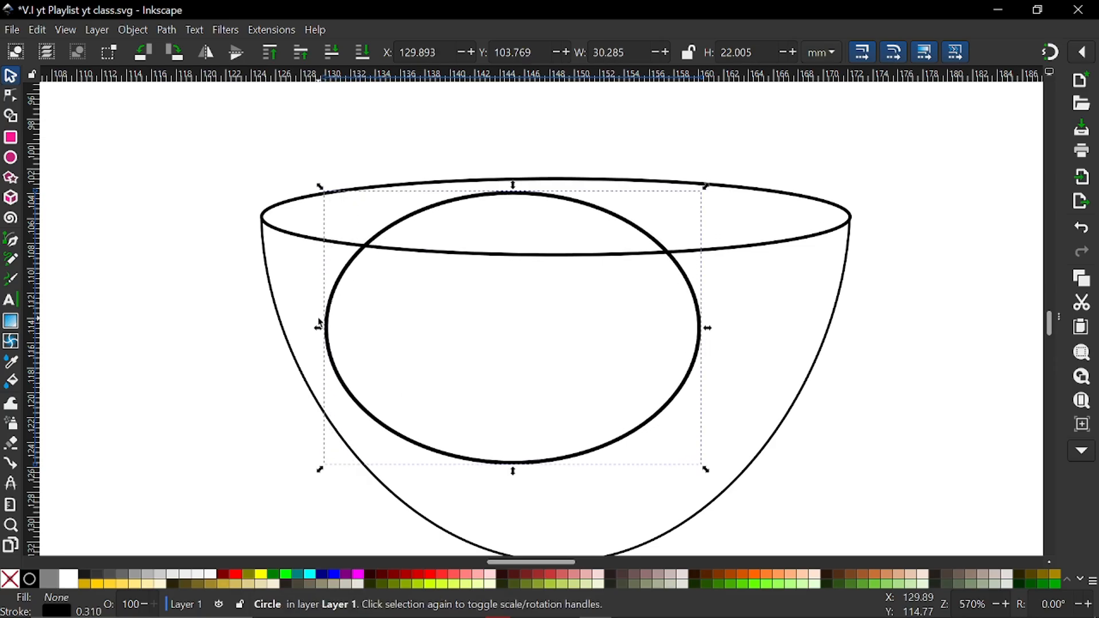
pyautogui.press('Delete')
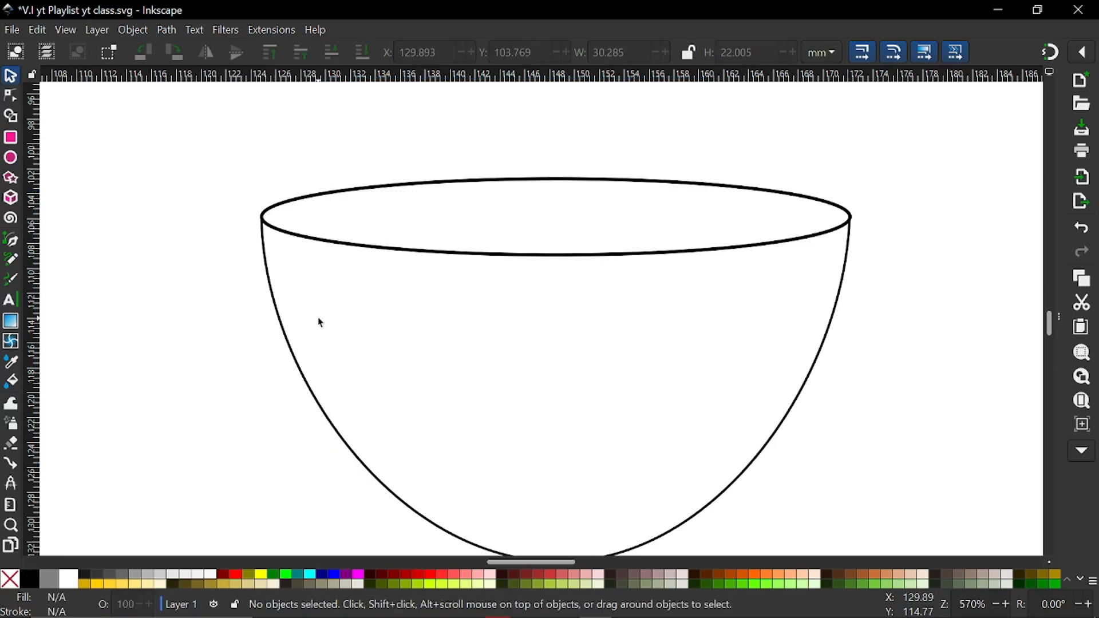
# Duplicate the rim ellipse and move the copy straight down to about Y 105.3 mm
pyautogui.click(497, 255)
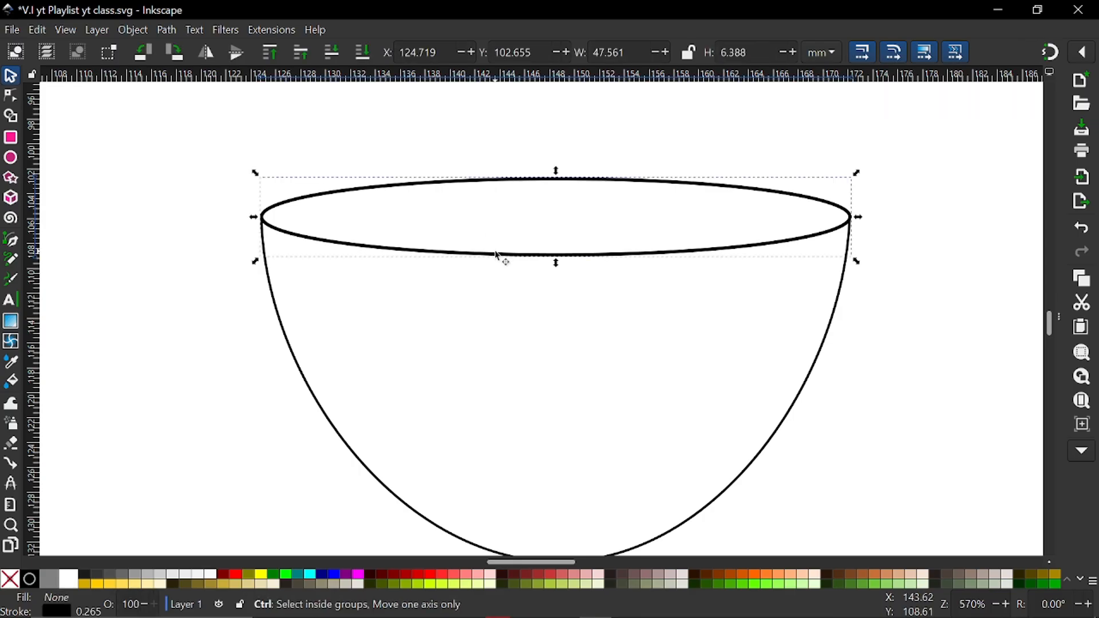
pyautogui.hotkey('ctrl', 'd')
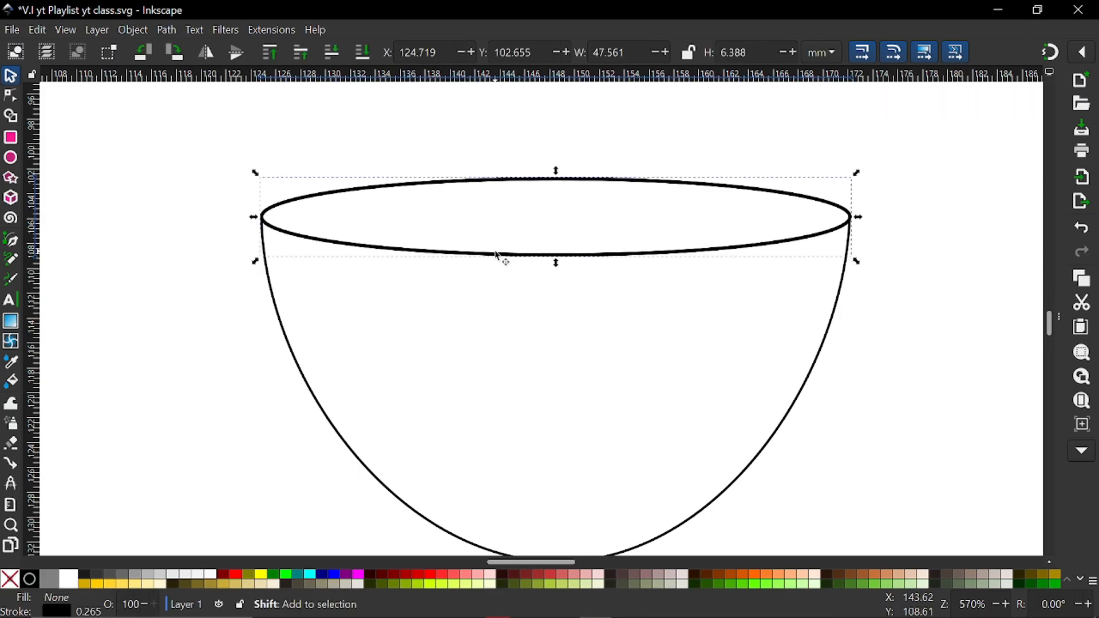
pyautogui.hotkey('shift', 'Down')
pyautogui.hotkey('shift', 'Down')
pyautogui.hotkey('shift', 'Up')
pyautogui.press('Up')
pyautogui.press('Up')
pyautogui.press('Up')
pyautogui.press('Up')
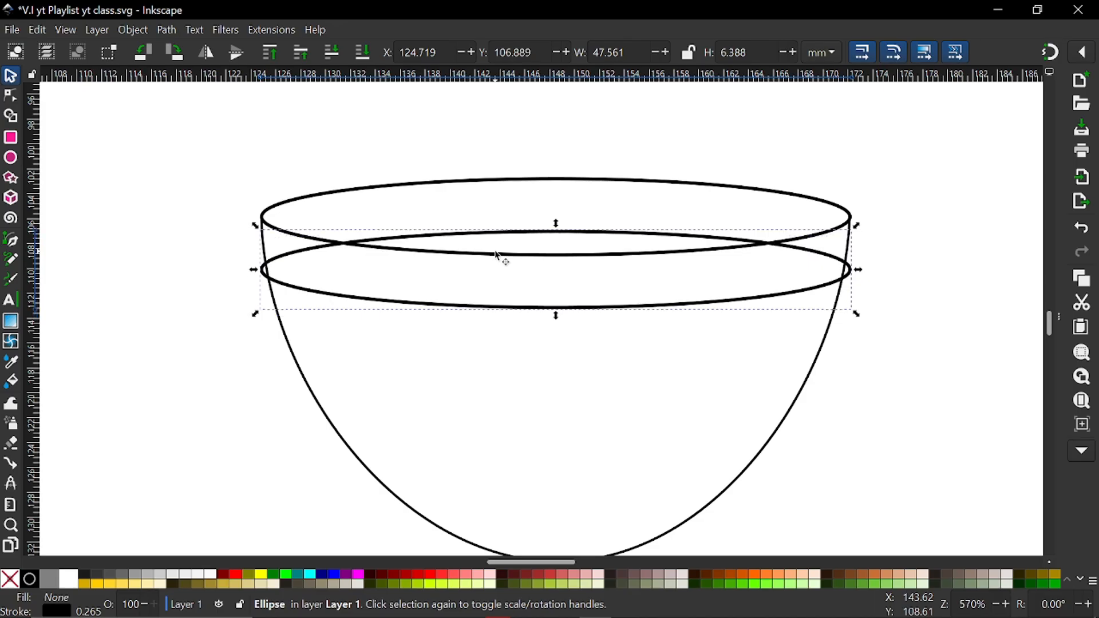
pyautogui.press('Up')
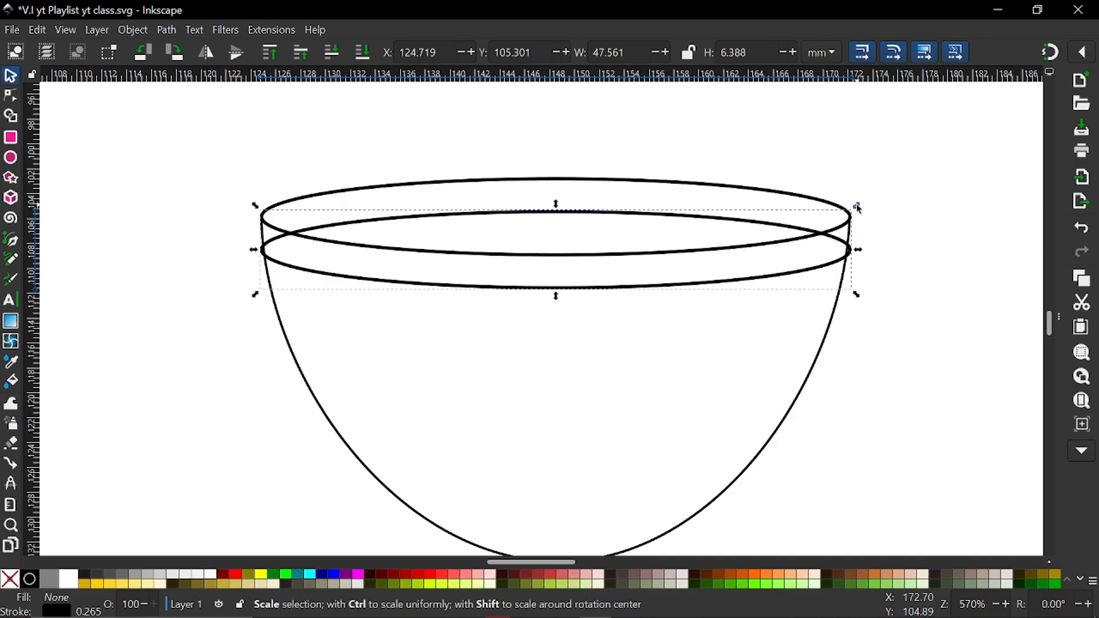
# Shrink the ellipse copy around its centre to about 40.0 by 5.4 mm and nudge it vertically to about Y 105.28 mm
pyautogui.moveTo(856, 207); pyautogui.dragTo(843, 216)
pyautogui.press('Up')
pyautogui.press('Up')
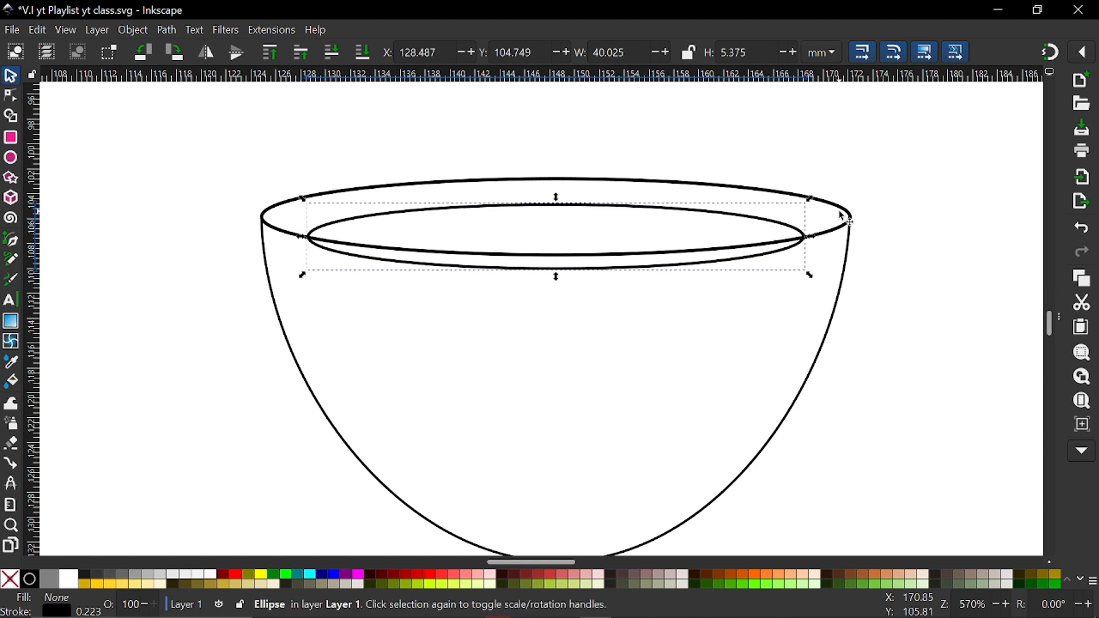
pyautogui.press('Down')
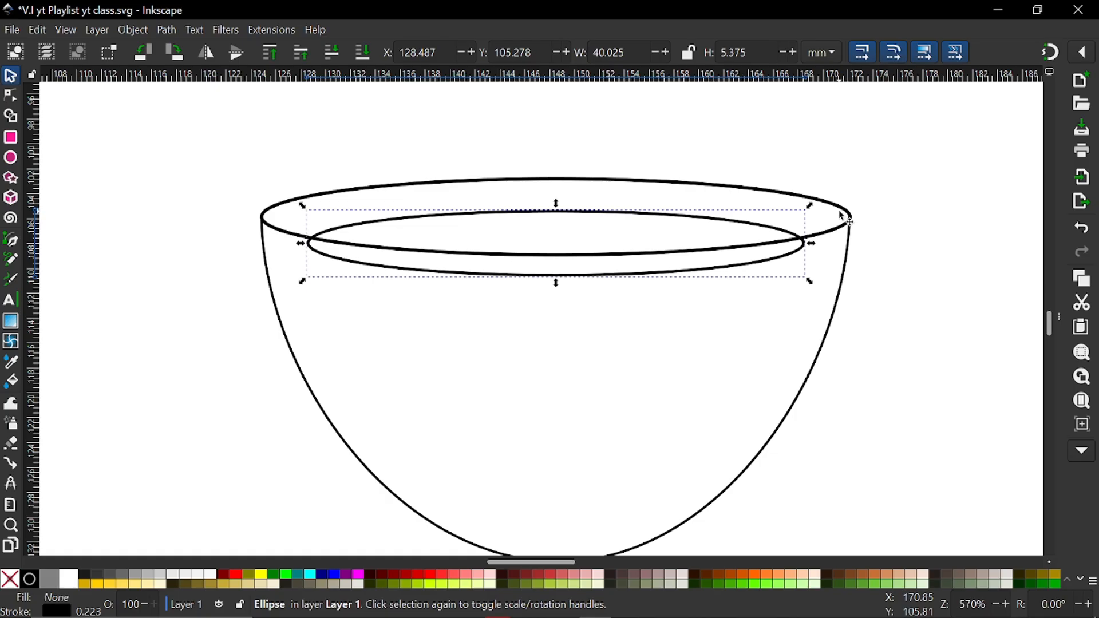
# Convert the smaller ellipse to a path and add a node where it crosses the rim's front edge on the left, about X 128.8, Y 107.6 mm
pyautogui.click(8, 98)
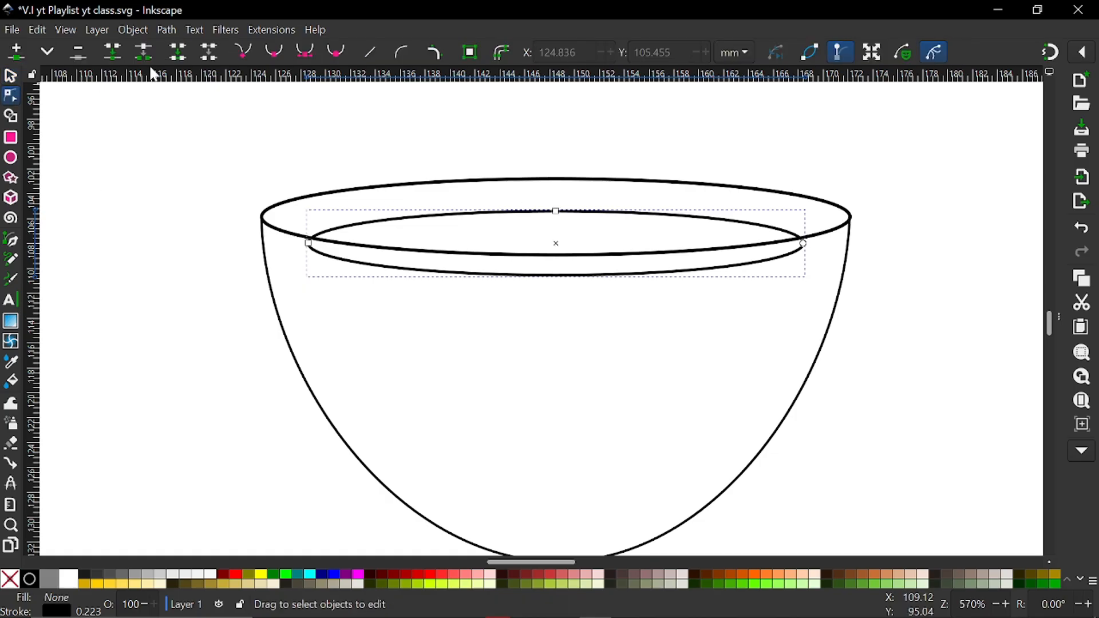
pyautogui.click(469, 52)
pyautogui.scroll(2, 579, 266)
pyautogui.scroll(1, 285, 299)
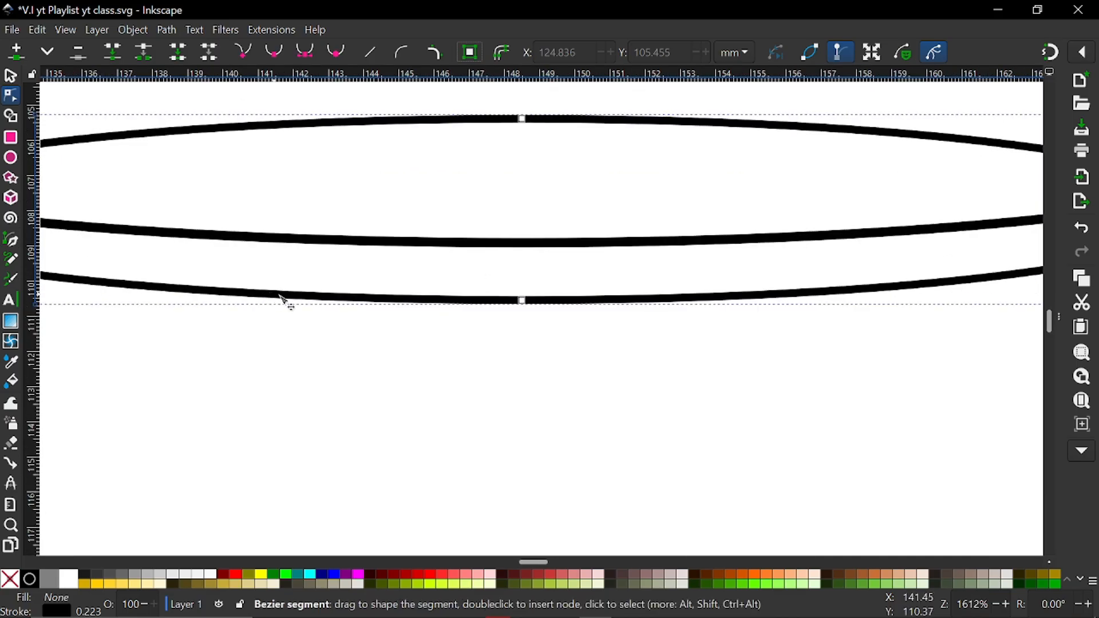
pyautogui.scroll(-2, 340, 304)
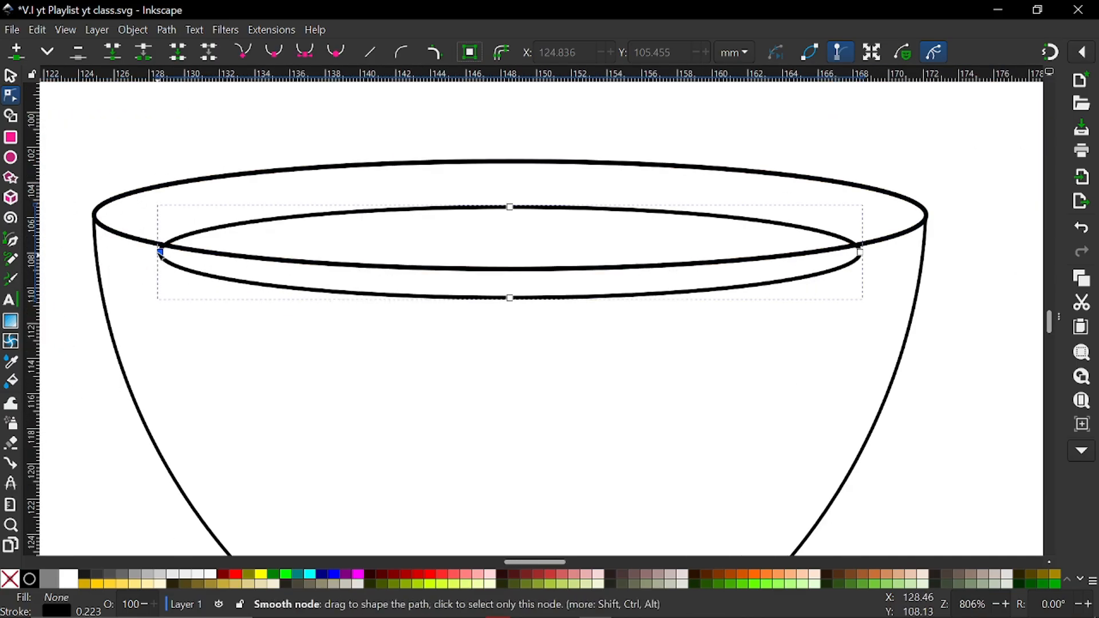
pyautogui.scroll(3, 172, 243)
pyautogui.click(181, 241)
pyautogui.doubleClick(181, 240)
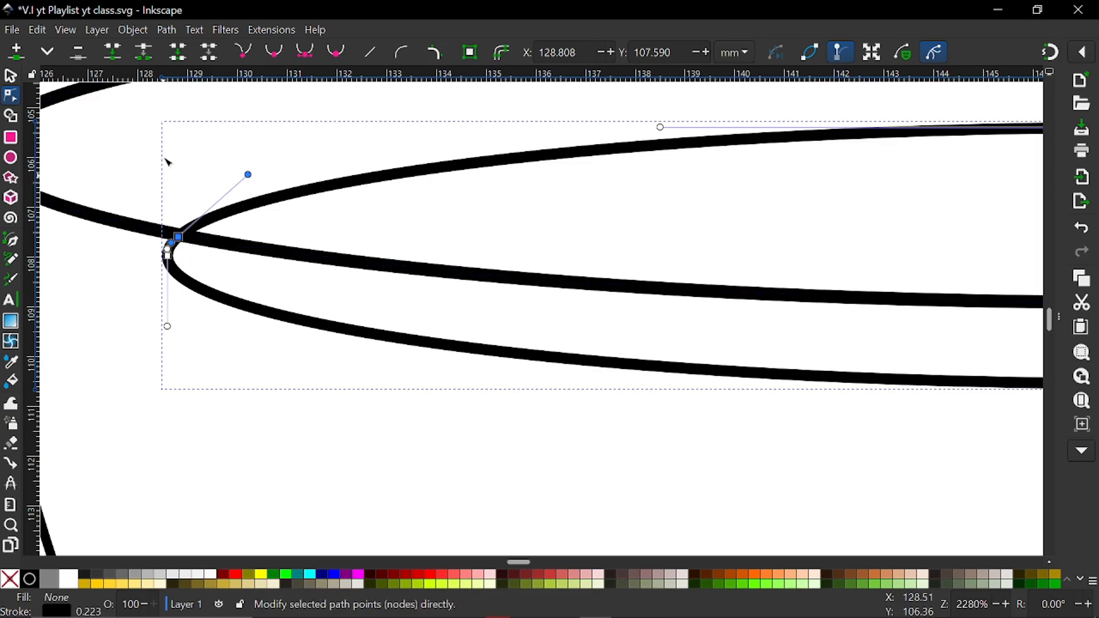
# Break the inner ellipse at its left rim-crossing node and pull the loose end below the rim to about X 129.4, Y 108.5 mm
pyautogui.click(143, 50)
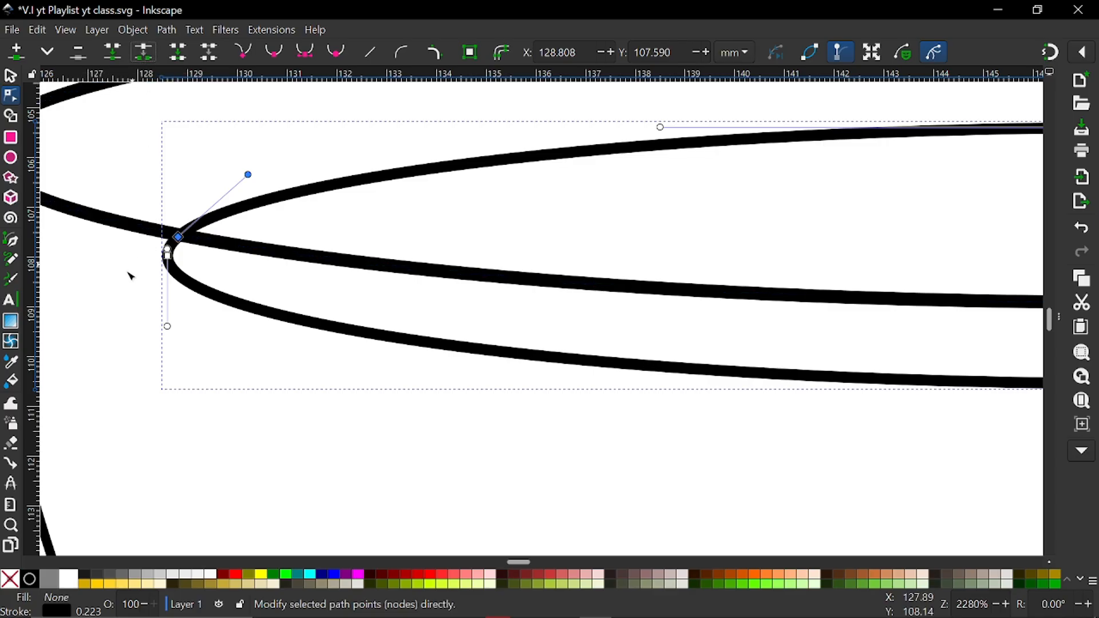
pyautogui.moveTo(178, 236); pyautogui.dragTo(169, 296)
pyautogui.click(168, 253)
pyautogui.scroll(2, 177, 245)
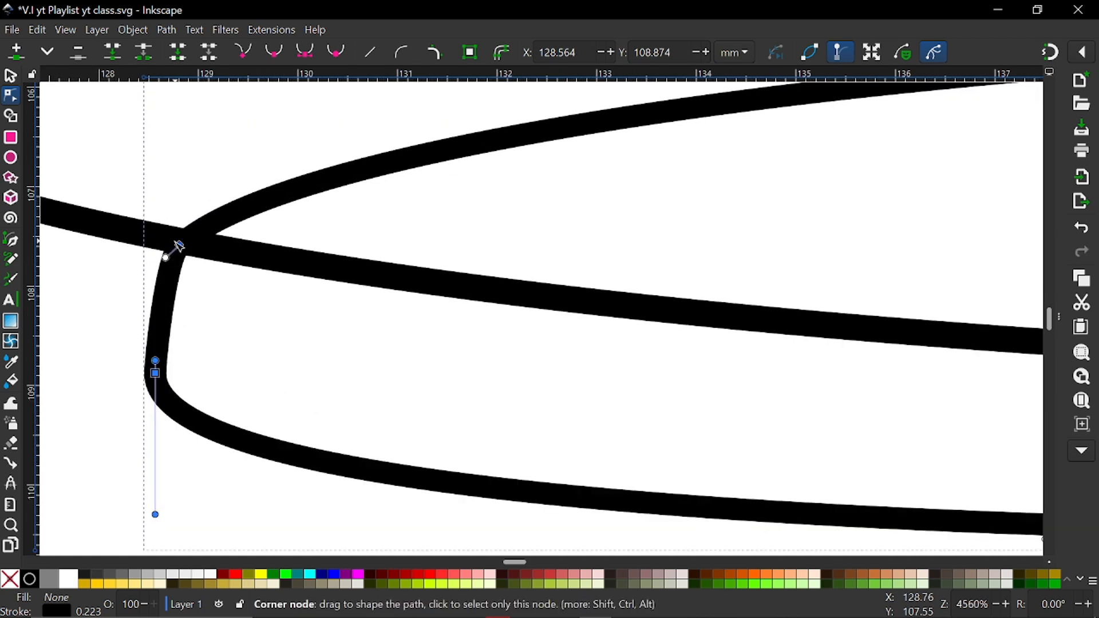
pyautogui.moveTo(181, 247); pyautogui.dragTo(240, 339)
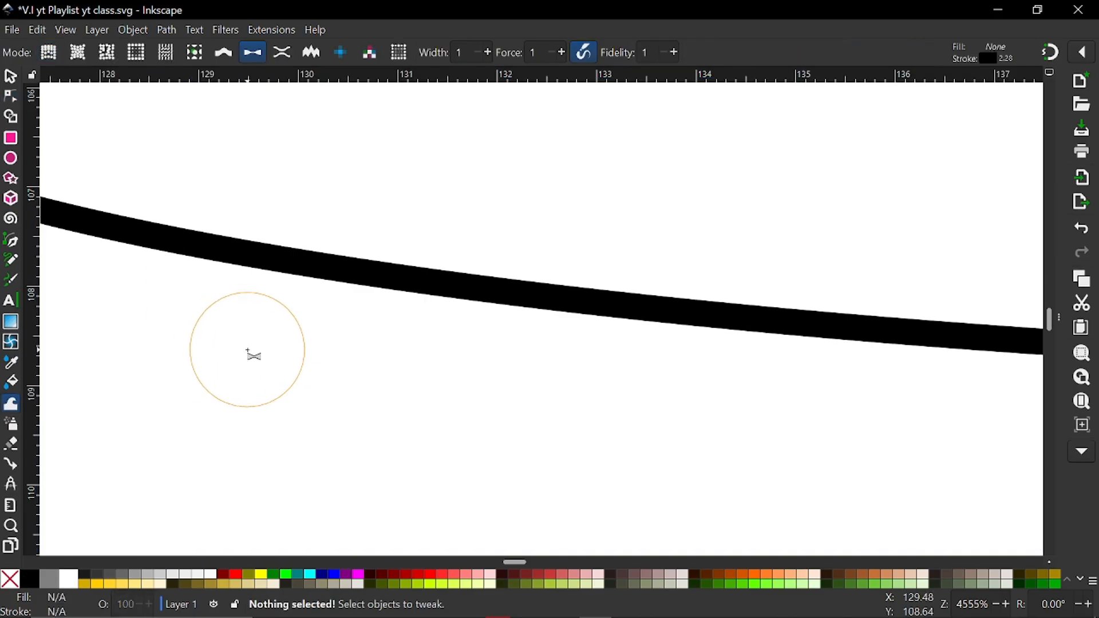
# Delete the loose end node and the inner ellipse's leftmost node so its lower-left curve below the rim is removed
pyautogui.scroll(-2, 252, 353)
pyautogui.hotkey('ctrl', 'z')
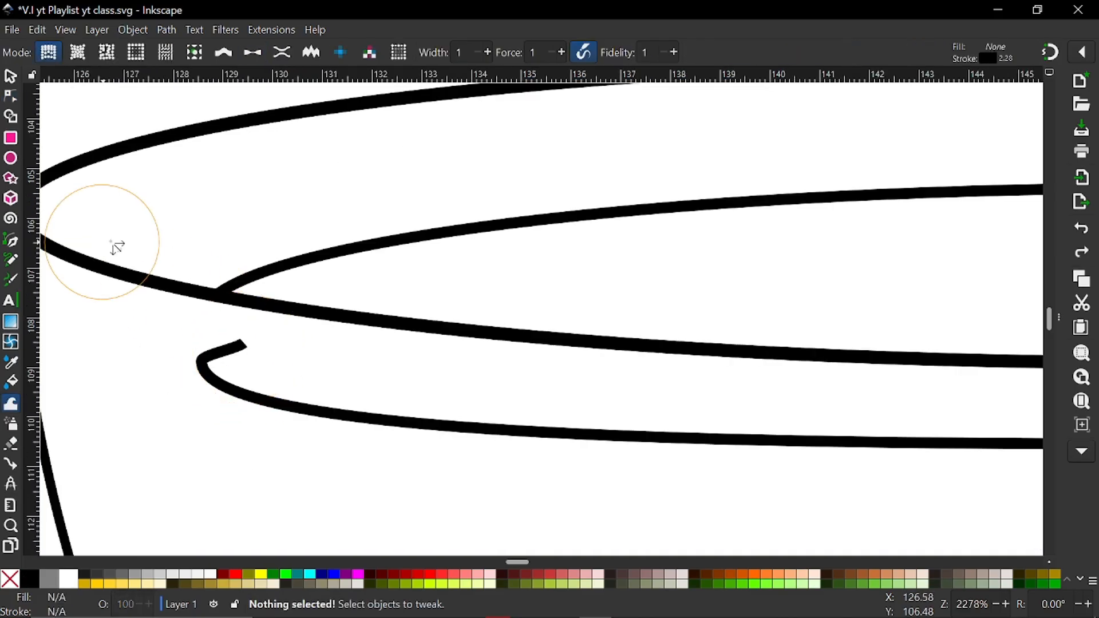
pyautogui.hotkey('shift', 'm')
pyautogui.press('n')
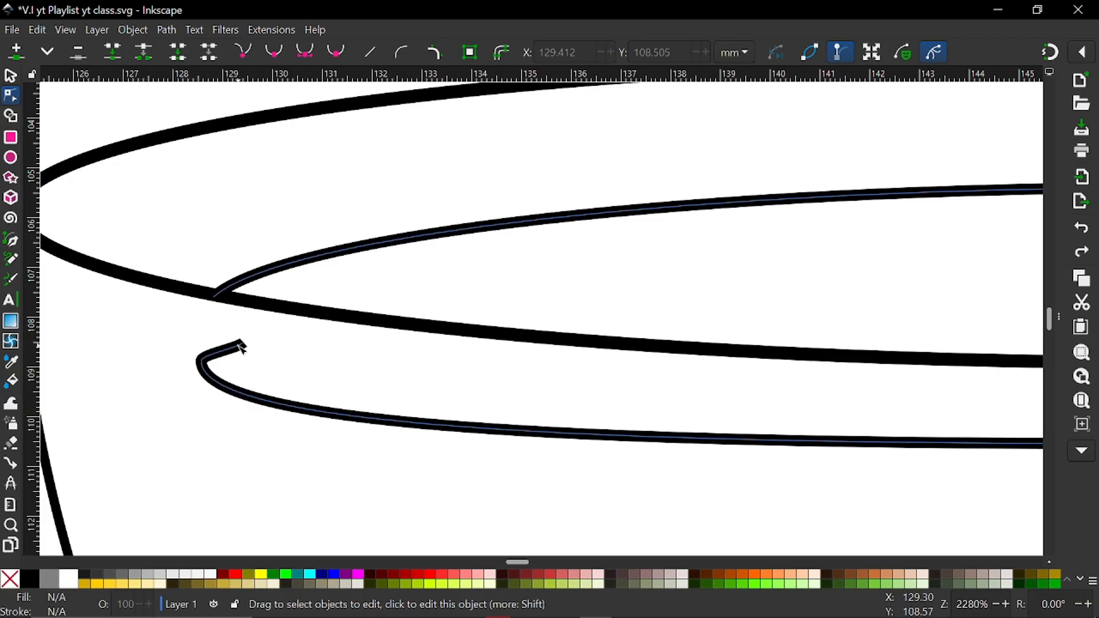
pyautogui.click(244, 343)
pyautogui.click(244, 344)
pyautogui.press('Delete')
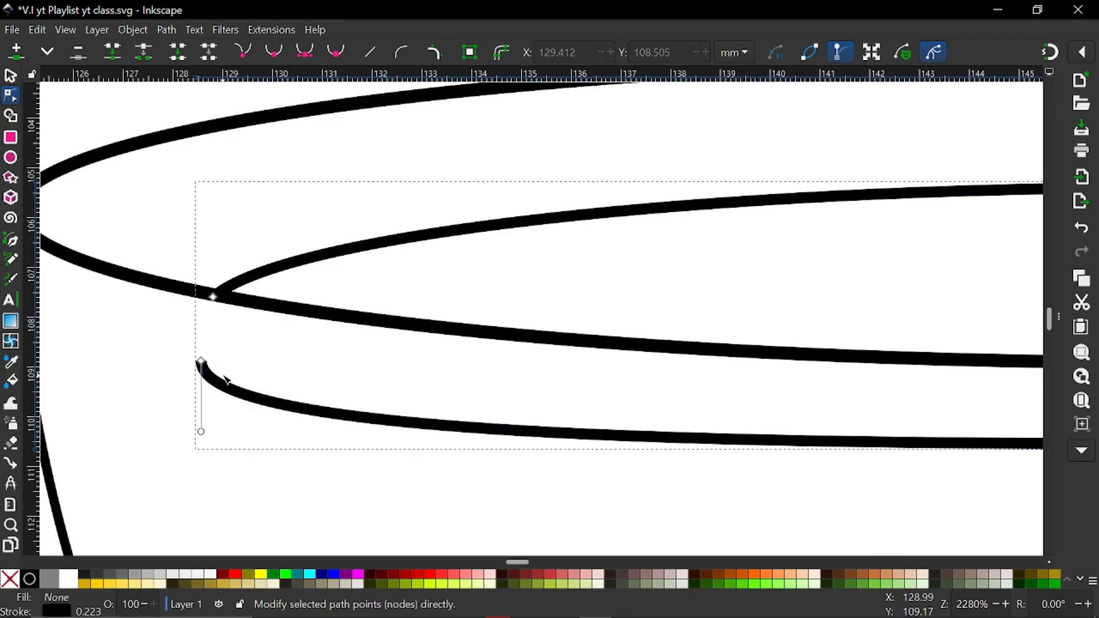
pyautogui.click(201, 363)
pyautogui.press('Delete')
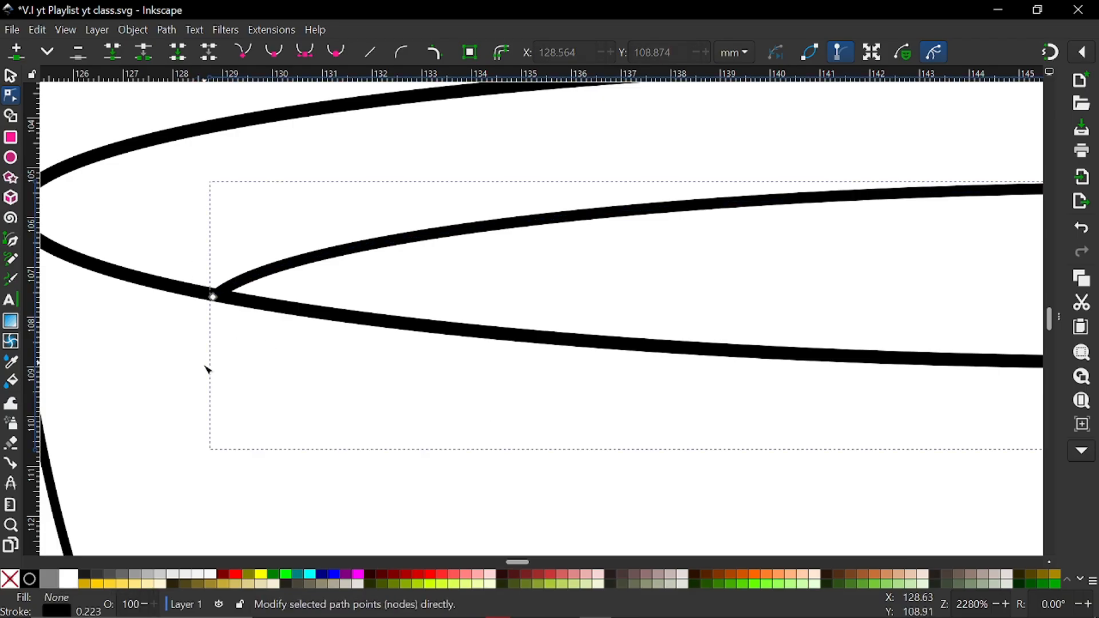
# Add a node where the inner ellipse crosses the rim's front edge on the right, about X 168.1, Y 107.5 mm
pyautogui.scroll(-5, 325, 376)
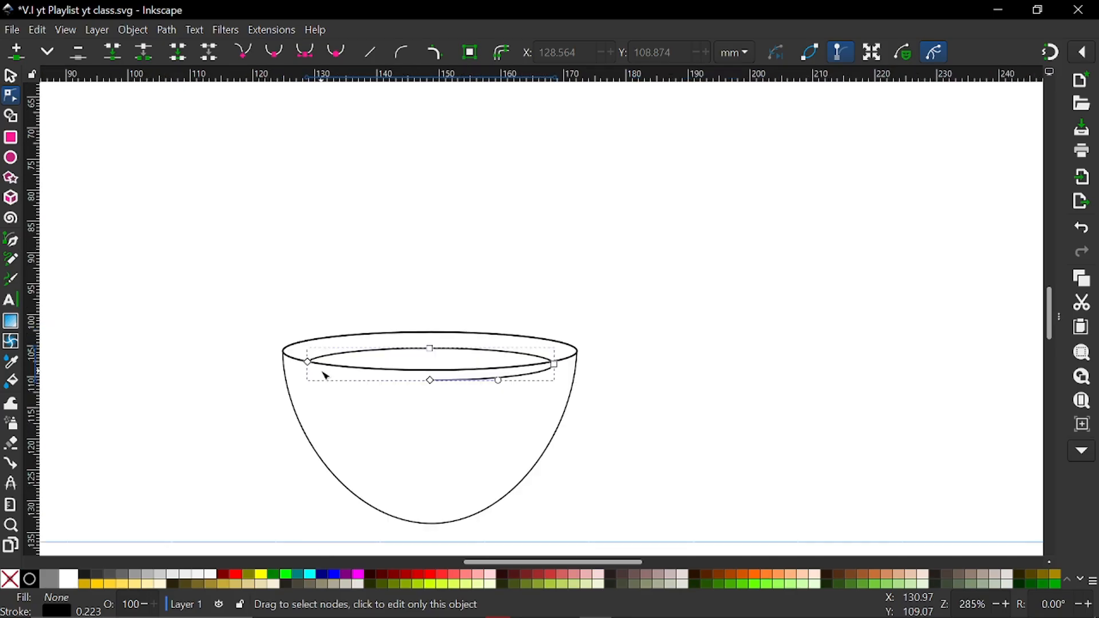
pyautogui.scroll(8, 701, 373)
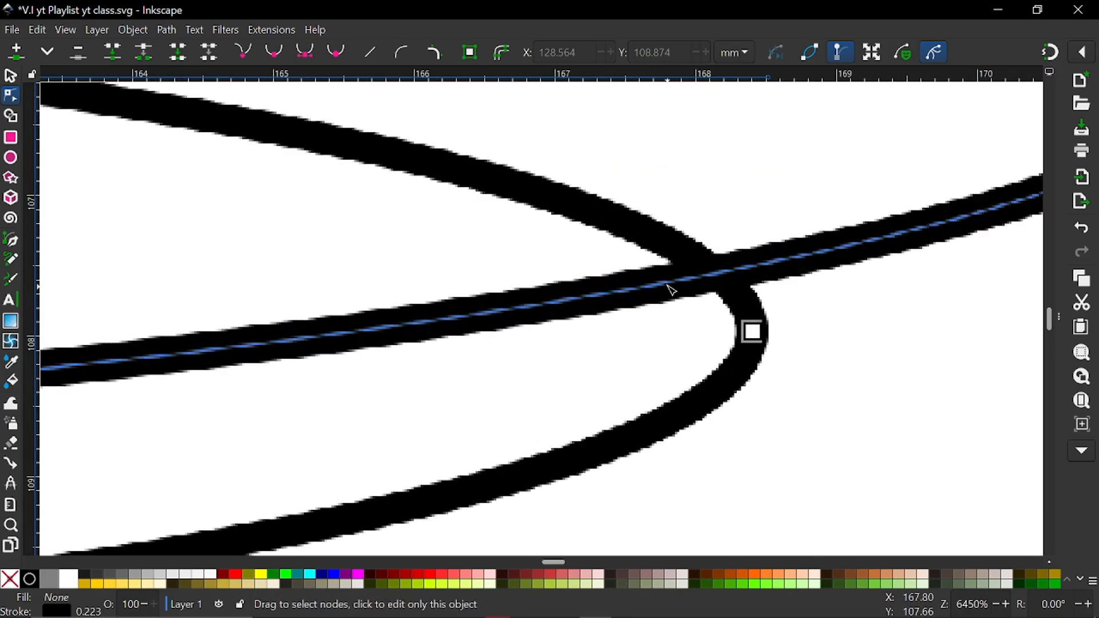
pyautogui.doubleClick(715, 272)
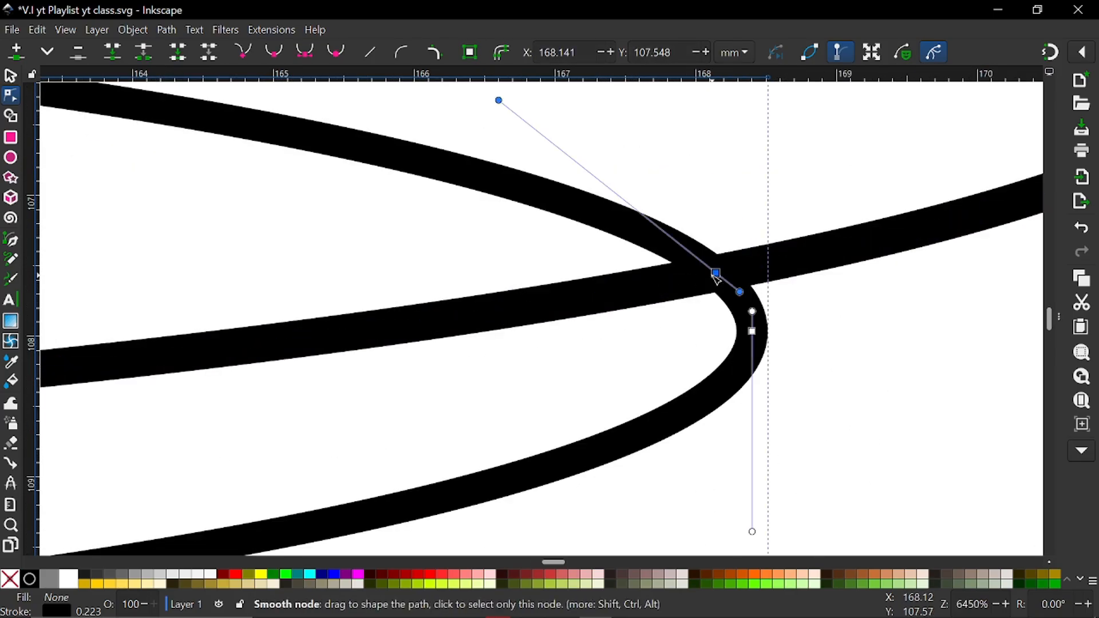
pyautogui.scroll(-3, 725, 286)
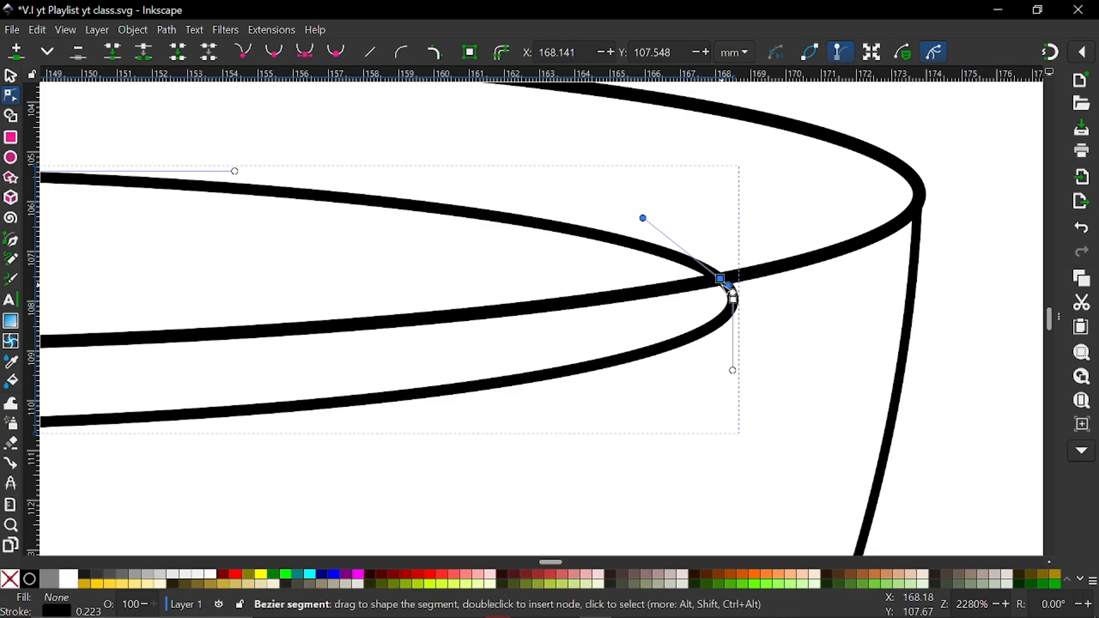
# Delete the inner ellipse's bottom centre and rightmost end nodes so it ends at the right rim crossing, and deselect it
pyautogui.scroll(-2, 725, 286)
pyautogui.click(232, 356)
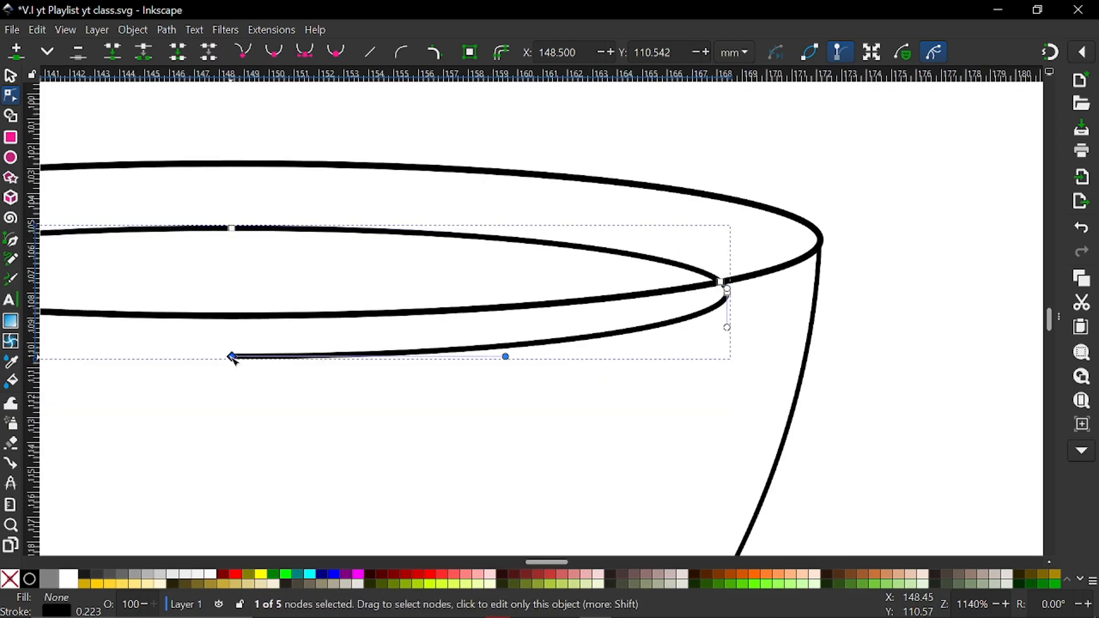
pyautogui.press('Delete')
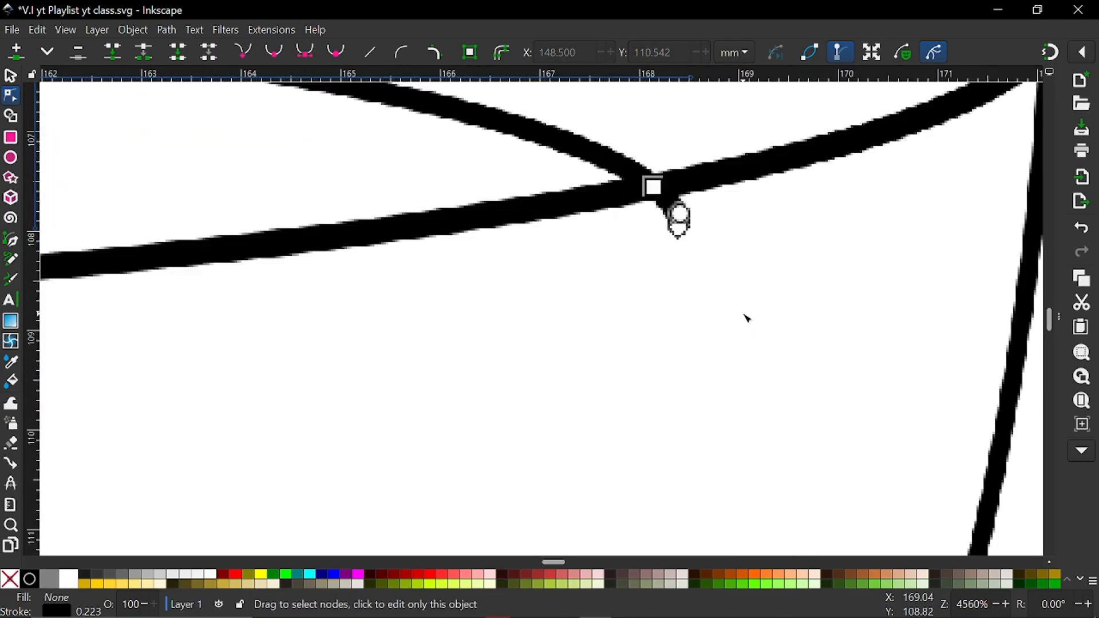
pyautogui.scroll(4, 744, 314)
pyautogui.click(679, 228)
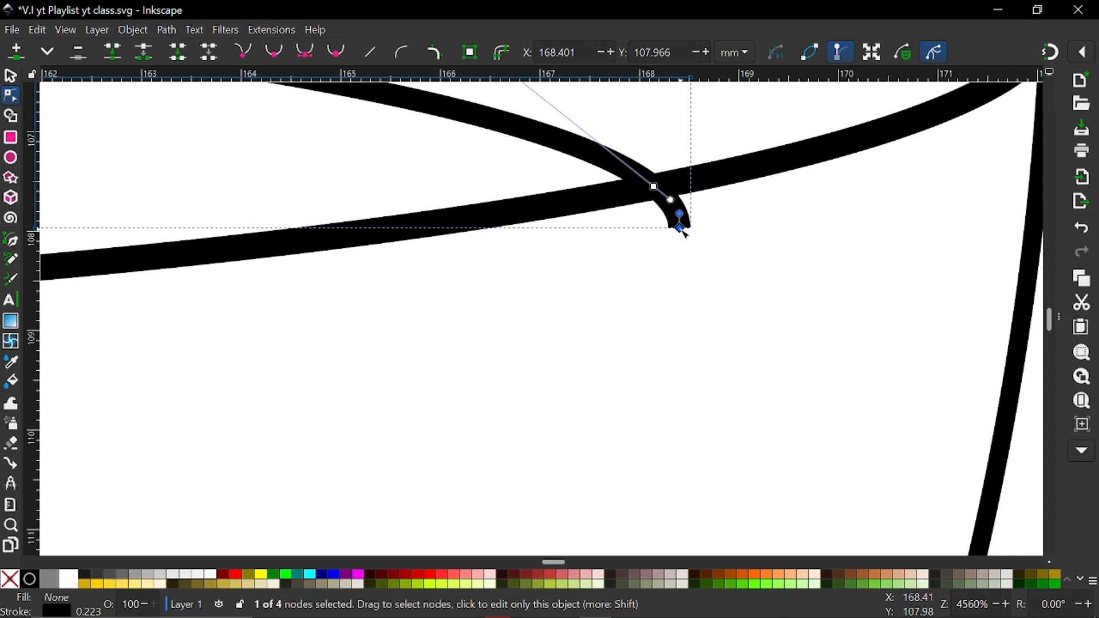
pyautogui.press('Delete')
pyautogui.scroll(-8, 369, 306)
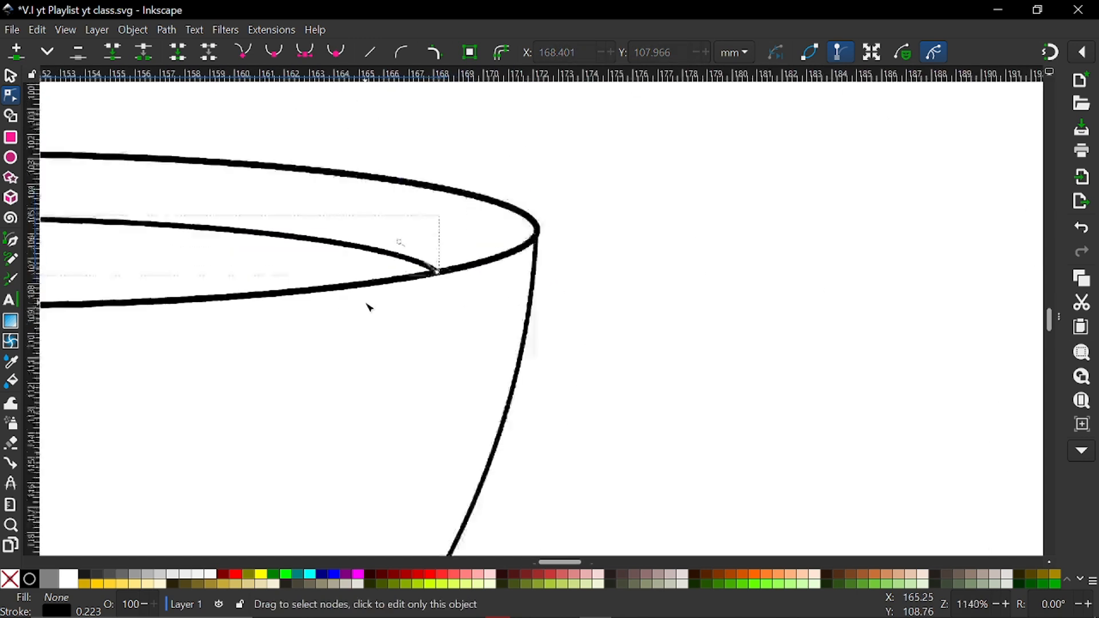
pyautogui.hscroll(-10, 365, 319)
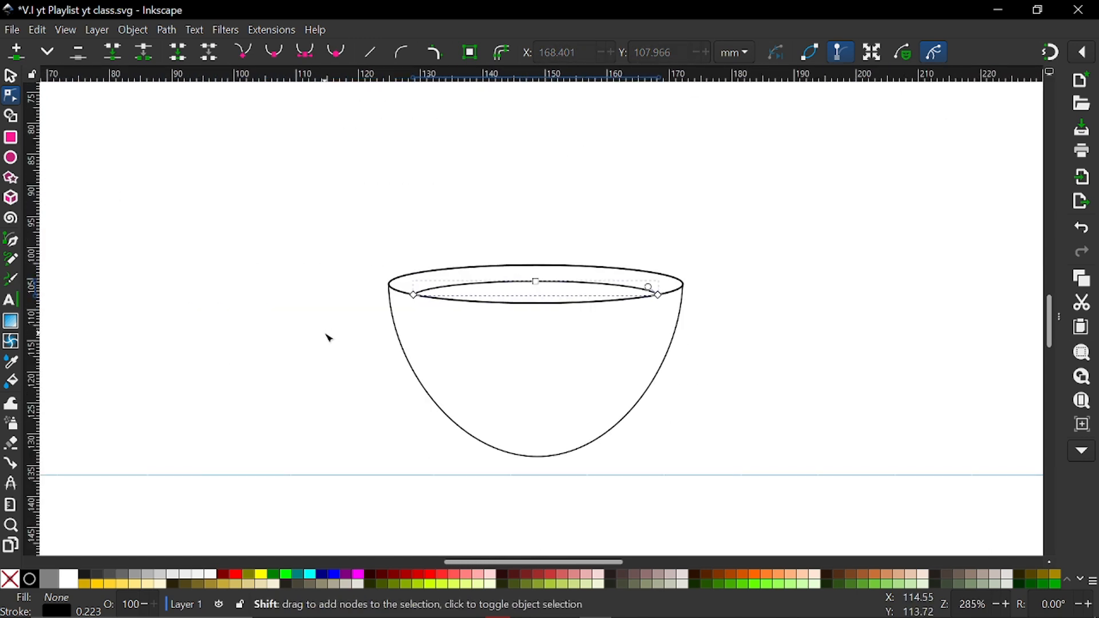
pyautogui.click(329, 337)
# Draw a circle of about 13.2 mm radius over the bowl's right half and give it a black stroke and no fill
pyautogui.scroll(-3, 329, 338)
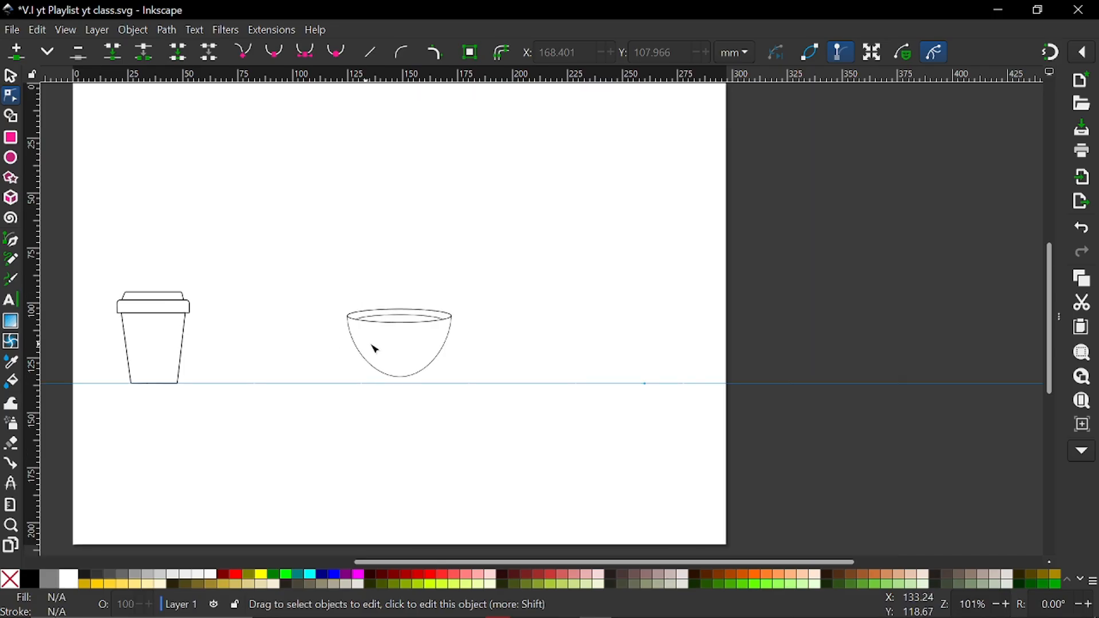
pyautogui.scroll(2, 373, 345)
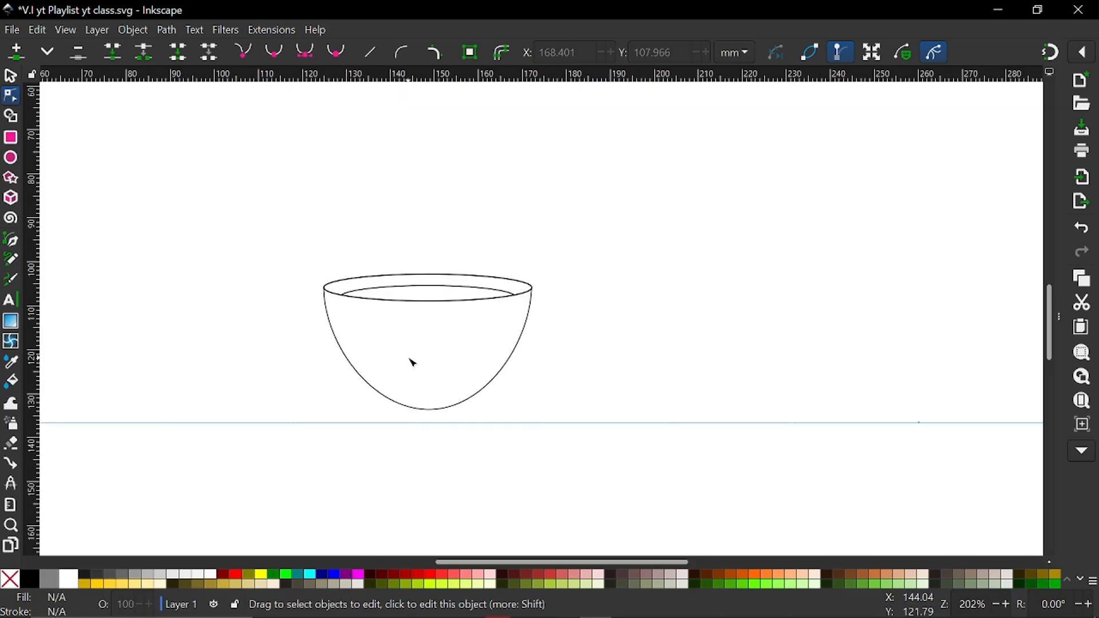
pyautogui.hscroll(-2, 410, 361)
pyautogui.hscroll(3, 410, 361)
pyautogui.scroll(2, 411, 361)
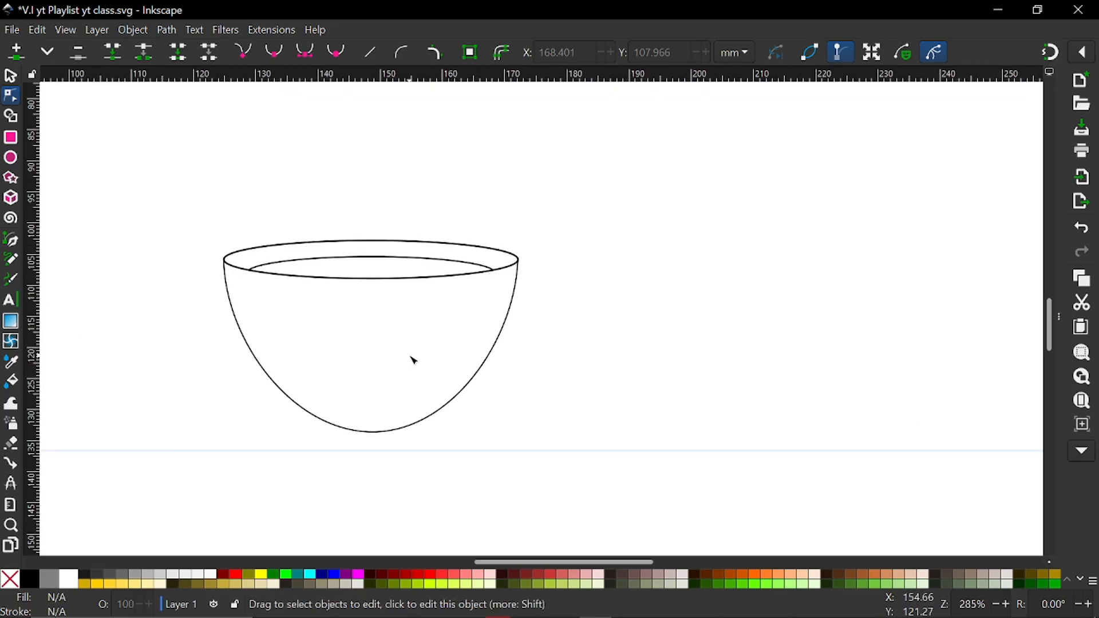
pyautogui.click(12, 162)
pyautogui.moveTo(288, 309); pyautogui.dragTo(386, 390)
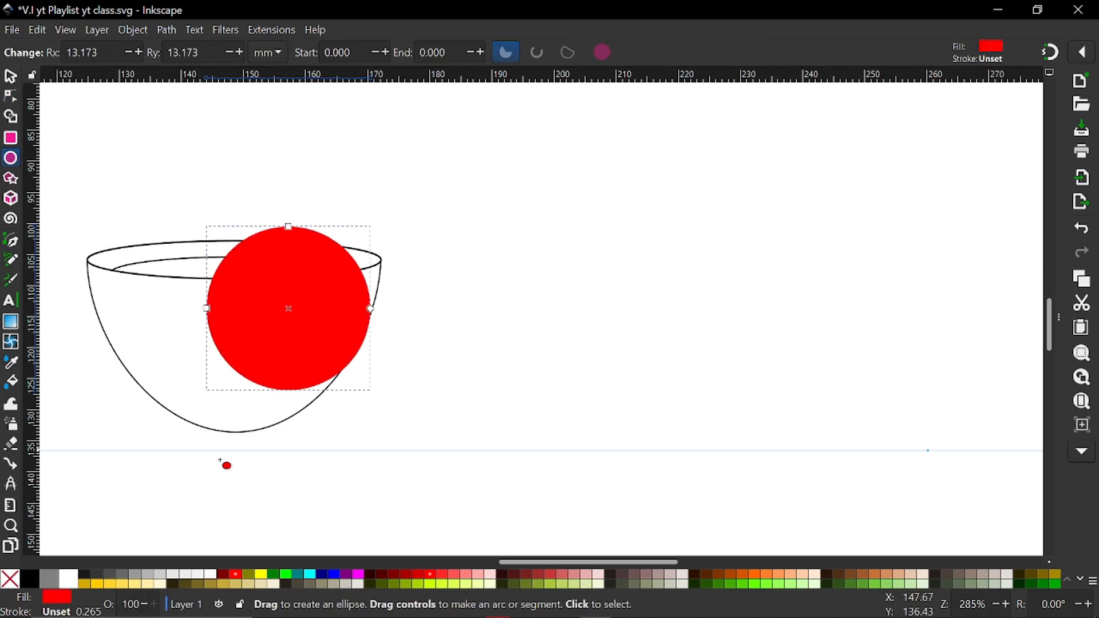
pyautogui.keyDown('shift'); pyautogui.click(29, 579); pyautogui.keyUp('shift')
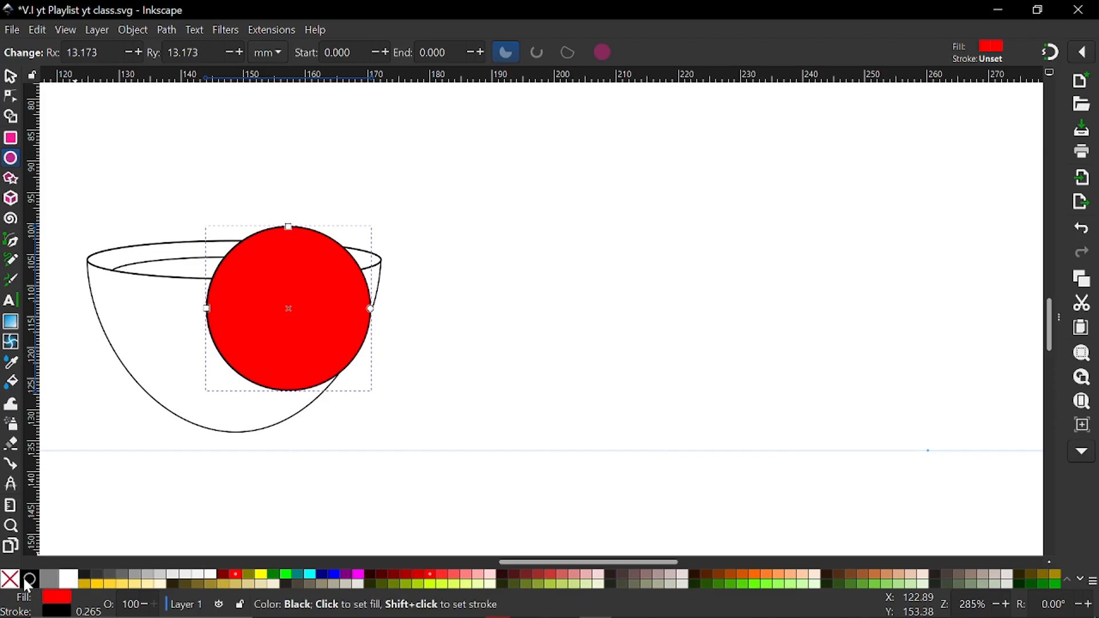
pyautogui.click(11, 581)
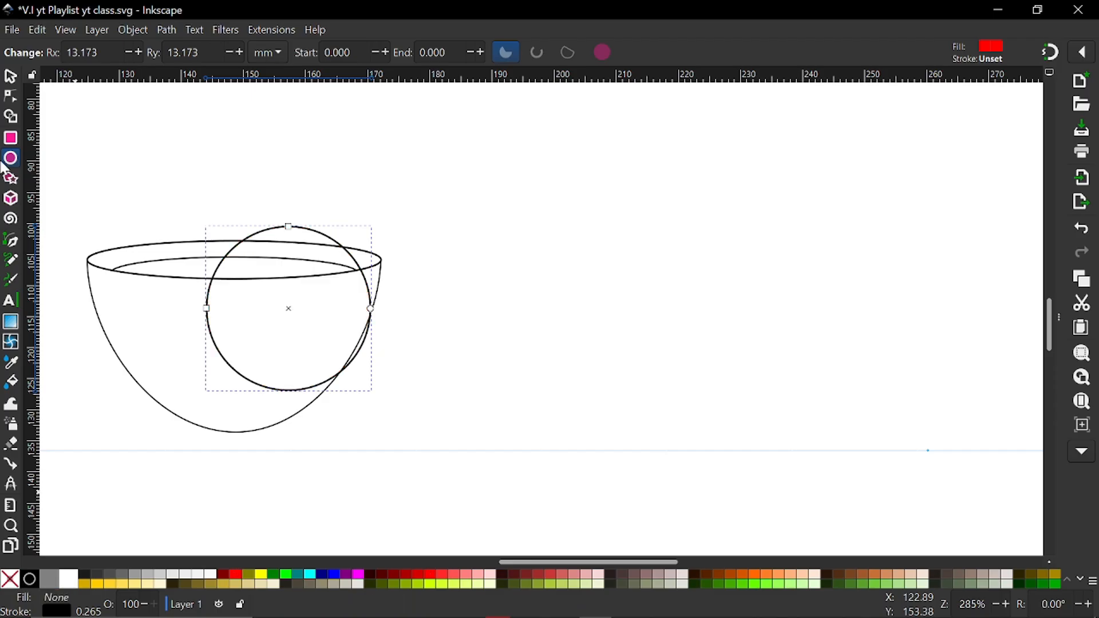
# Shrink the circle around its centre to about 17.5 mm and move it so it overlaps the bowl's right side as a handle
pyautogui.click(10, 76)
pyautogui.hscroll(-6, 535, 399)
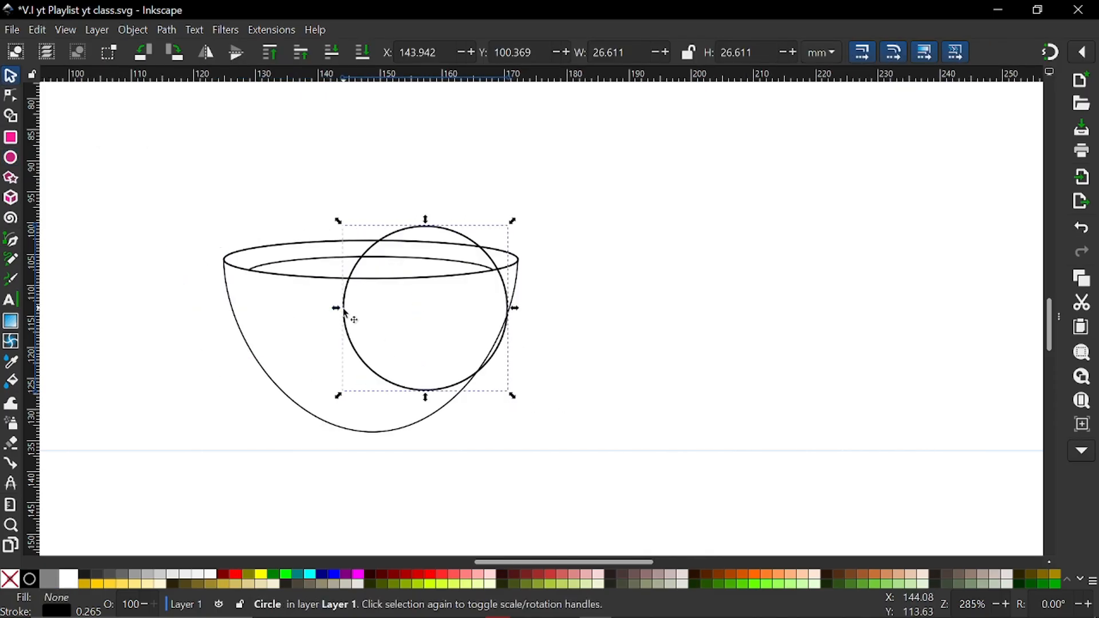
pyautogui.moveTo(345, 321); pyautogui.dragTo(399, 377)
pyautogui.keyDown('ctrl'); pyautogui.scroll(1, 399, 377); pyautogui.keyUp('ctrl')
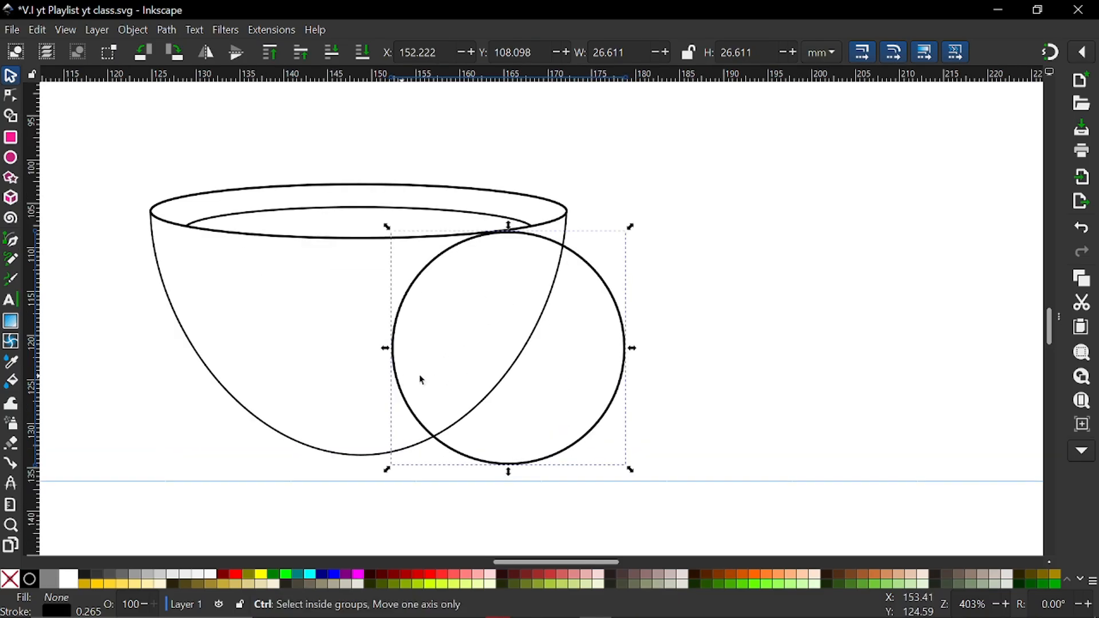
pyautogui.moveTo(629, 228); pyautogui.dragTo(614, 270)
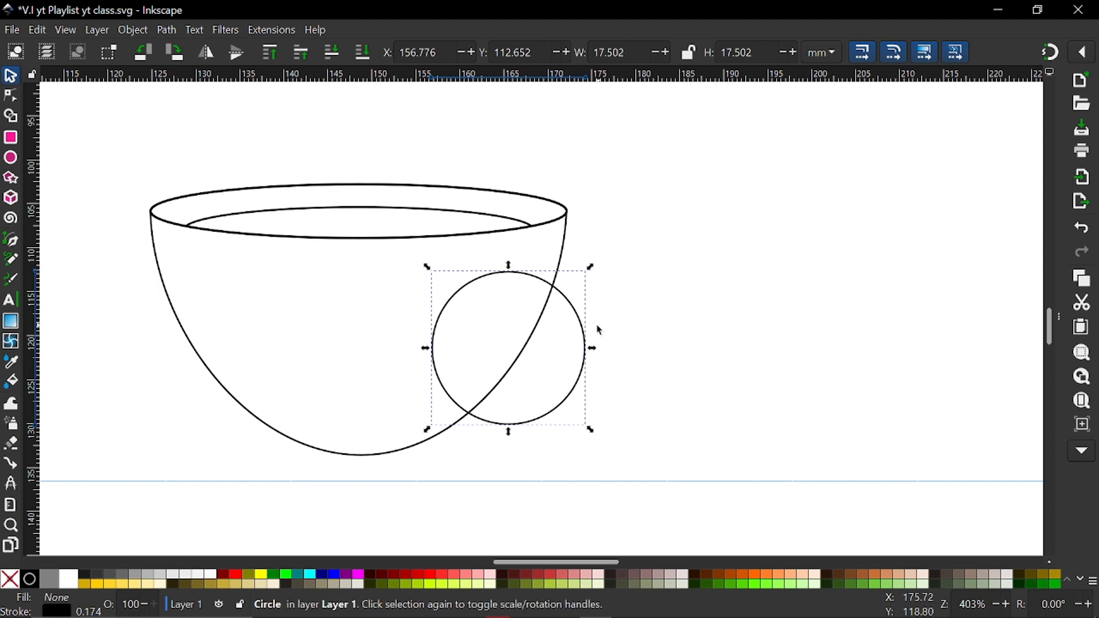
pyautogui.moveTo(584, 334); pyautogui.dragTo(619, 328)
# Convert the handle circle to a path and pull its upper-right segment up and outward
pyautogui.click(14, 98)
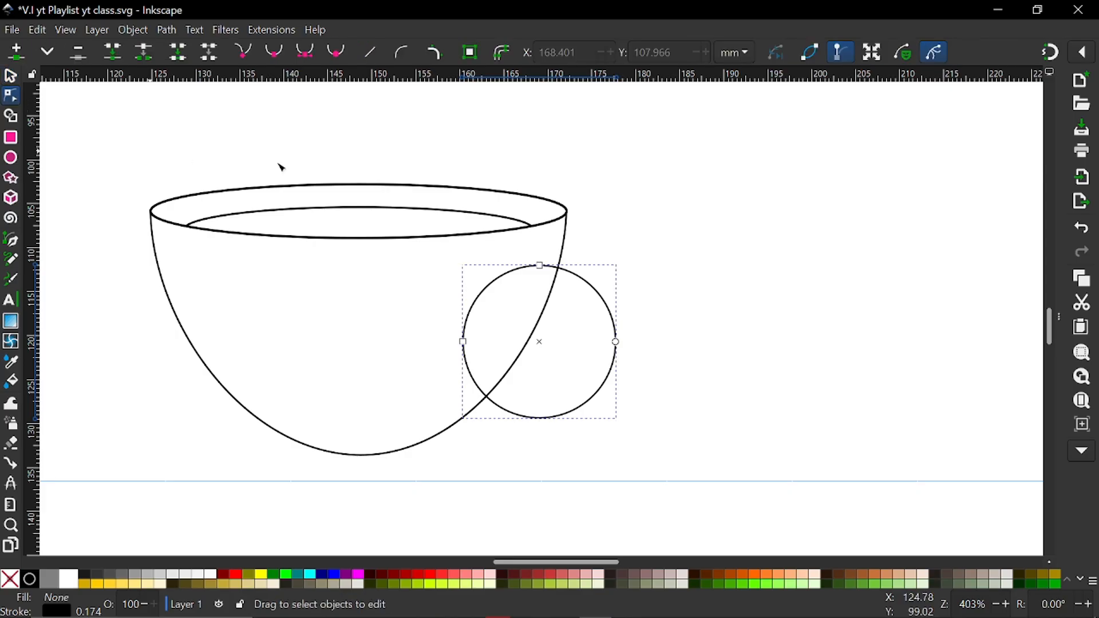
pyautogui.click(473, 52)
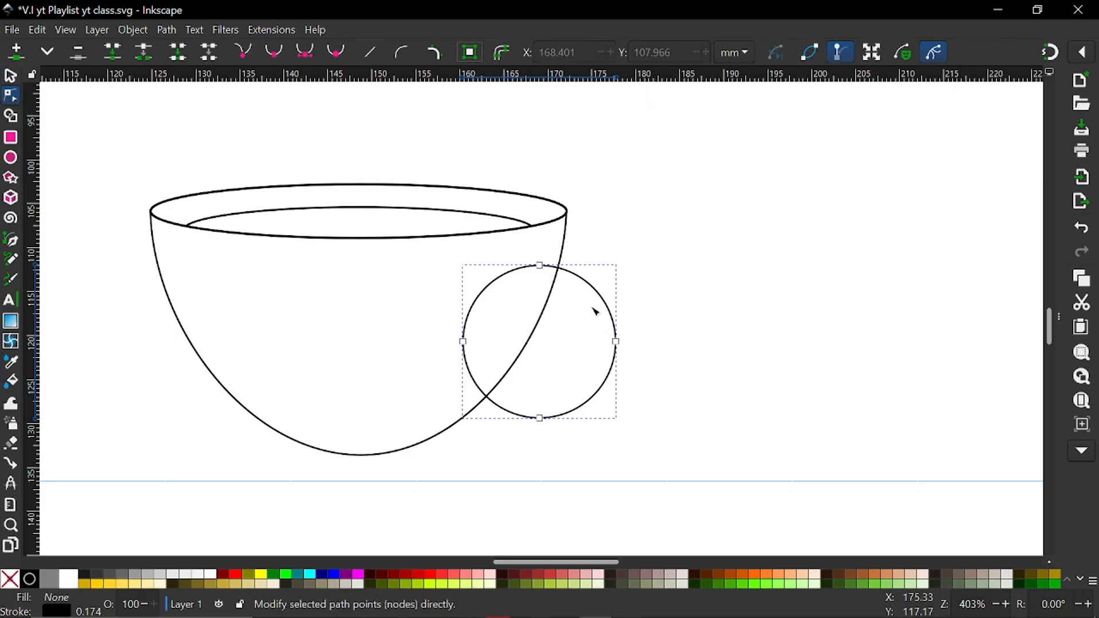
pyautogui.moveTo(605, 301); pyautogui.dragTo(628, 263)
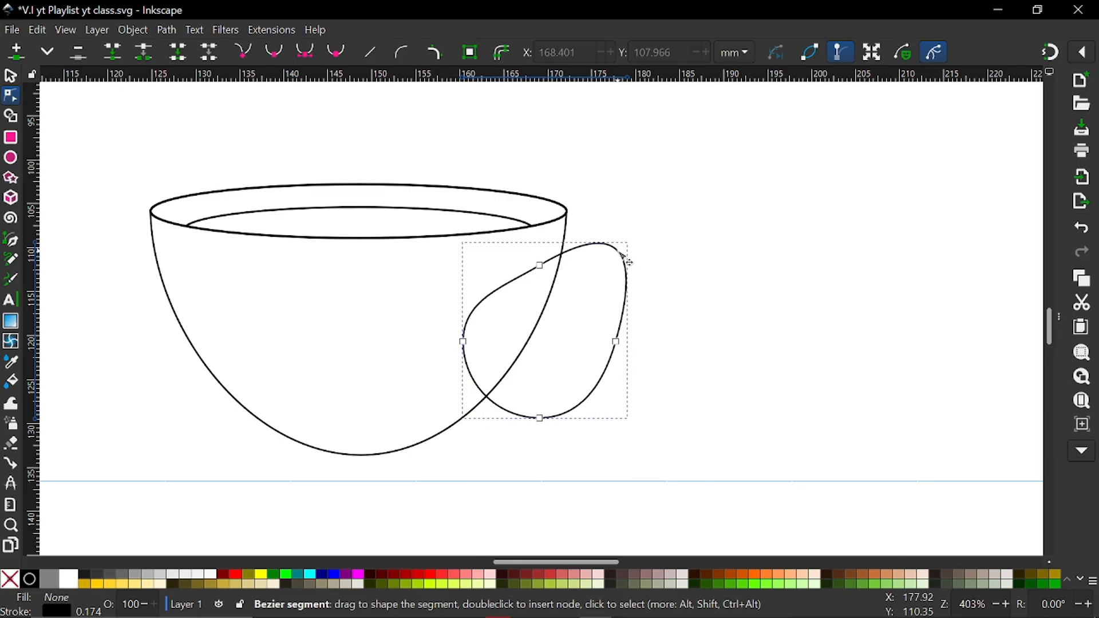
# Raise the handle's bottom node to about Y 125.2 mm, shift its rightmost node outward and delete that node
pyautogui.moveTo(539, 418); pyautogui.dragTo(536, 383)
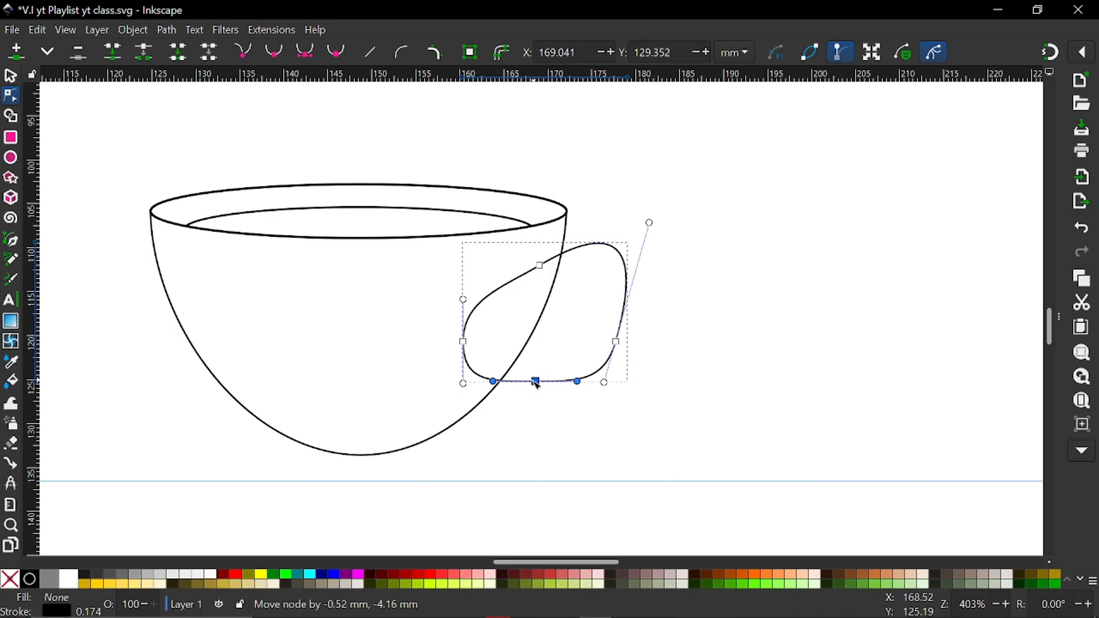
pyautogui.moveTo(615, 342); pyautogui.dragTo(633, 344)
pyautogui.press('Delete')
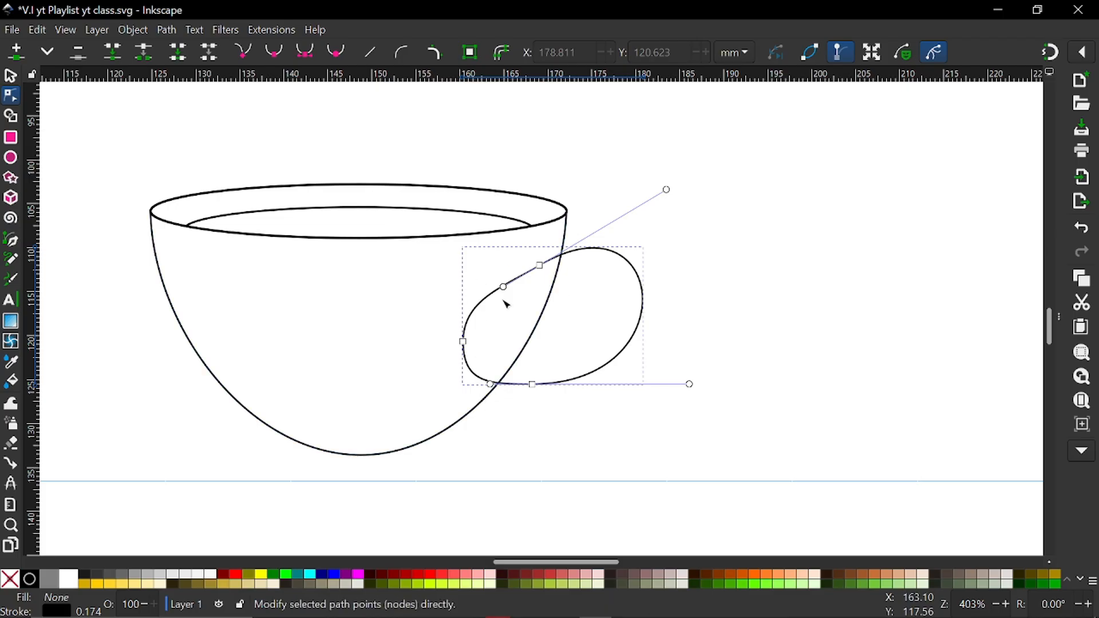
# Add a node where the handle's upper curve crosses the bowl's side, about X 171.5, Y 110.8 mm, and break the path there
pyautogui.keyDown('ctrl'); pyautogui.scroll(2, 493, 314); pyautogui.keyUp('ctrl')
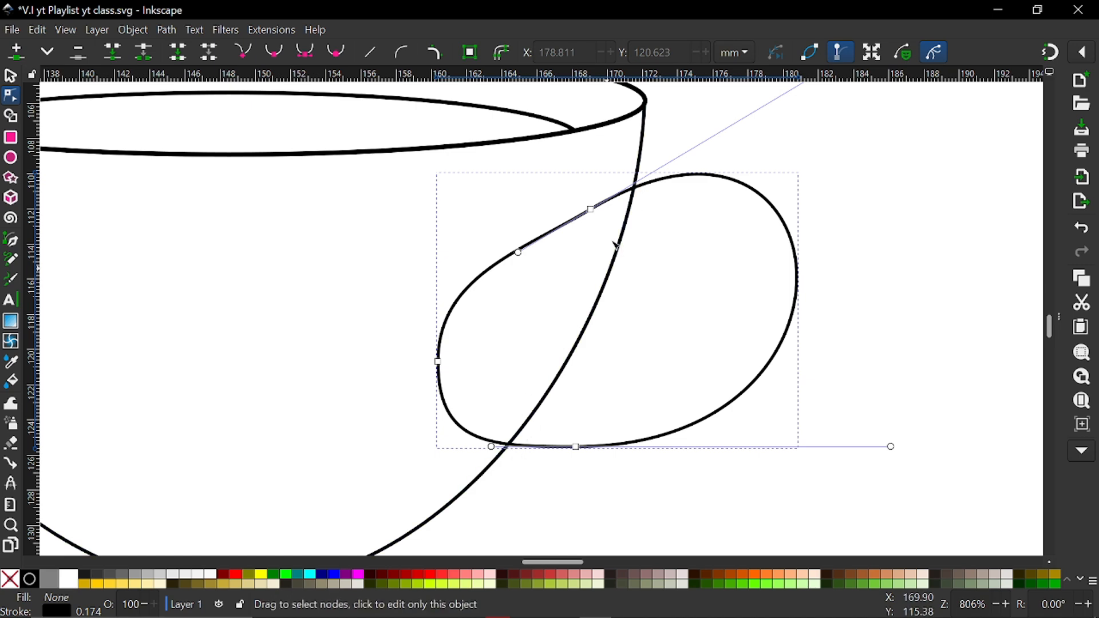
pyautogui.scroll(5, 595, 188)
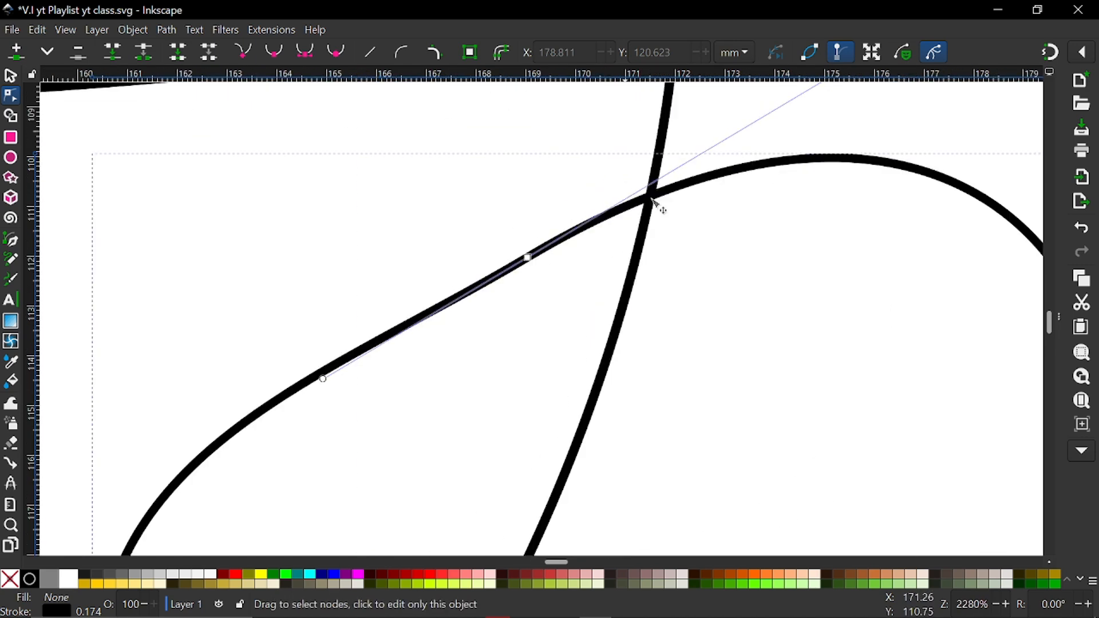
pyautogui.click(640, 193)
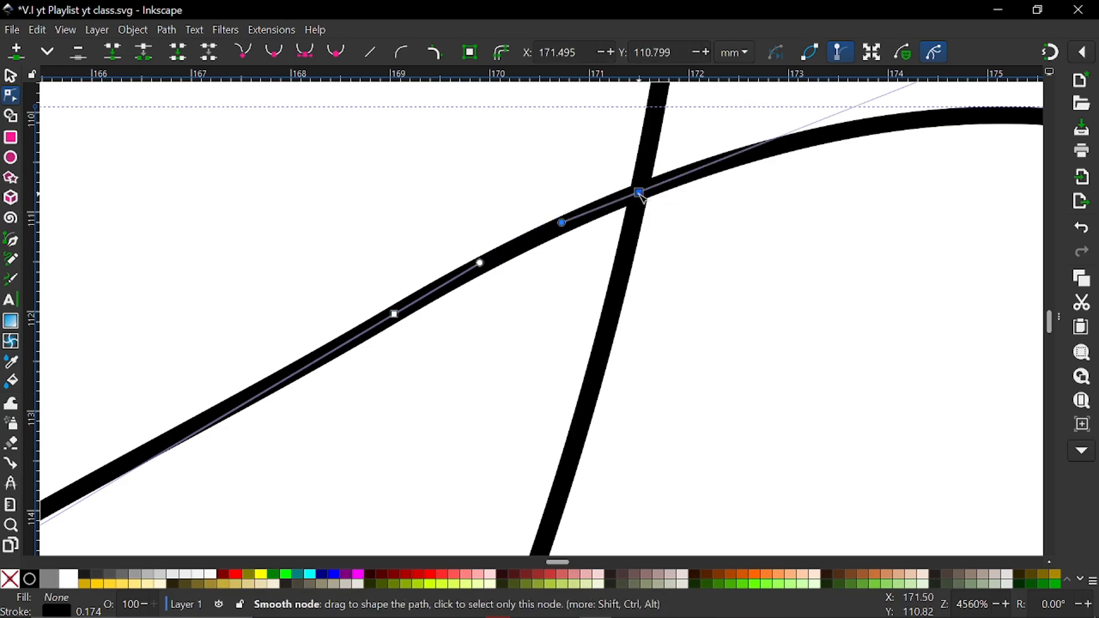
pyautogui.click(144, 53)
# Add a node where the handle's lower curve crosses the bowl's side, about X 164.4, Y 125.4 mm, and break the path there
pyautogui.scroll(-4, 573, 294)
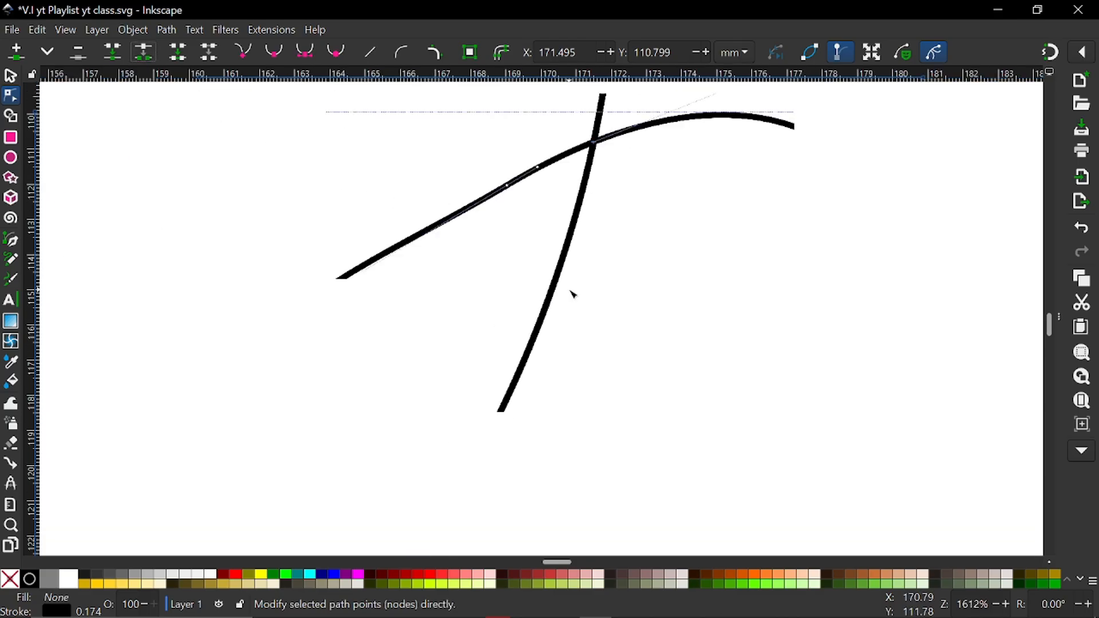
pyautogui.scroll(2, 409, 327)
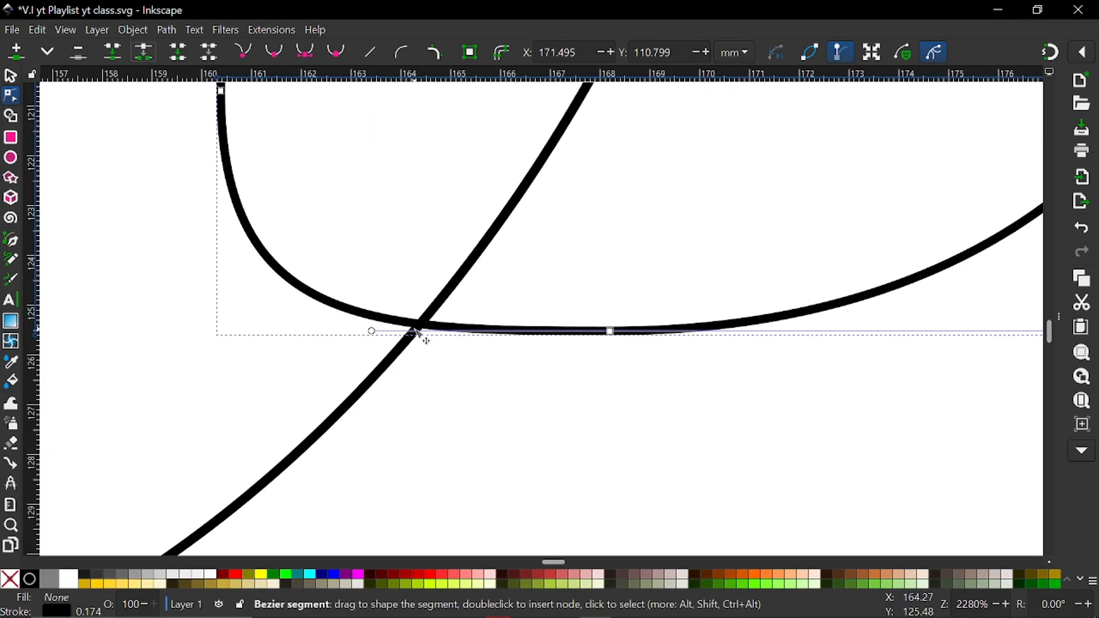
pyautogui.click(420, 326)
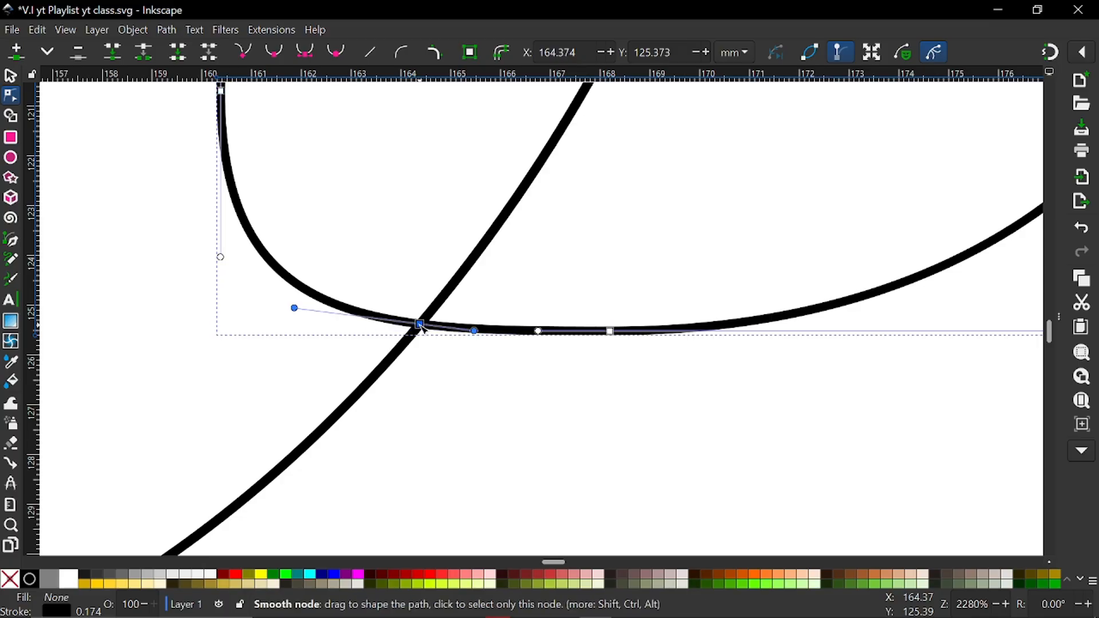
pyautogui.click(144, 53)
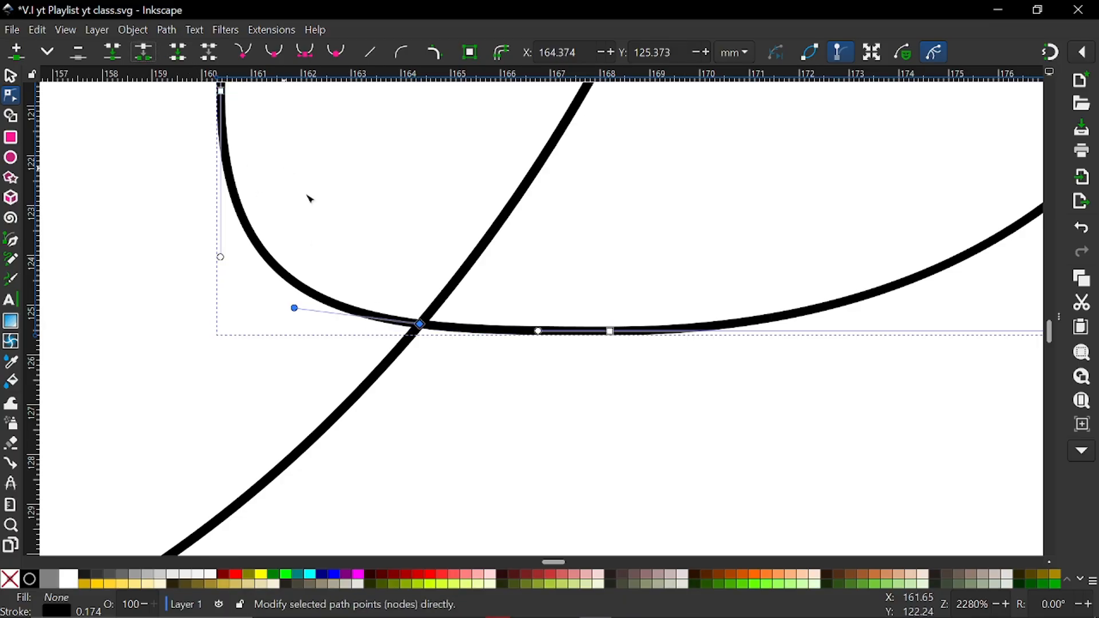
# Pull the loose end of the inner handle part away from the lower break to about X 163.9, Y 125.1 mm
pyautogui.scroll(5, 435, 345)
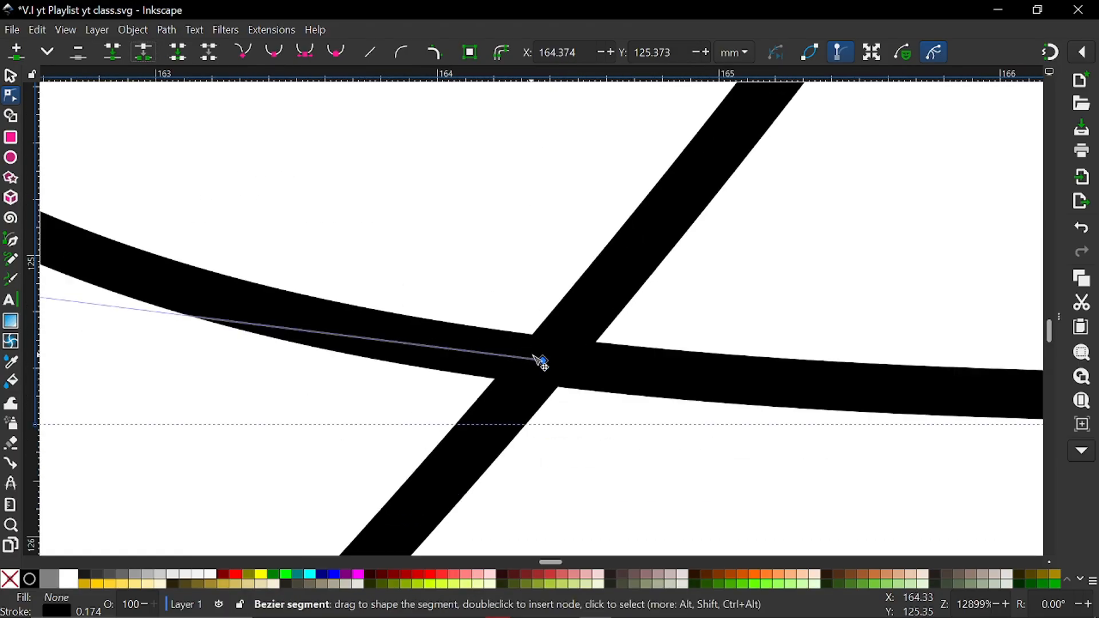
pyautogui.moveTo(541, 361); pyautogui.dragTo(482, 354)
pyautogui.moveTo(402, 289); pyautogui.dragTo(402, 288)
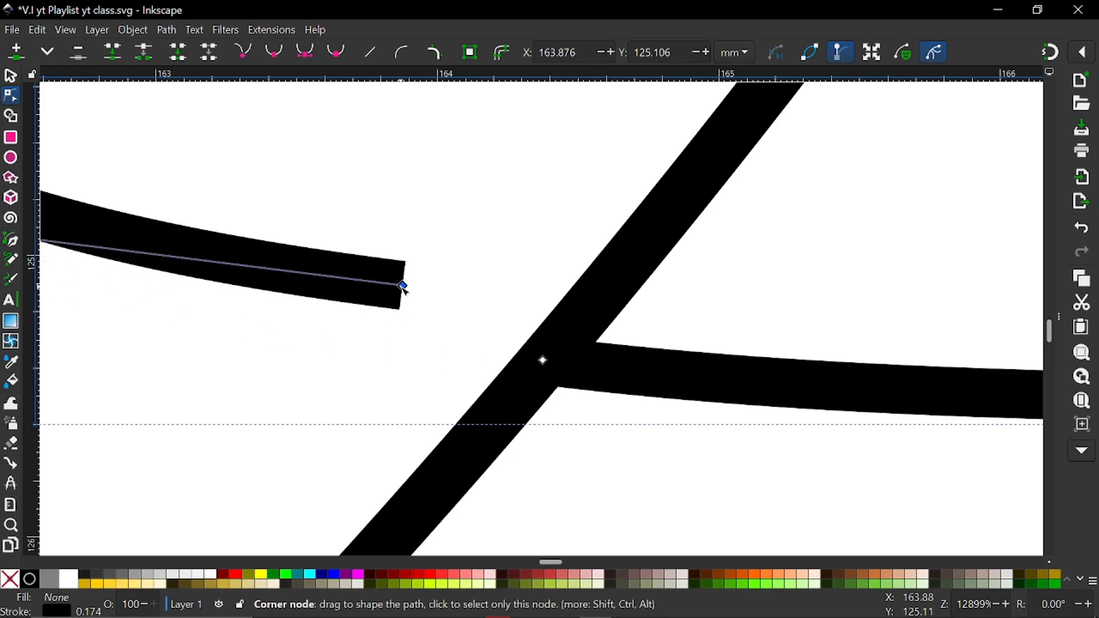
pyautogui.press('Escape')
pyautogui.scroll(-4, 402, 351)
pyautogui.scroll(-4, 404, 355)
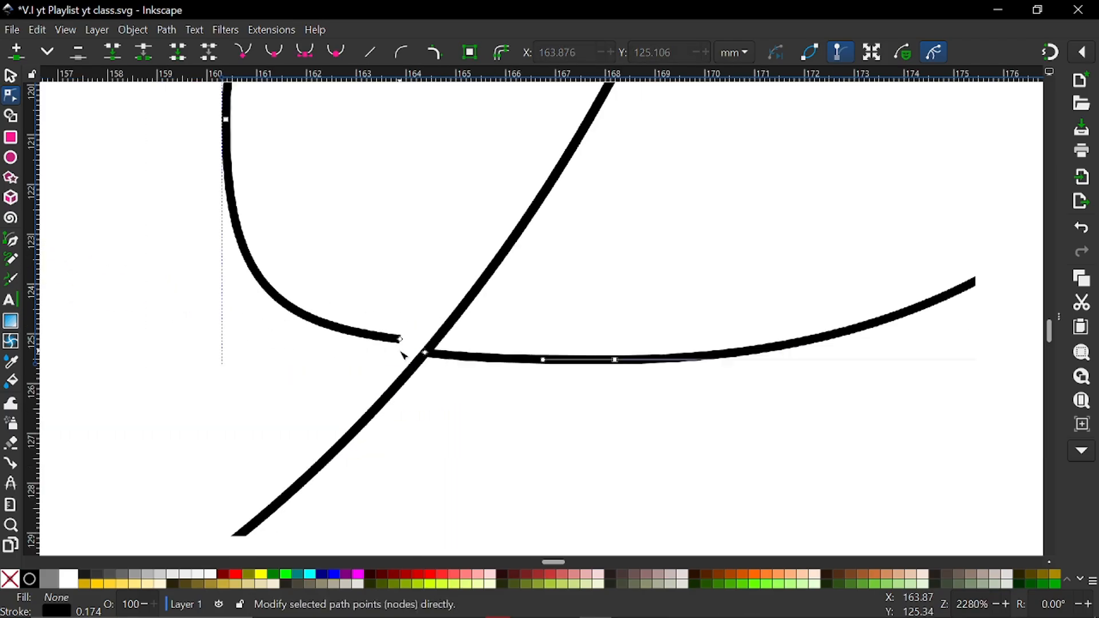
# Delete the leftover handle nodes inside the bowl so only the outer arc between the two crossings is kept
pyautogui.click(402, 348)
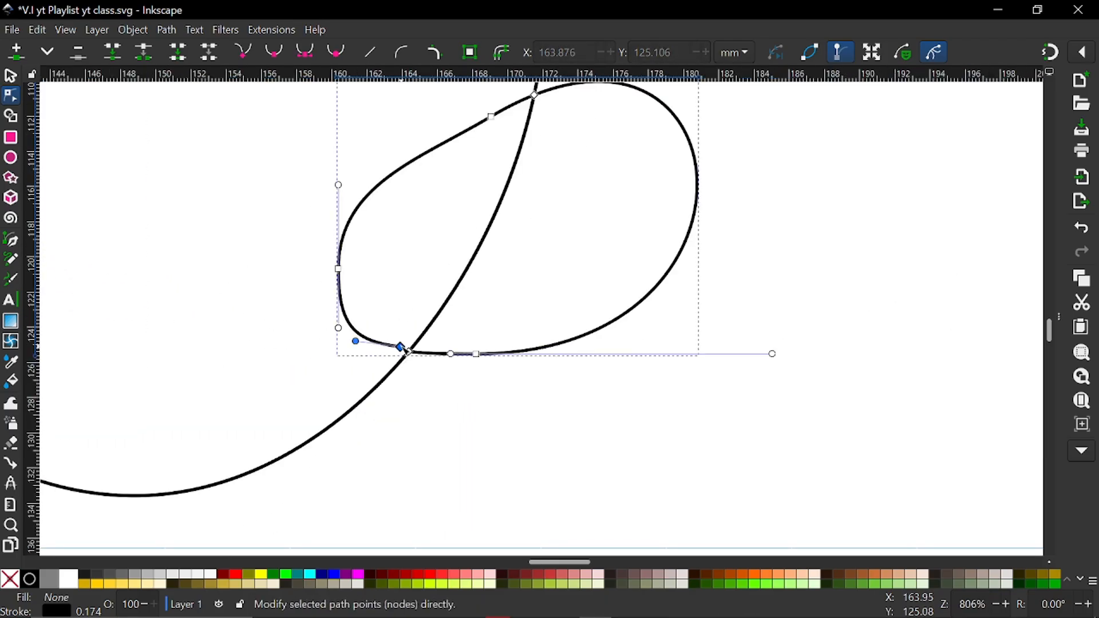
pyautogui.press('Delete')
pyautogui.press('Delete')
pyautogui.press('Delete')
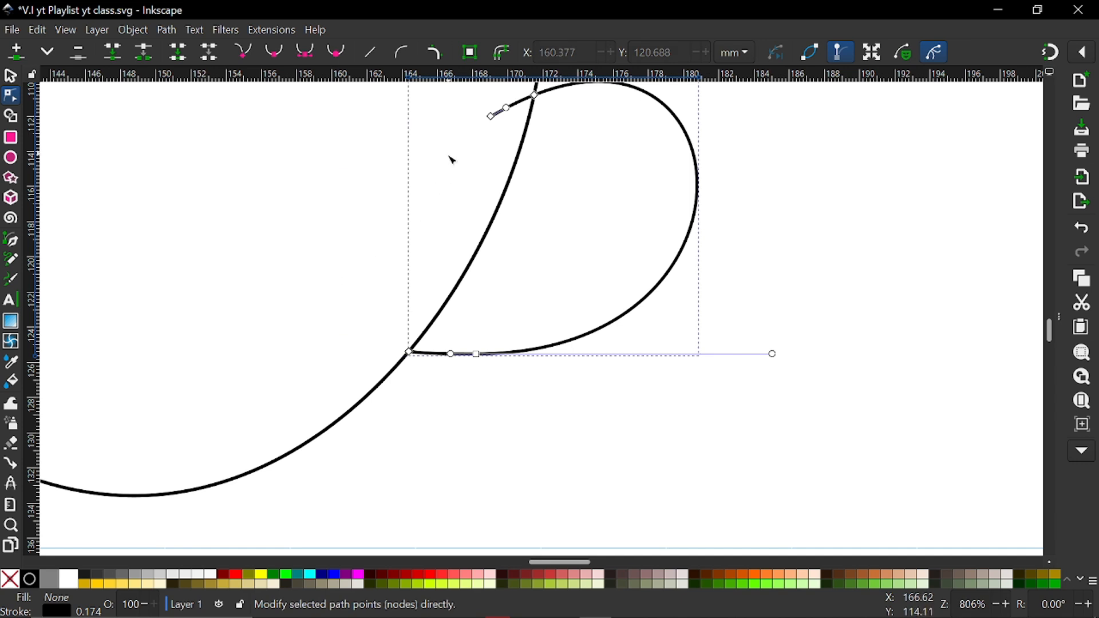
pyautogui.press('Delete')
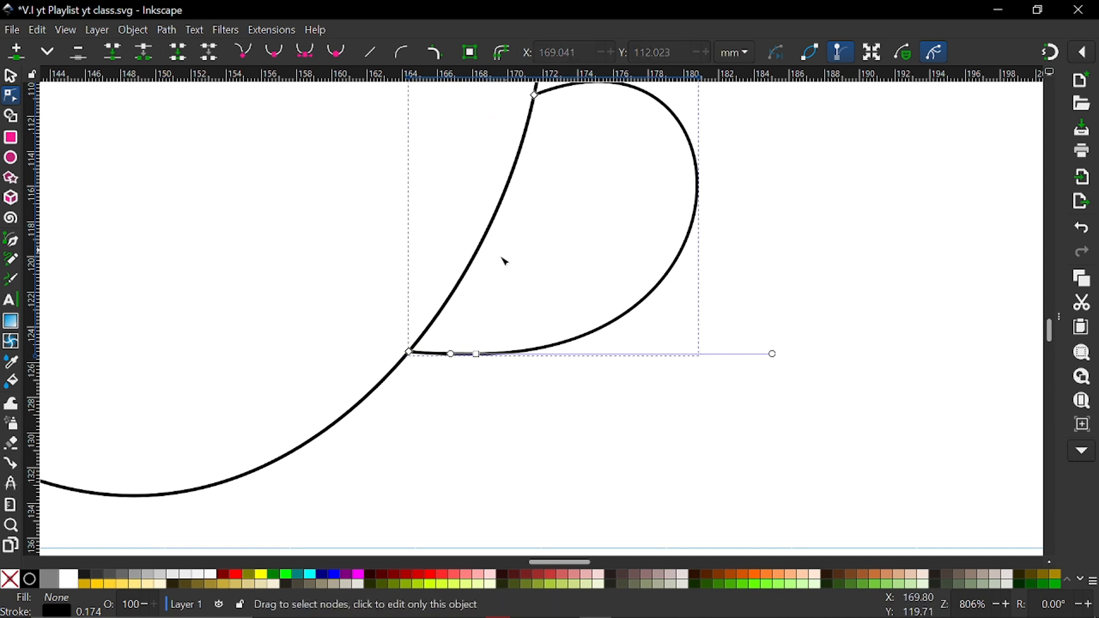
pyautogui.scroll(-1, 502, 260)
pyautogui.scroll(-2, 502, 261)
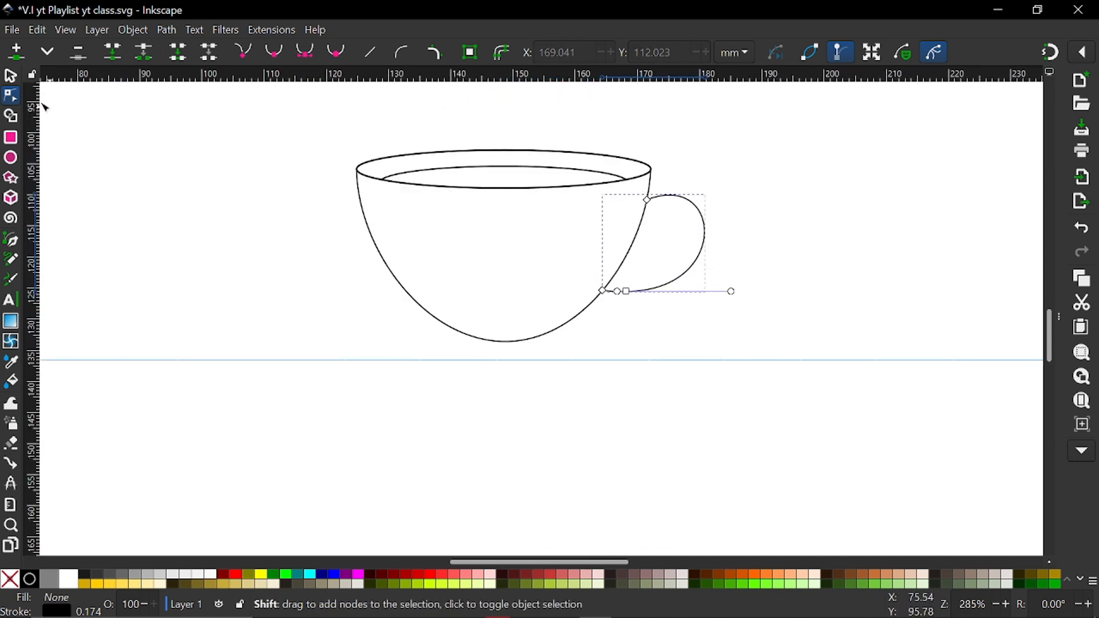
# Duplicate the trimmed handle and shrink the copy around its centre to about 11.1 by 10.6 mm
pyautogui.click(11, 78)
pyautogui.scroll(1, 642, 246)
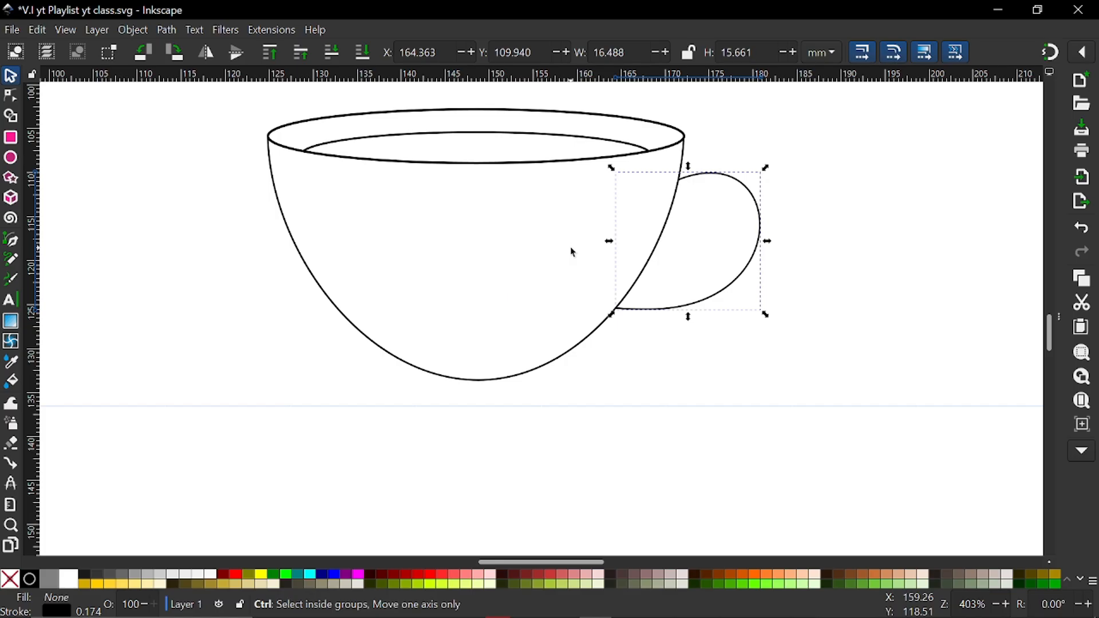
pyautogui.hscroll(5, 719, 287)
pyautogui.click(722, 284)
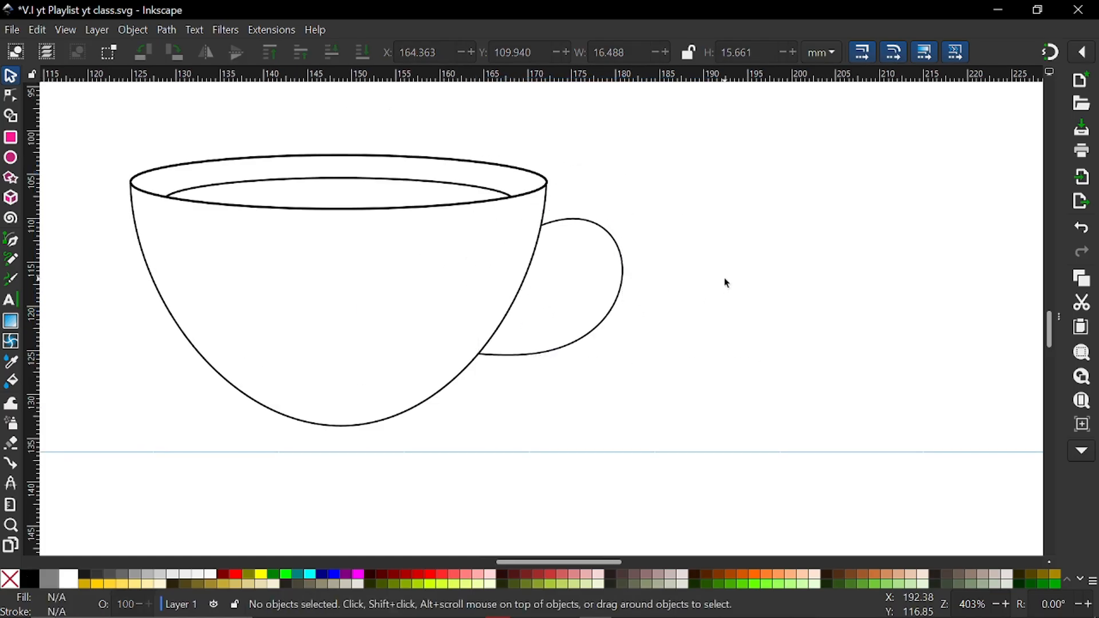
pyautogui.click(619, 308)
pyautogui.hotkey('ctrl', 'd')
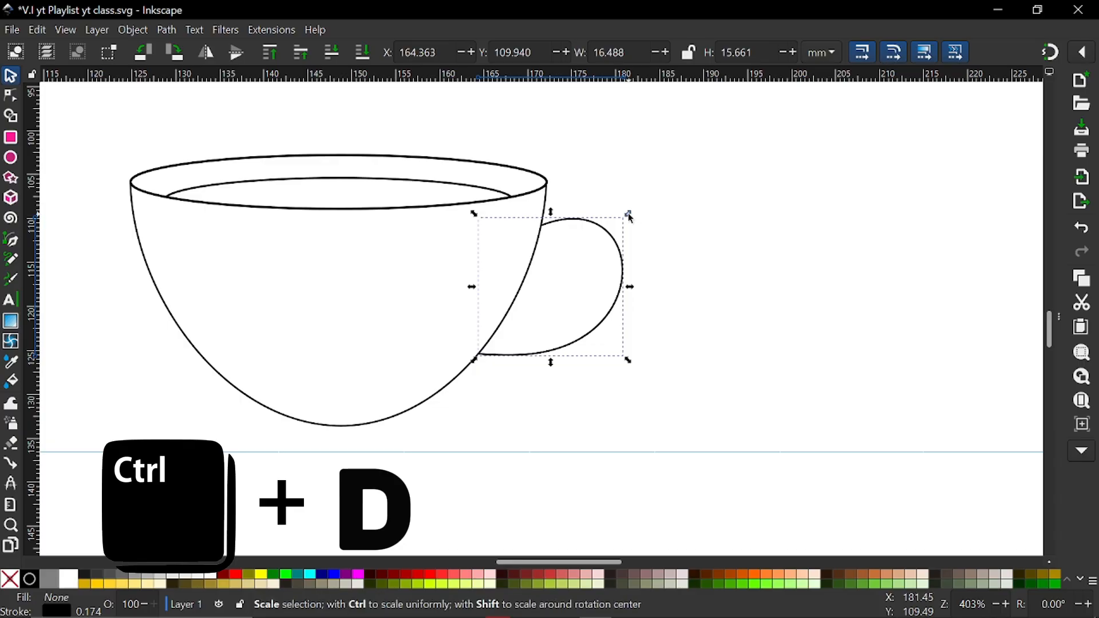
pyautogui.moveTo(627, 214); pyautogui.dragTo(620, 238)
pyautogui.scroll(2, 547, 283)
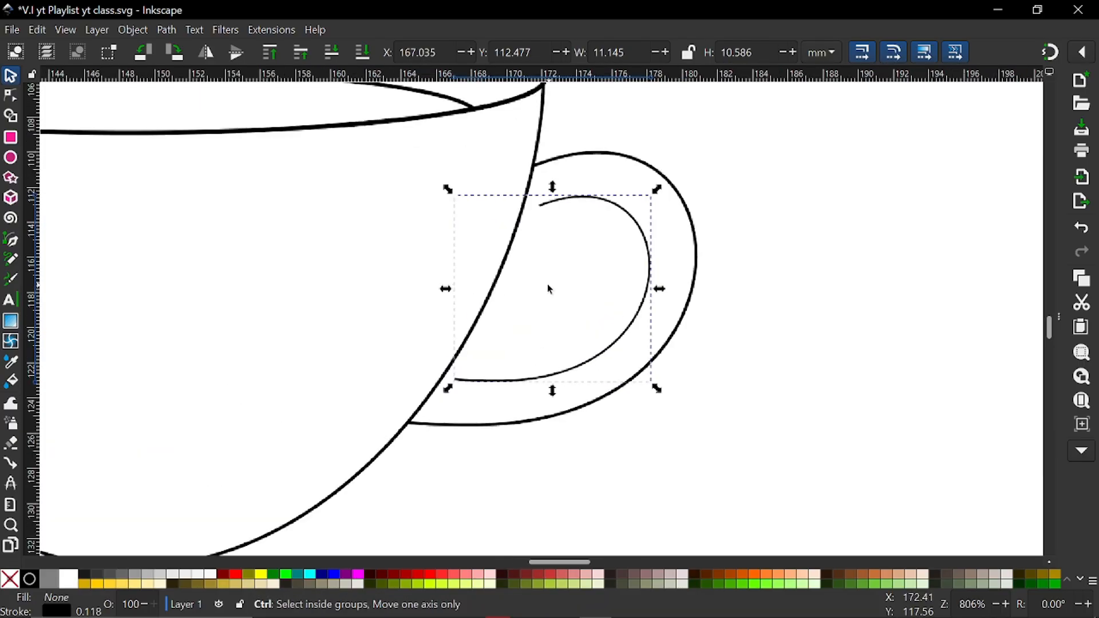
# Shift the inner handle copy toward the bowl and enlarge it to about 13.3 by 12.6 mm
pyautogui.press('Left')
pyautogui.press('Left')
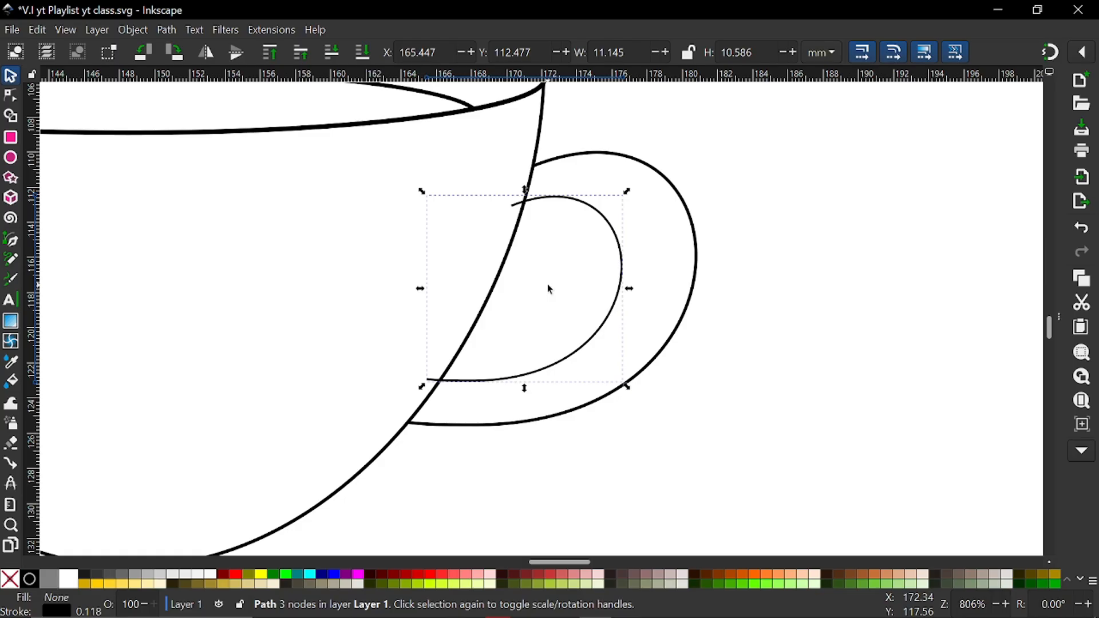
pyautogui.scroll(-3, 548, 288)
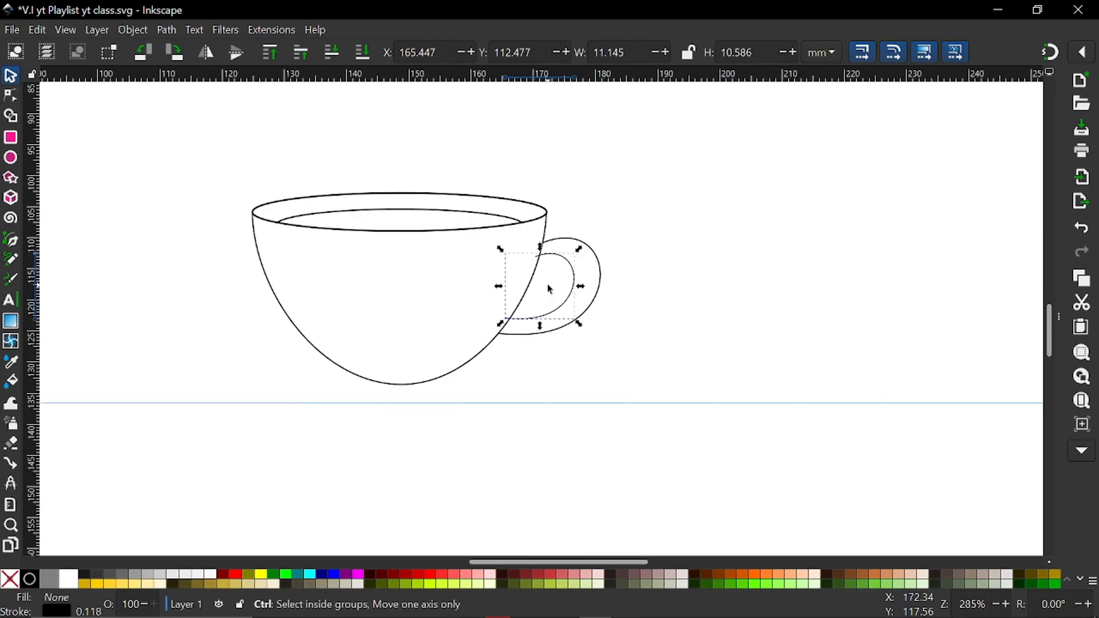
pyautogui.click(547, 284)
pyautogui.scroll(2, 405, 302)
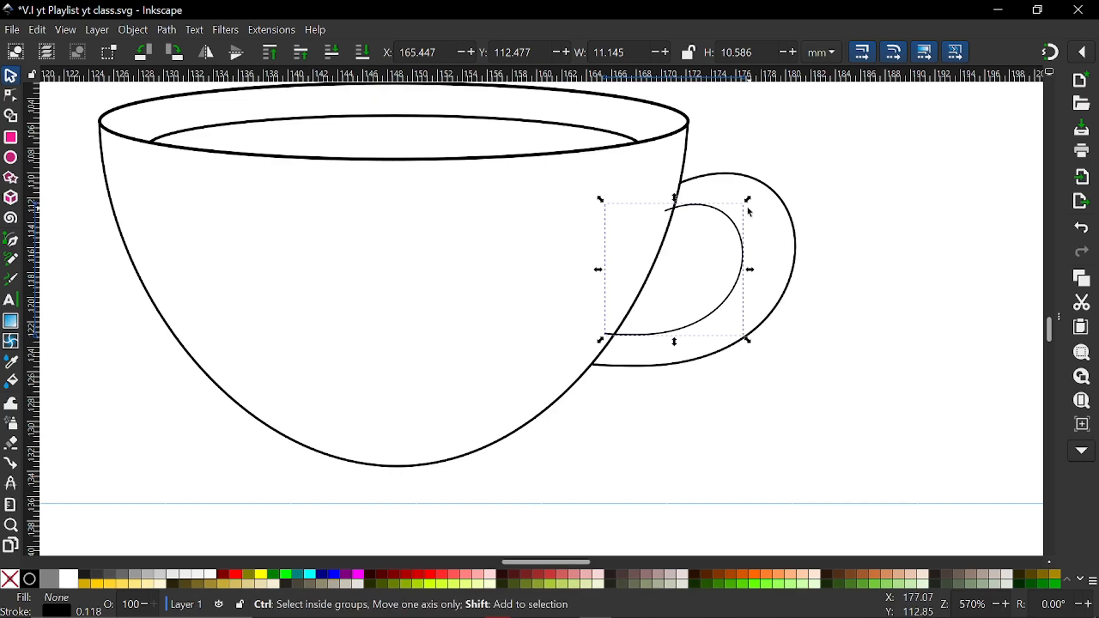
pyautogui.moveTo(751, 201)
pyautogui.mouseDown()
pyautogui.moveTo(776, 190)
pyautogui.moveTo(747, 210)
pyautogui.moveTo(754, 218)
pyautogui.mouseUp()
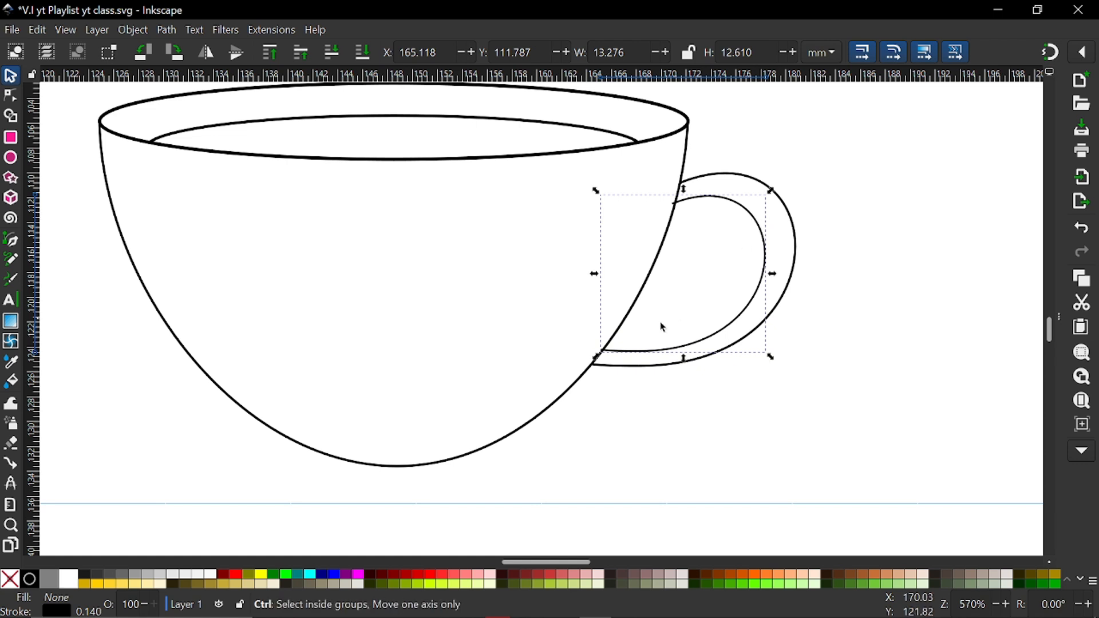
# Move the inner handle's lower end node onto the bowl's side at about X 165.2, Y 124.4 mm
pyautogui.keyDown('ctrl'); pyautogui.scroll(4, 662, 321); pyautogui.keyUp('ctrl')
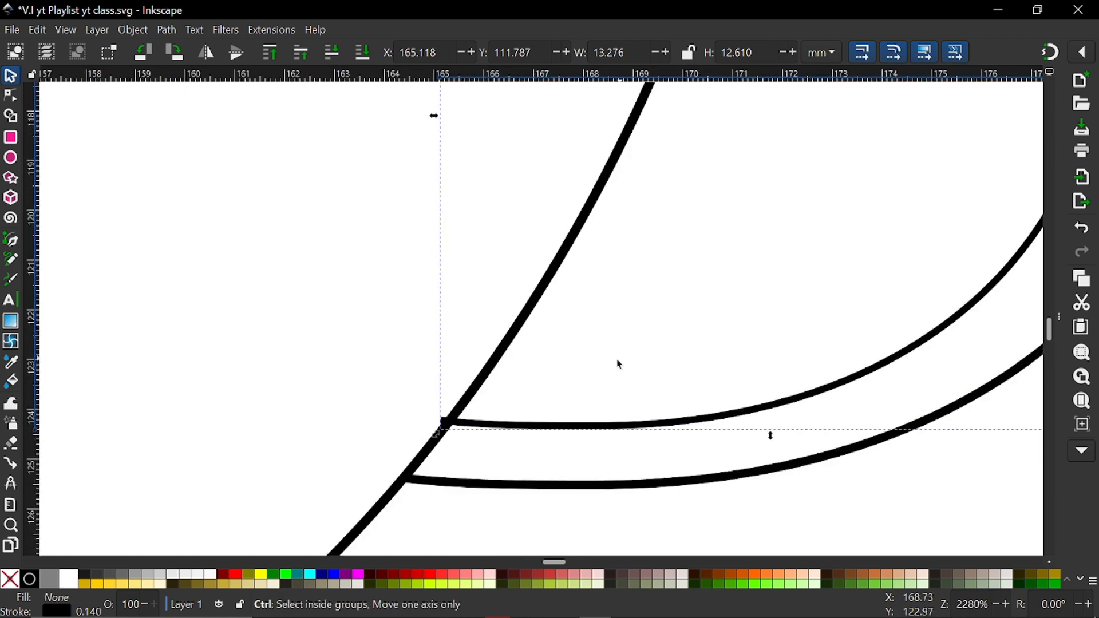
pyautogui.click(11, 96)
pyautogui.keyDown('ctrl'); pyautogui.scroll(4, 462, 436); pyautogui.keyUp('ctrl')
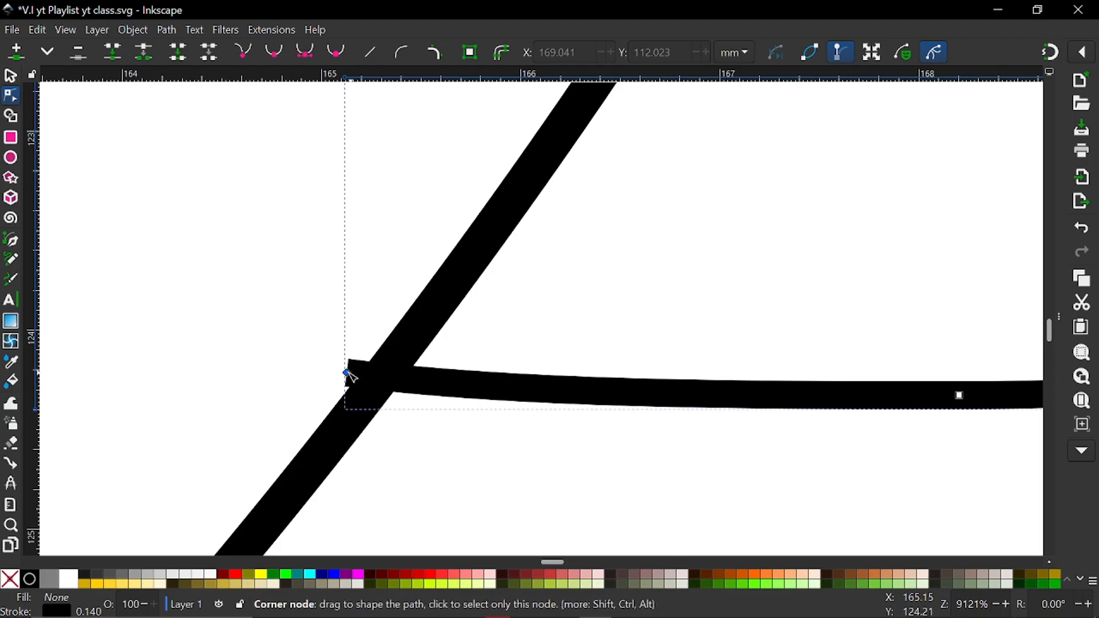
pyautogui.moveTo(349, 376); pyautogui.dragTo(361, 395)
pyautogui.keyDown('ctrl'); pyautogui.scroll(-3, 382, 416); pyautogui.keyUp('ctrl')
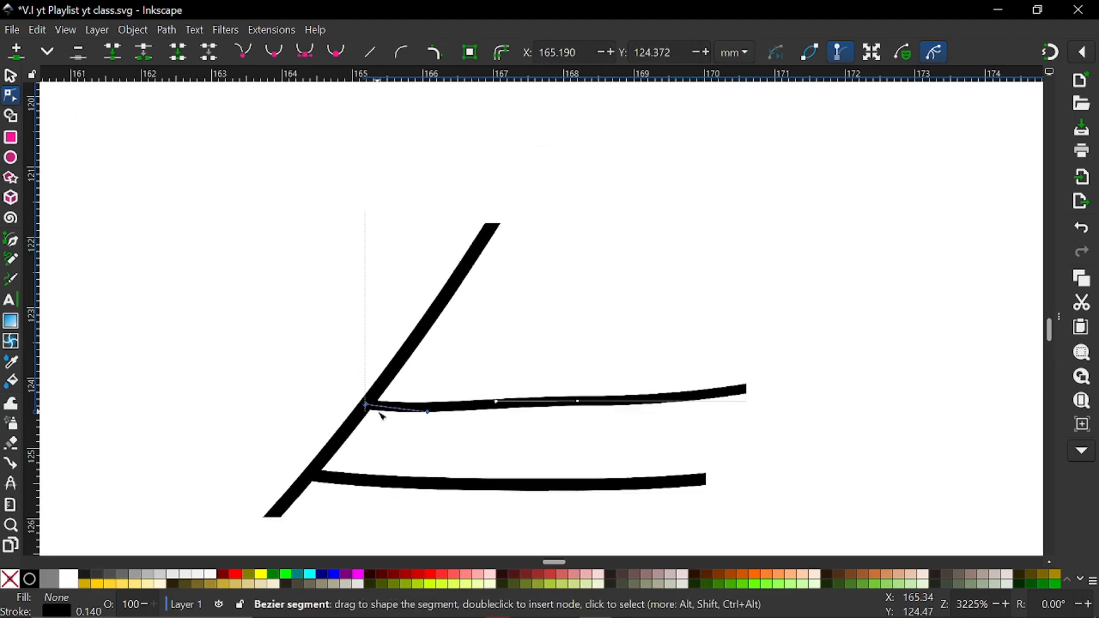
# Move the inner handle's upper end node onto the bowl's side at about X 171.1, Y 112.4 mm
pyautogui.keyDown('ctrl'); pyautogui.scroll(-3, 382, 416); pyautogui.keyUp('ctrl')
pyautogui.scroll(3, 485, 341)
pyautogui.keyDown('ctrl'); pyautogui.scroll(3, 550, 343); pyautogui.keyUp('ctrl')
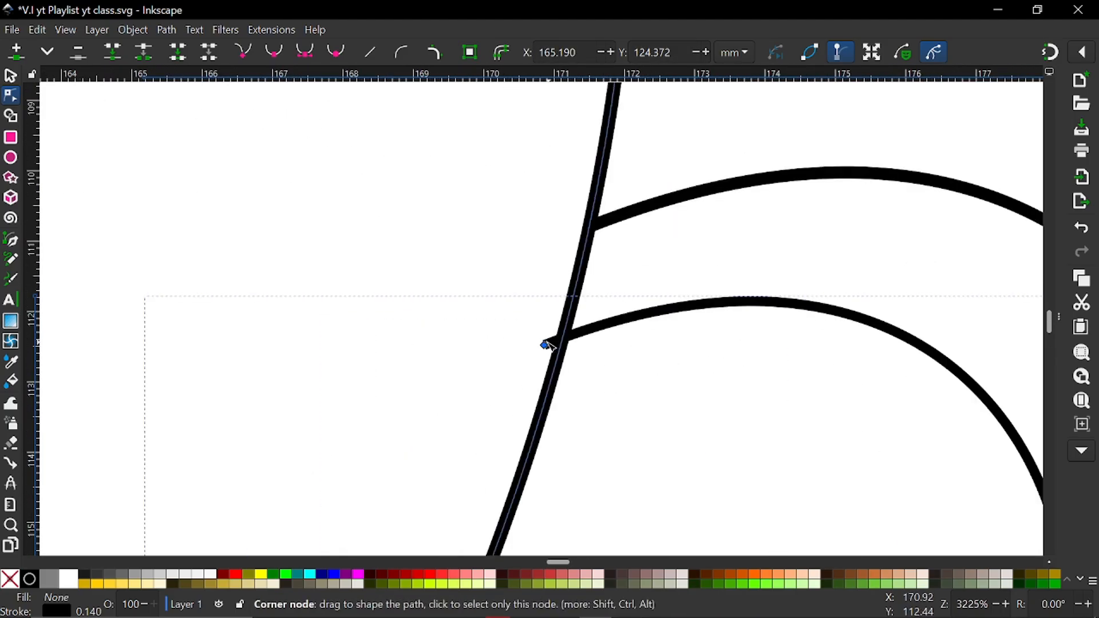
pyautogui.moveTo(549, 347); pyautogui.dragTo(564, 338)
pyautogui.keyDown('ctrl'); pyautogui.scroll(-1, 566, 339); pyautogui.keyUp('ctrl')
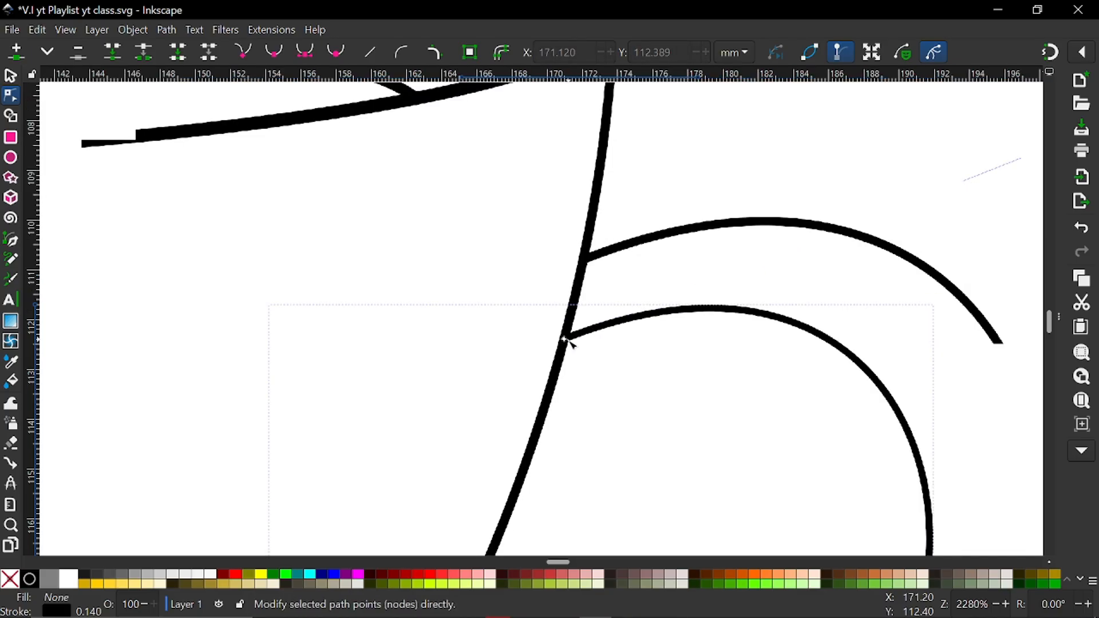
pyautogui.keyDown('ctrl'); pyautogui.scroll(-3, 566, 340); pyautogui.keyUp('ctrl')
# Extend the upper end node's Bezier handle outward and pull the lower smooth node's handle inward and up on the inner curve
pyautogui.click(566, 340)
pyautogui.scroll(-5, 642, 392)
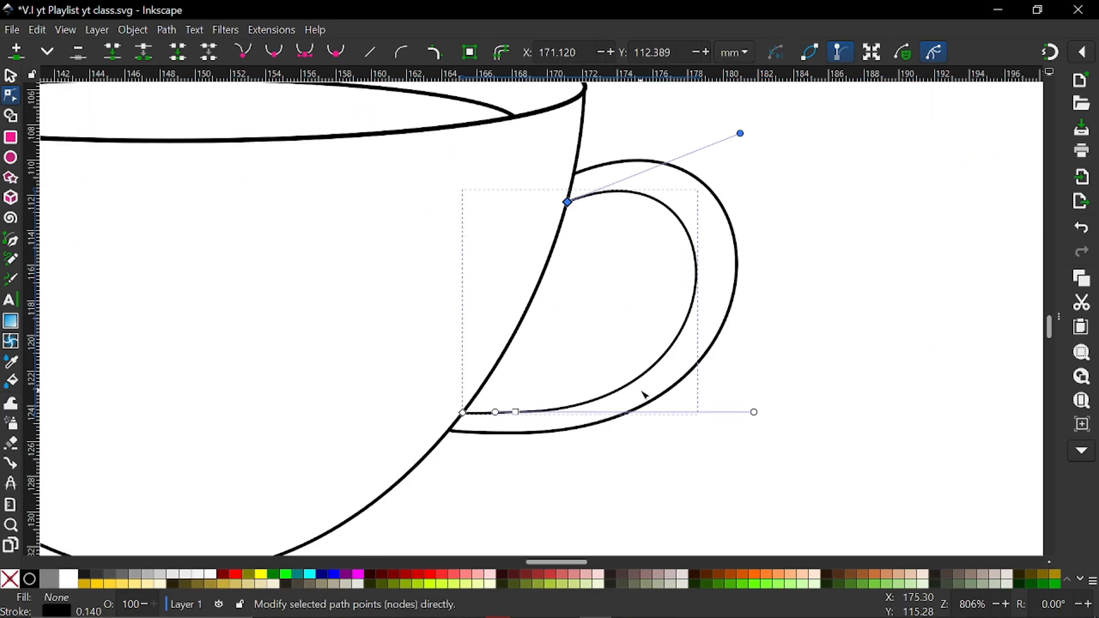
pyautogui.moveTo(743, 135); pyautogui.dragTo(771, 122)
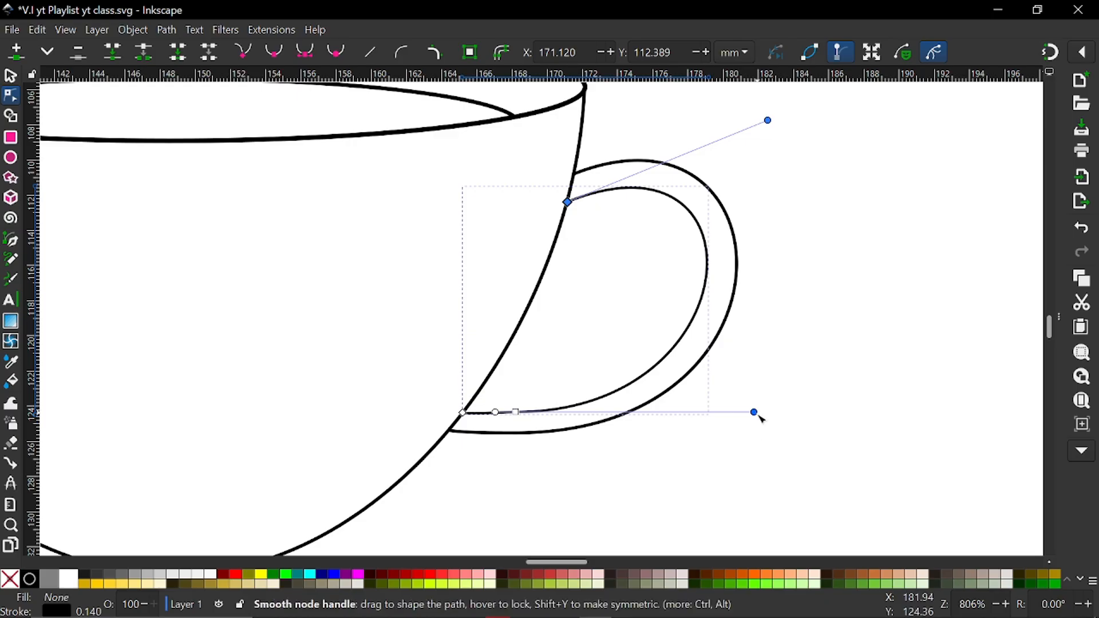
pyautogui.moveTo(753, 412); pyautogui.dragTo(730, 398)
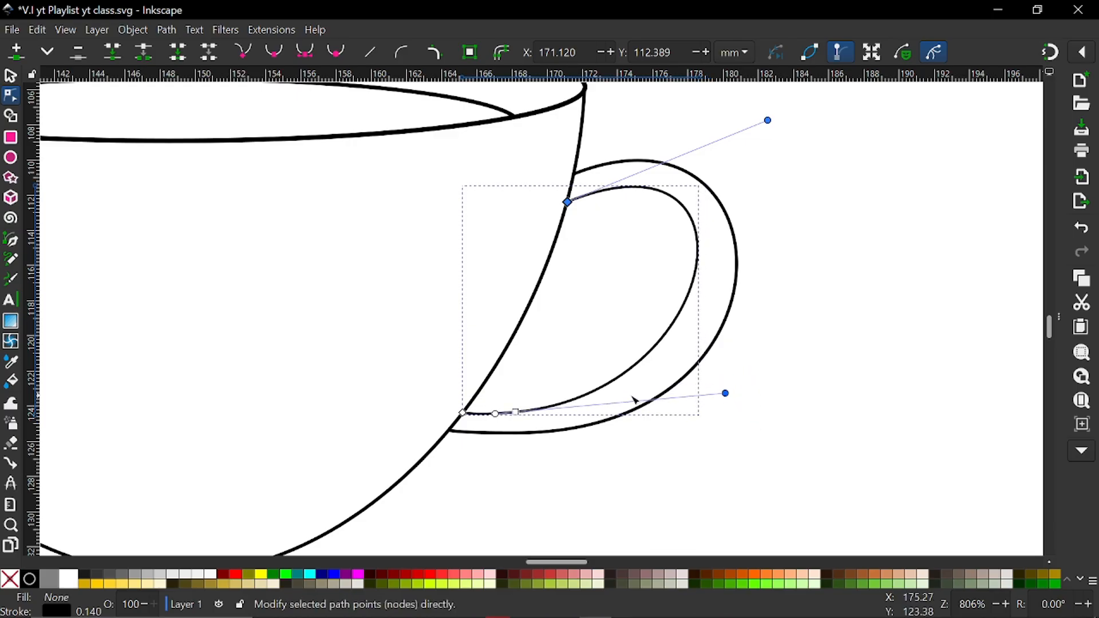
# Delete the inner curve's node near its lower end and adjust both end nodes' Bezier handles to follow the outer handle
pyautogui.click(522, 416)
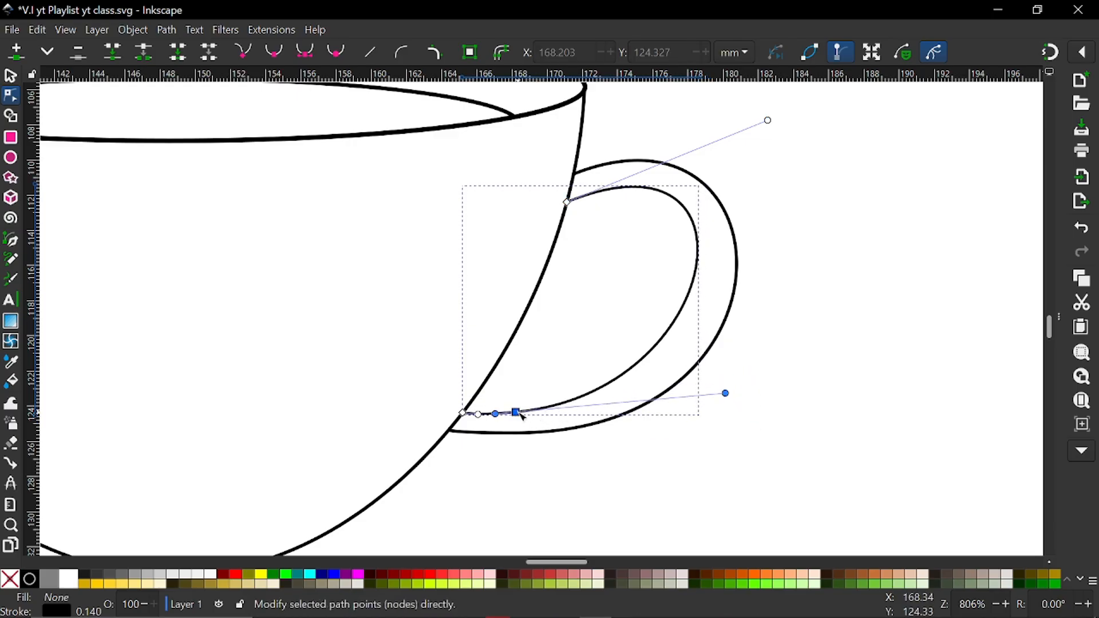
pyautogui.press('Delete')
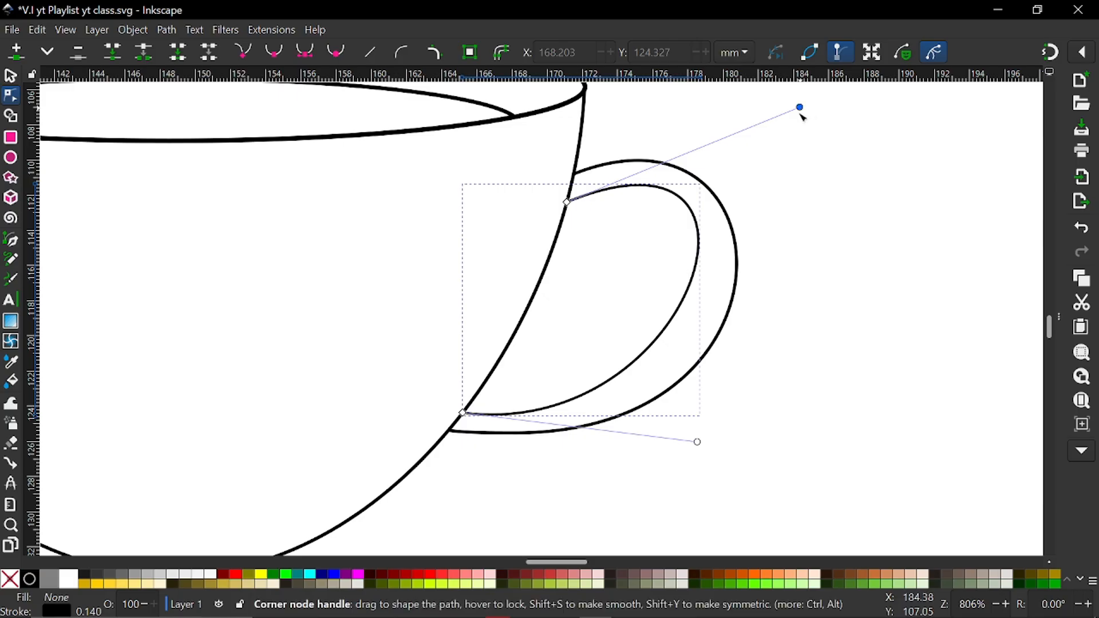
pyautogui.moveTo(800, 108); pyautogui.dragTo(770, 134)
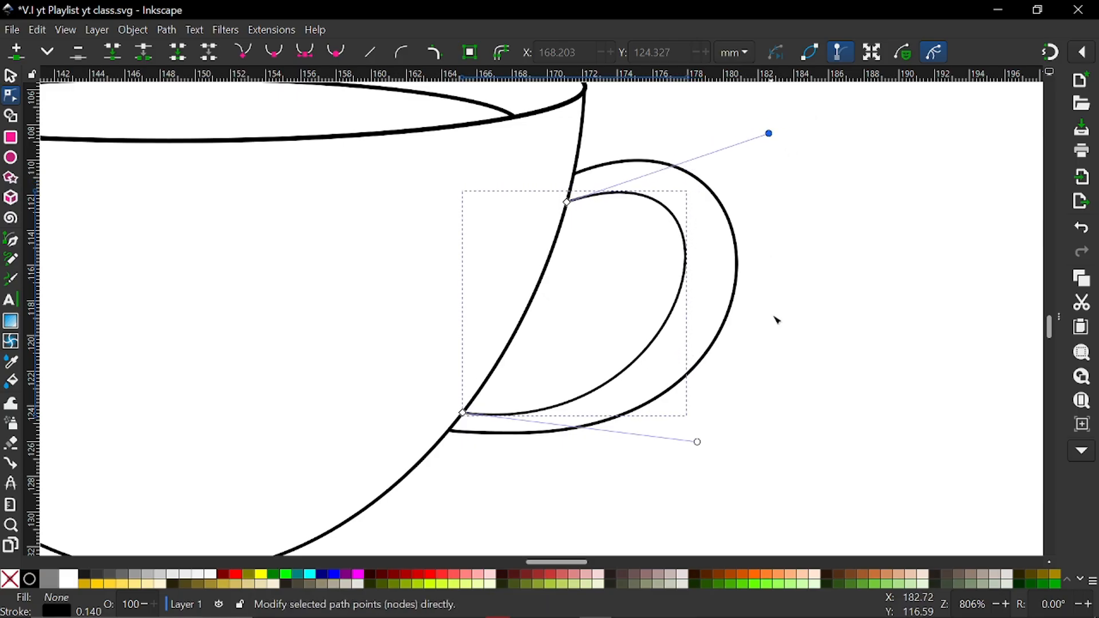
pyautogui.moveTo(698, 444); pyautogui.dragTo(722, 443)
pyautogui.scroll(-4, 702, 396)
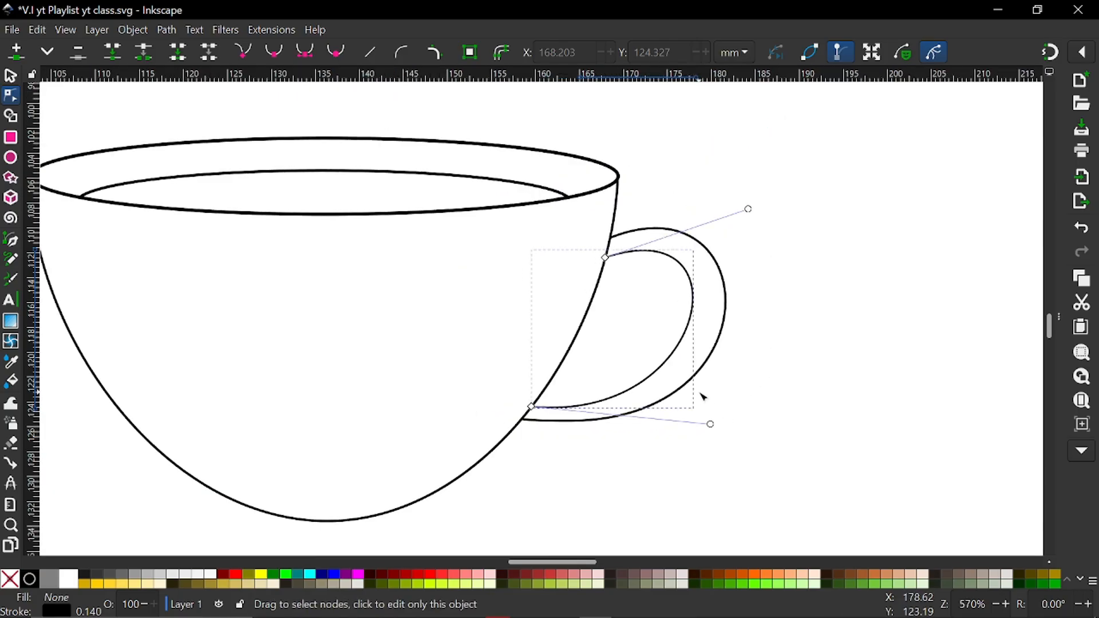
pyautogui.click(868, 361)
# Fine-tune the inner curve by nudging the lower Bezier handle slightly up and the upper one outward and down
pyautogui.scroll(2, 701, 412)
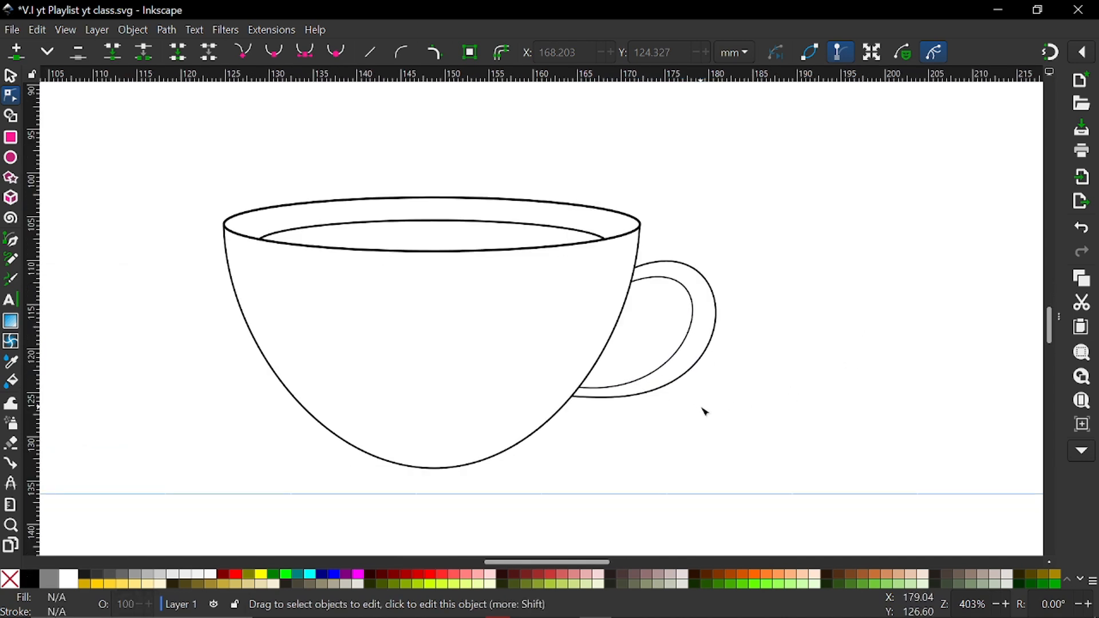
pyautogui.click(685, 358)
pyautogui.click(579, 387)
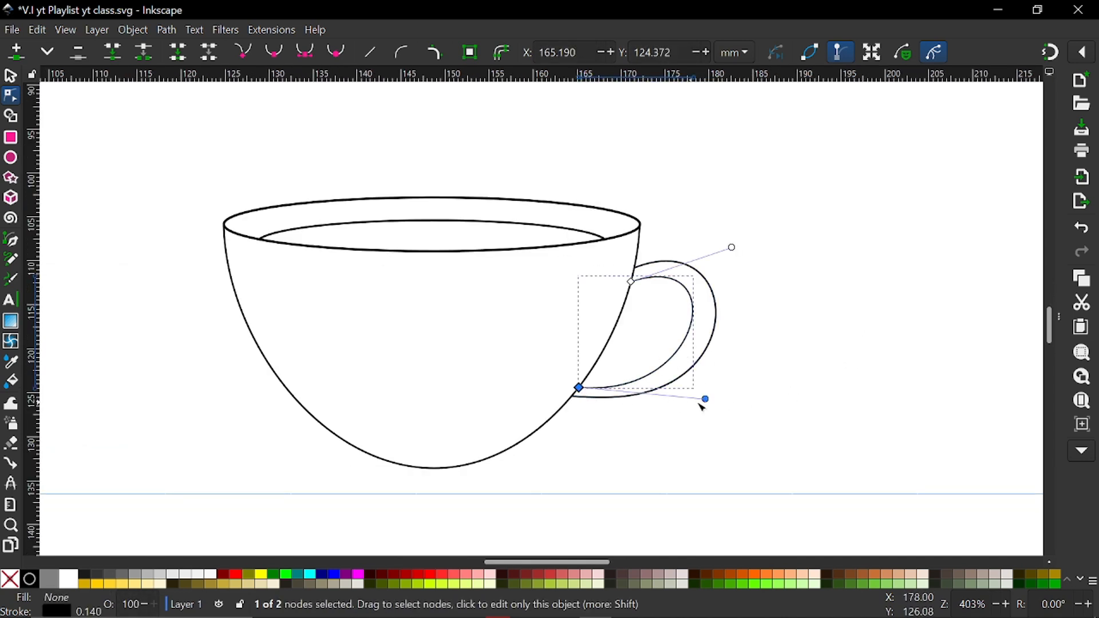
pyautogui.moveTo(713, 403); pyautogui.dragTo(717, 400)
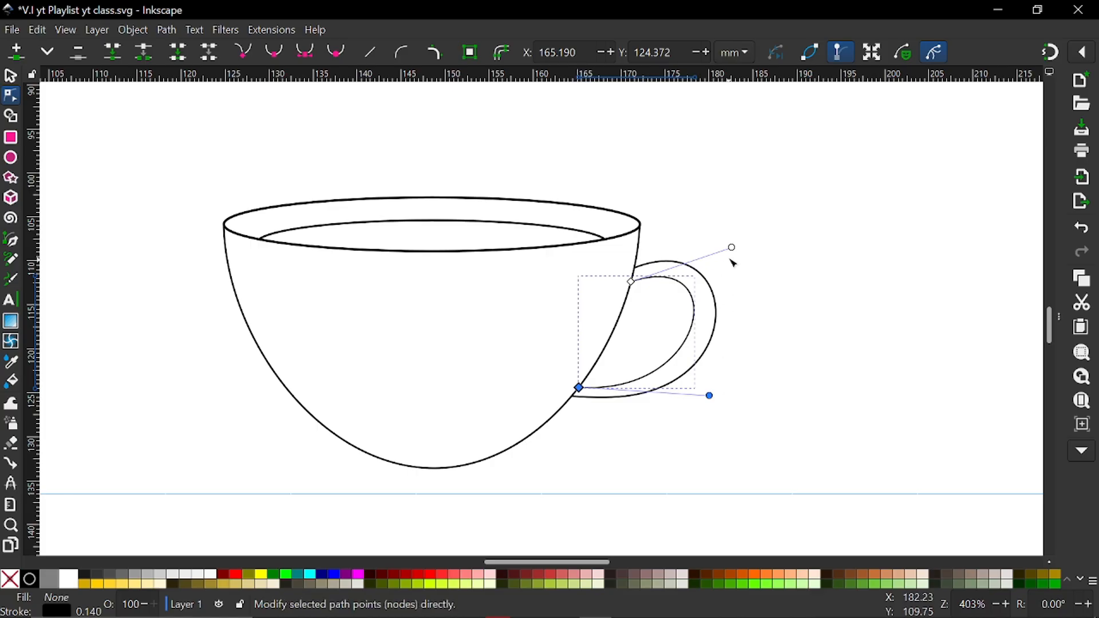
pyautogui.moveTo(733, 249)
pyautogui.mouseDown()
pyautogui.moveTo(745, 245)
pyautogui.moveTo(742, 259)
pyautogui.mouseUp()
pyautogui.scroll(1, 735, 310)
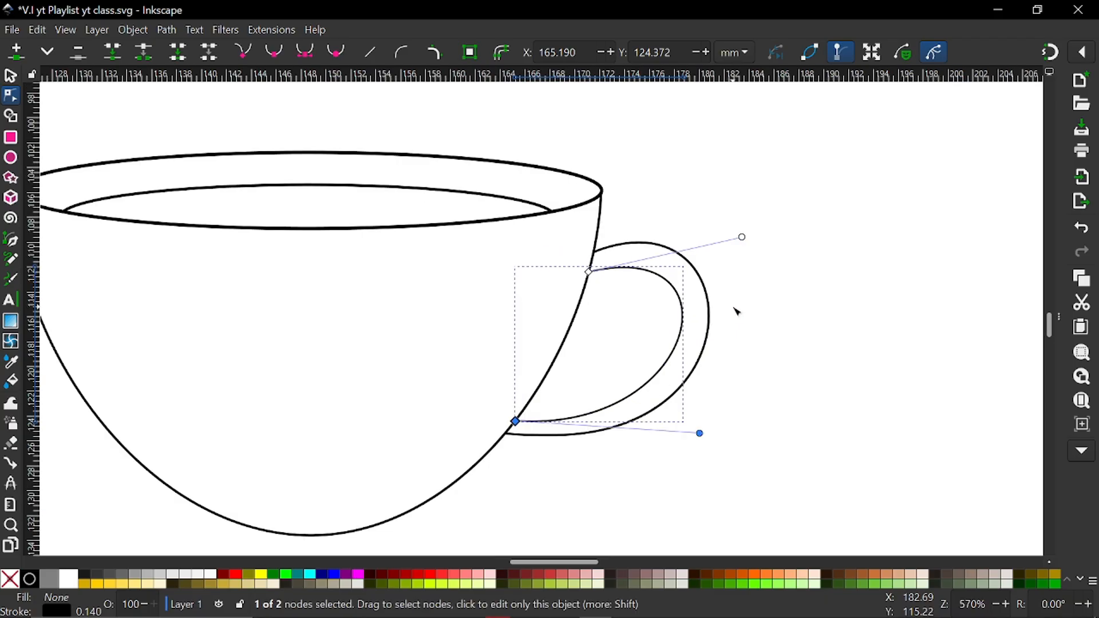
# Move the grouped takeaway cup horizontally to just beside the handled cup, at about X 78.3, Y 95.0 mm
pyautogui.scroll(-3, 737, 312)
pyautogui.hscroll(-3, 740, 312)
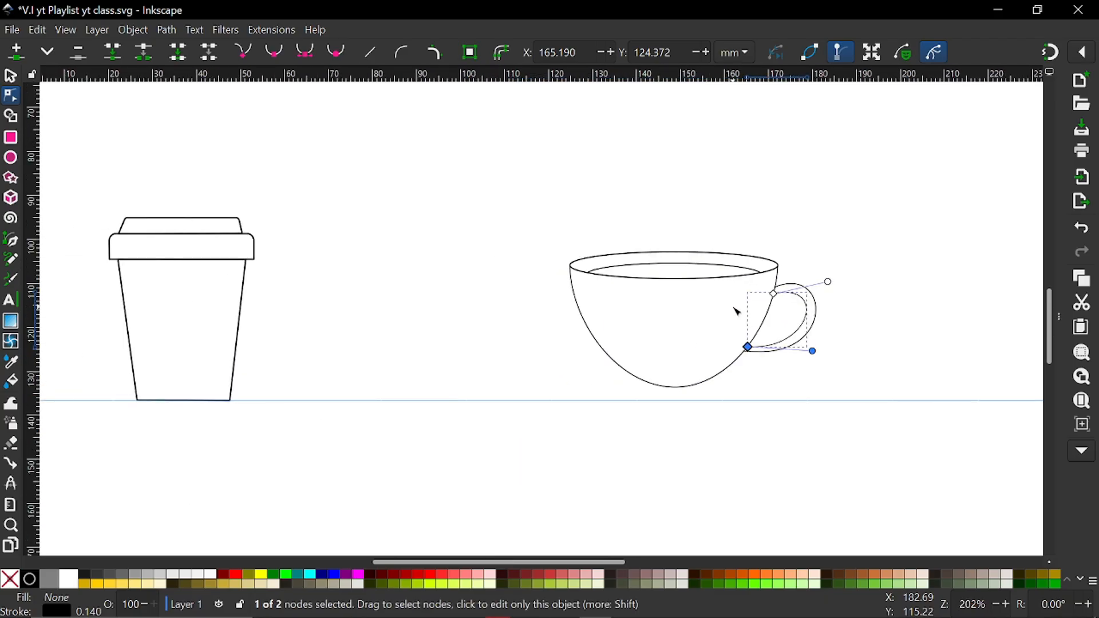
pyautogui.click(11, 77)
pyautogui.hscroll(-1, 581, 392)
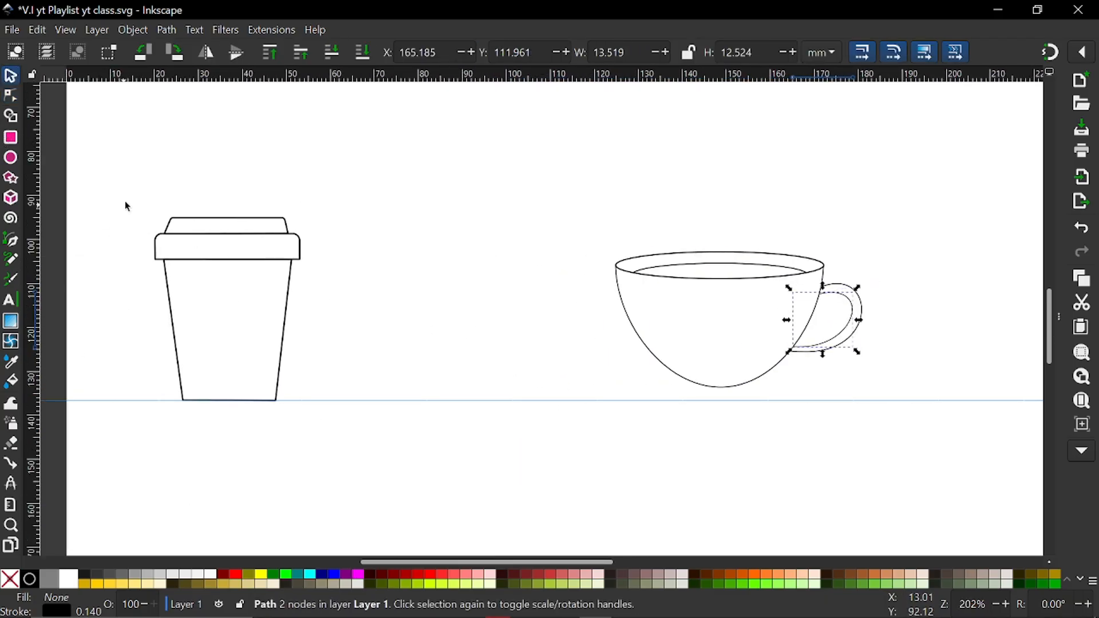
pyautogui.moveTo(125, 196); pyautogui.dragTo(363, 476)
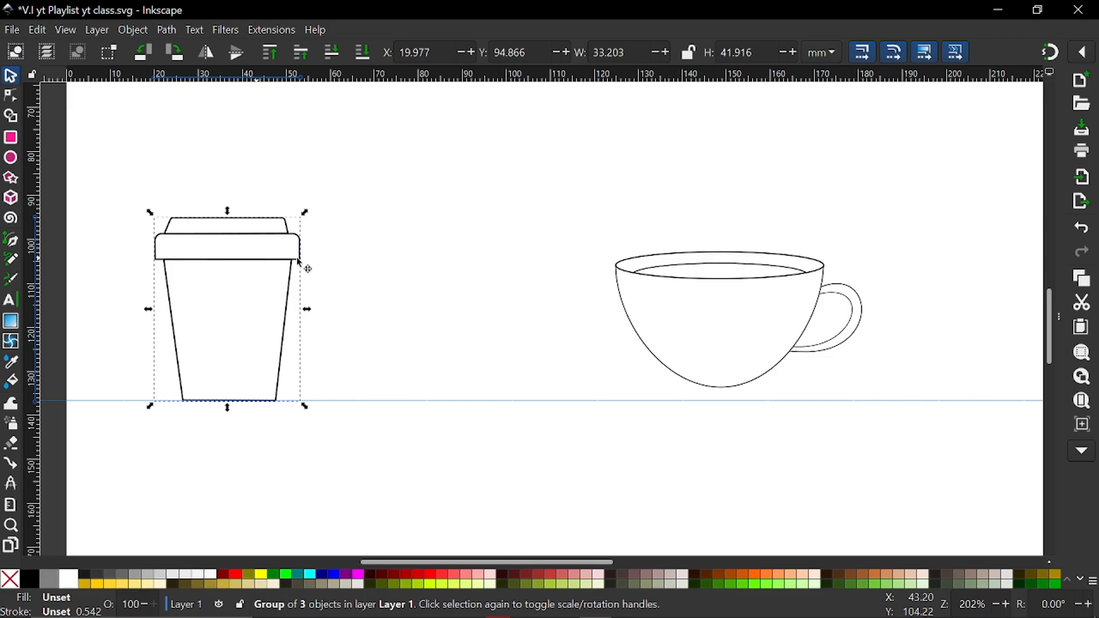
pyautogui.moveTo(297, 262); pyautogui.dragTo(555, 263)
# Examine the takeaway cup and the handled cup side by side, both close up and in relation to the whole page
pyautogui.scroll(-1, 532, 292)
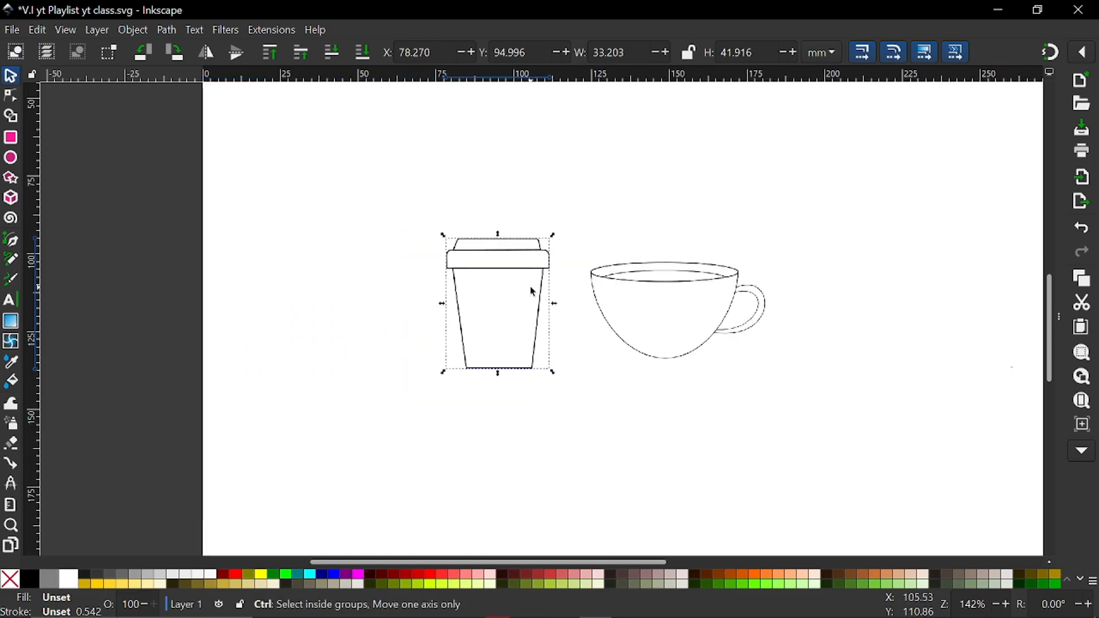
pyautogui.scroll(-2, 532, 292)
pyautogui.scroll(3, 670, 318)
pyautogui.scroll(-1, 527, 318)
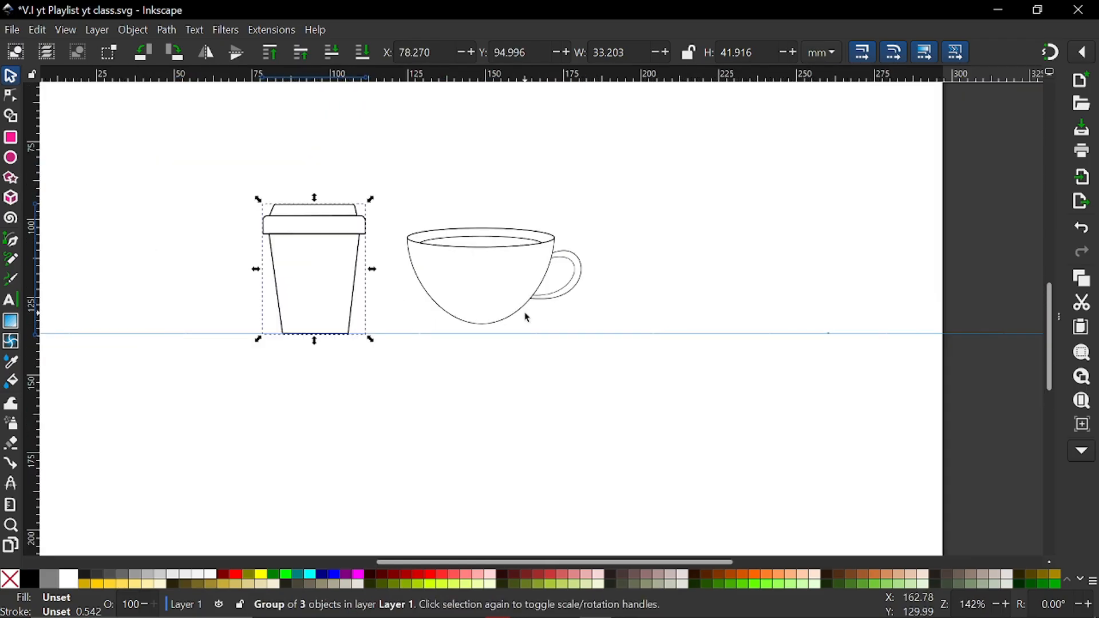
pyautogui.hscroll(-2, 527, 318)
pyautogui.scroll(4, 527, 315)
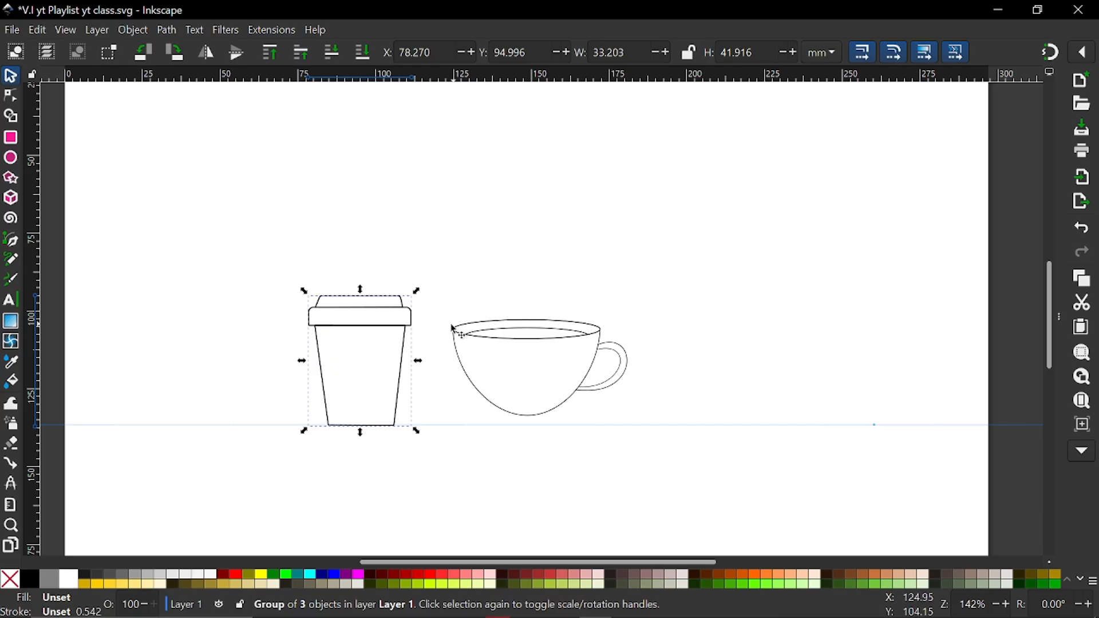
pyautogui.keyDown('ctrl'); pyautogui.scroll(1, 391, 375); pyautogui.keyUp('ctrl')
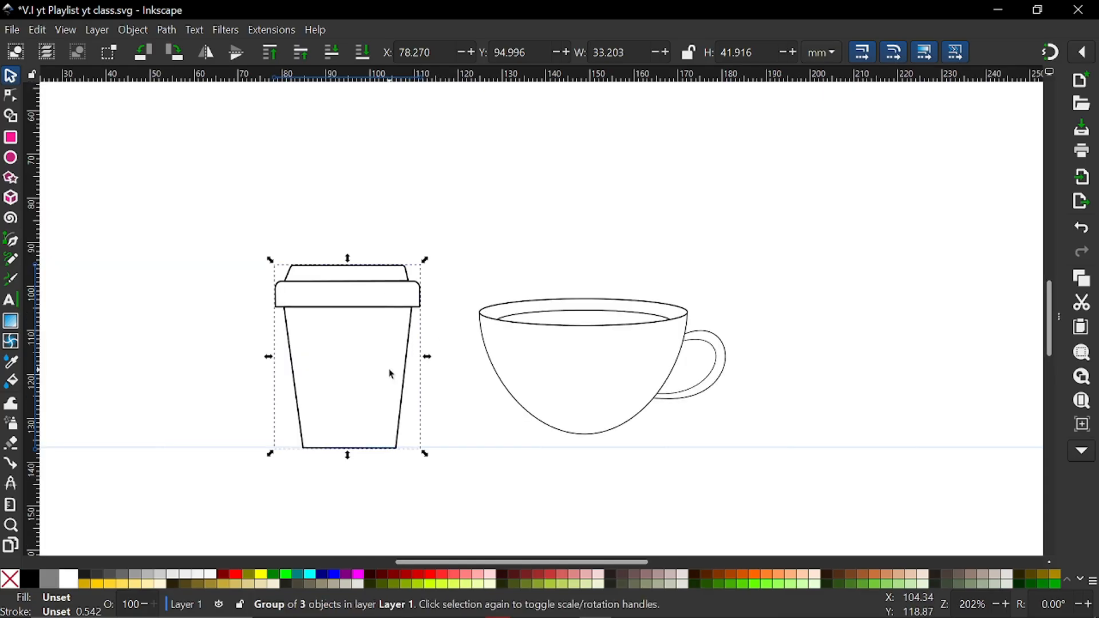
pyautogui.press('ctrl')
pyautogui.keyDown('ctrl'); pyautogui.scroll(-3, 391, 375); pyautogui.keyUp('ctrl')
pyautogui.hscroll(-3, 389, 373)
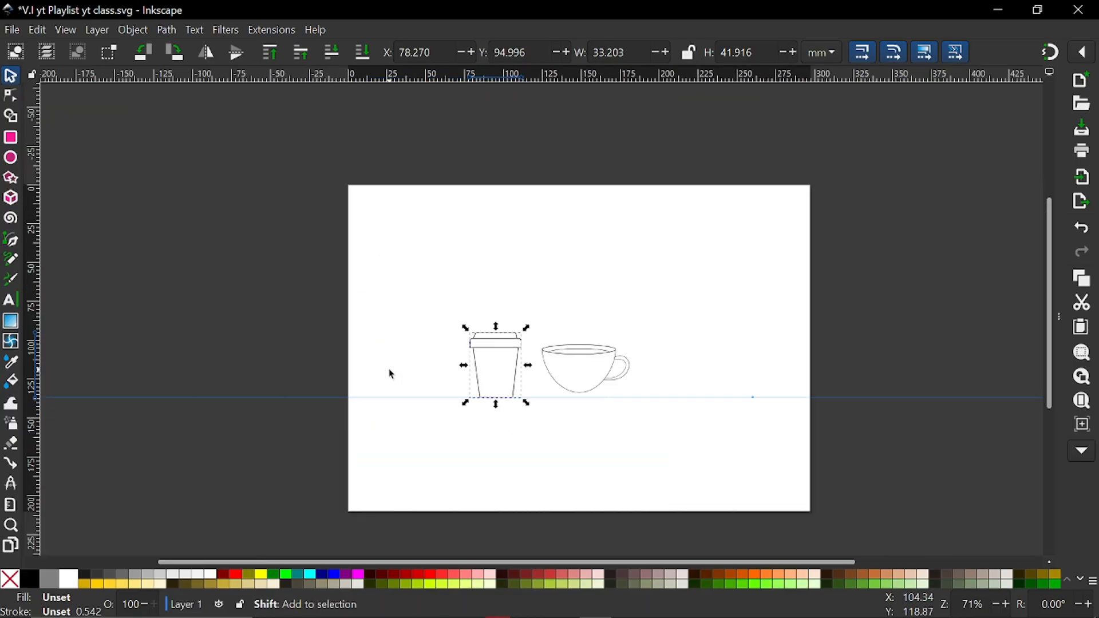
pyautogui.keyDown('ctrl'); pyautogui.scroll(2, 535, 375); pyautogui.keyUp('ctrl')
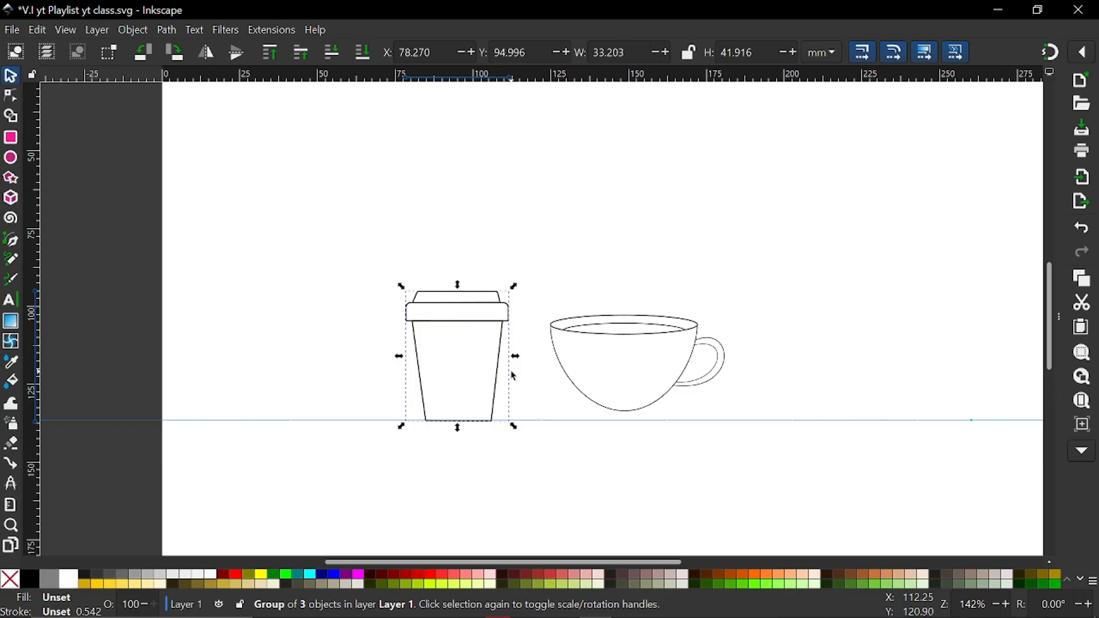
pyautogui.keyDown('ctrl'); pyautogui.scroll(2, 532, 368); pyautogui.keyUp('ctrl')
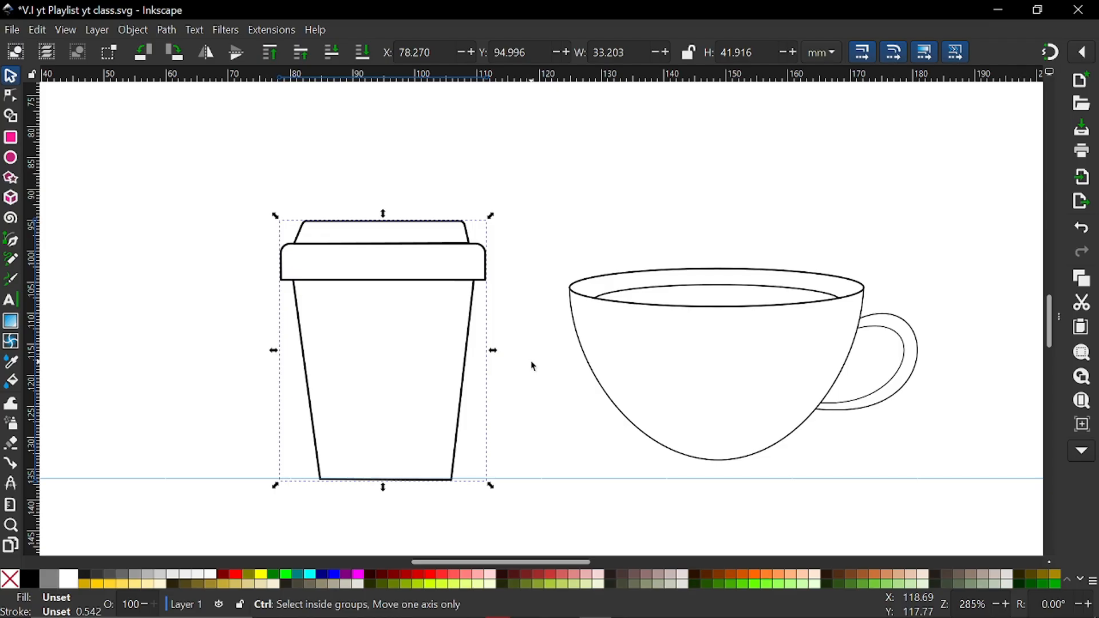
pyautogui.keyDown('ctrl'); pyautogui.scroll(-4, 533, 366); pyautogui.keyUp('ctrl')
pyautogui.keyDown('shift'); pyautogui.hscroll(3, 533, 366); pyautogui.keyUp('shift')
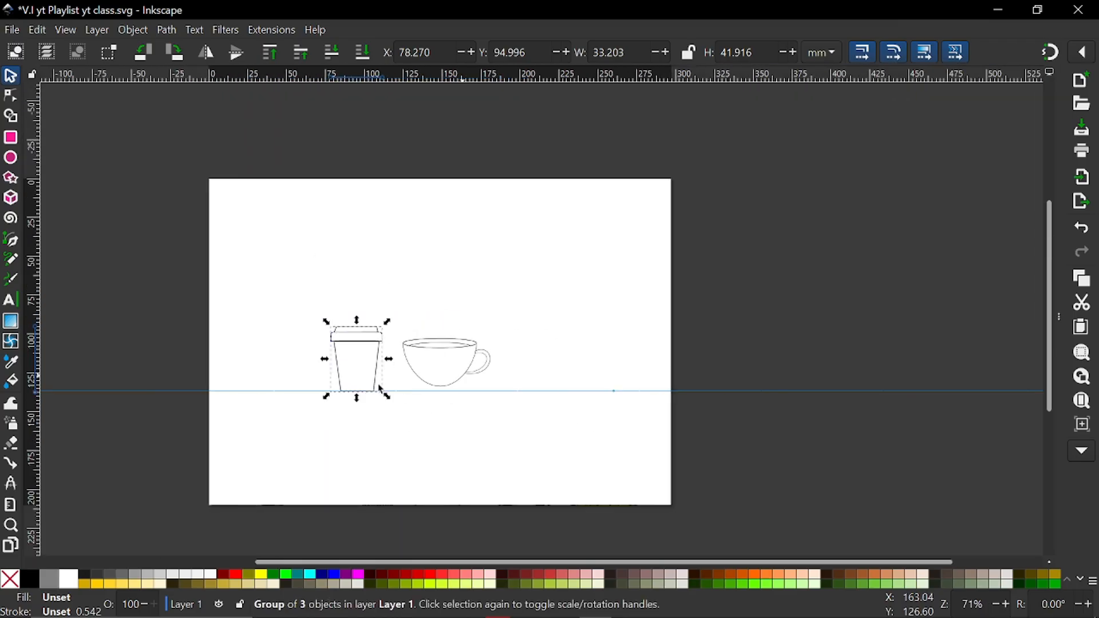
pyautogui.keyDown('ctrl'); pyautogui.scroll(3, 367, 385); pyautogui.keyUp('ctrl')
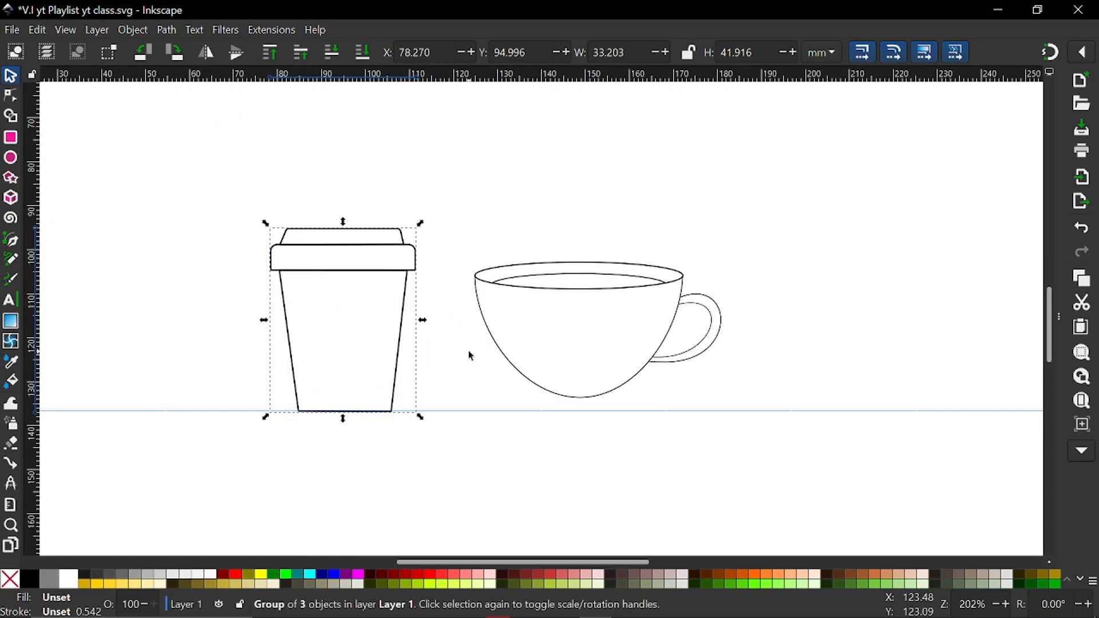
pyautogui.keyDown('ctrl'); pyautogui.scroll(-4, 471, 356); pyautogui.keyUp('ctrl')
pyautogui.keyDown('ctrl'); pyautogui.scroll(5, 470, 356); pyautogui.keyUp('ctrl')
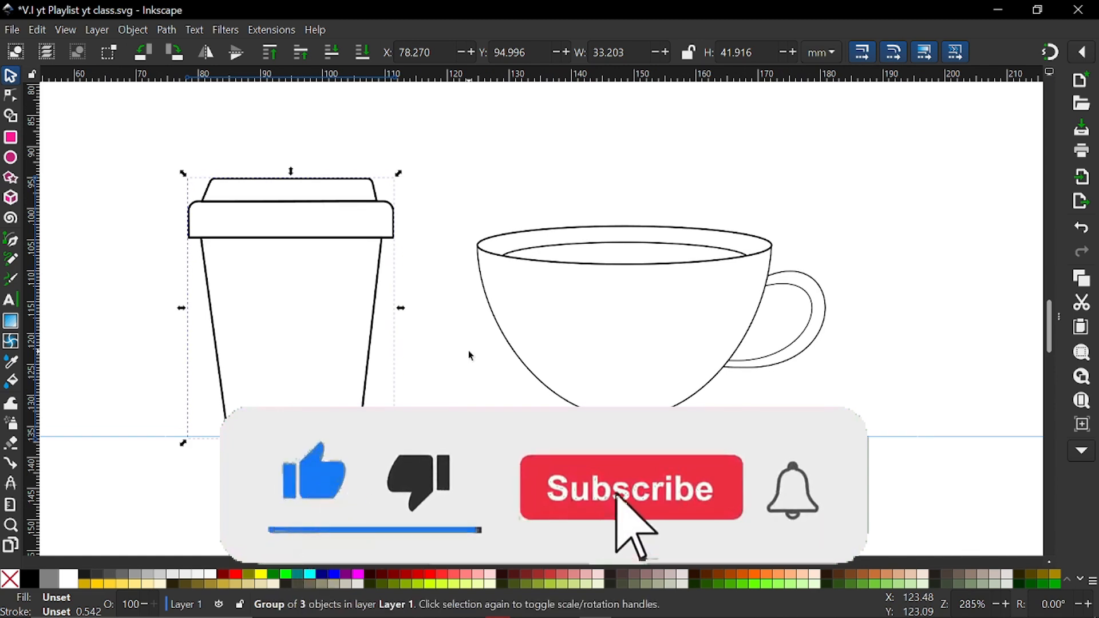
pyautogui.keyDown('ctrl'); pyautogui.scroll(-3, 471, 355); pyautogui.keyUp('ctrl')
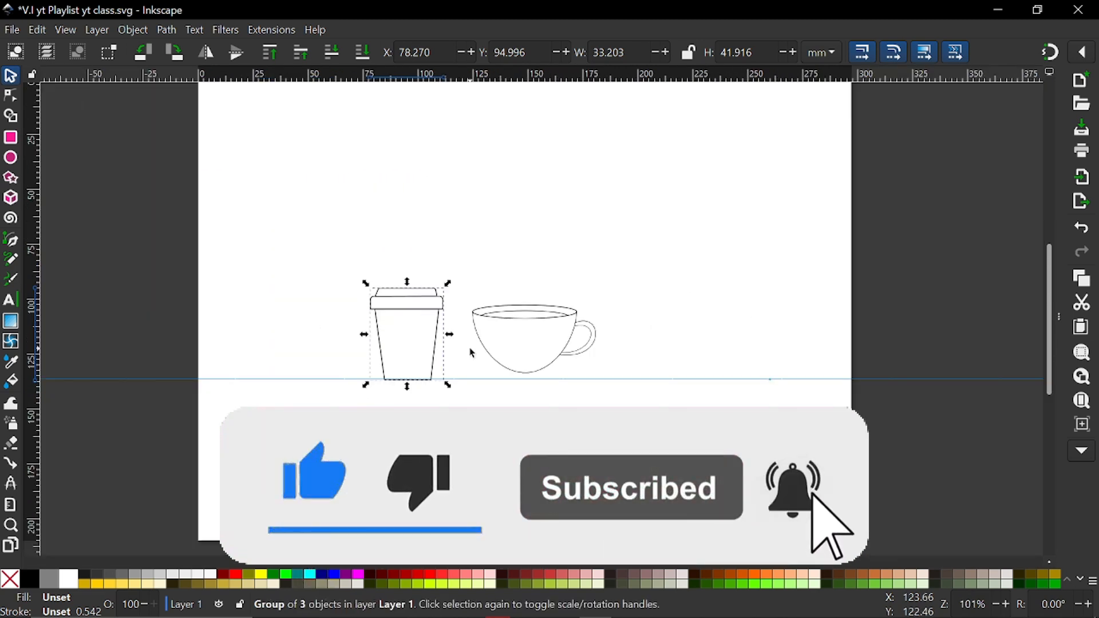
pyautogui.keyDown('shift'); pyautogui.hscroll(5, 471, 352); pyautogui.keyUp('shift')
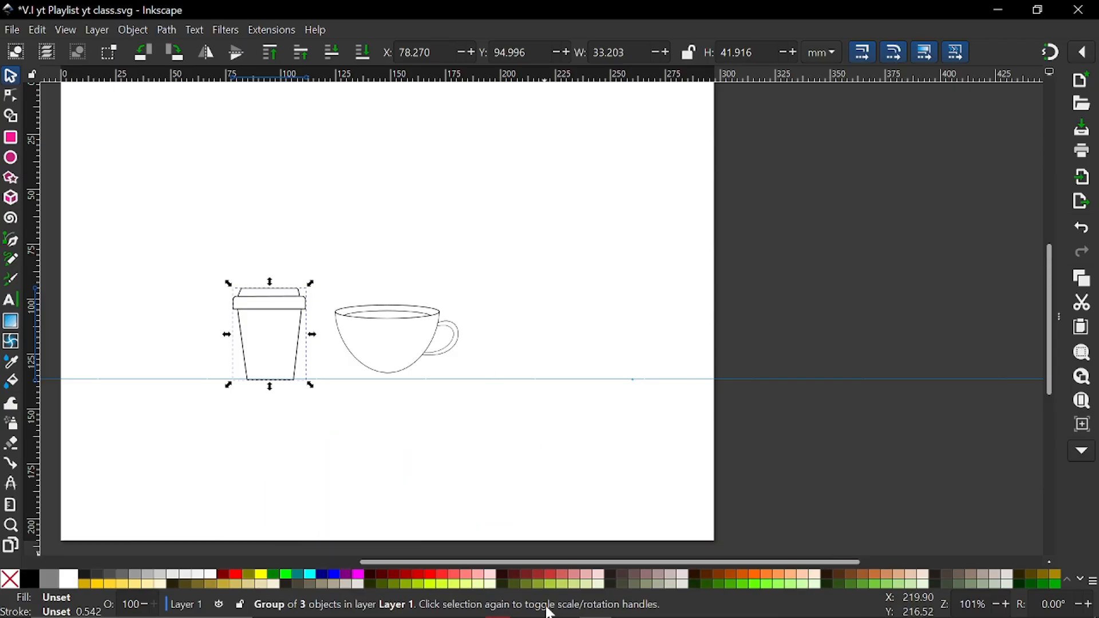